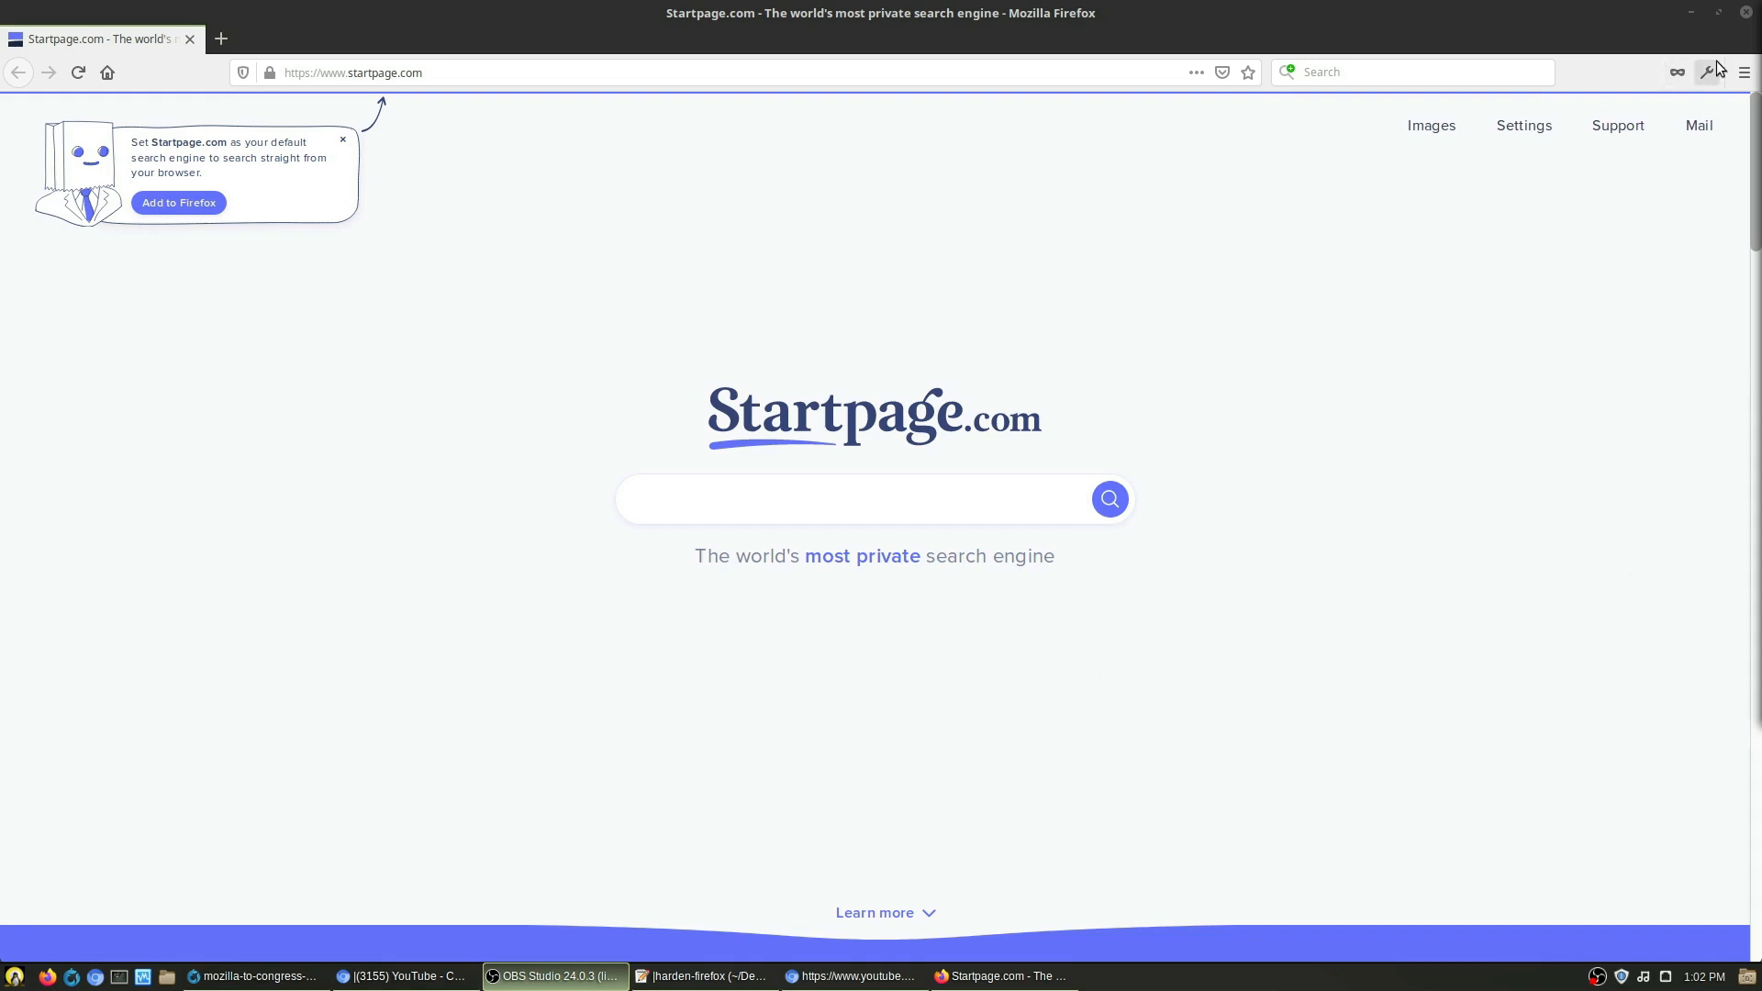
Step: Open the add-ons manager and search addons.mozilla.org for "ublock"
click(1744, 73)
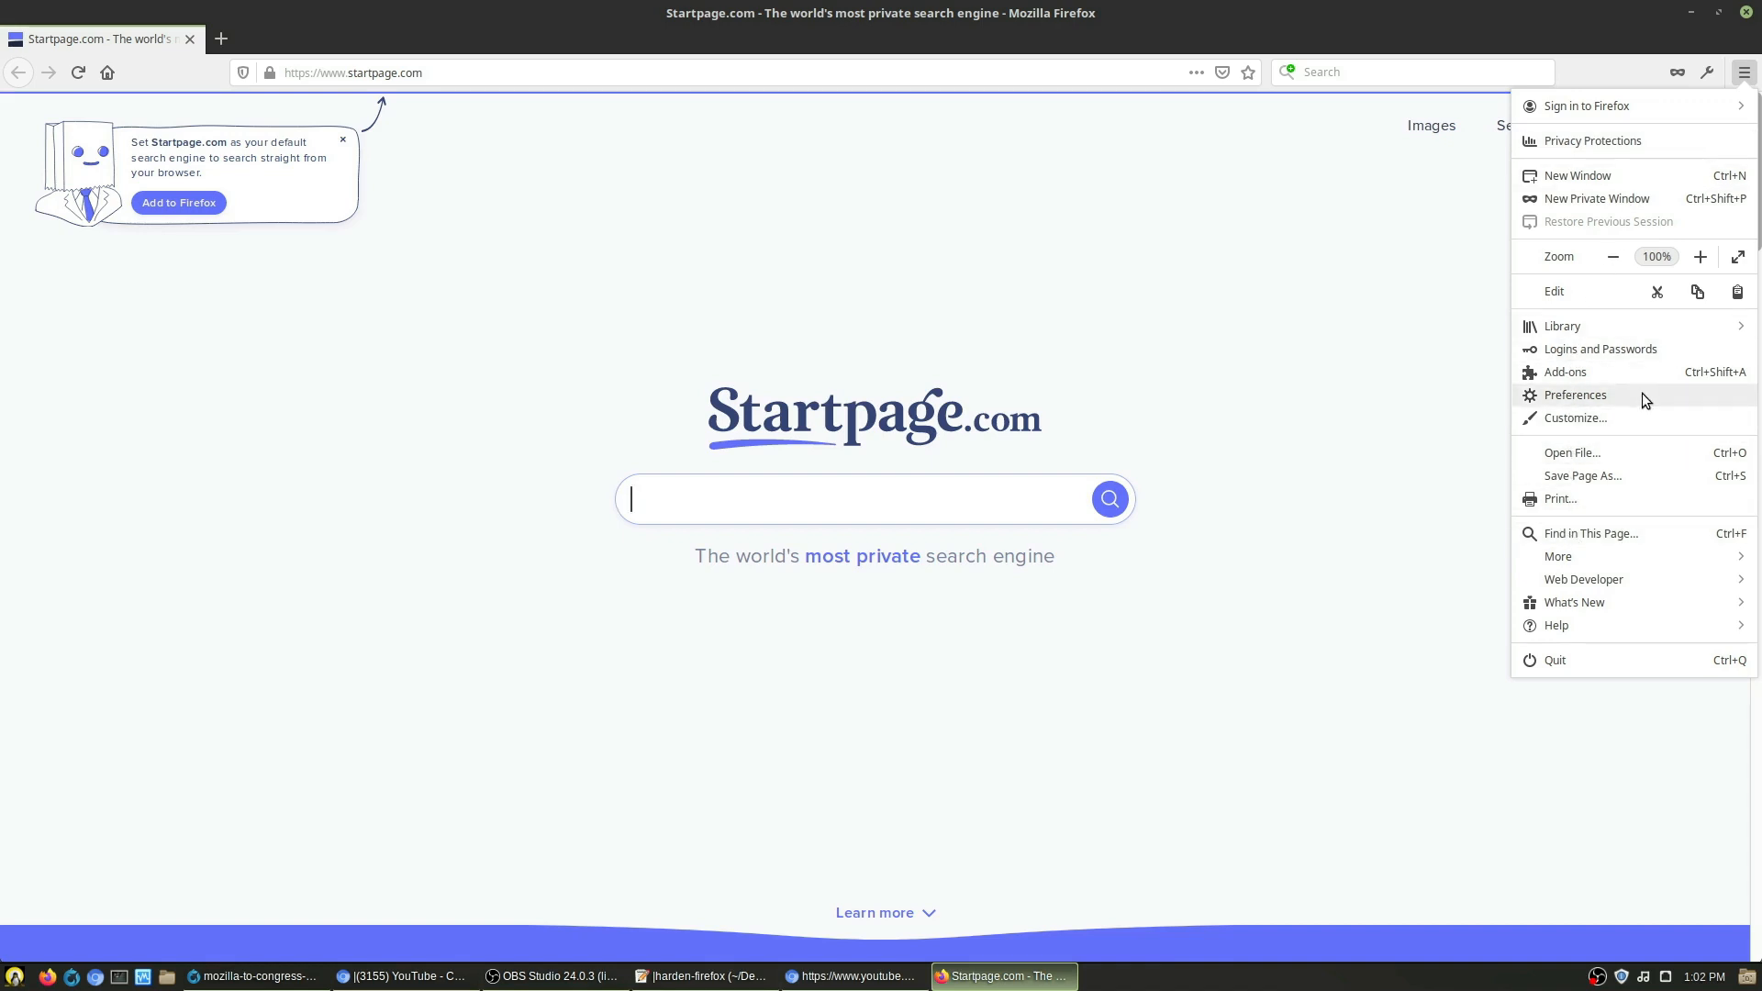
click(1621, 379)
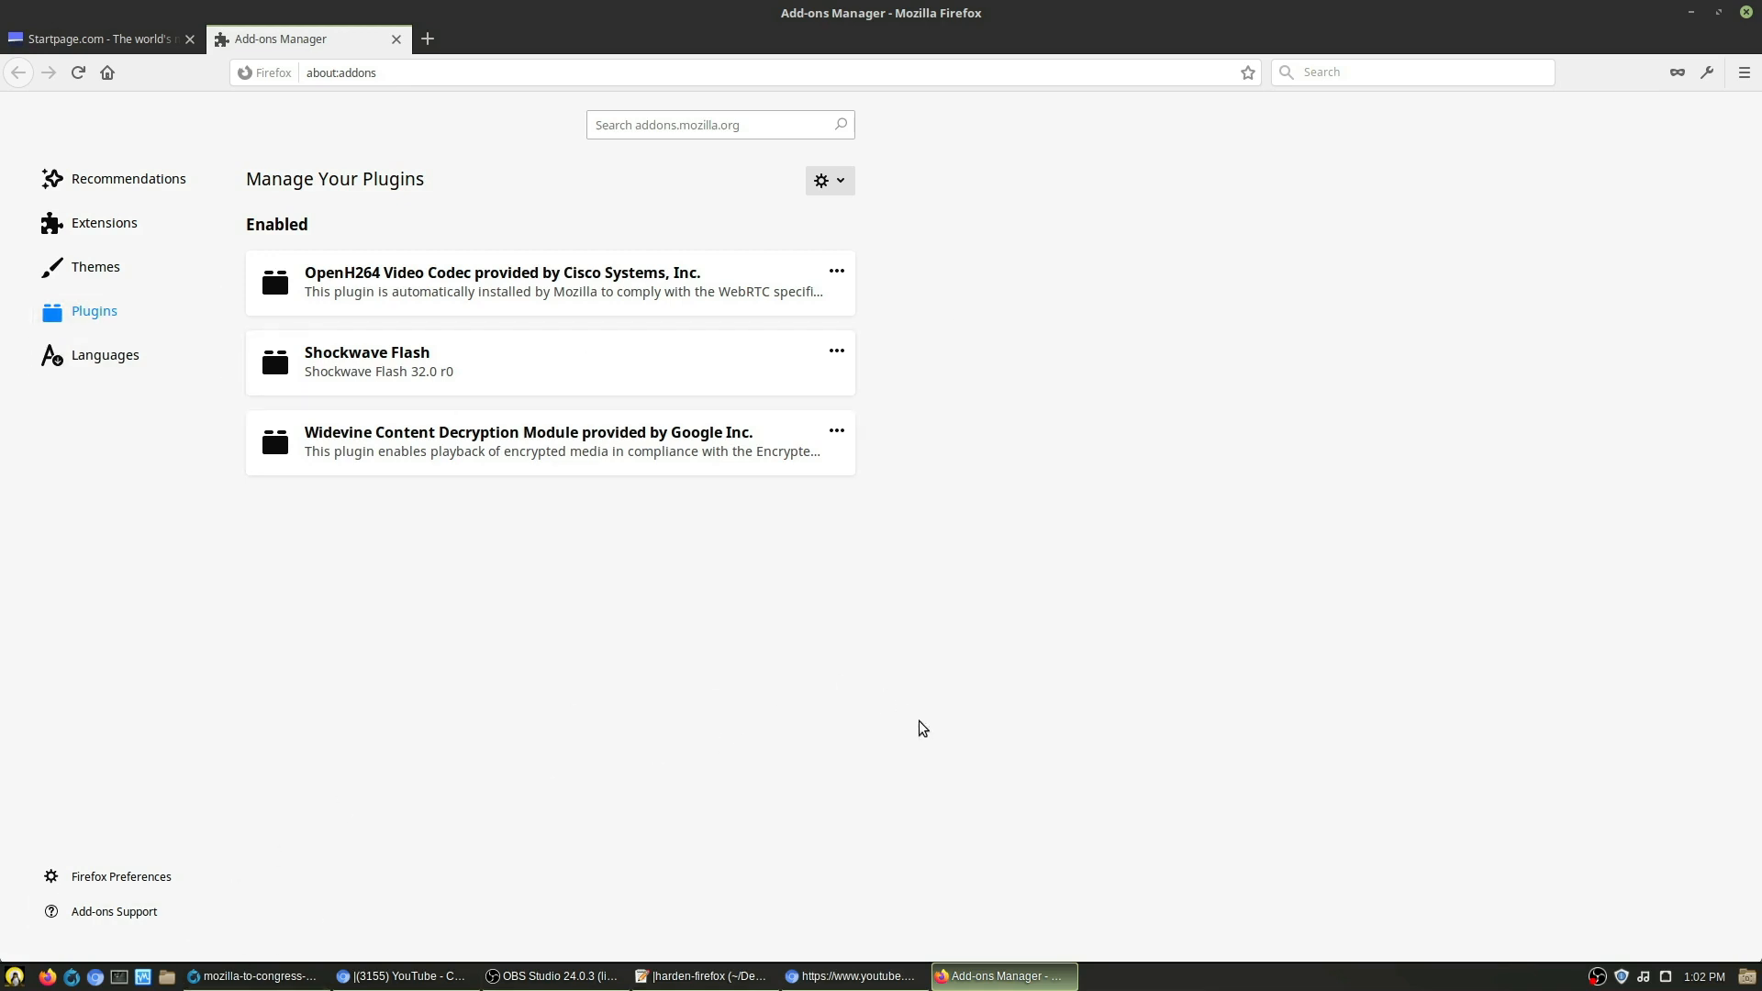
click(773, 122)
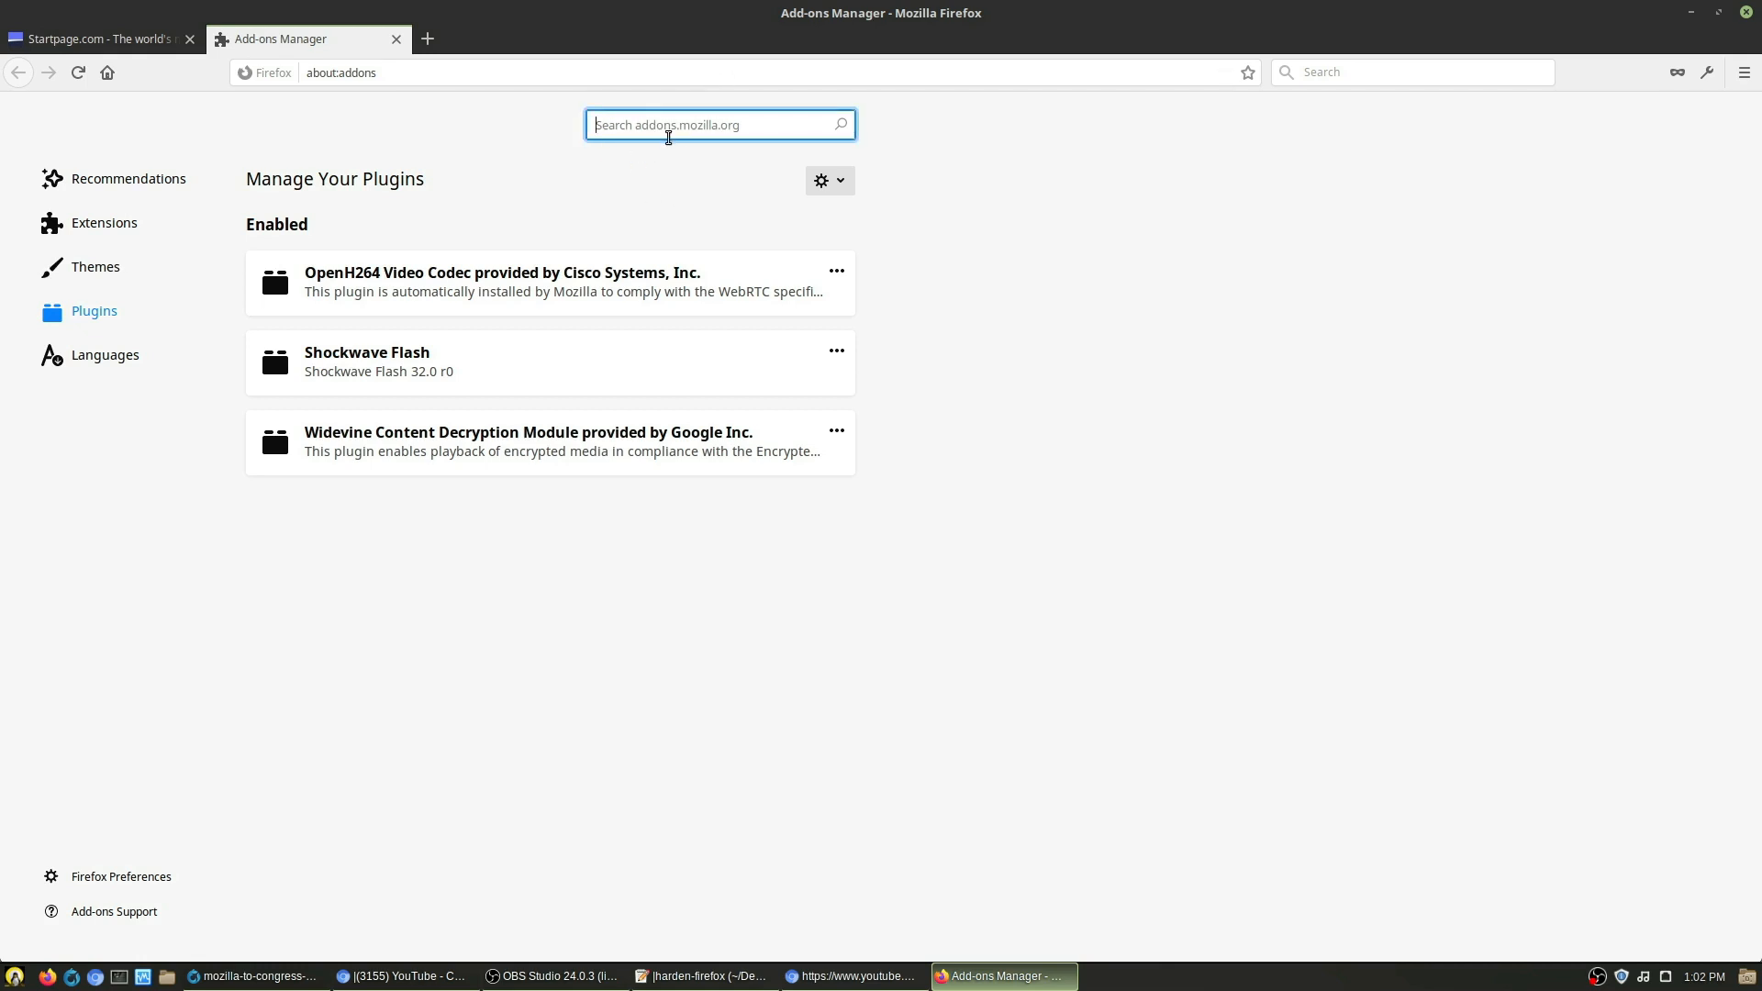
text(ublock)
key(Return)
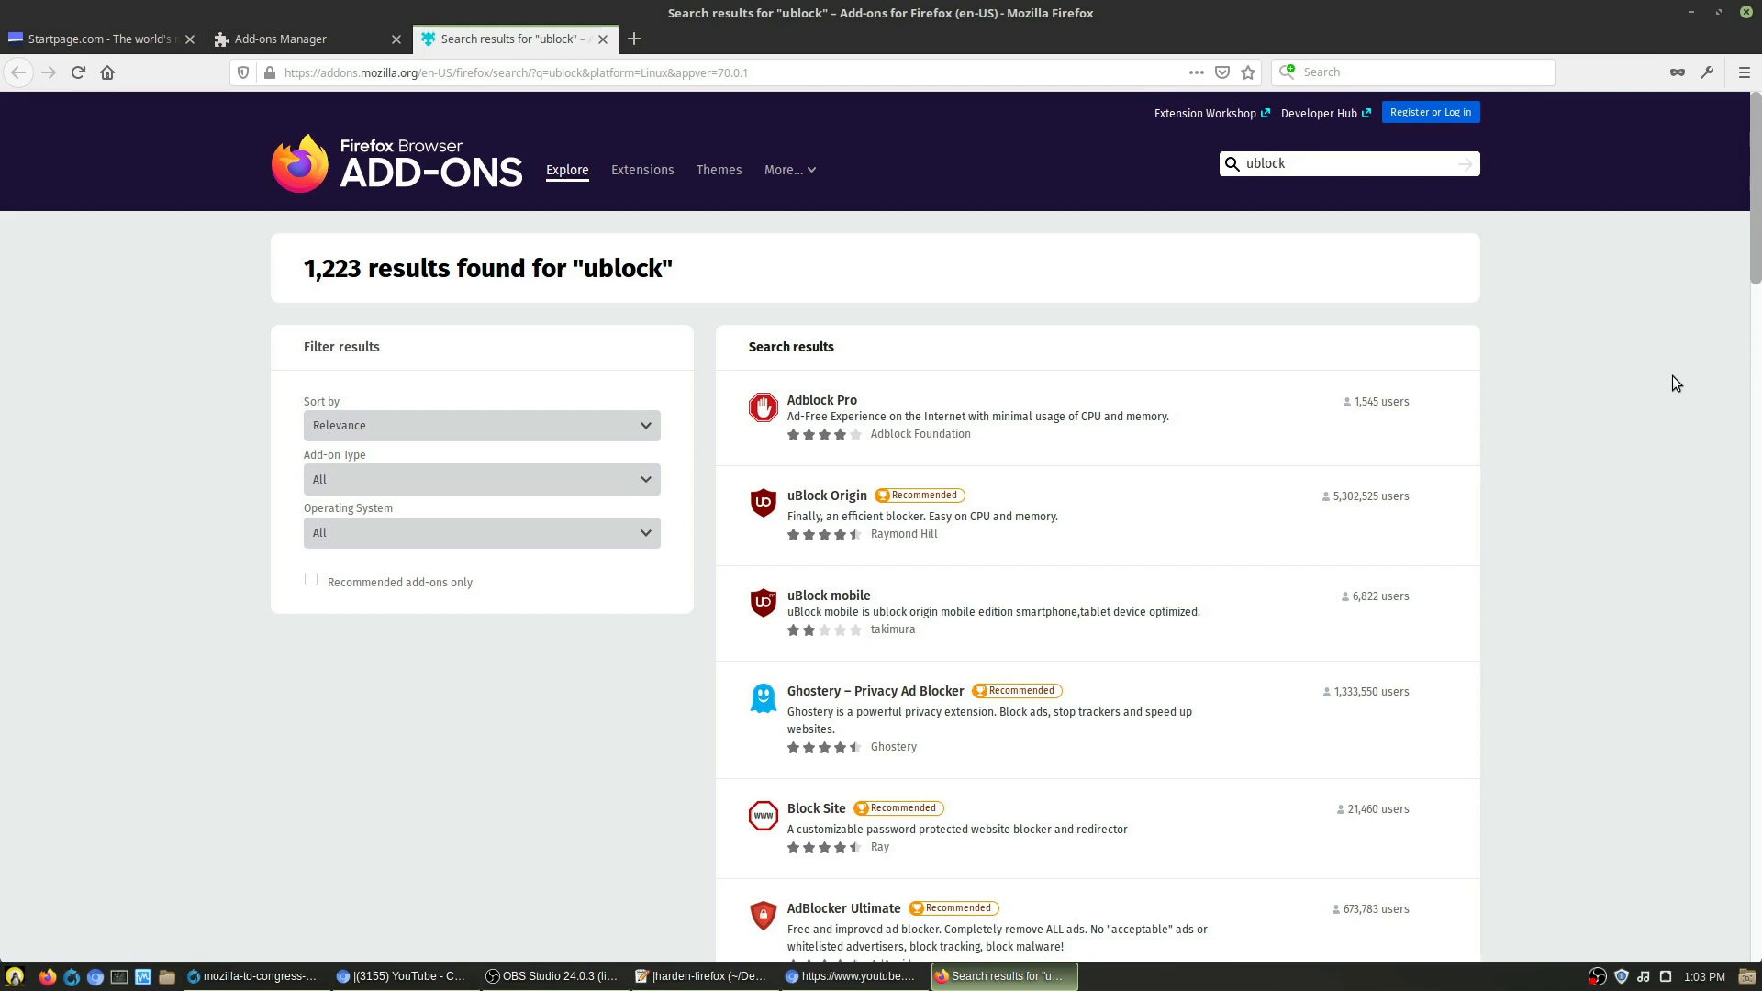
Step: Install the uBlock Origin extension from the search results and grant the permissions it requires
scroll(1583, 483, down, 5)
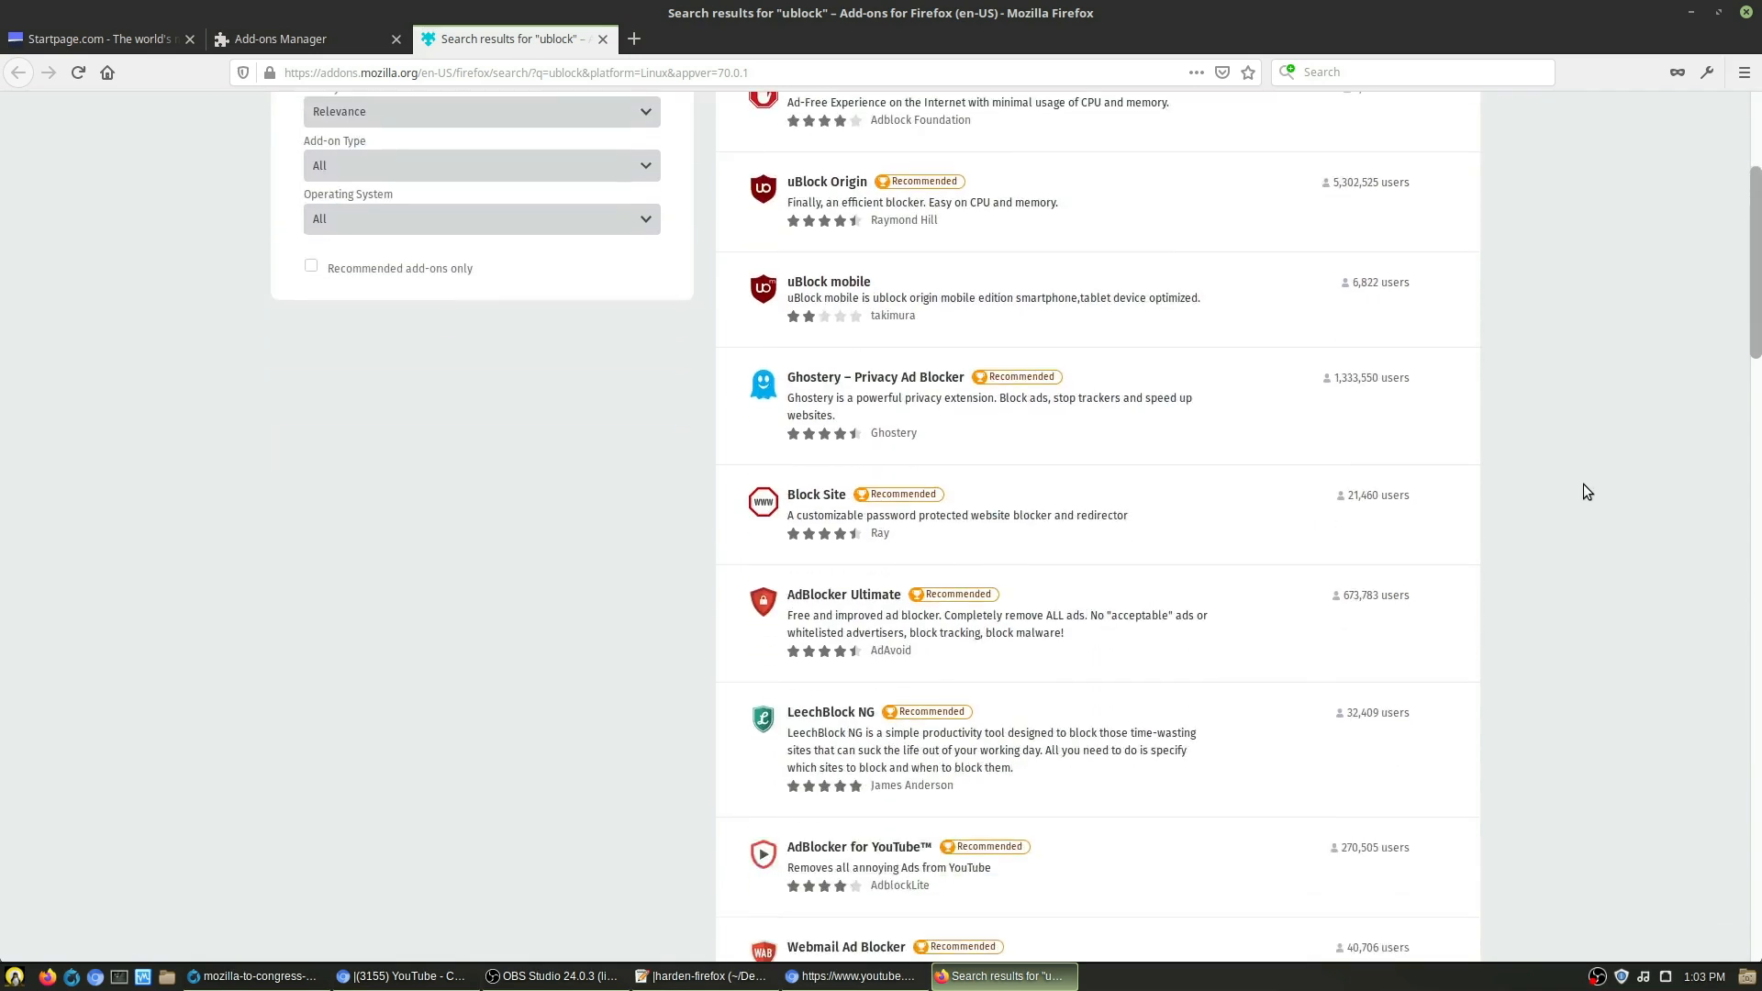
scroll(1524, 571, down, 7)
scroll(1514, 586, up, 12)
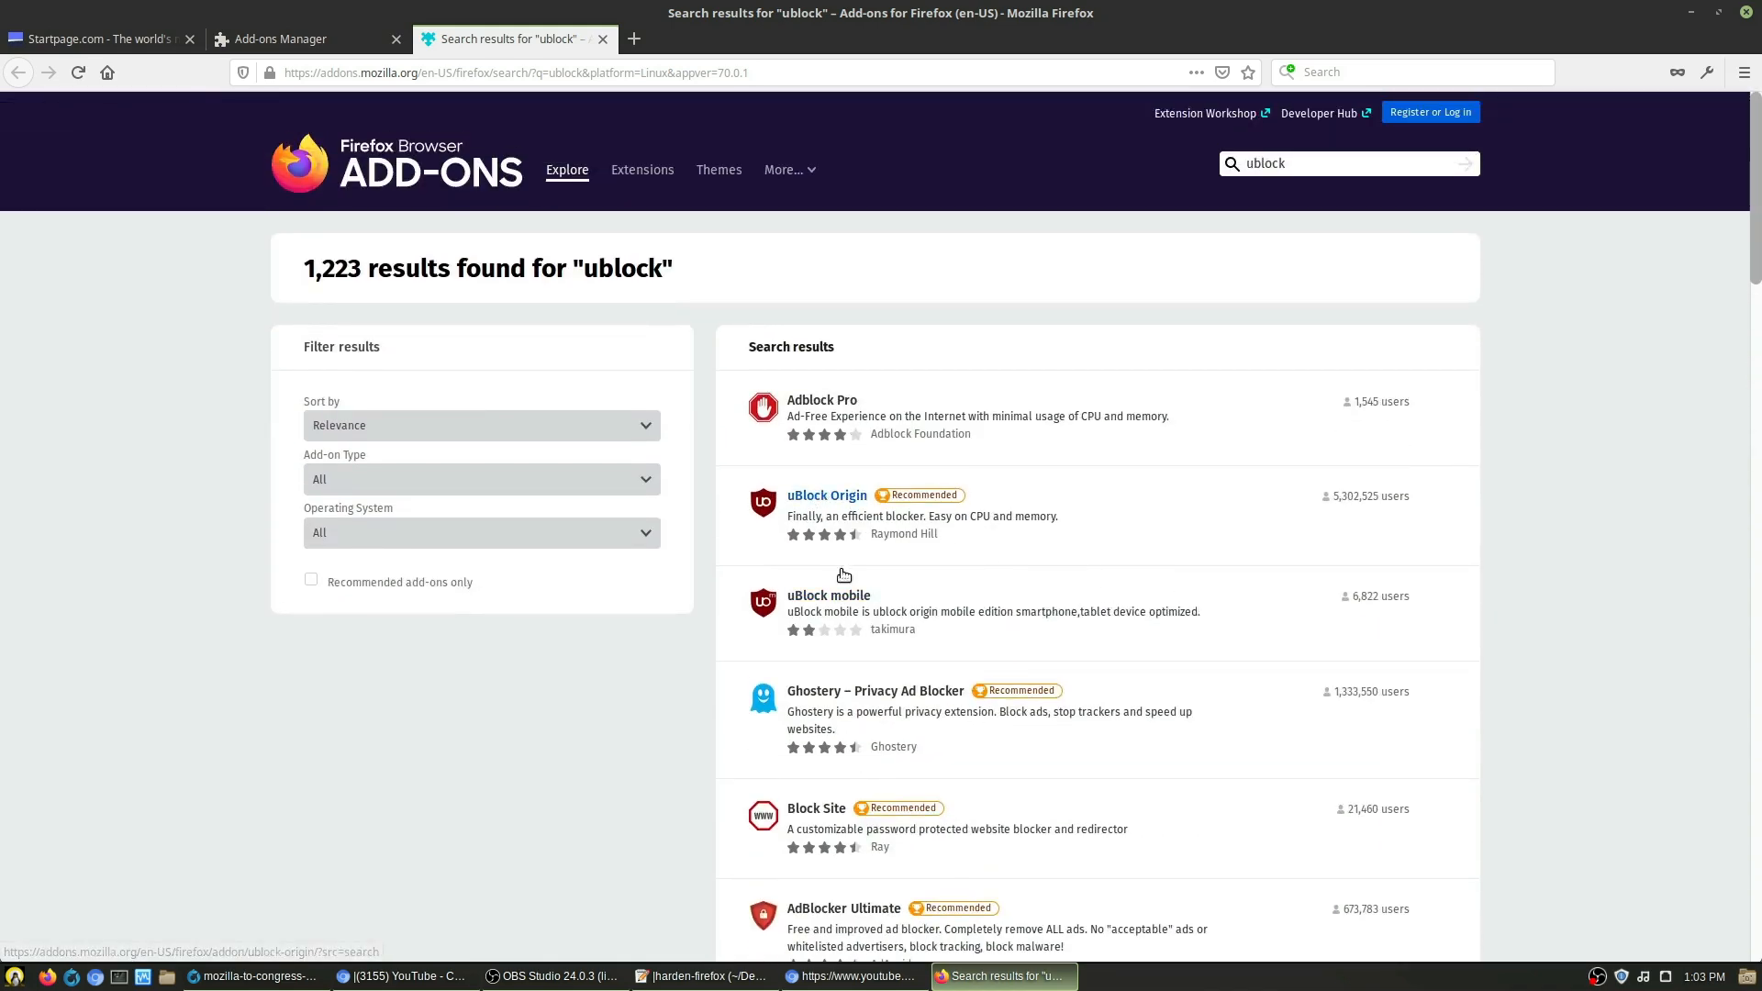
click(837, 500)
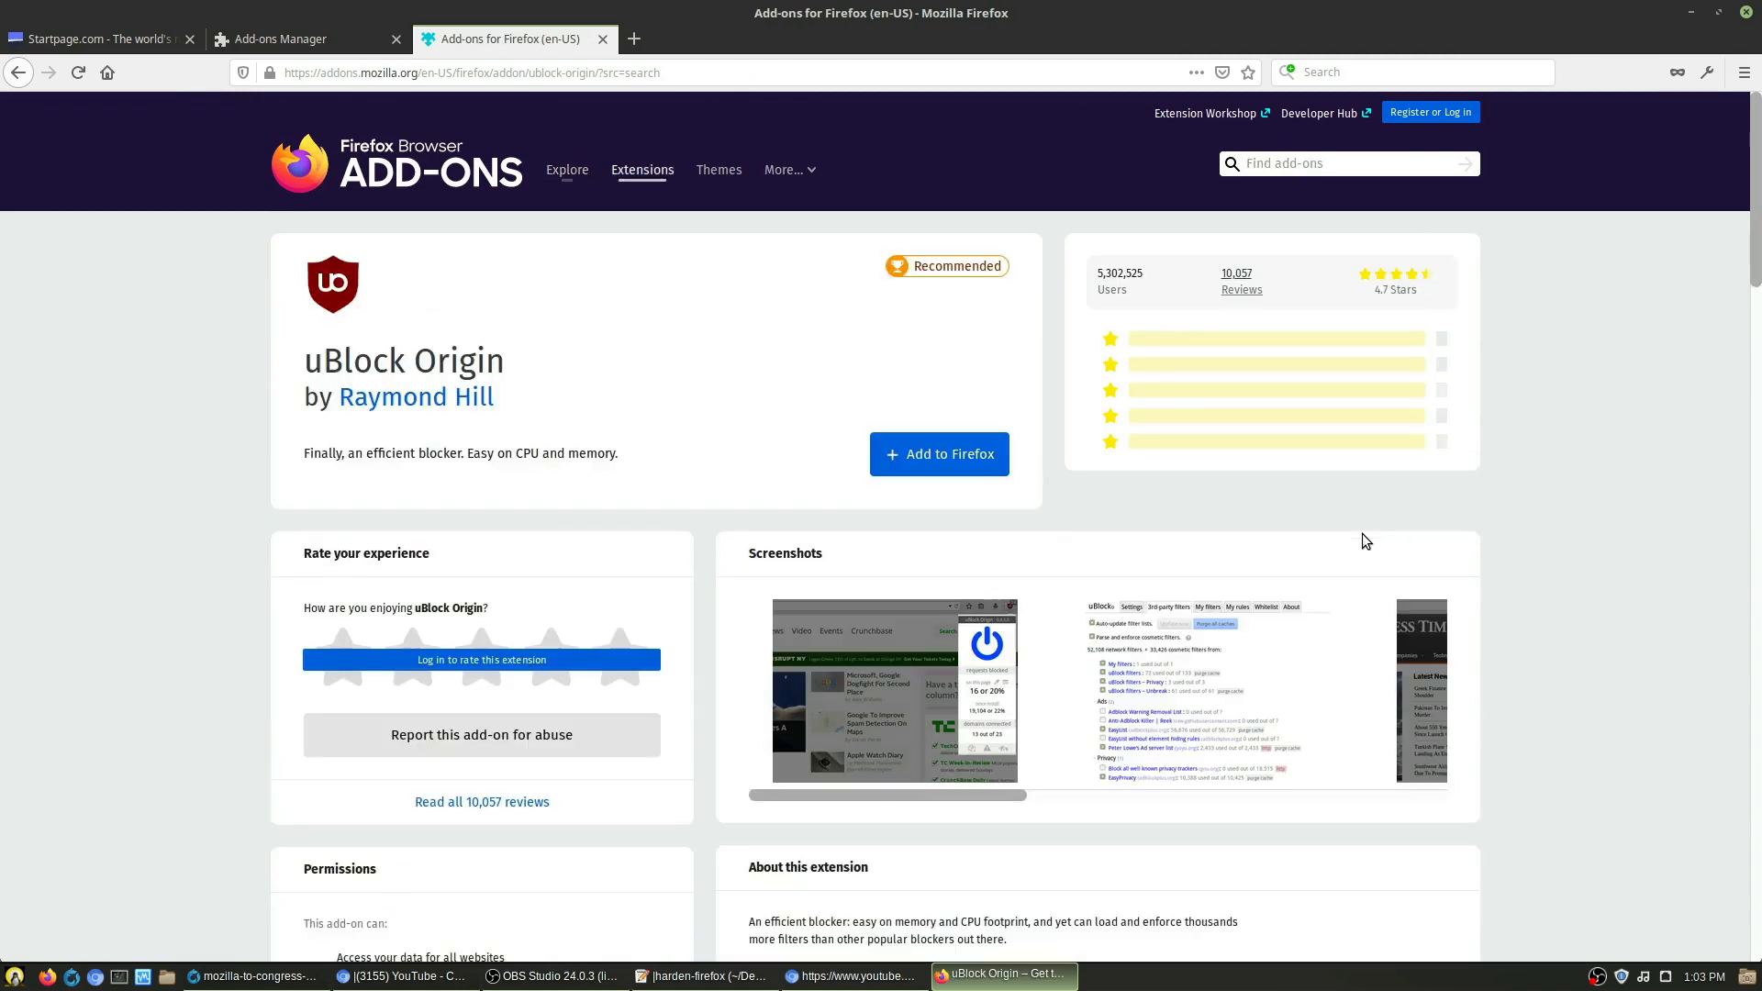
click(960, 464)
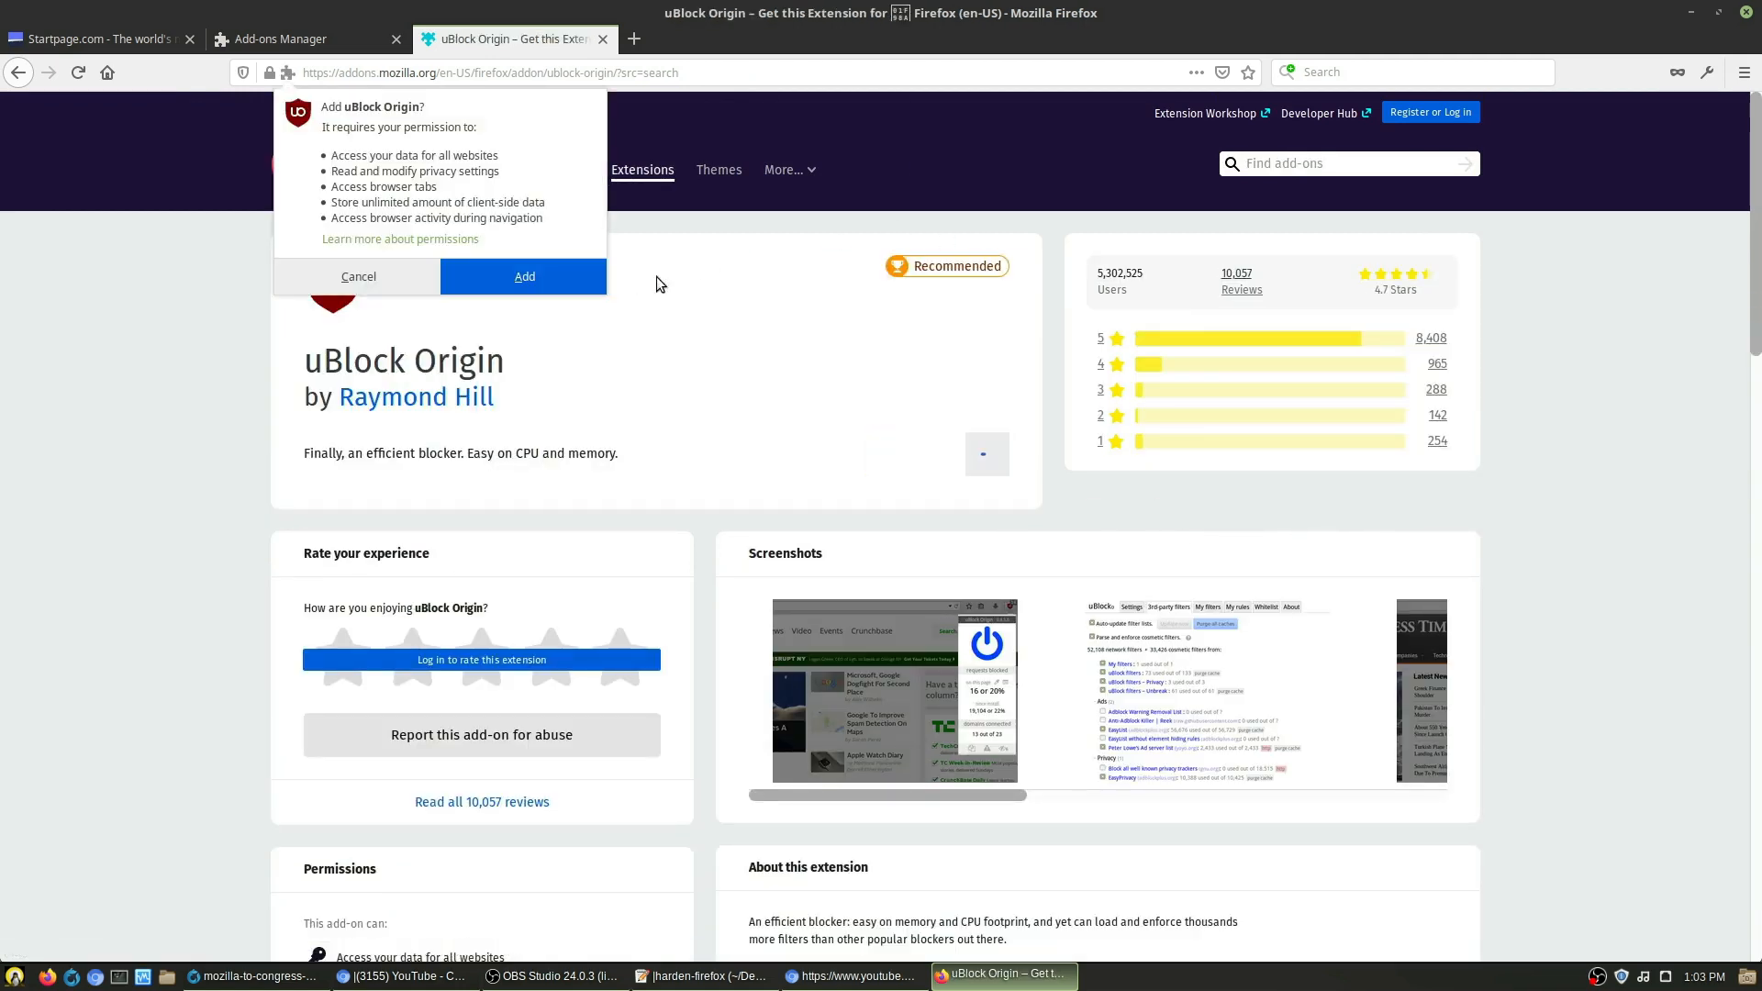
click(541, 288)
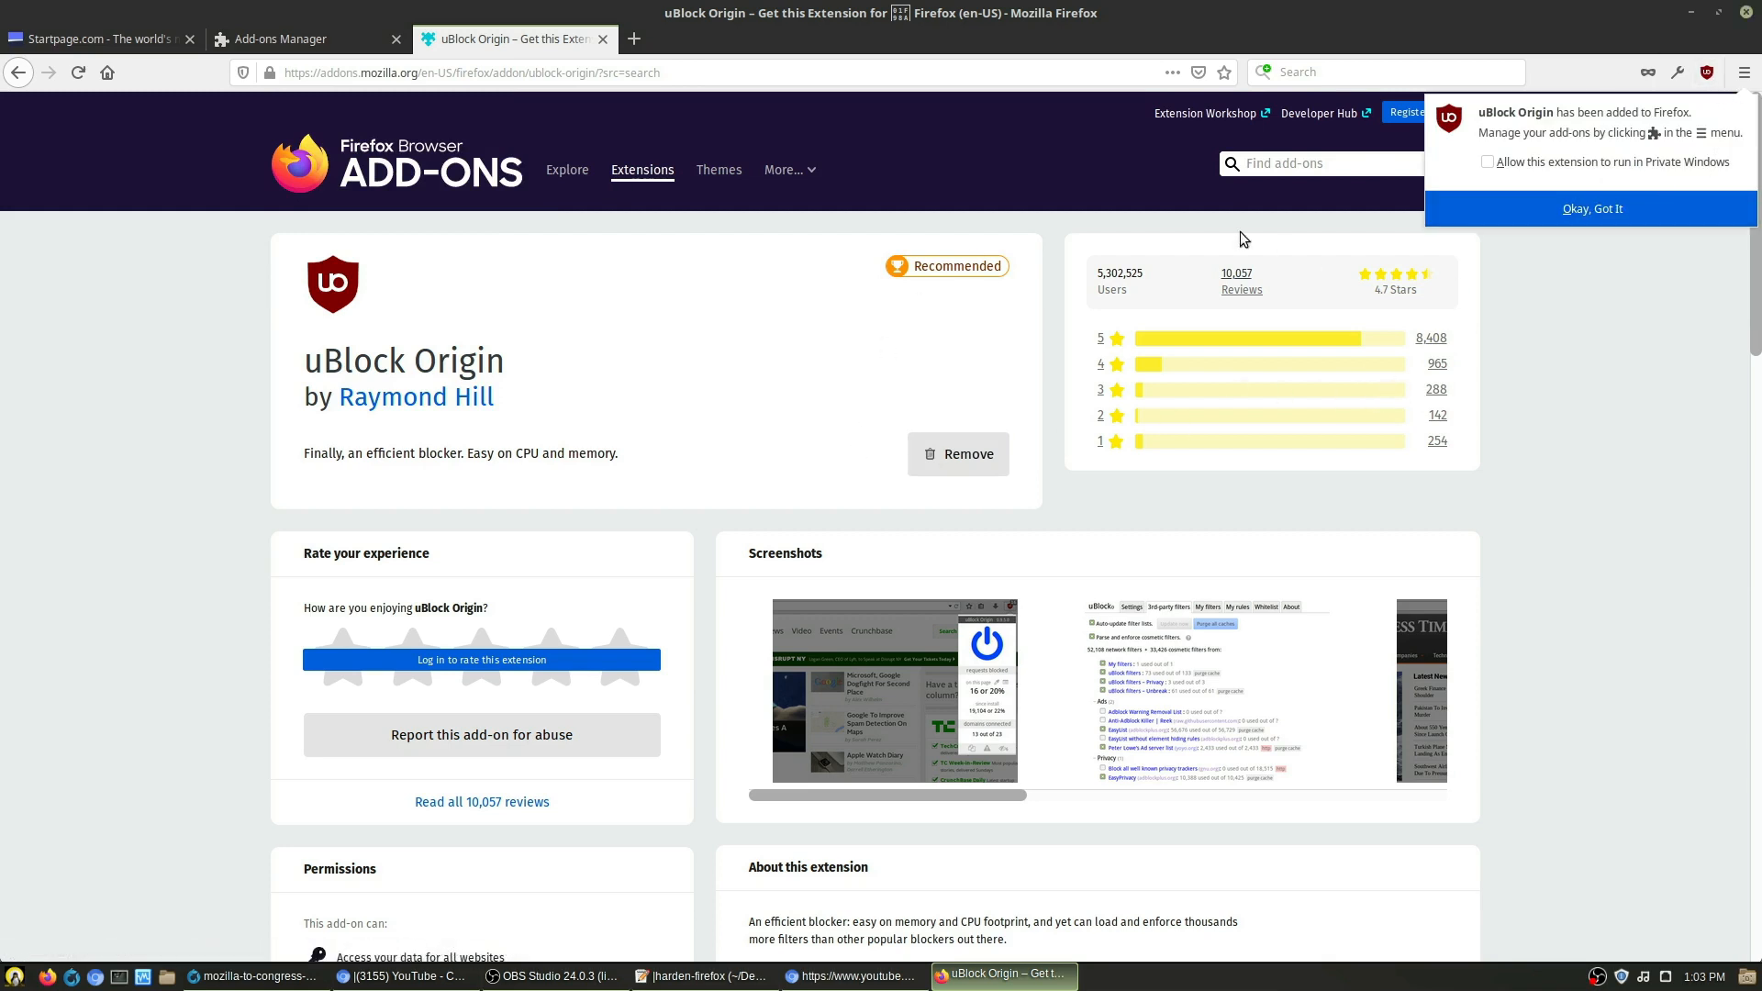
Step: Search for "privacy badger" from the add-ons manager and dismiss the uBlock Origin installation notice
click(307, 42)
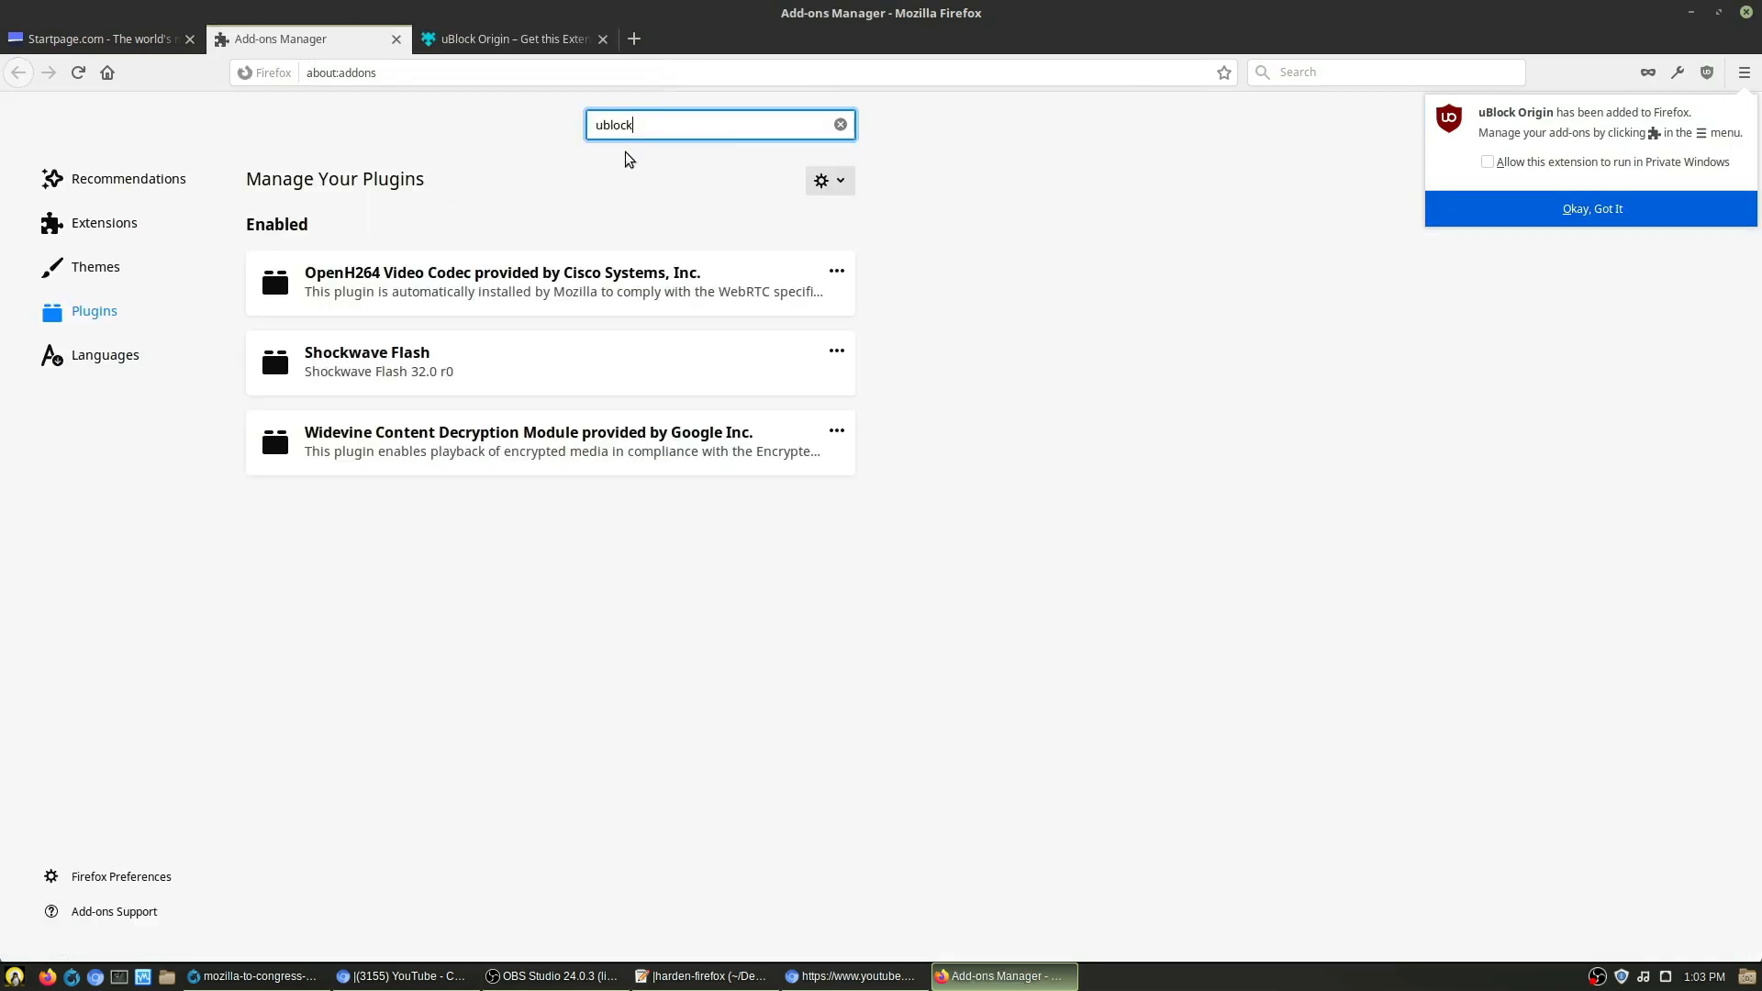
double_click(725, 115)
text(privacy badger)
key(Return)
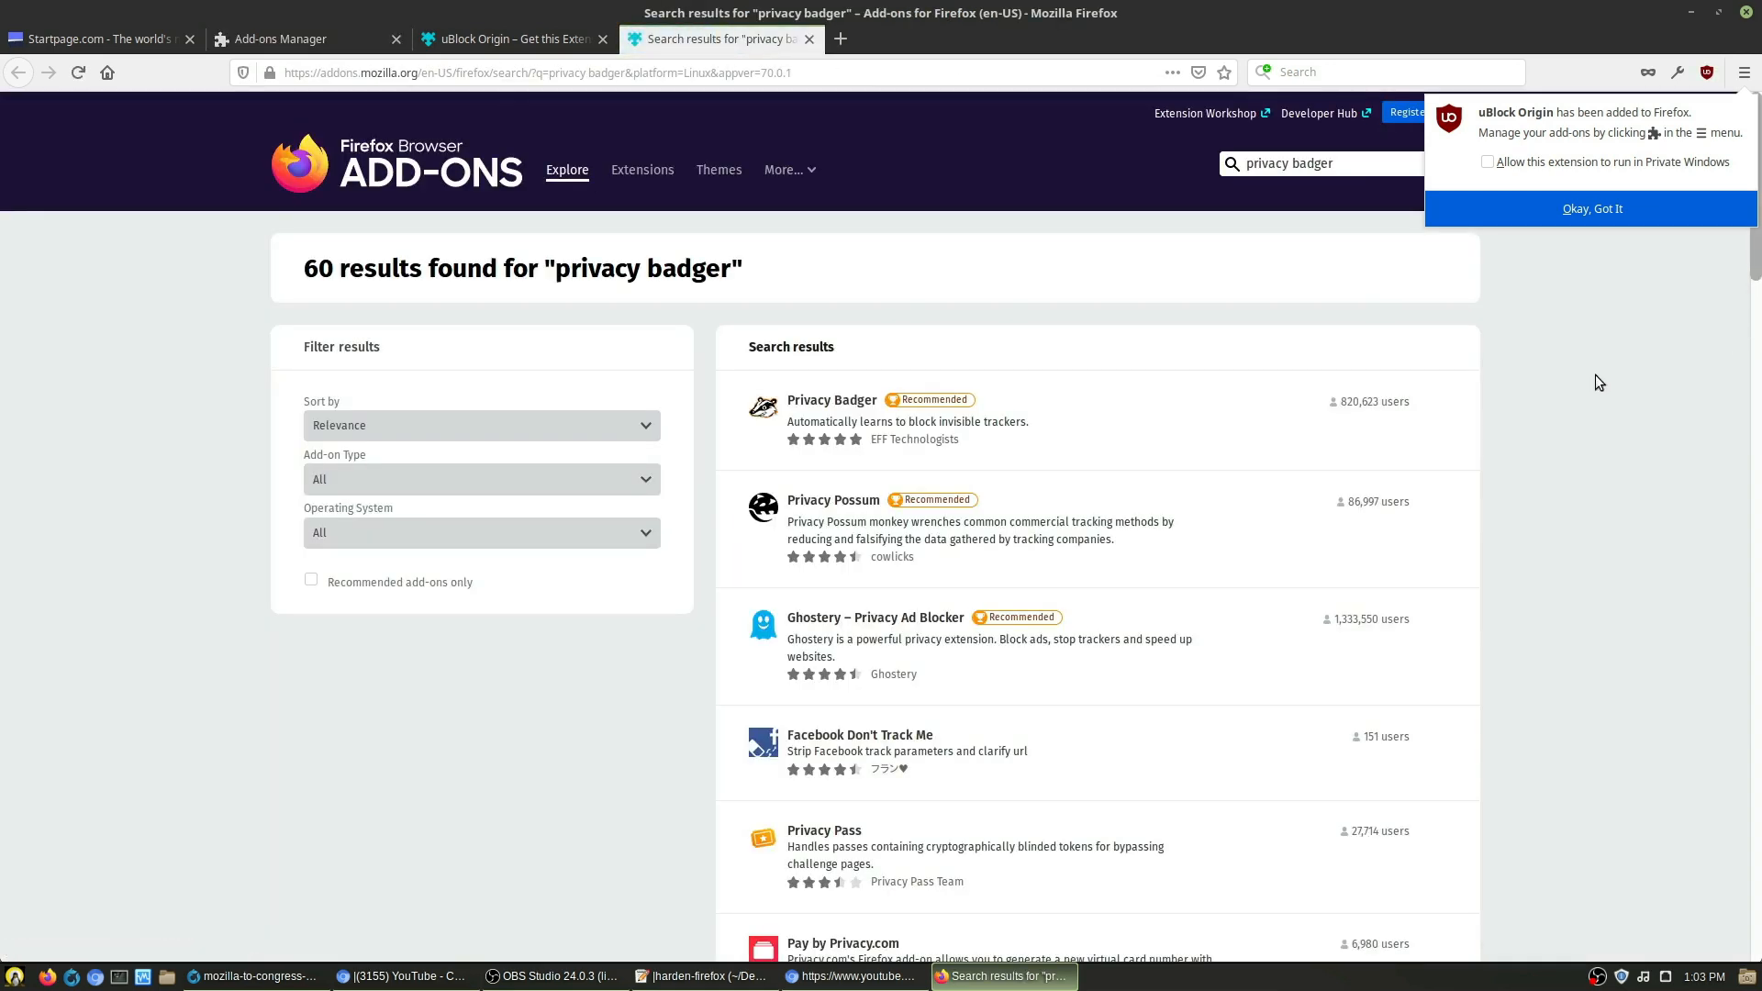
click(1607, 211)
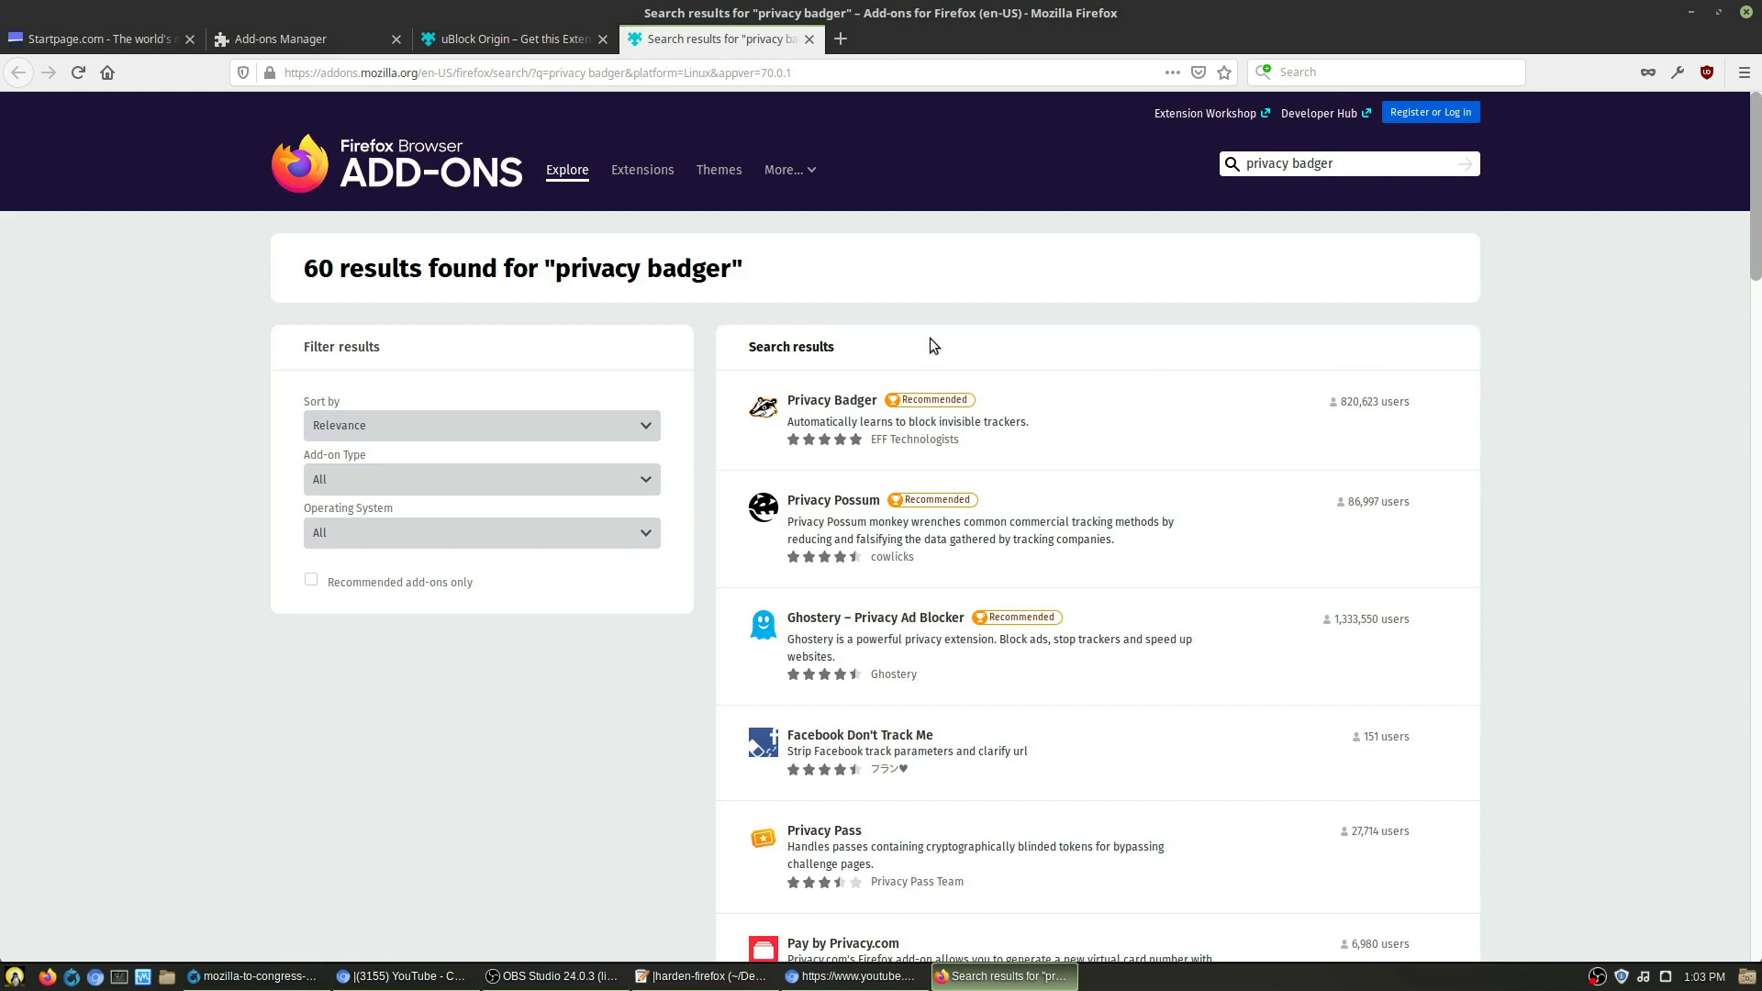
Step: Install the Privacy Badger extension and close its welcome page and both extension pages
click(849, 404)
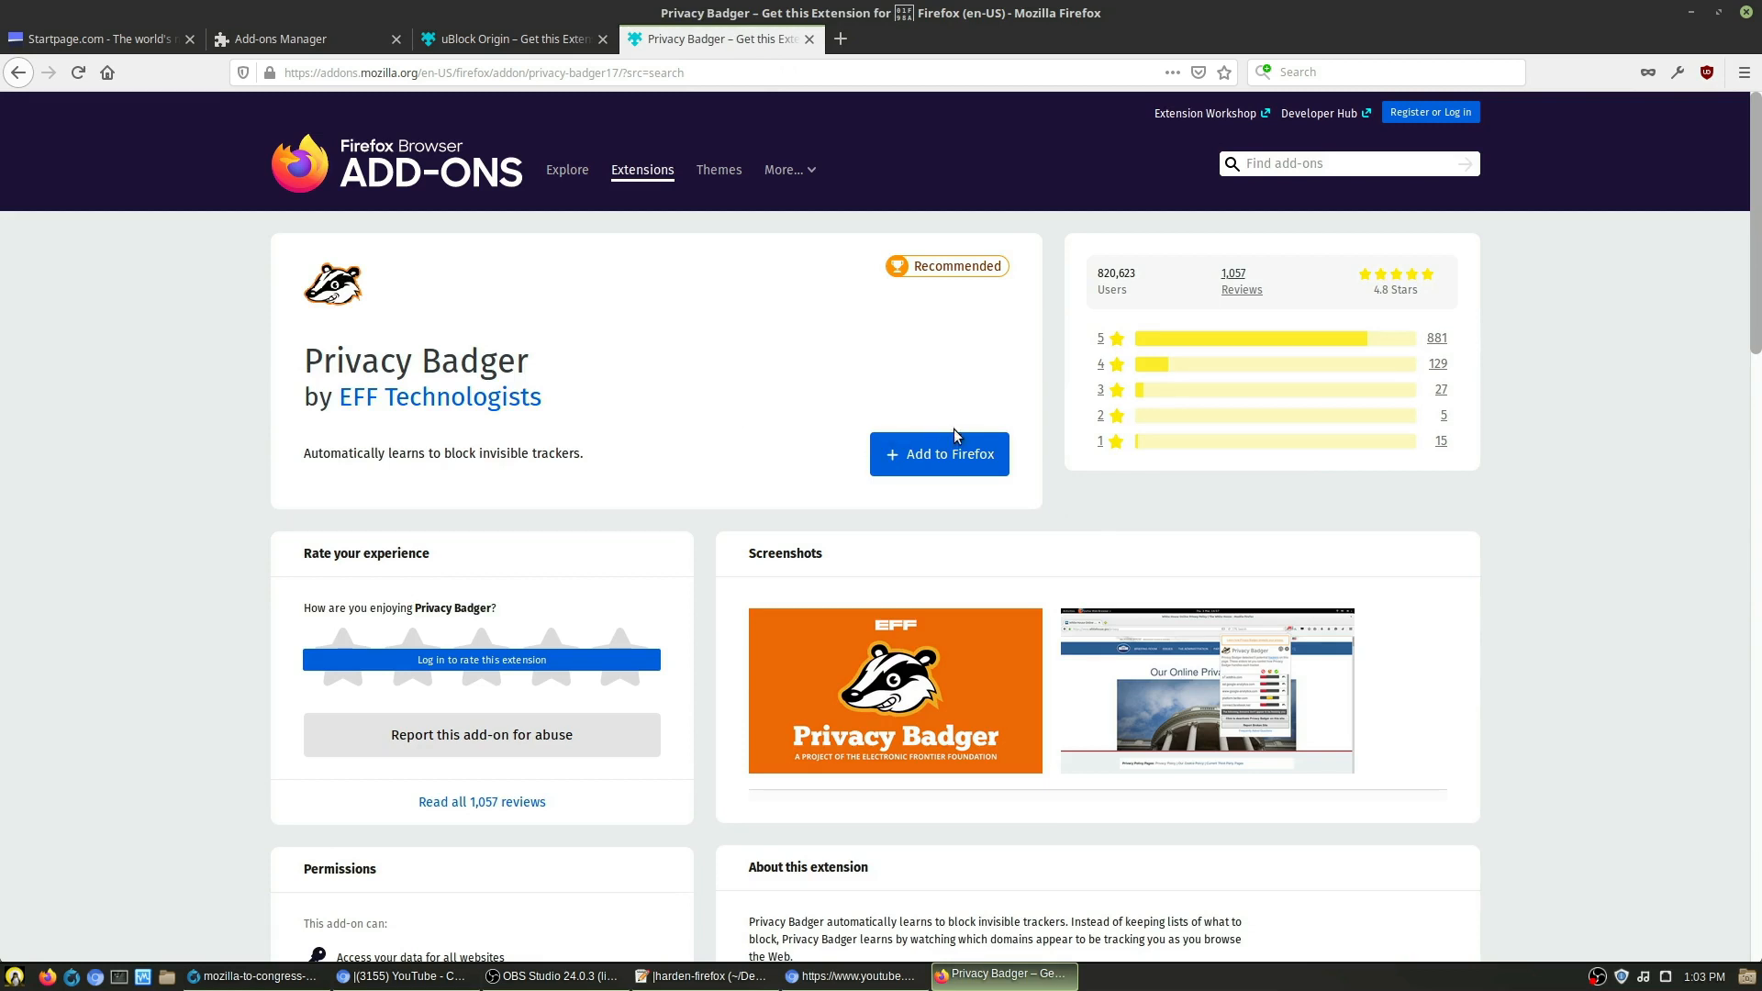
click(955, 451)
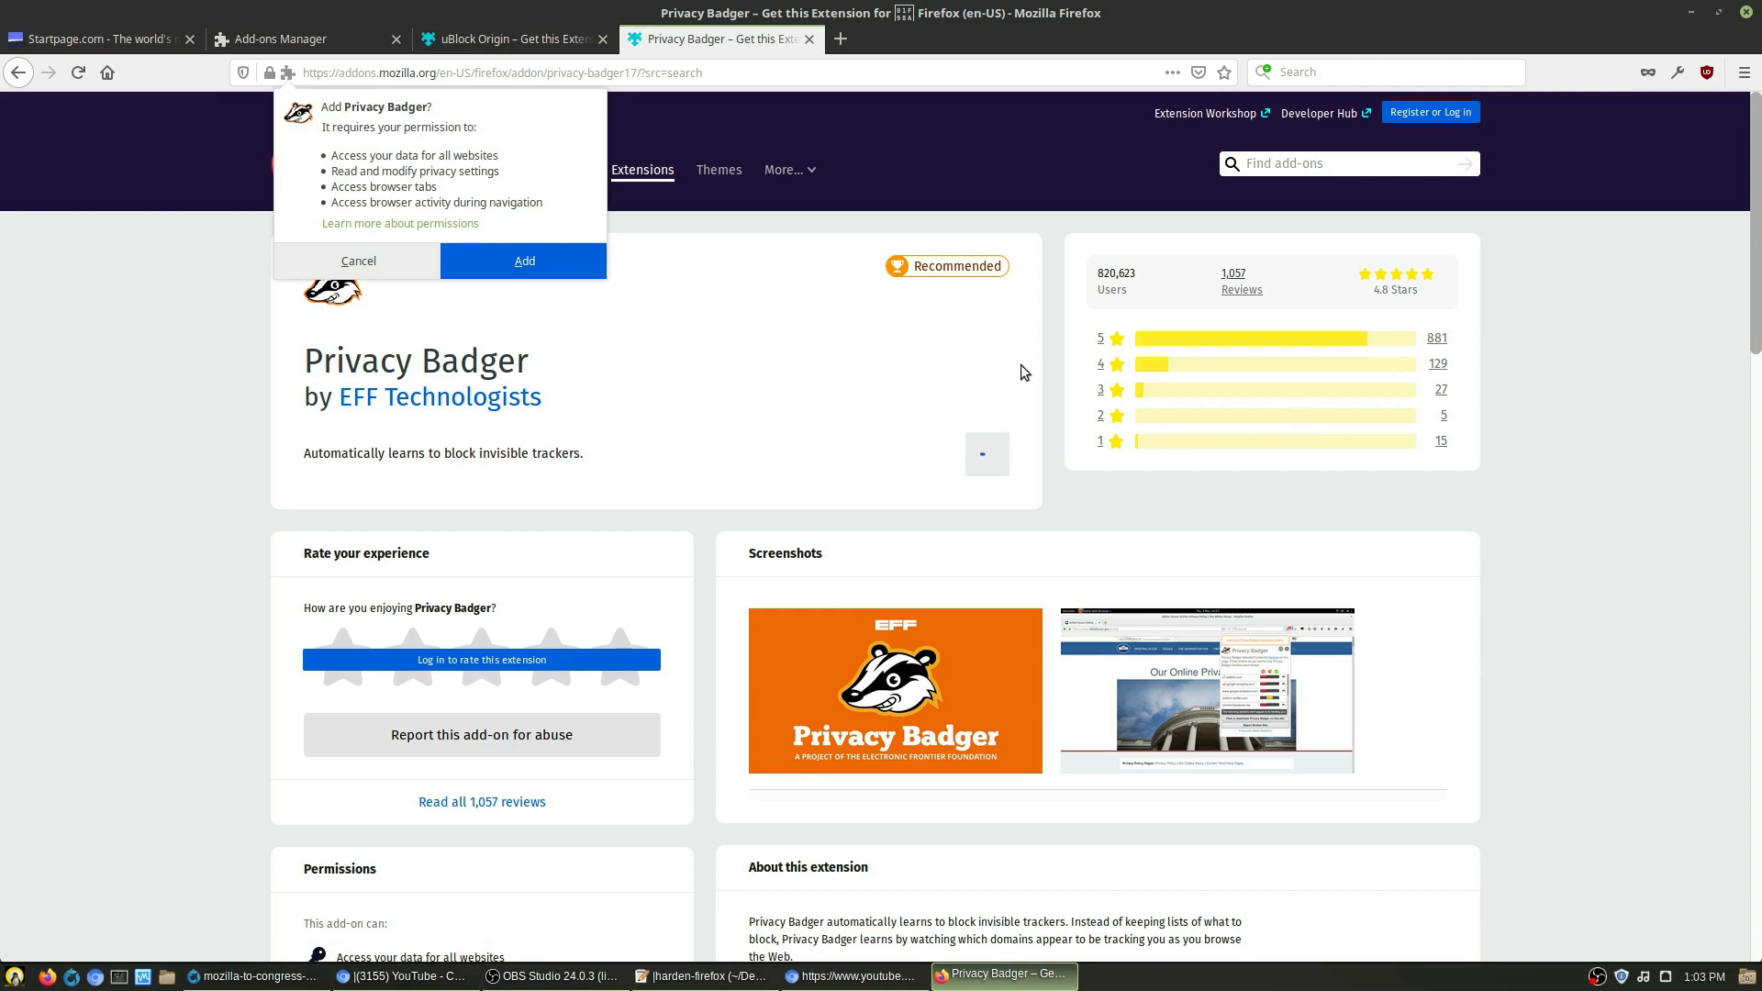
click(507, 268)
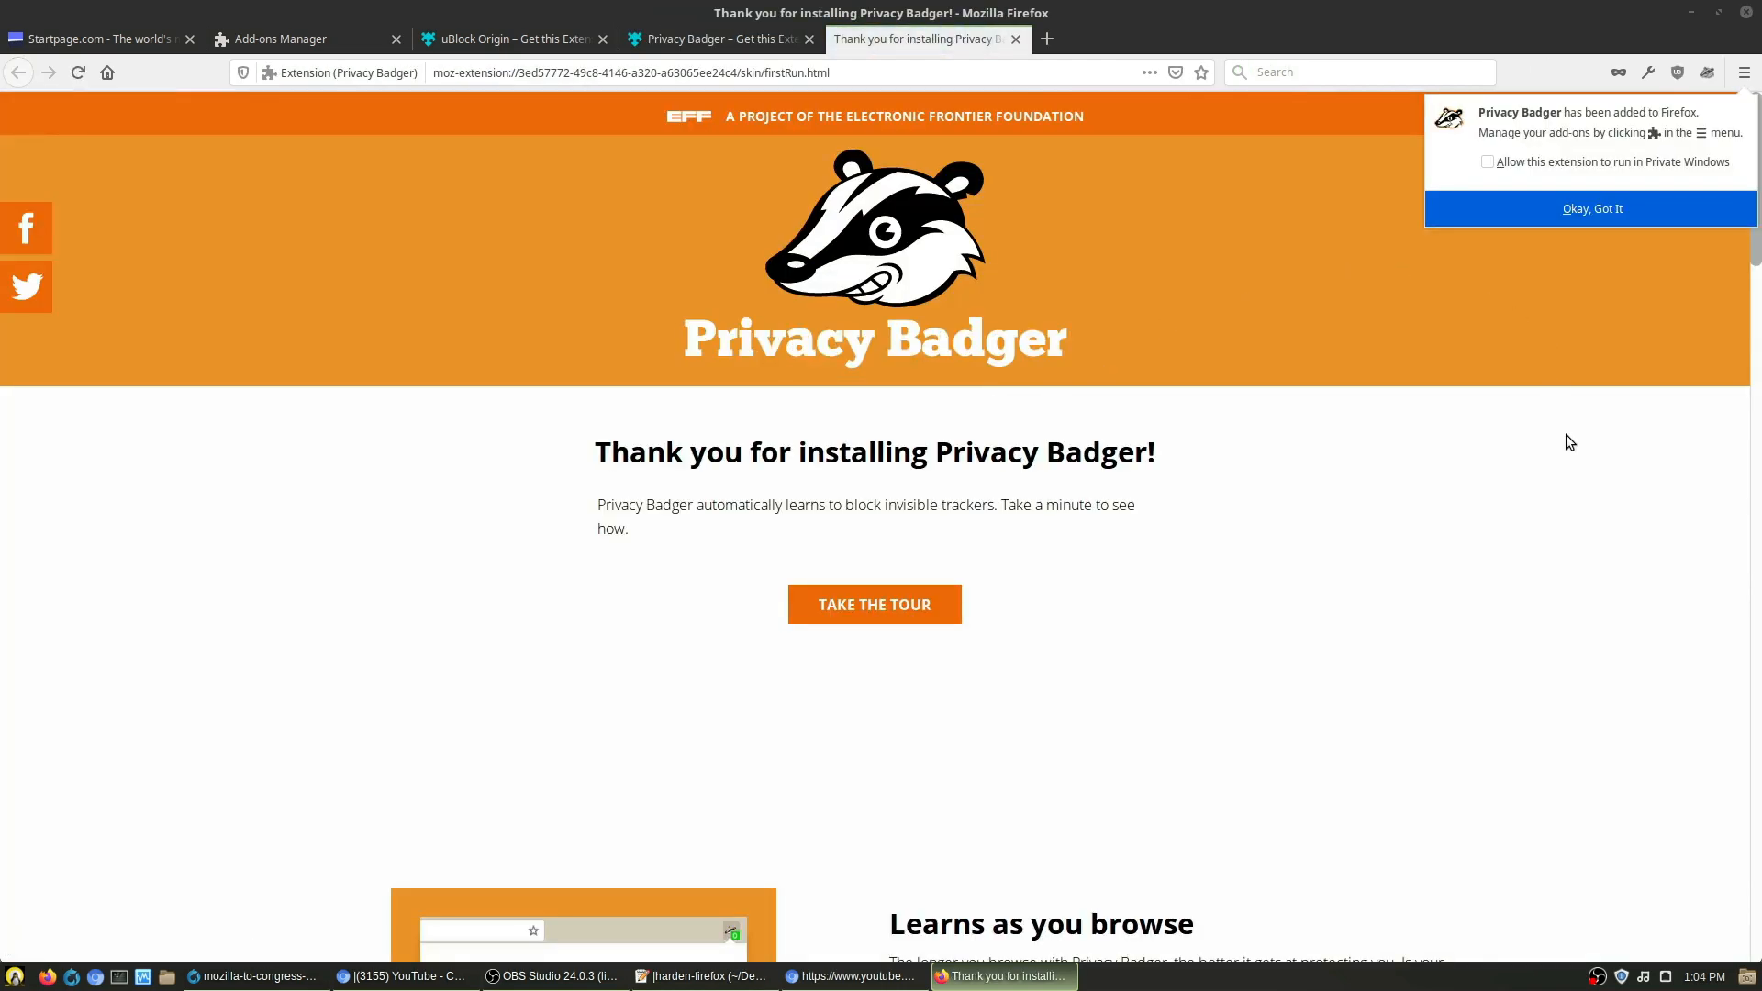
click(1015, 39)
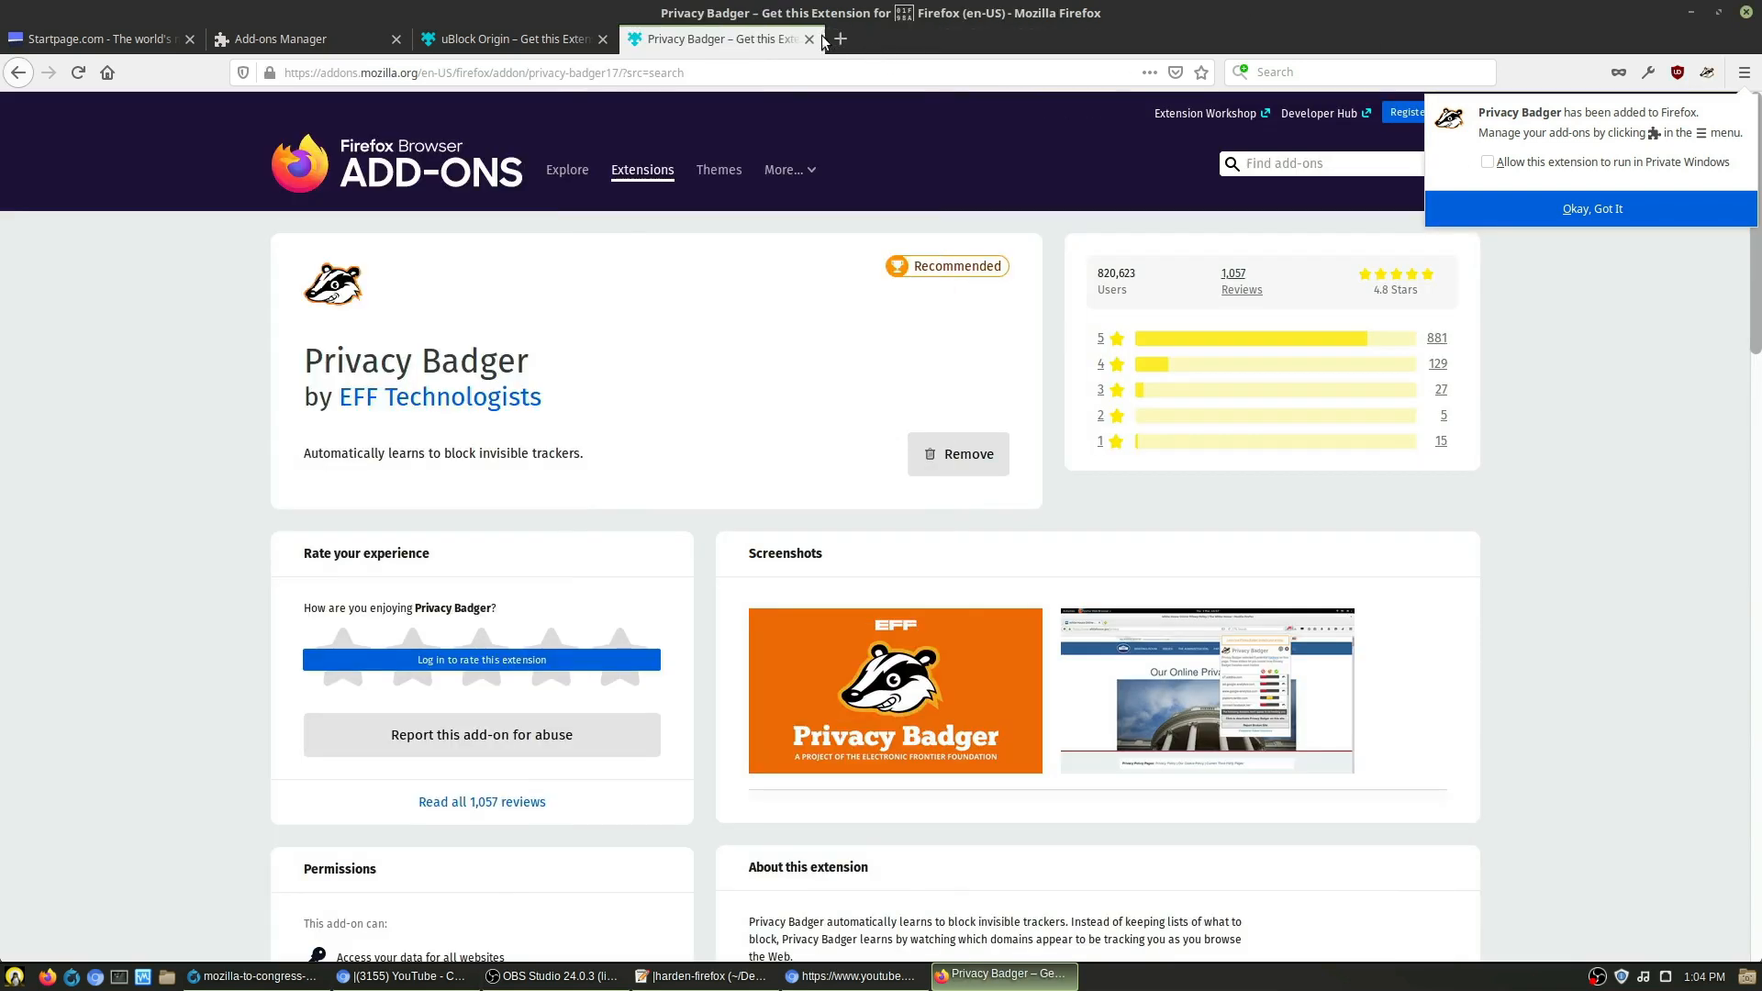
click(809, 38)
click(602, 39)
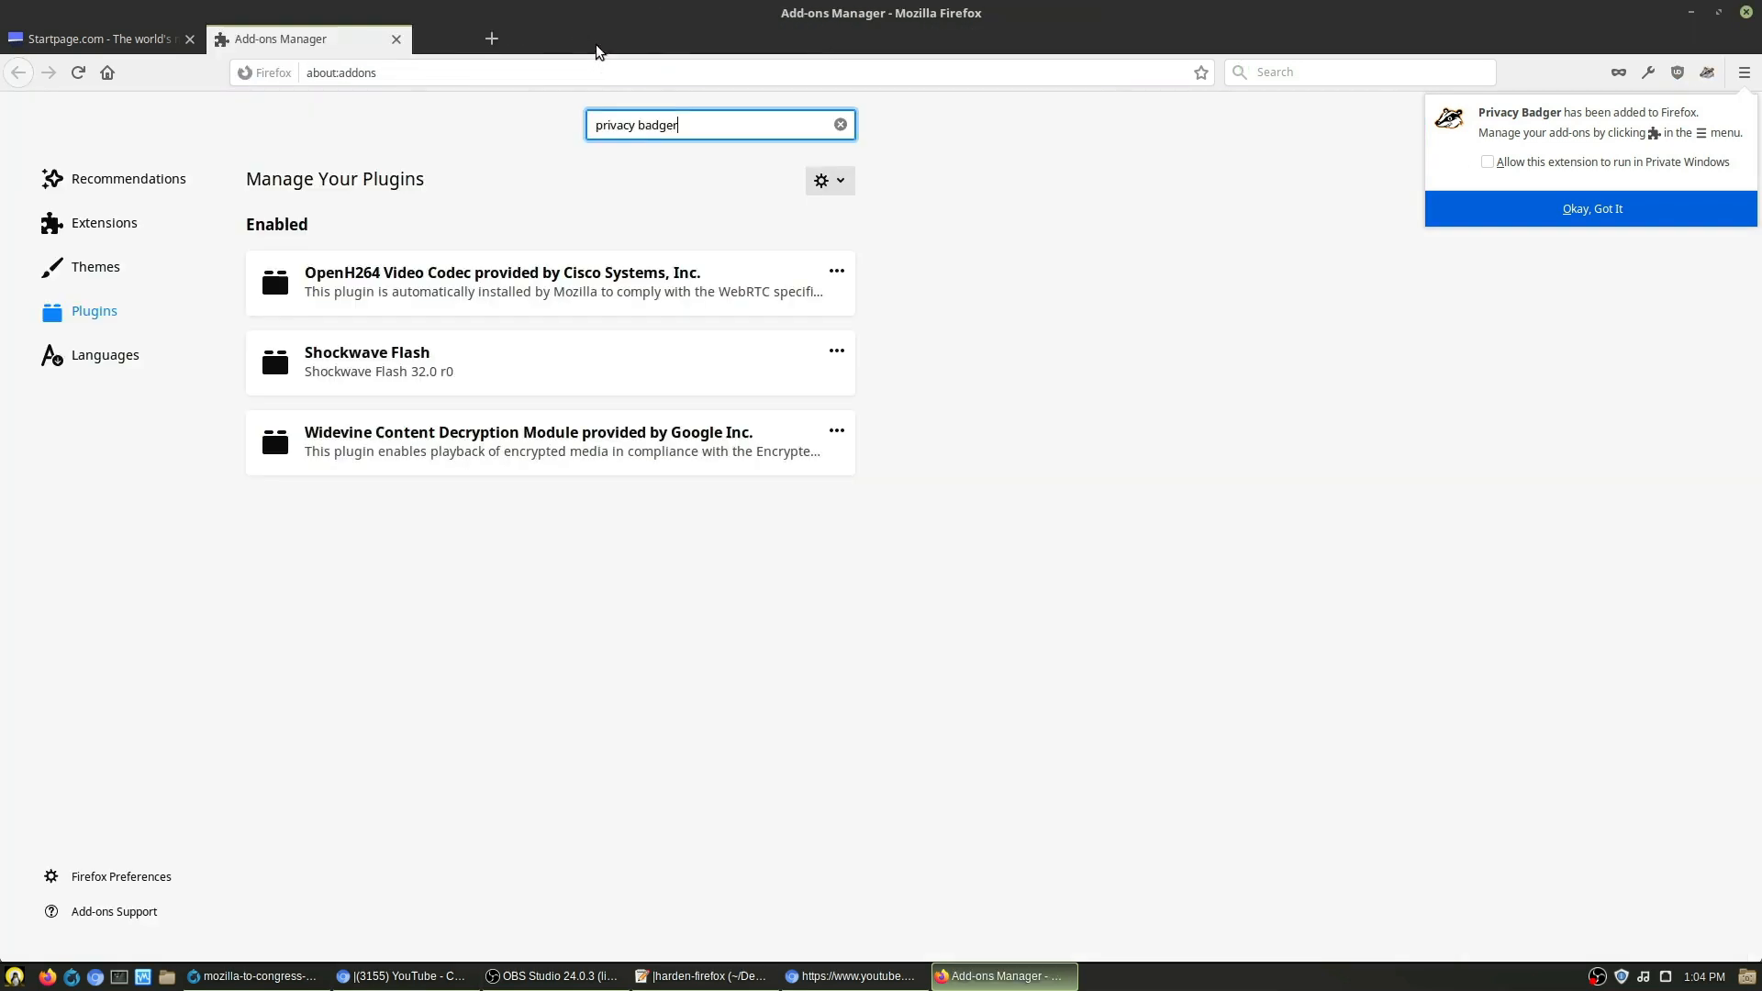
Step: Search the add-ons for "https everywhere", install the HTTPS Everywhere extension and close its page
drag(656, 121, 569, 99)
text(https everywhere)
key(Return)
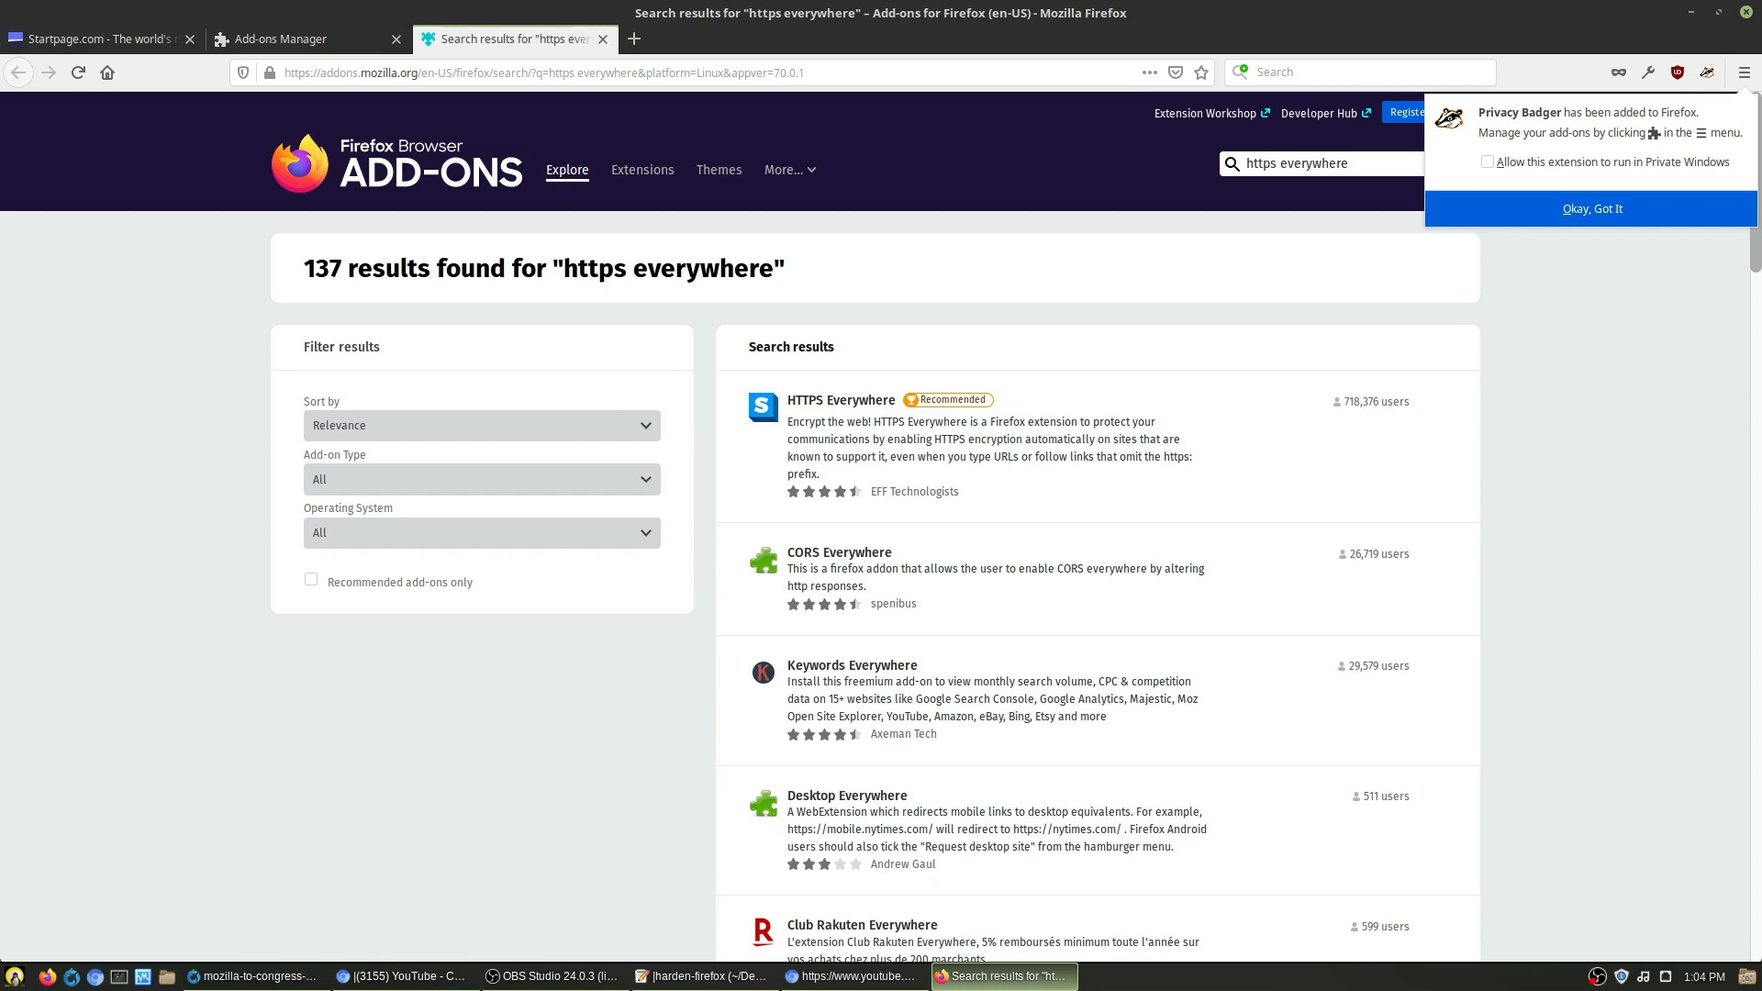
click(864, 406)
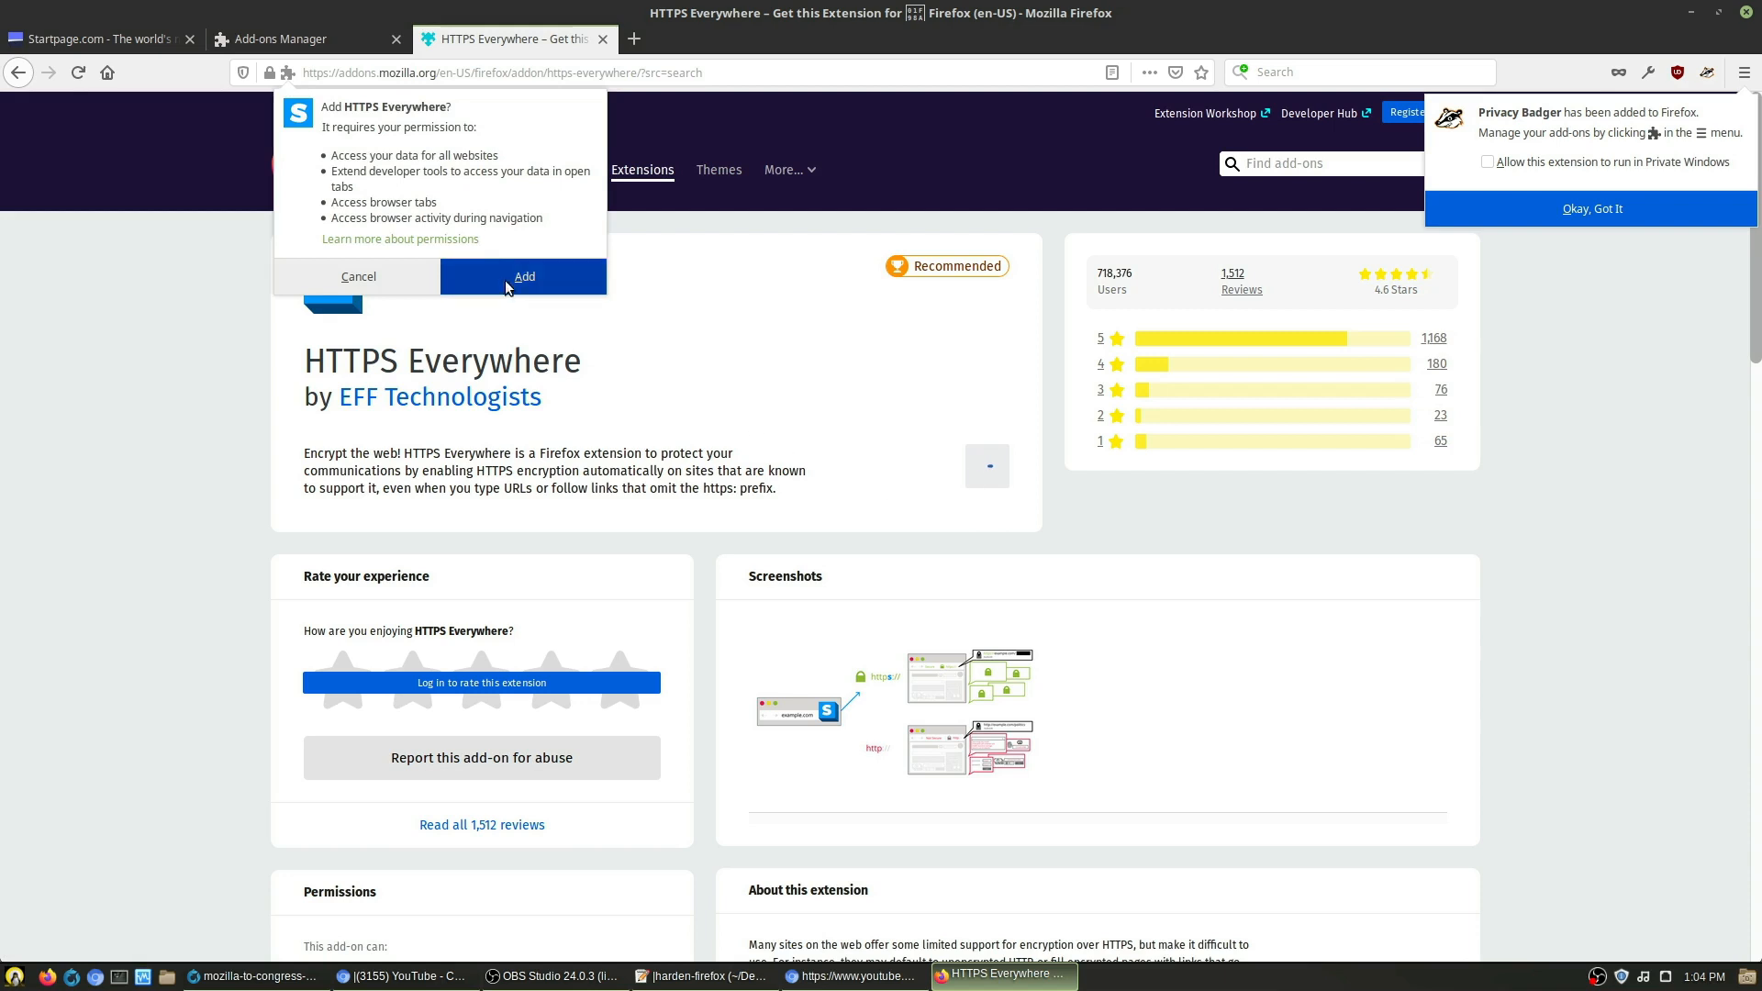
click(507, 280)
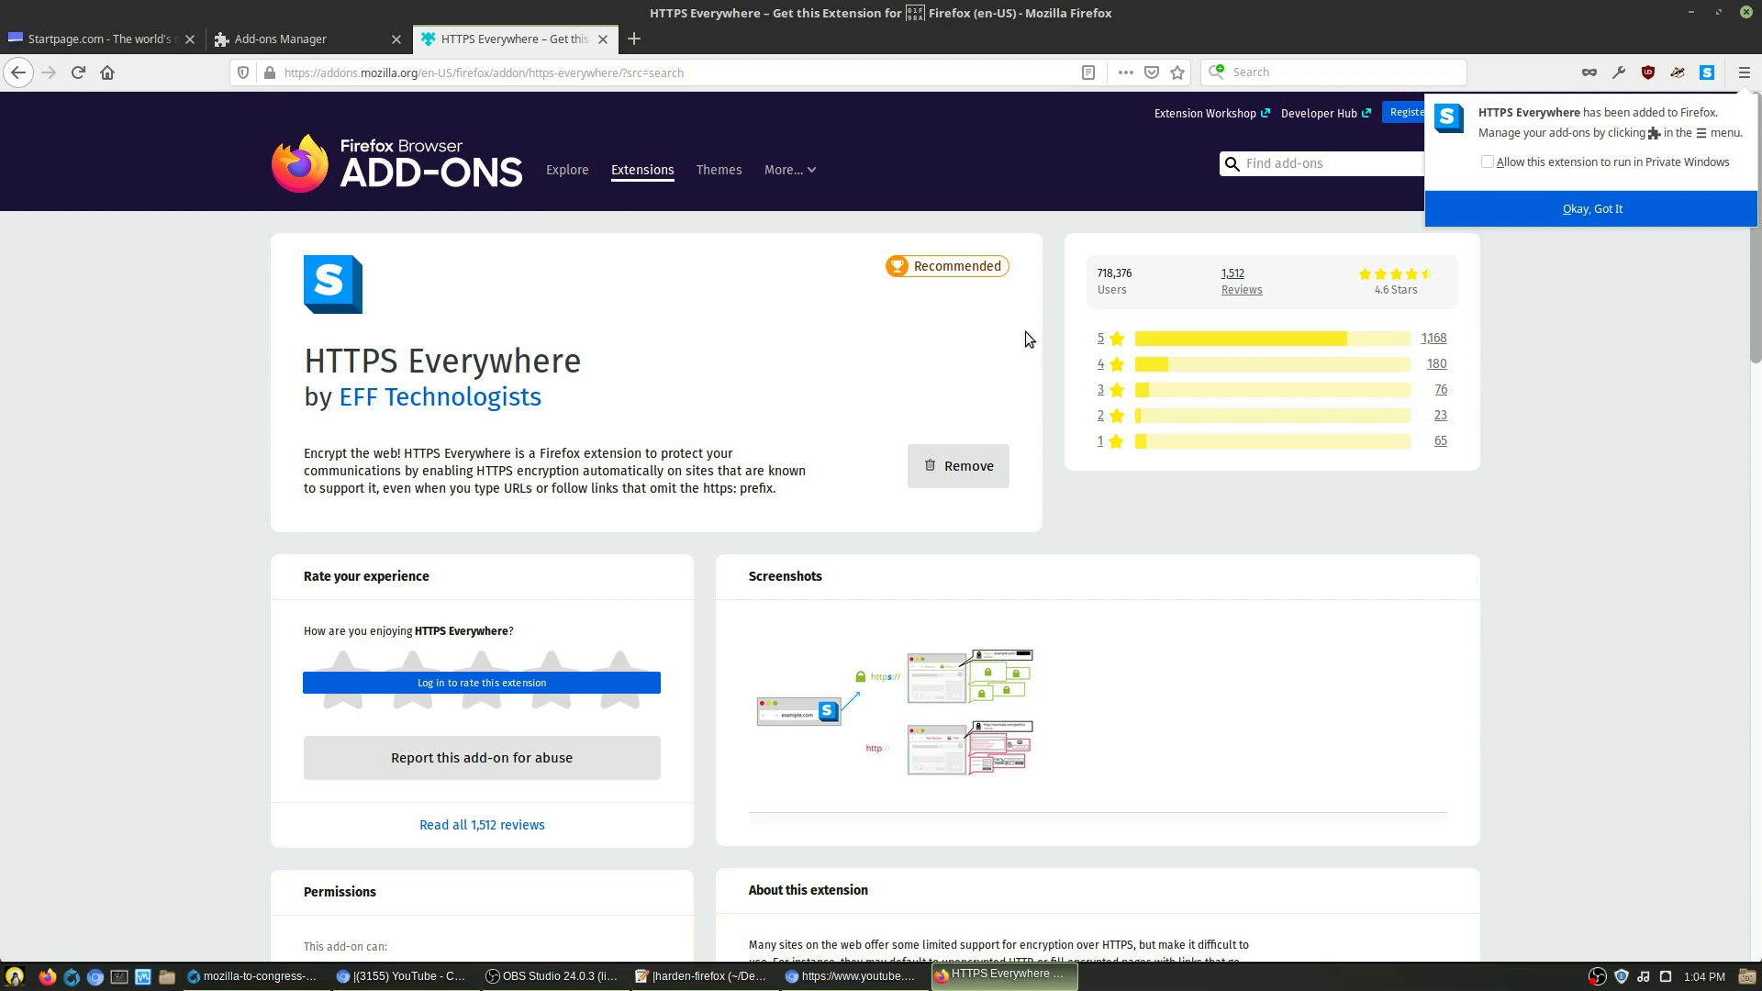
click(603, 40)
Step: Examine the pop-up panels of the installed uBlock Origin, Privacy Badger and HTTPS Everywhere extensions
click(1744, 73)
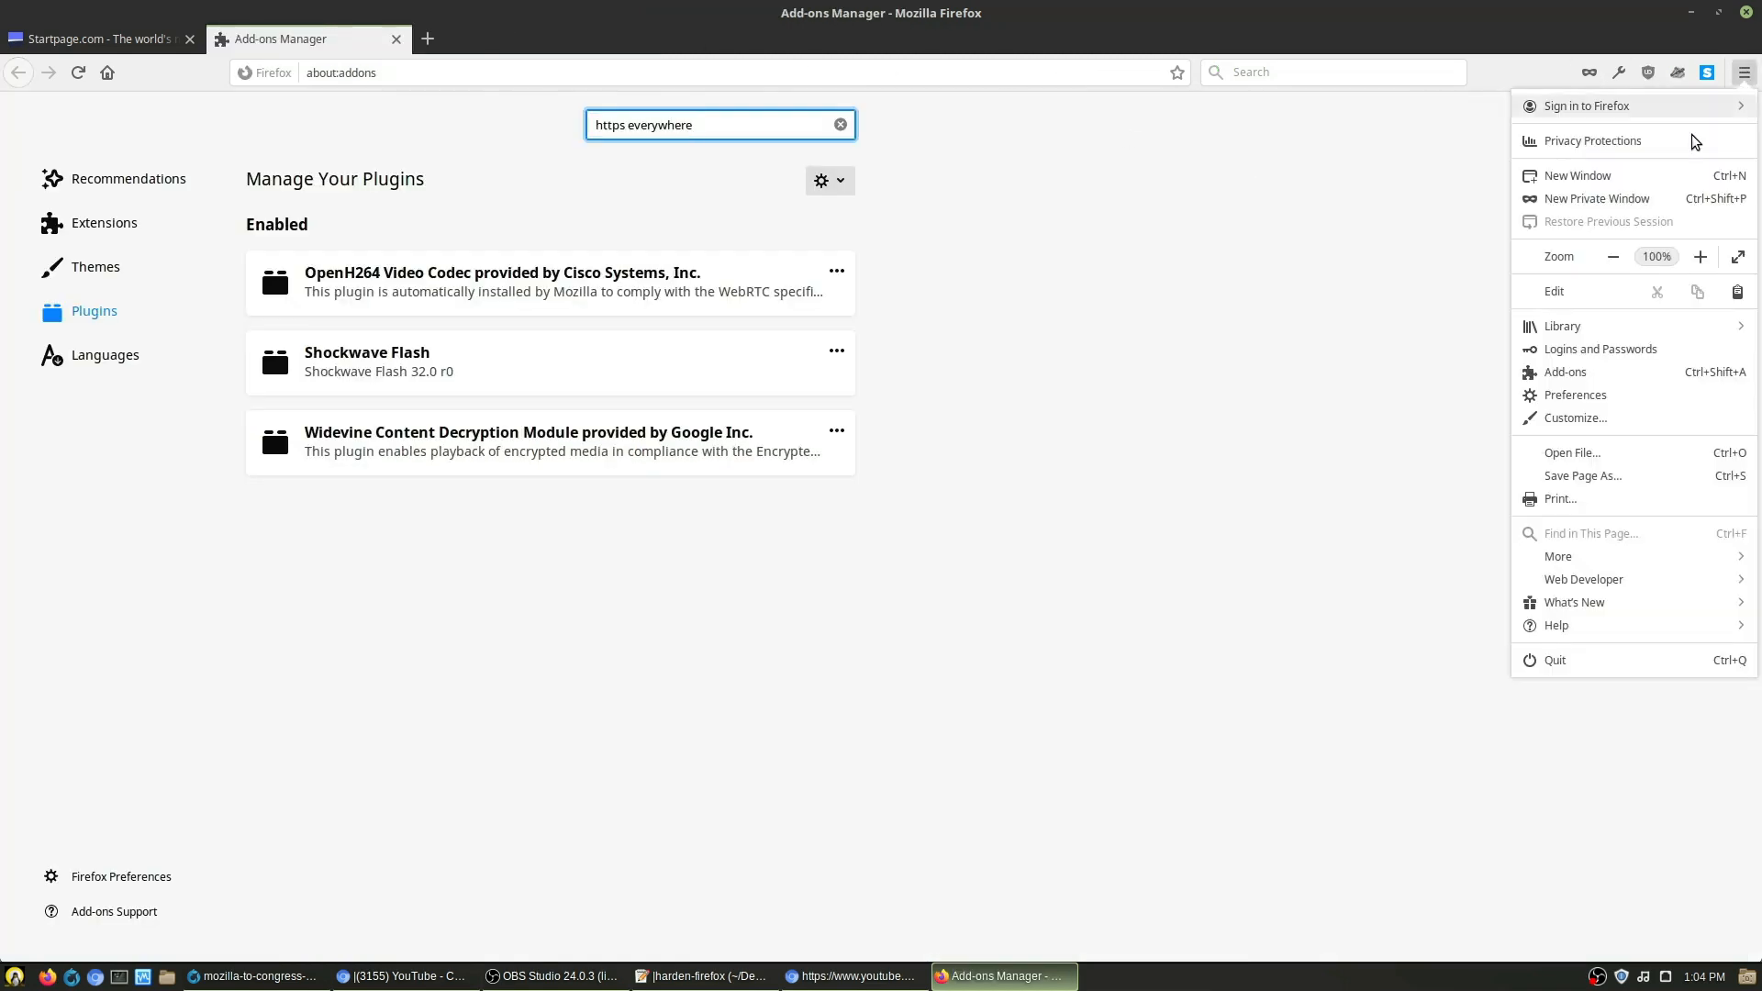
click(1743, 73)
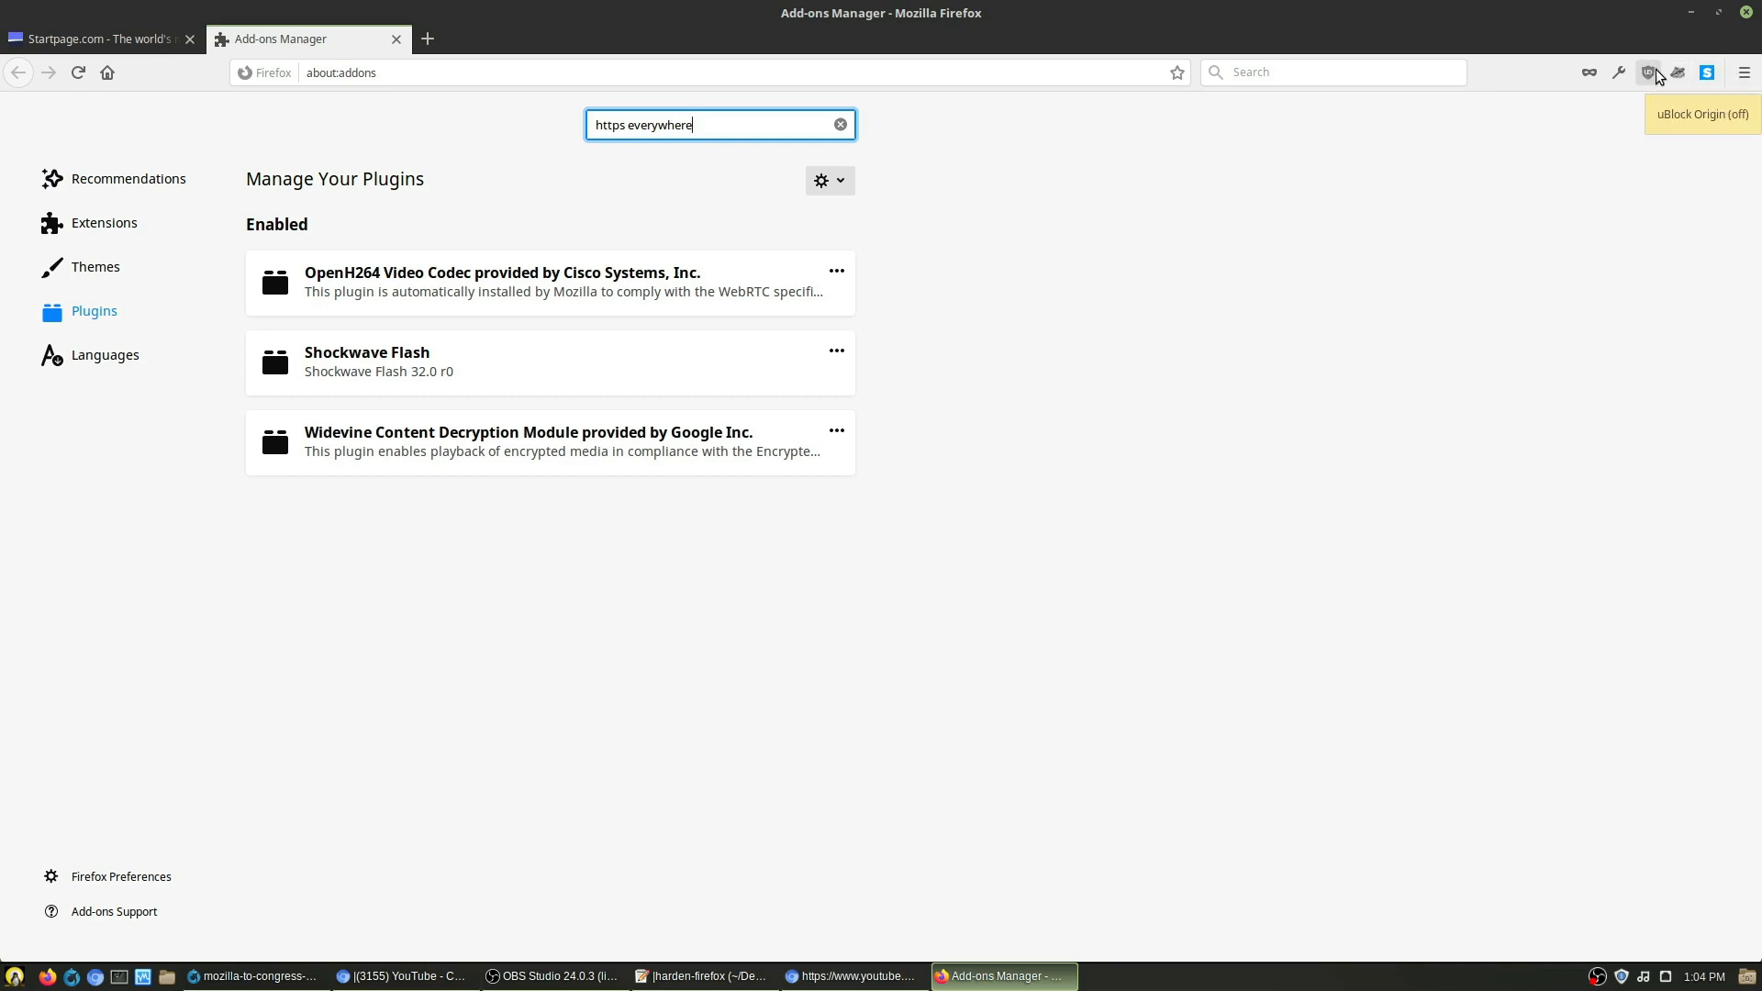
click(1649, 72)
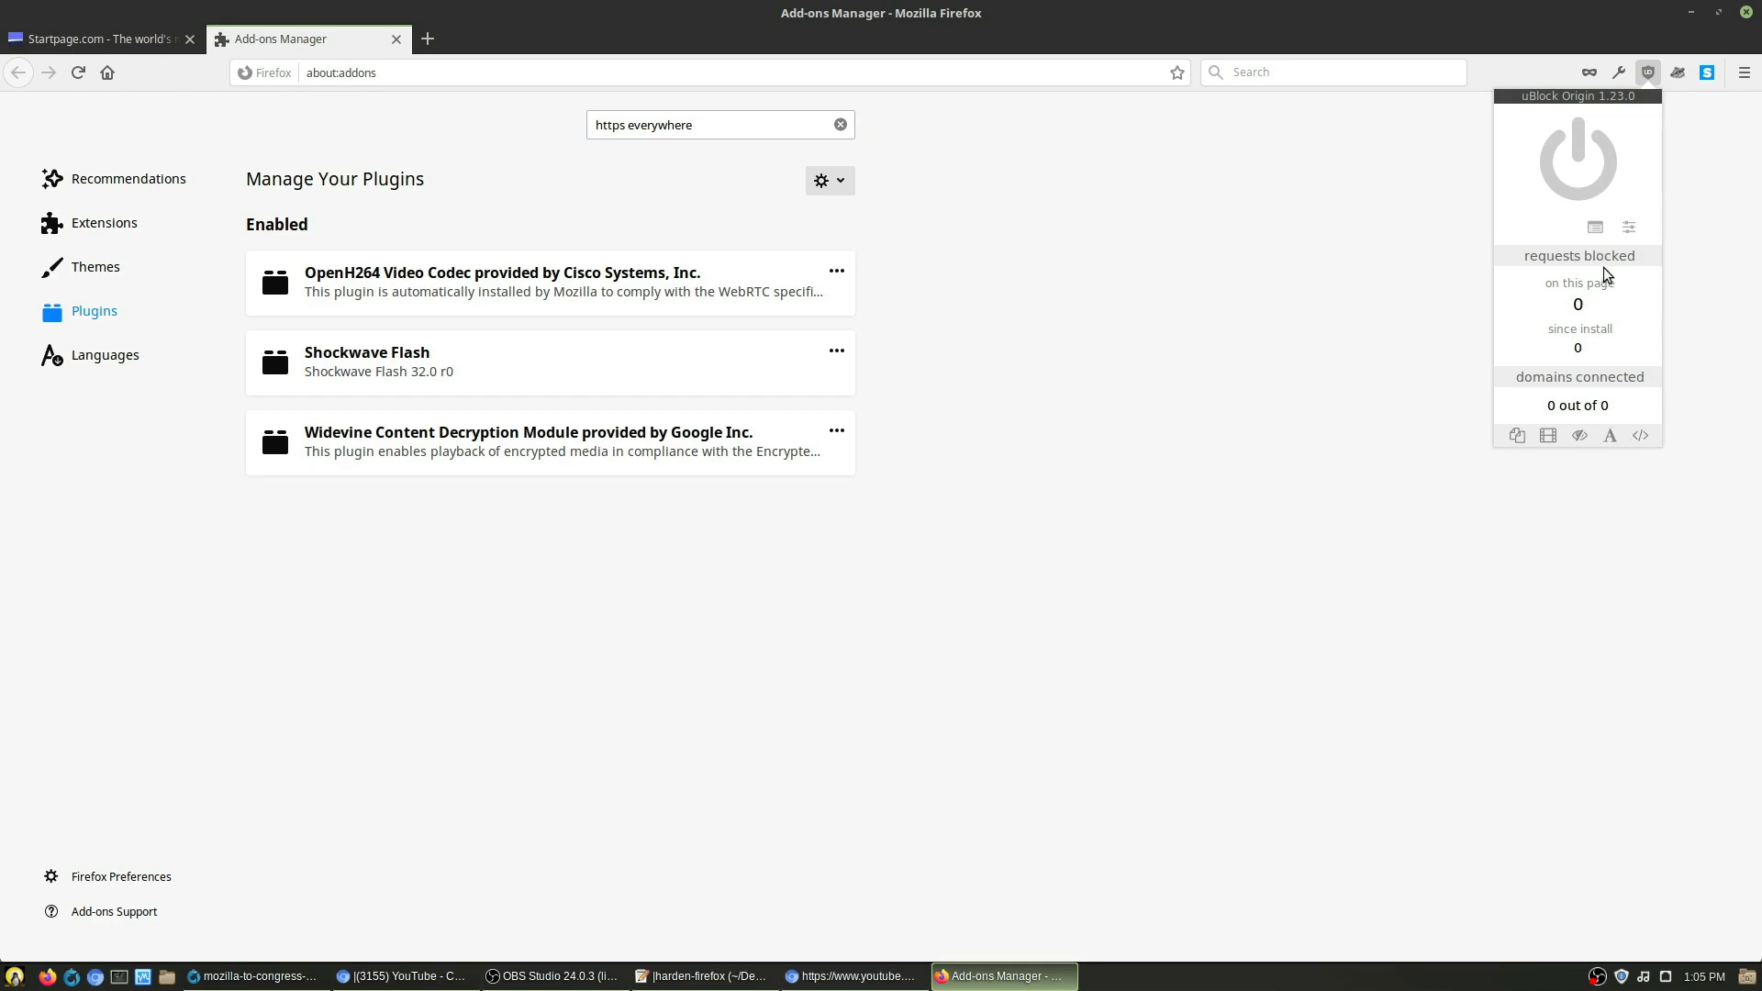
click(1678, 73)
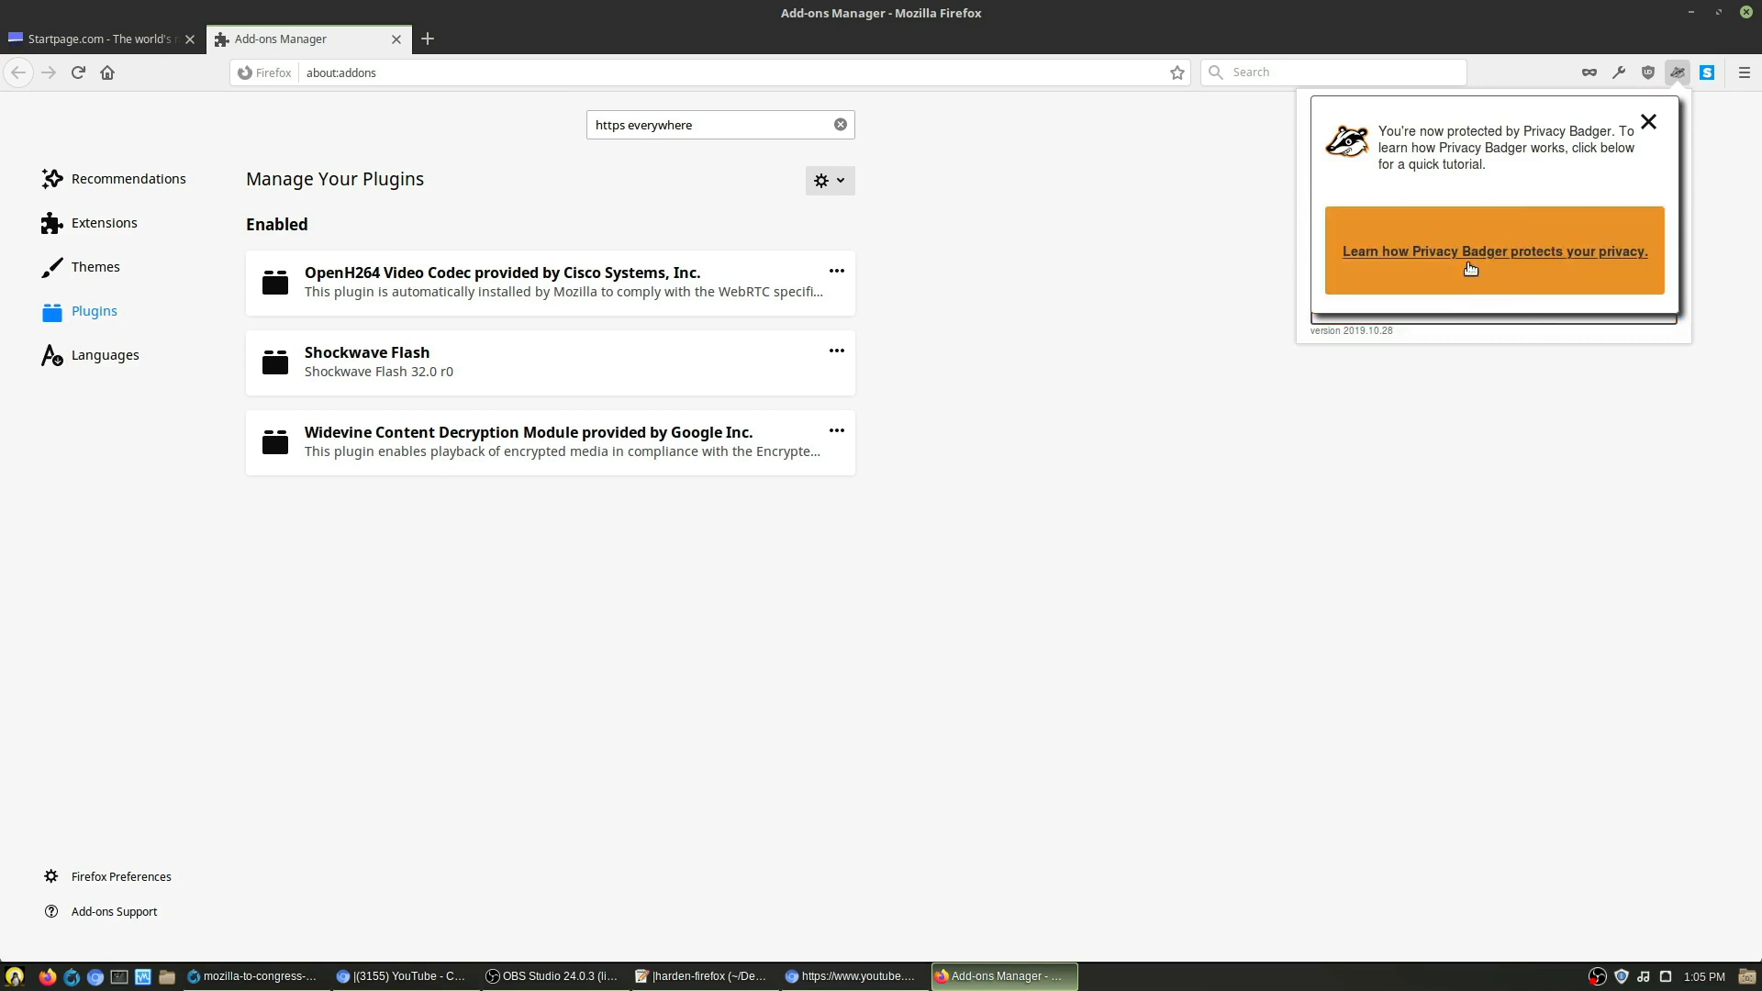
click(1650, 125)
click(1709, 74)
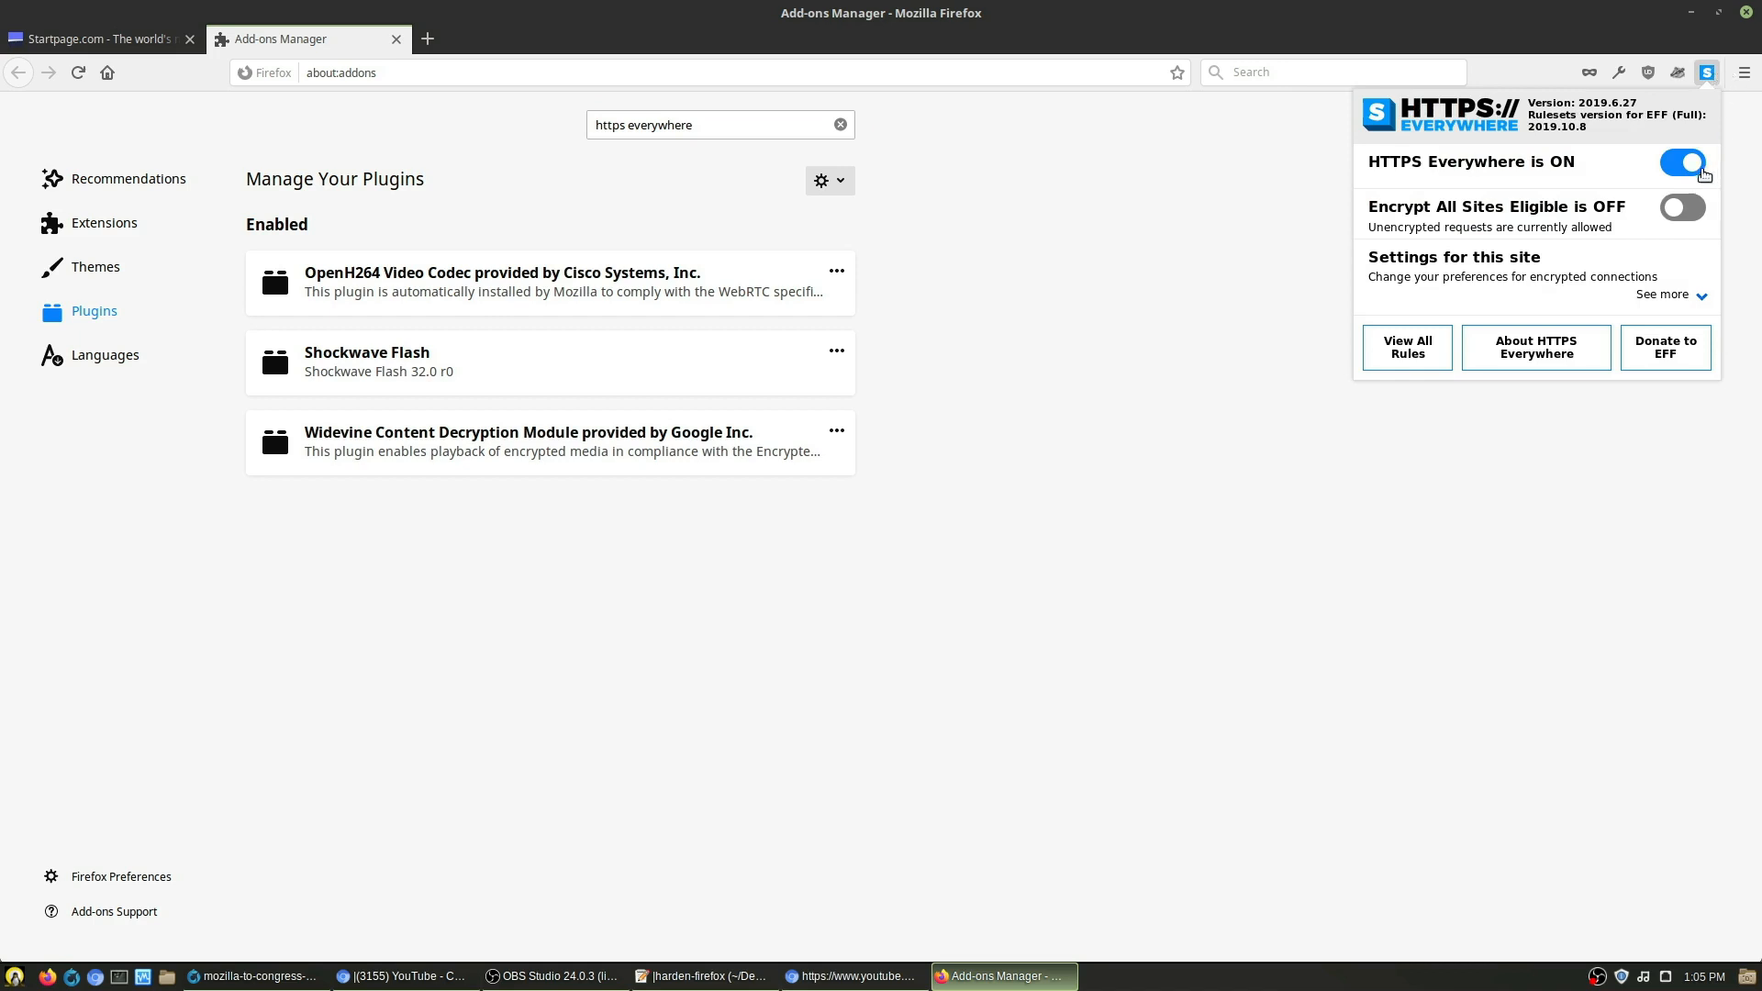
click(1620, 617)
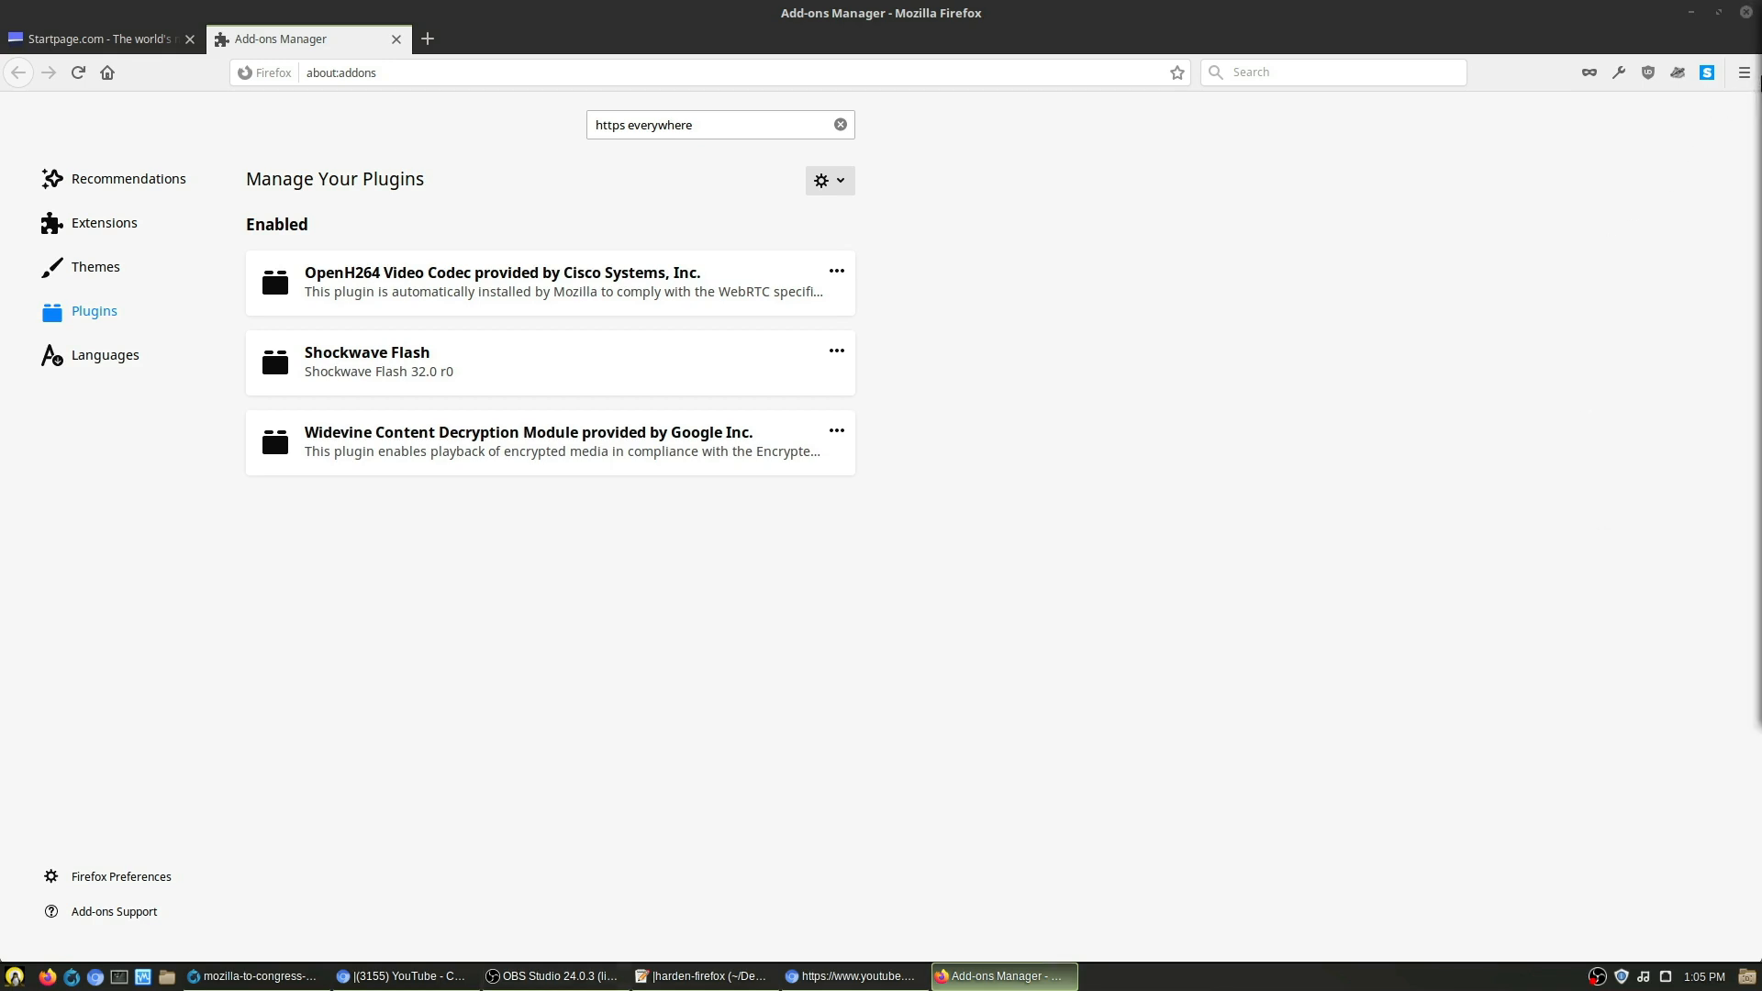
Step: Open the browser preferences and, in the Home settings, set both the homepage and new windows and the new tabs to Blank Page
click(1747, 79)
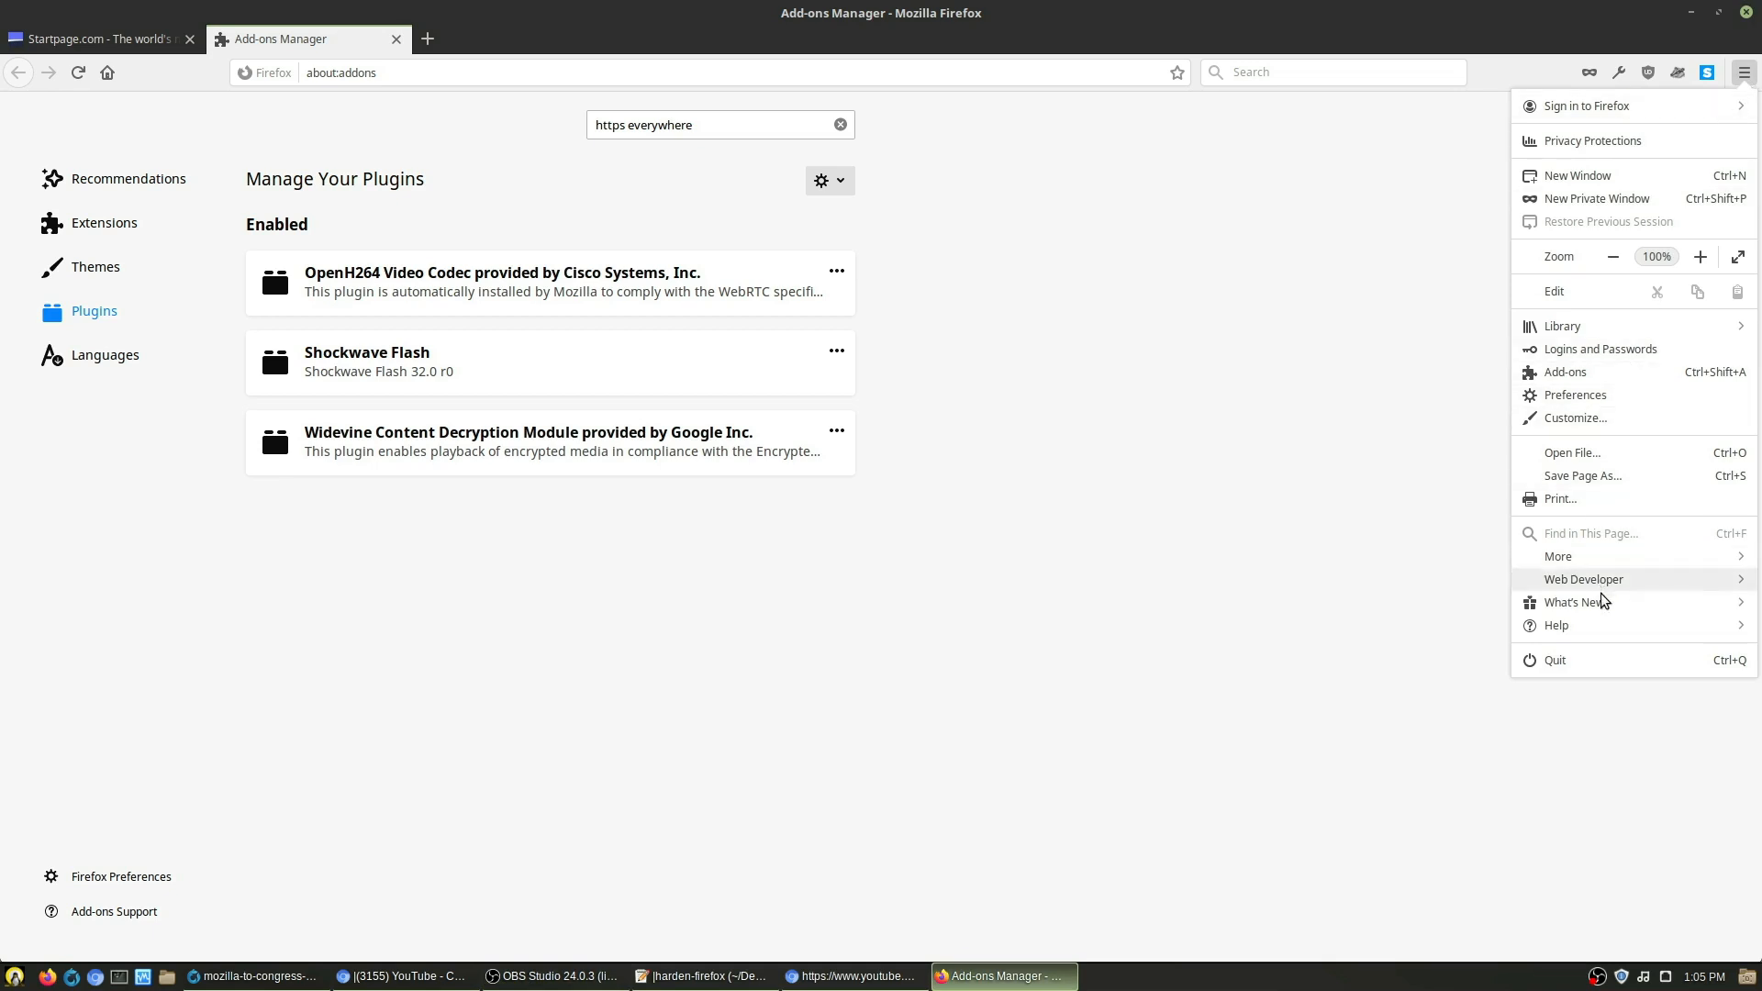
click(1605, 395)
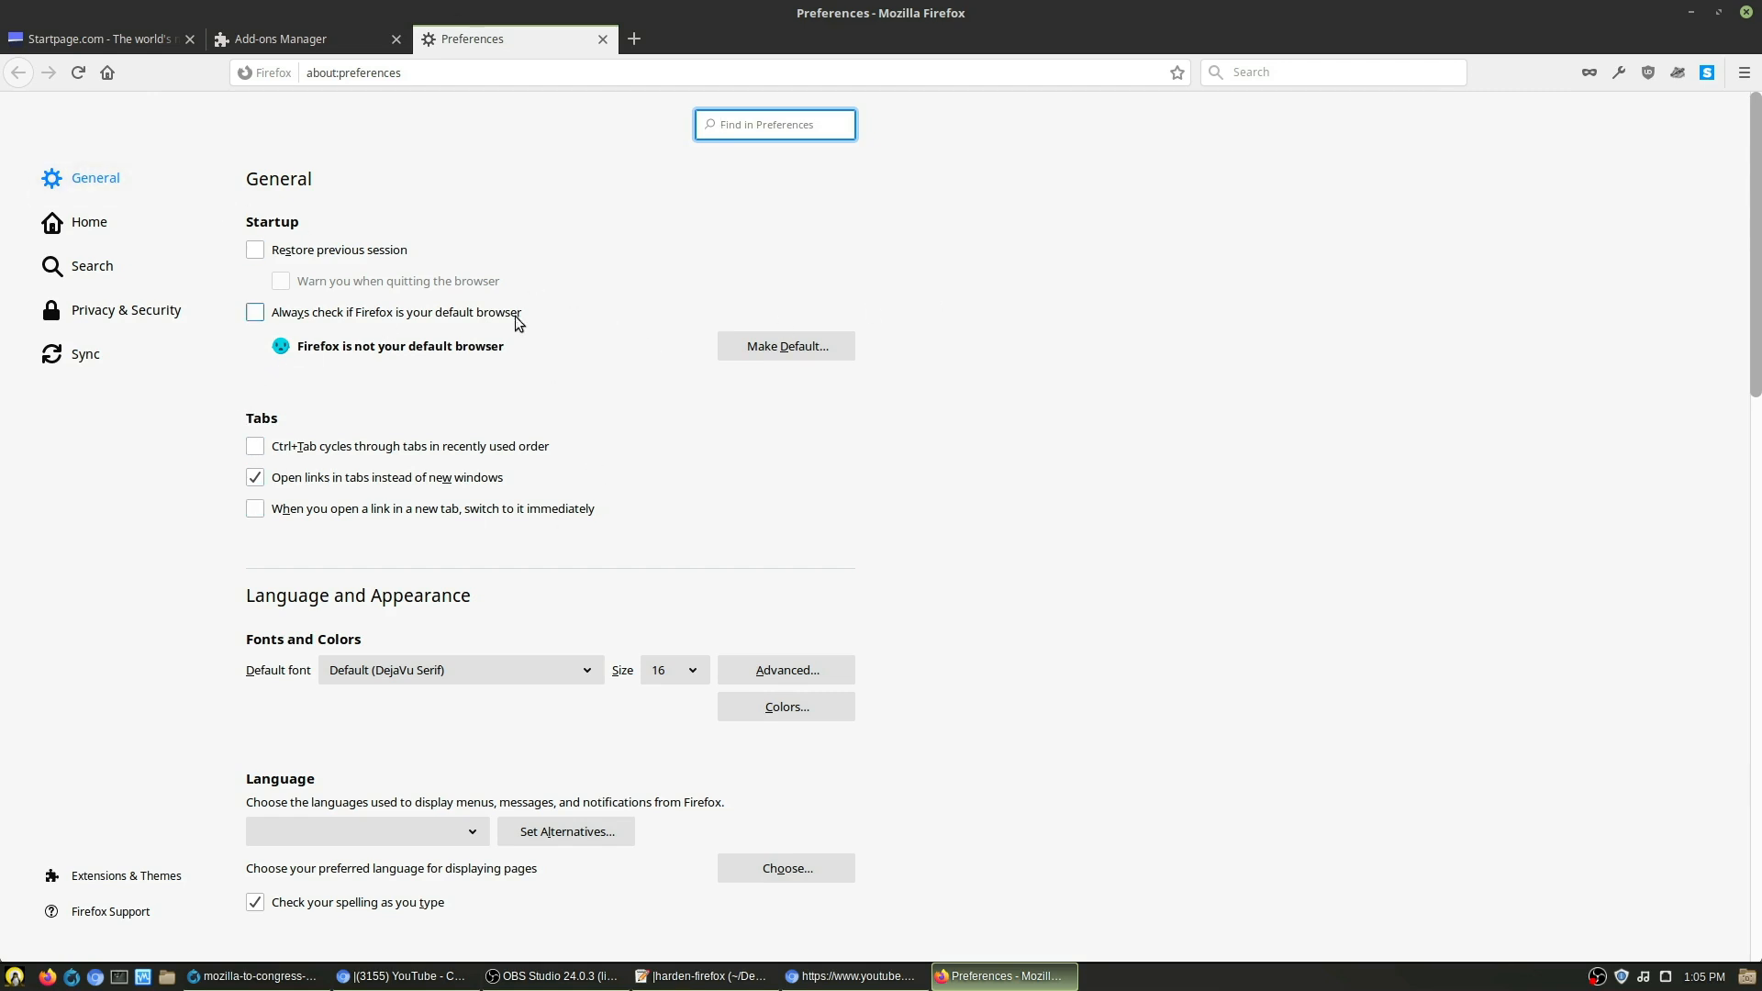
scroll(721, 531, down, 8)
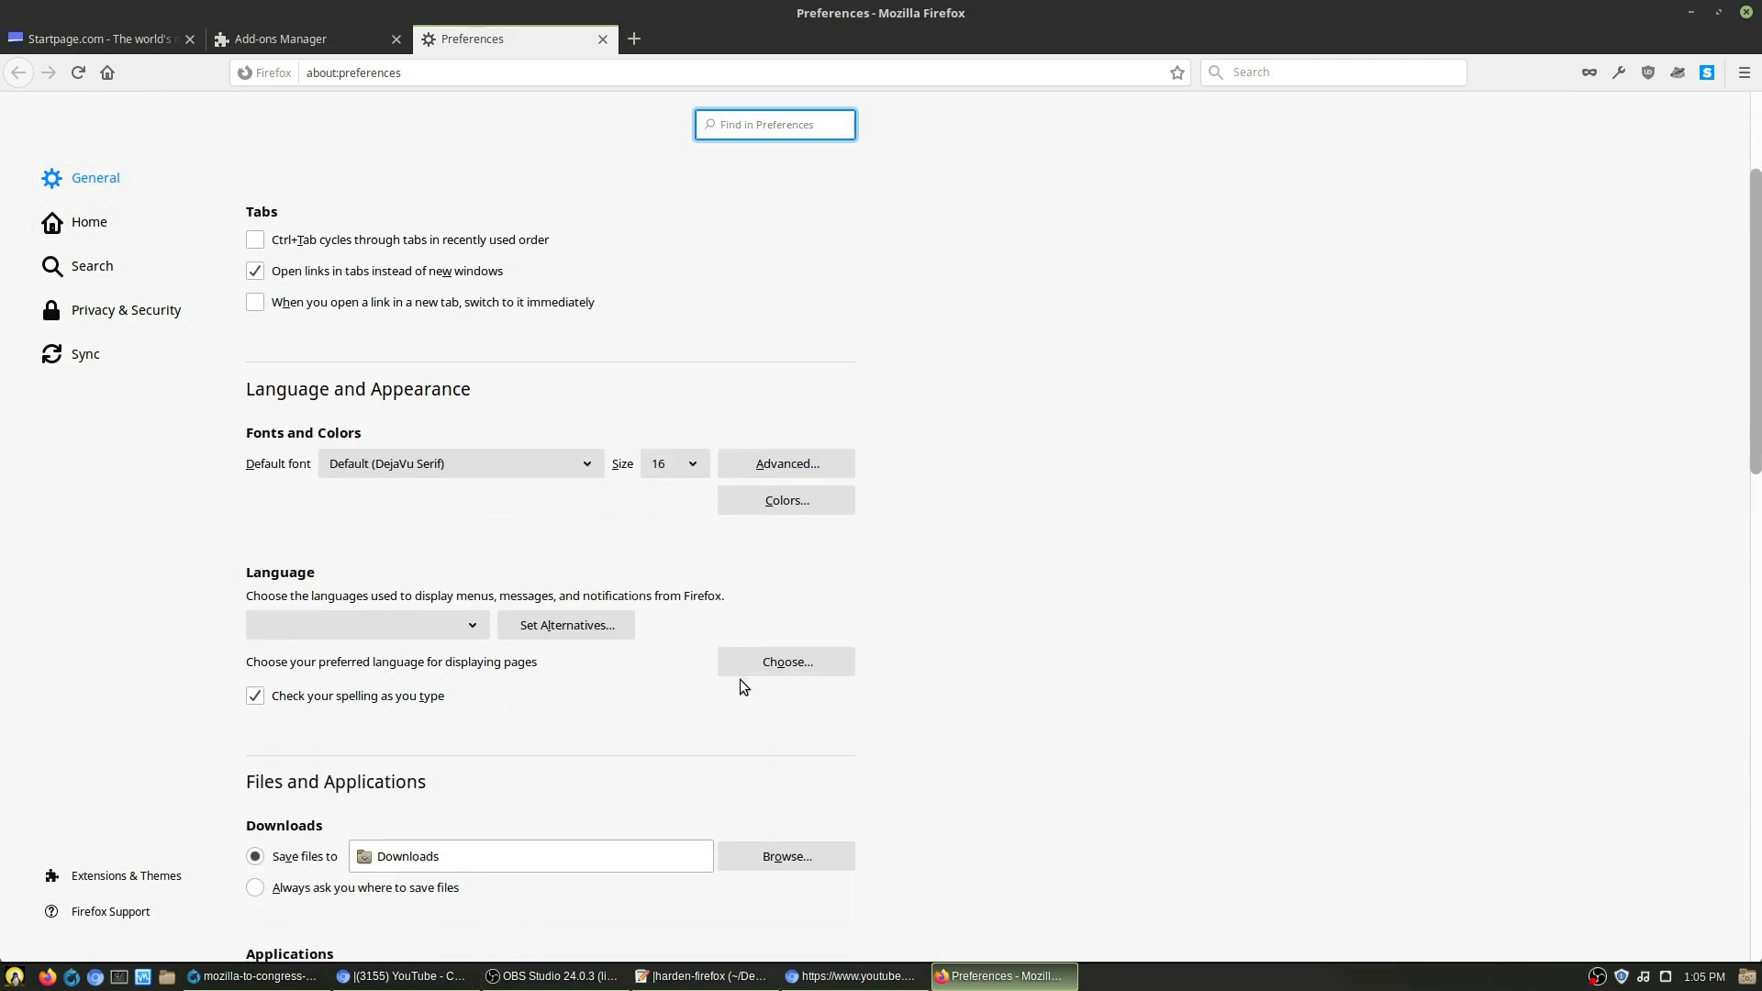
scroll(712, 834, up, 6)
scroll(722, 830, up, 3)
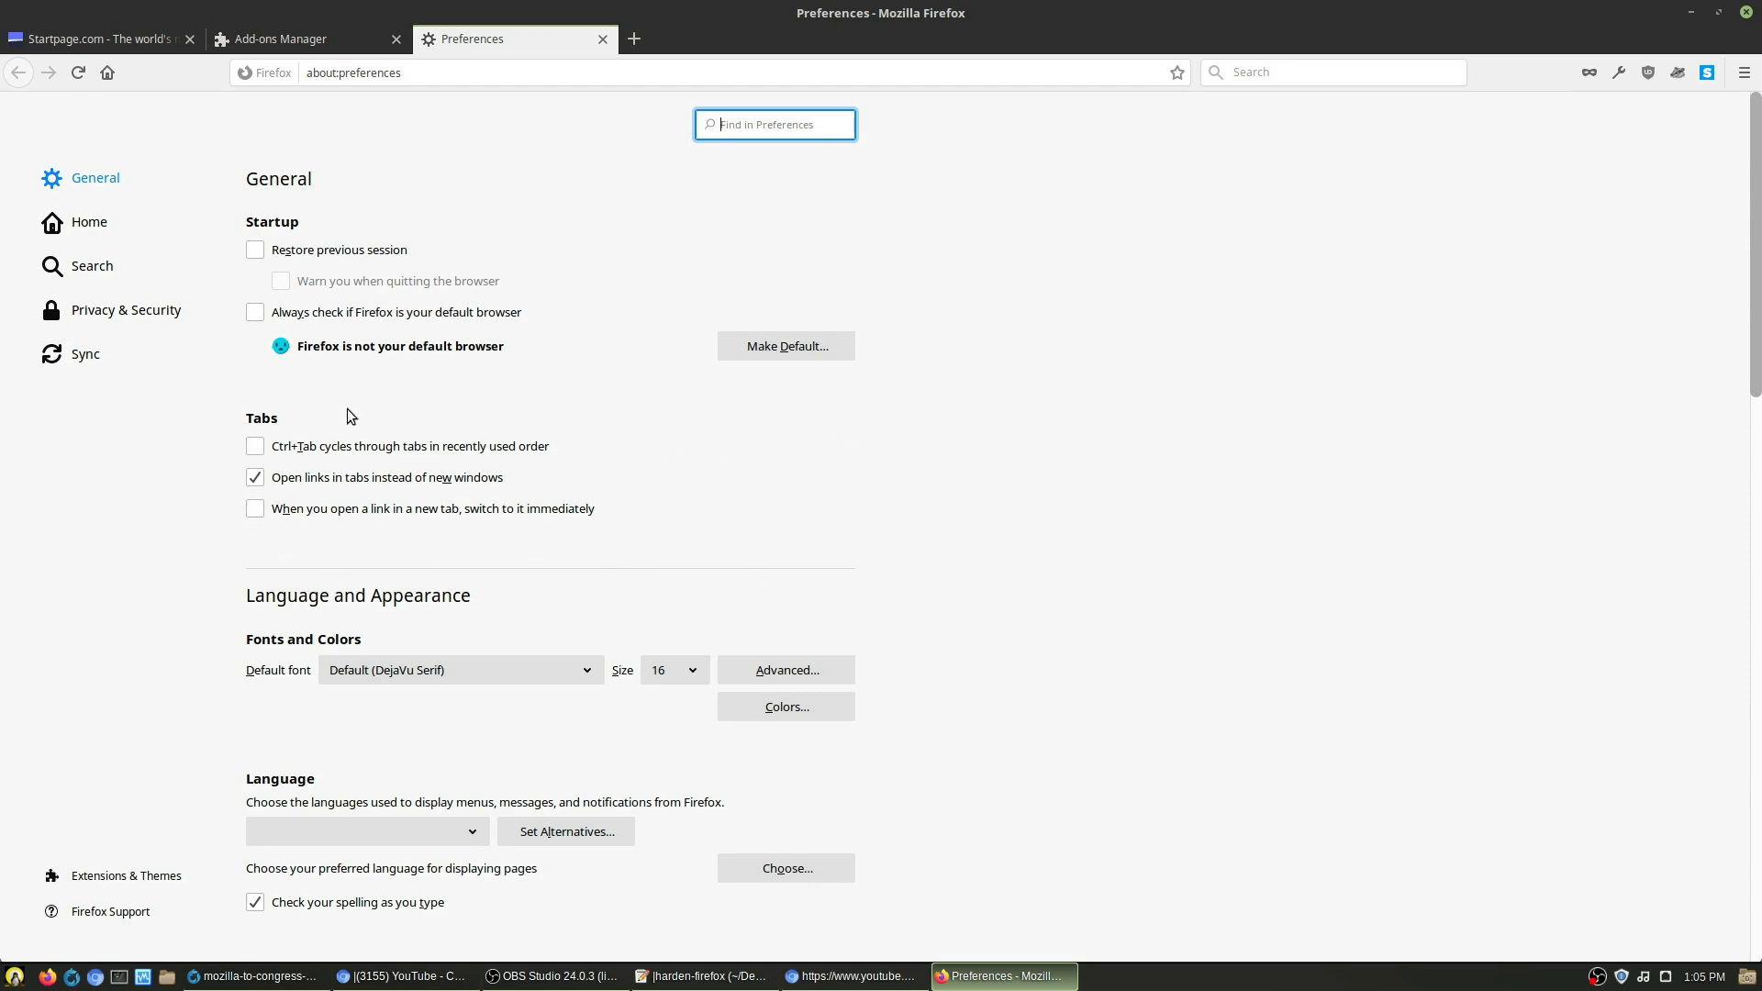
scroll(718, 611, down, 5)
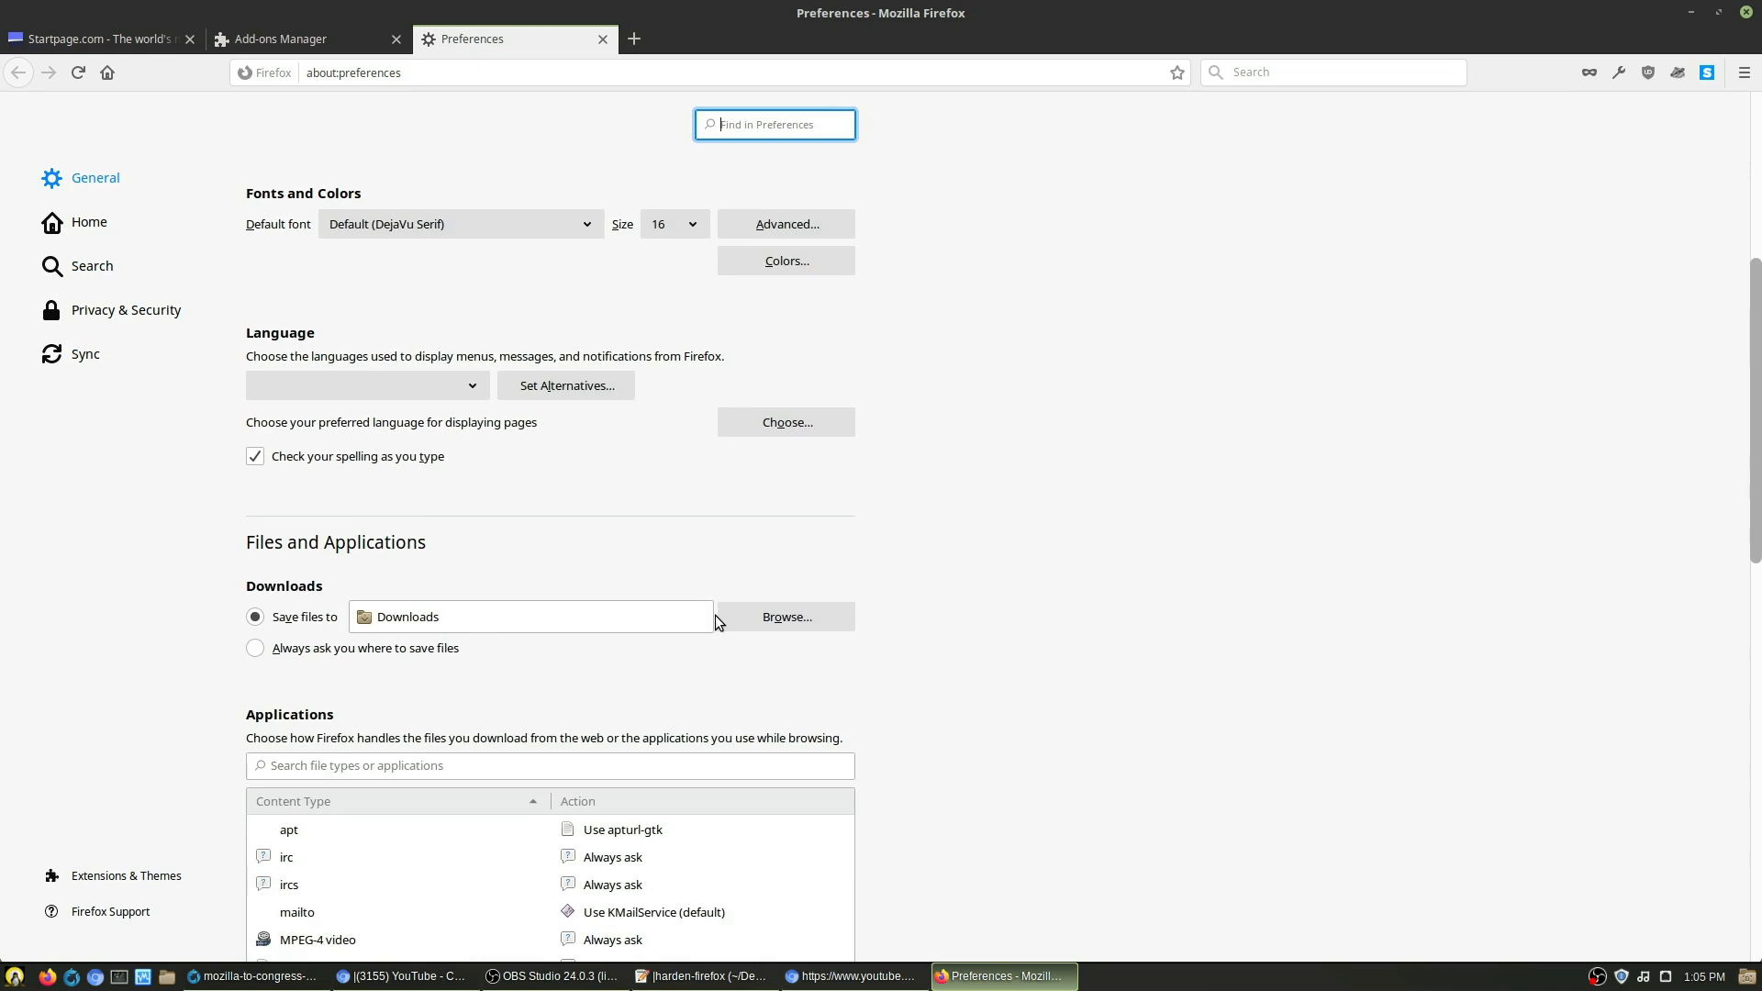
scroll(714, 615, up, 5)
click(97, 232)
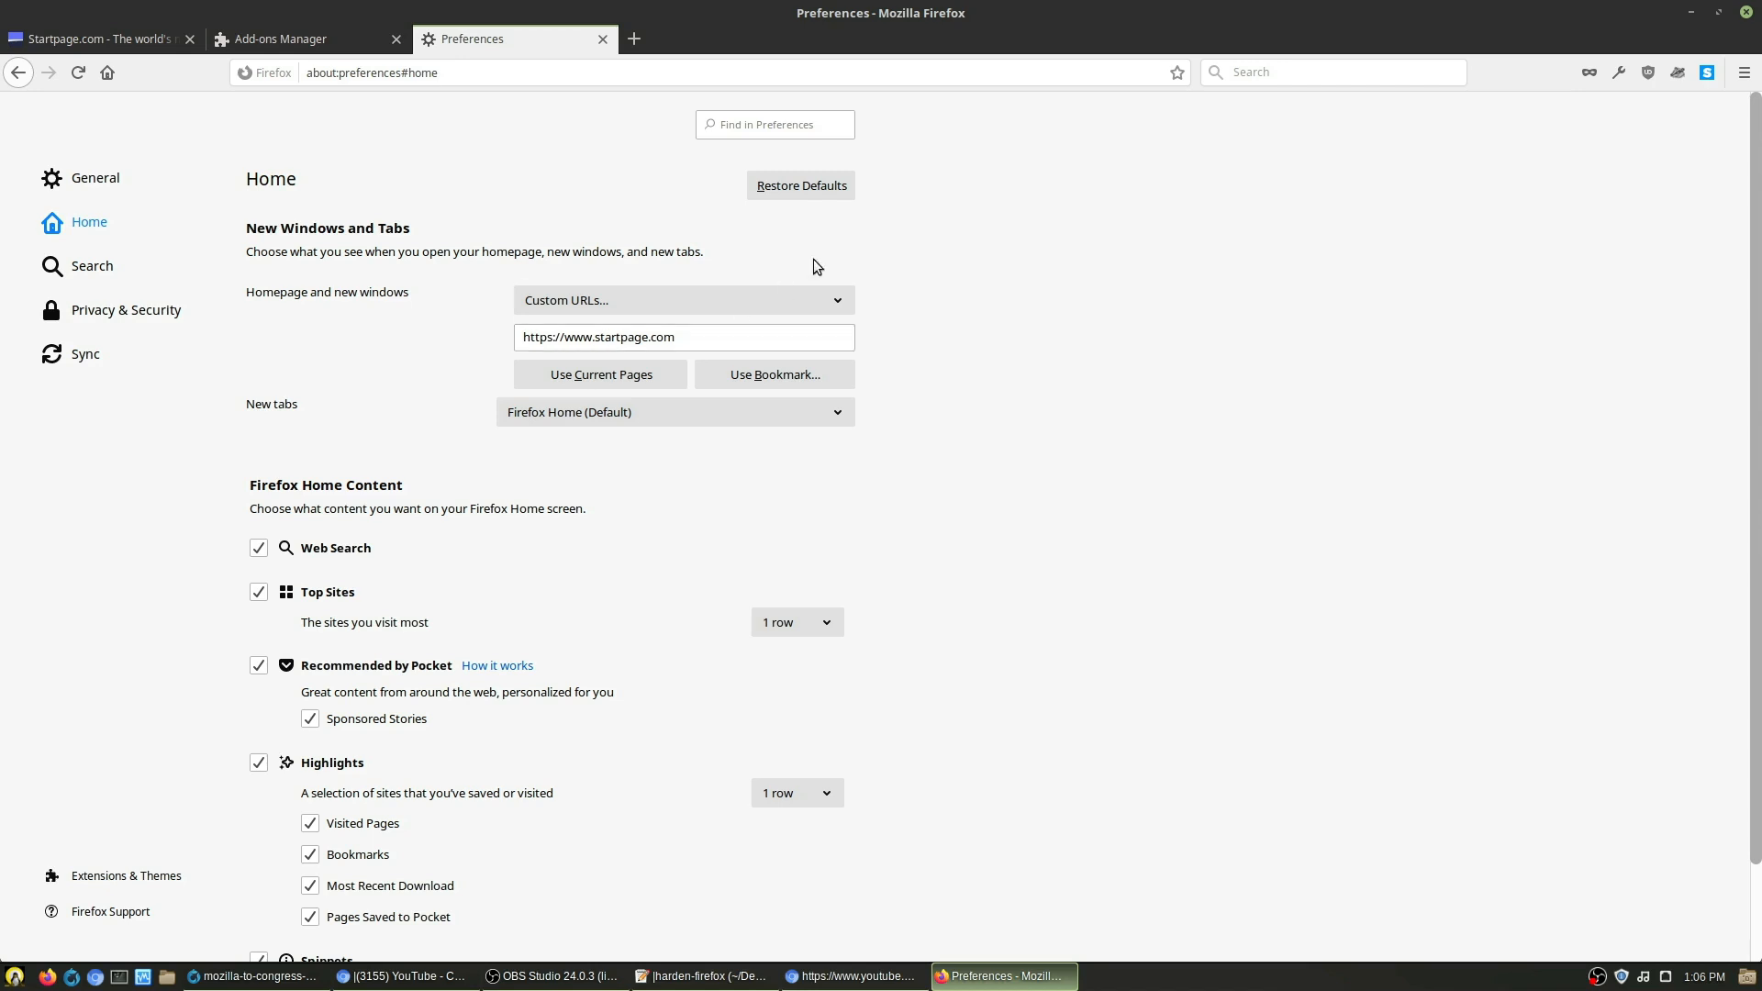
click(833, 301)
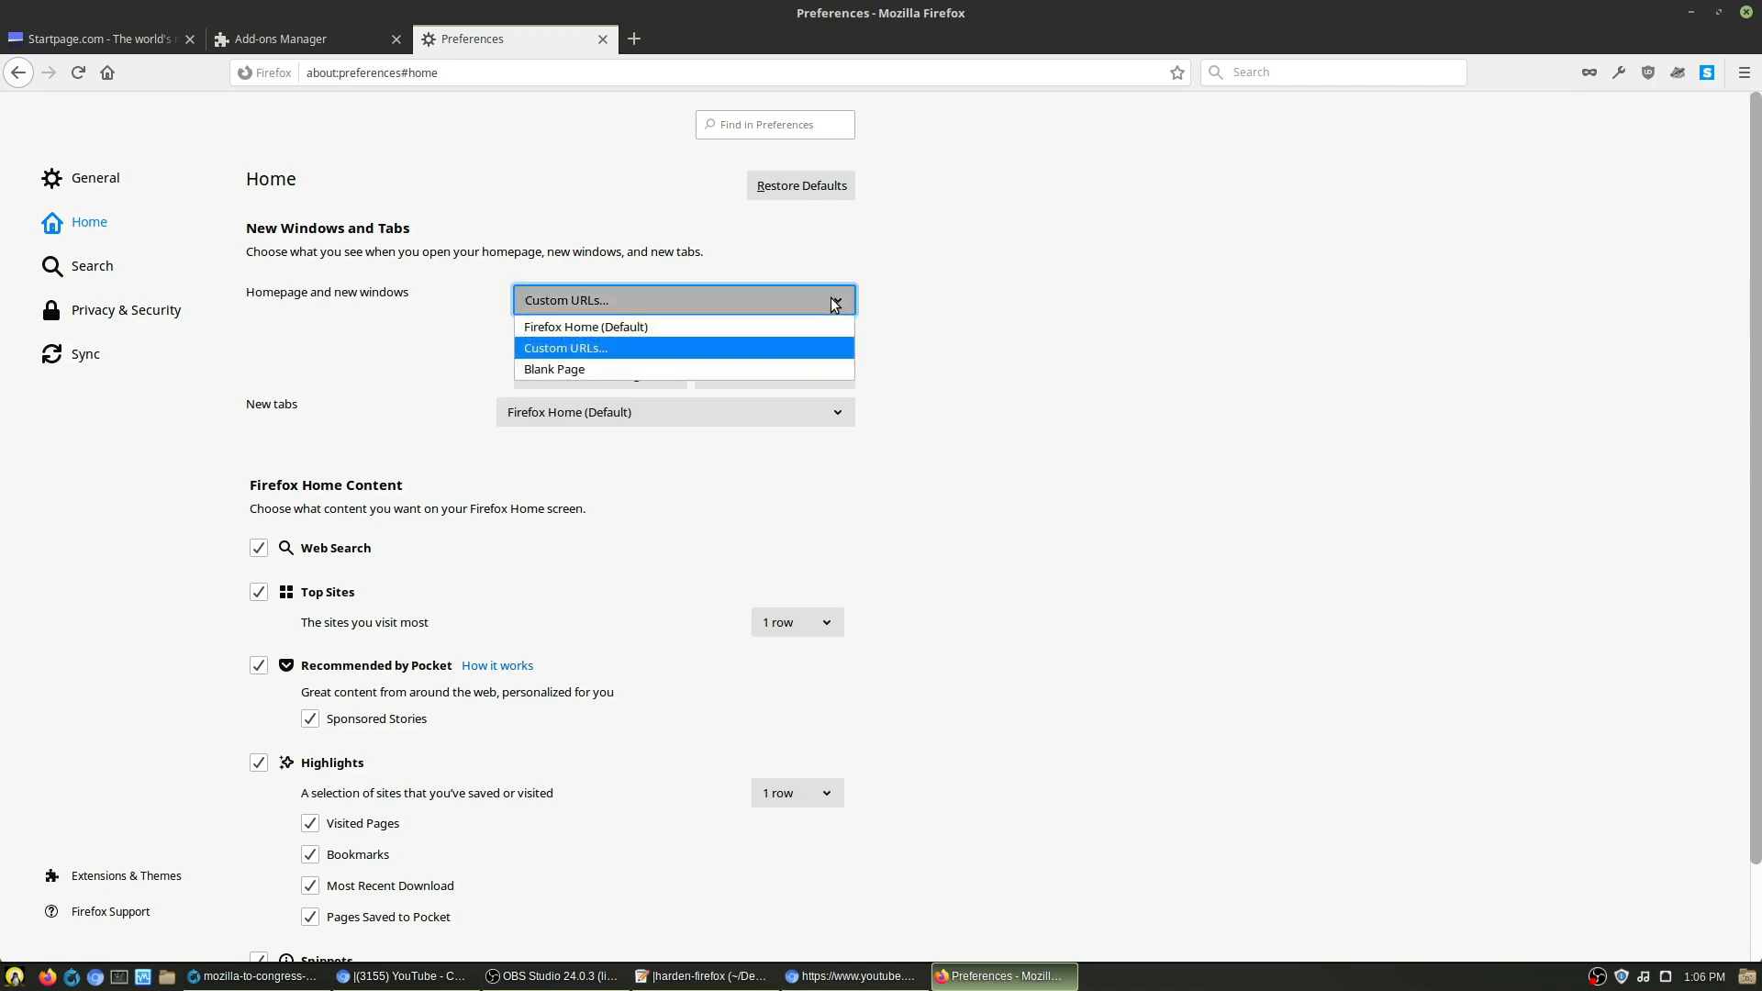
click(784, 366)
click(806, 342)
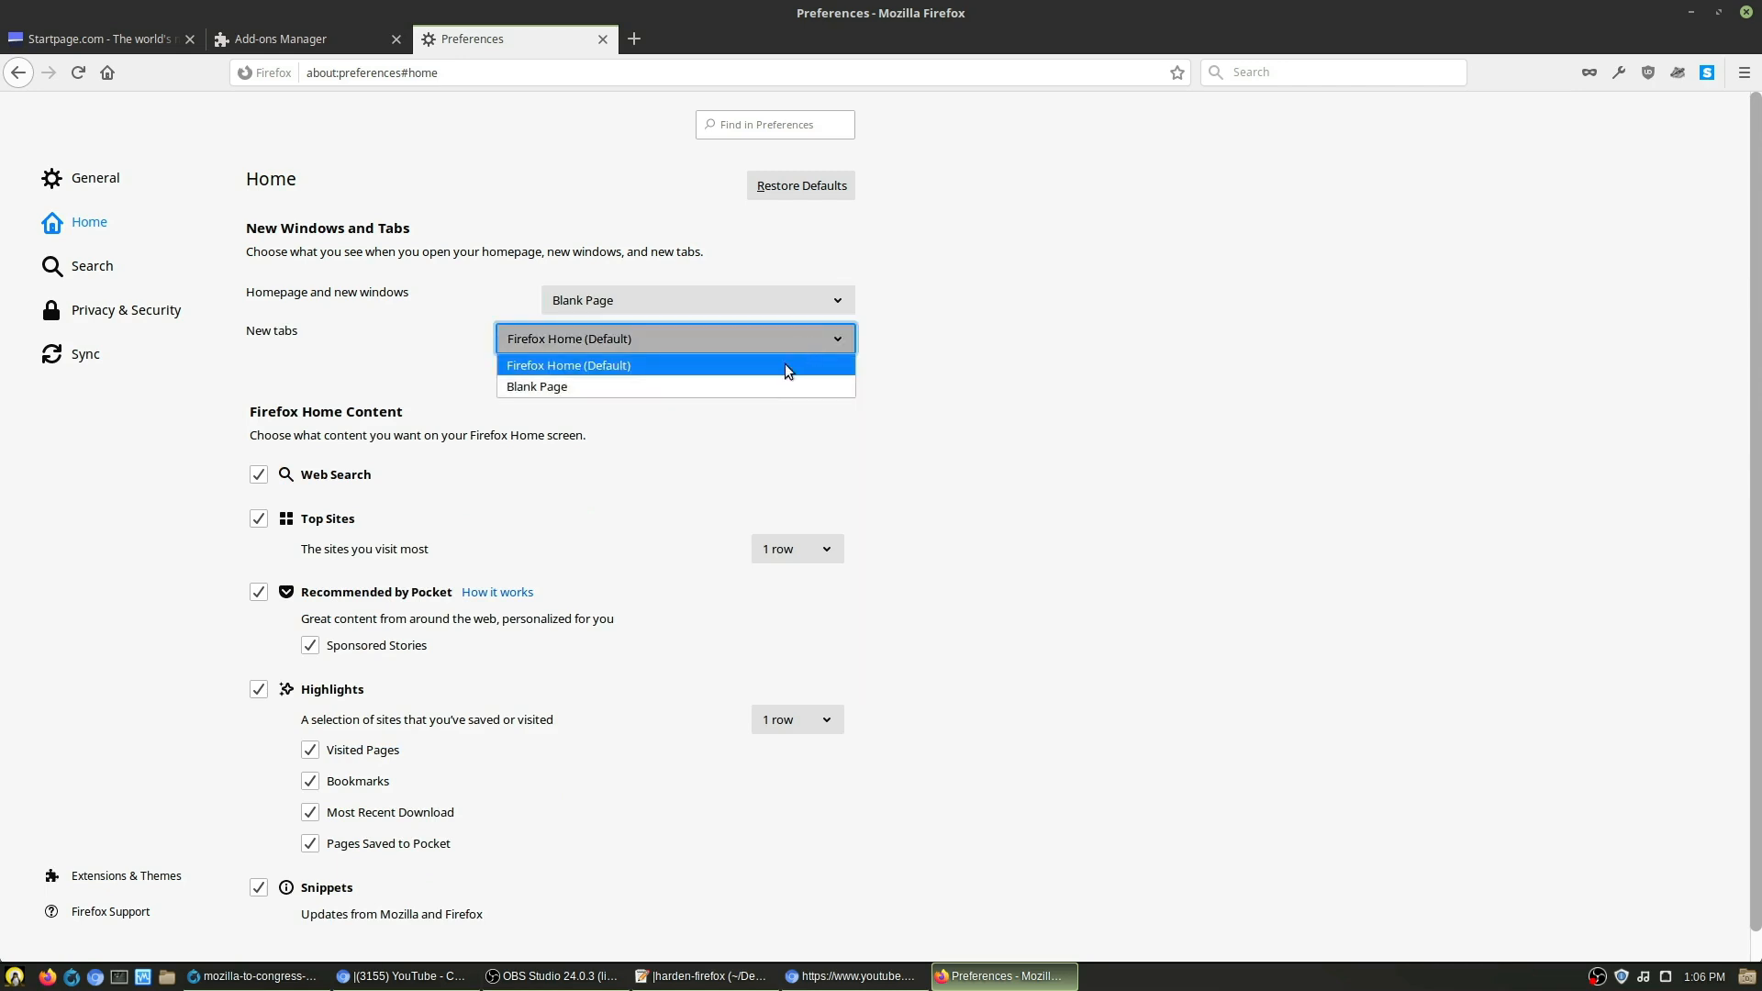
click(778, 386)
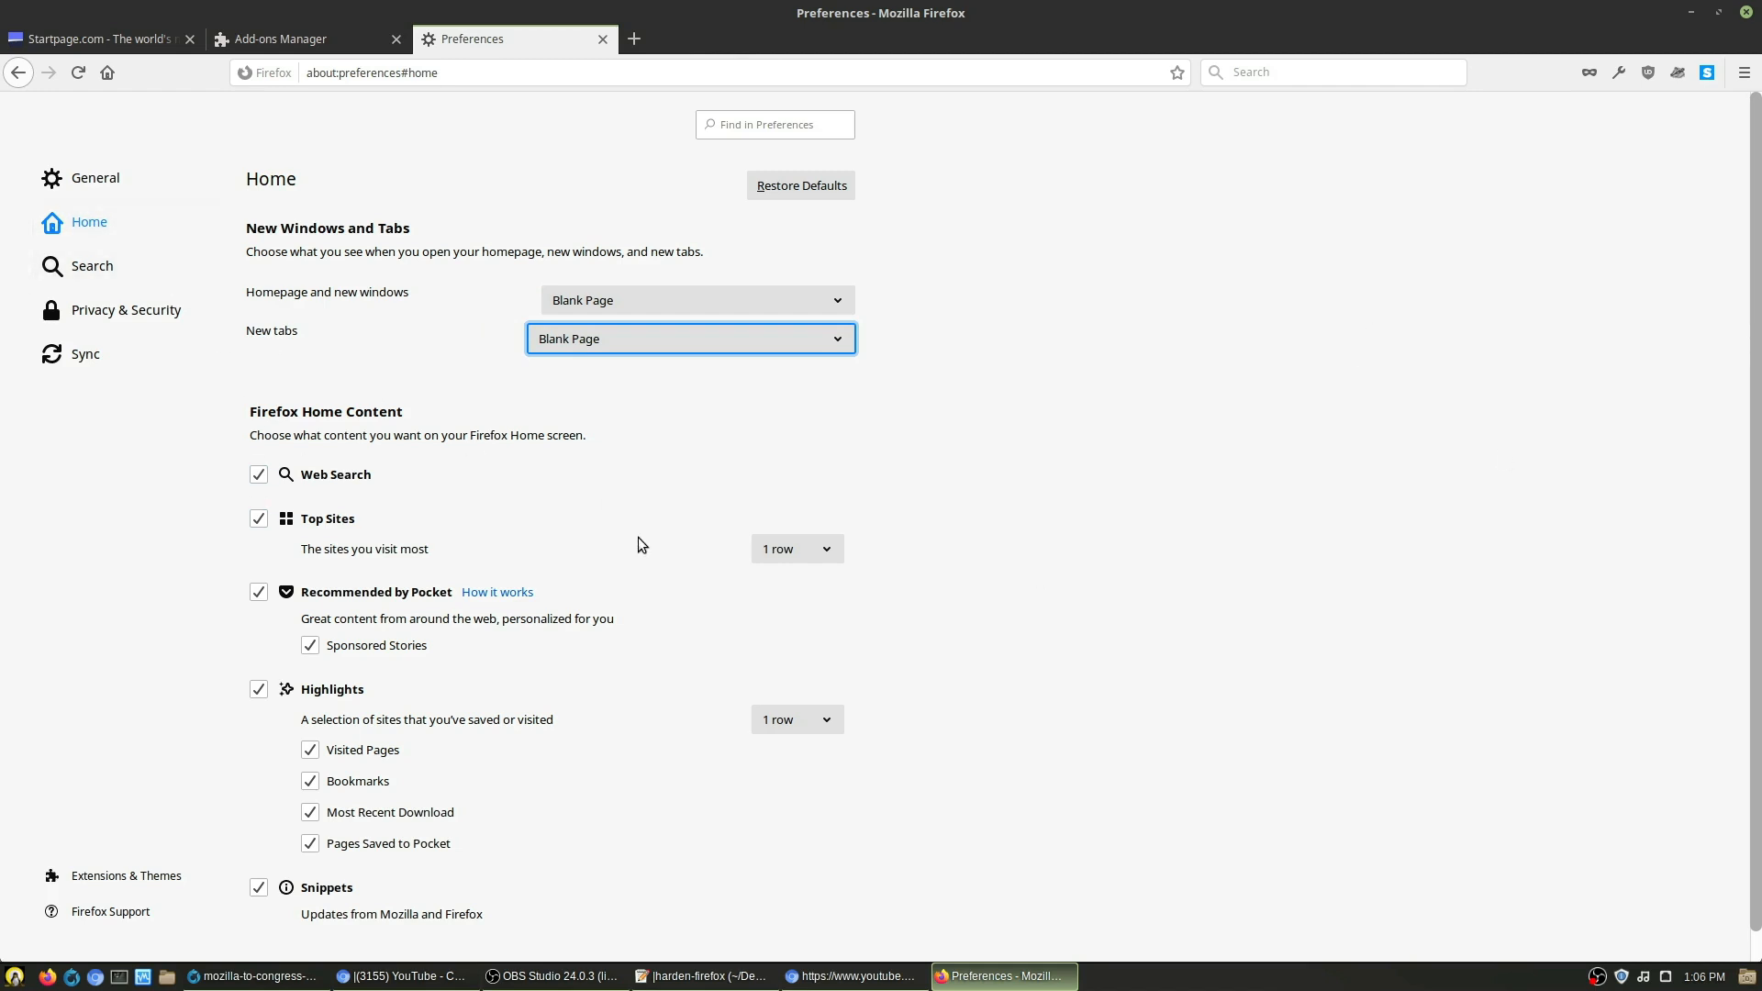
Step: In the Privacy & Security settings, set the custom tracking protection to block all third-party cookies
scroll(637, 537, down, 1)
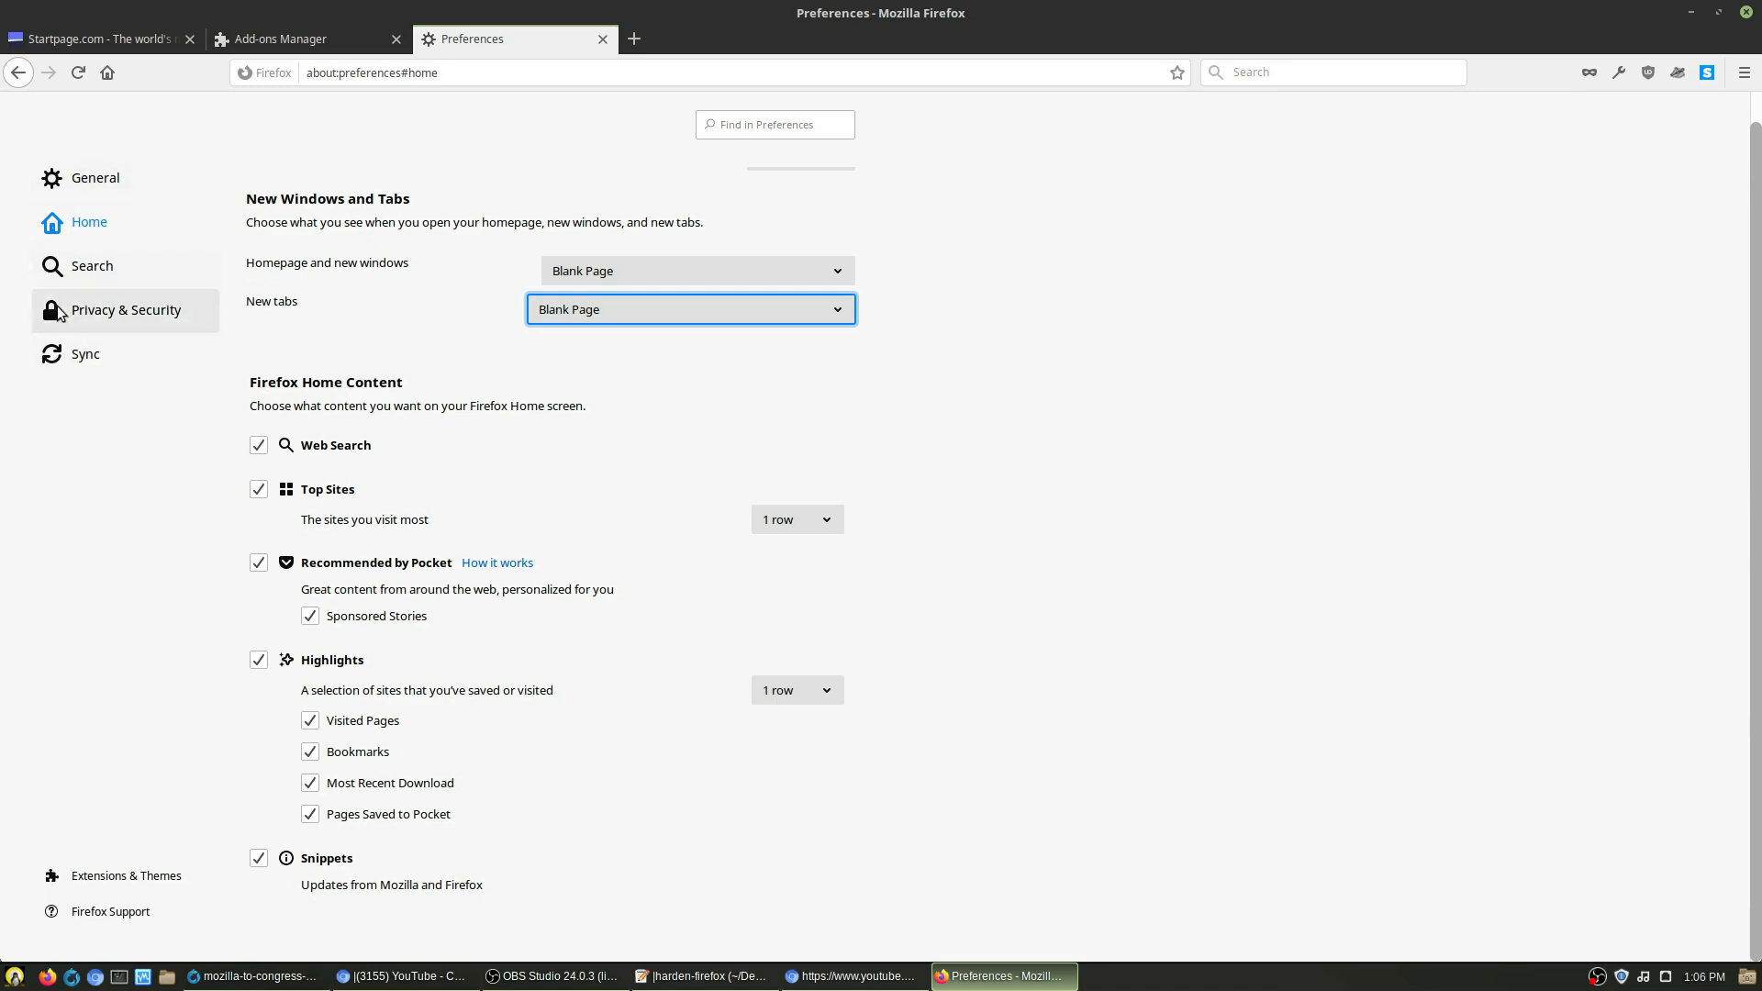
click(103, 312)
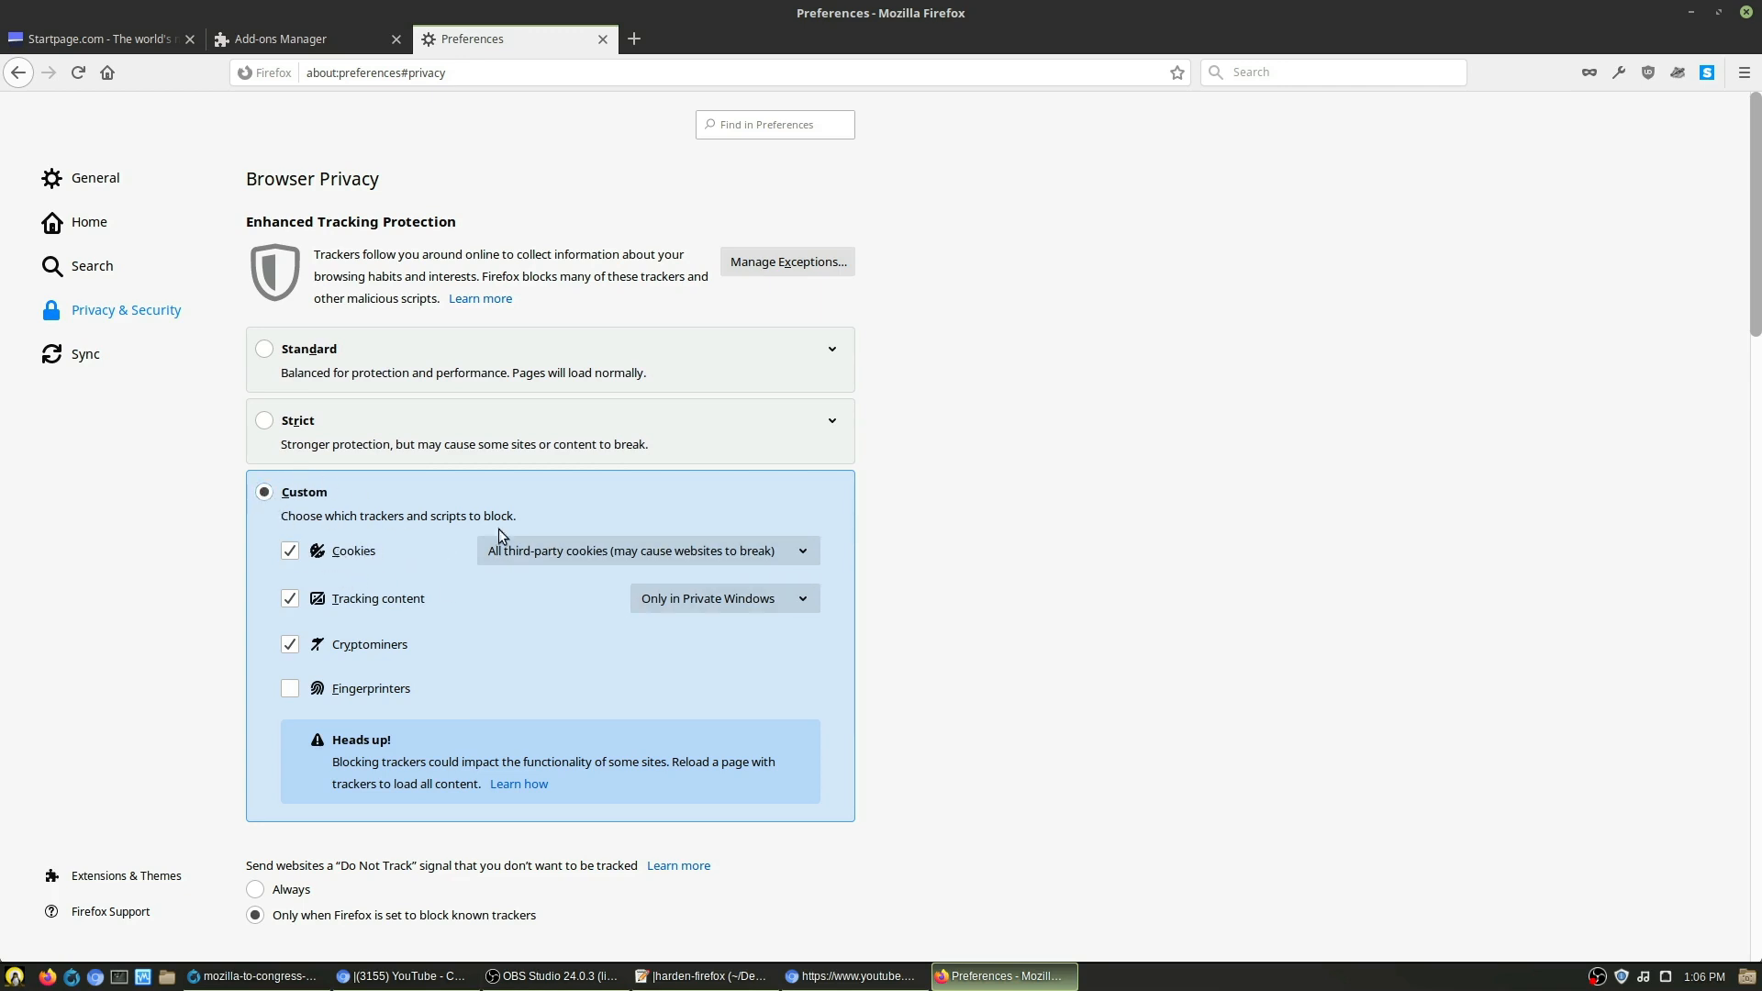
click(782, 556)
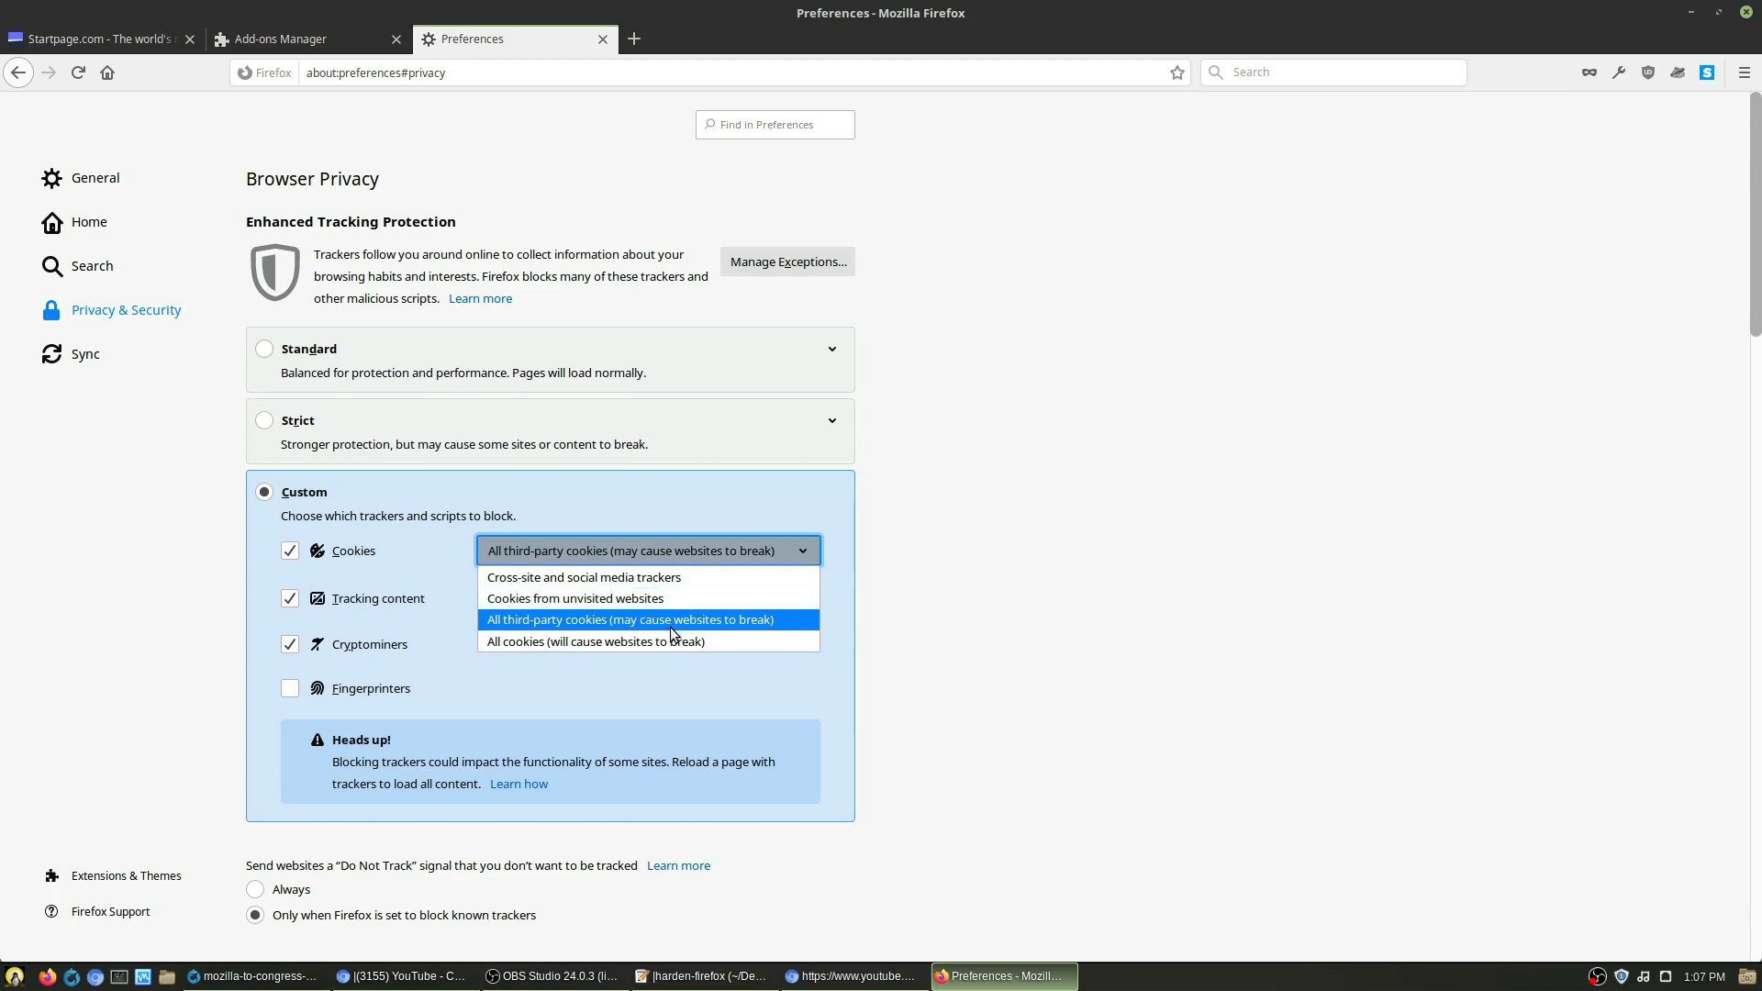
click(574, 598)
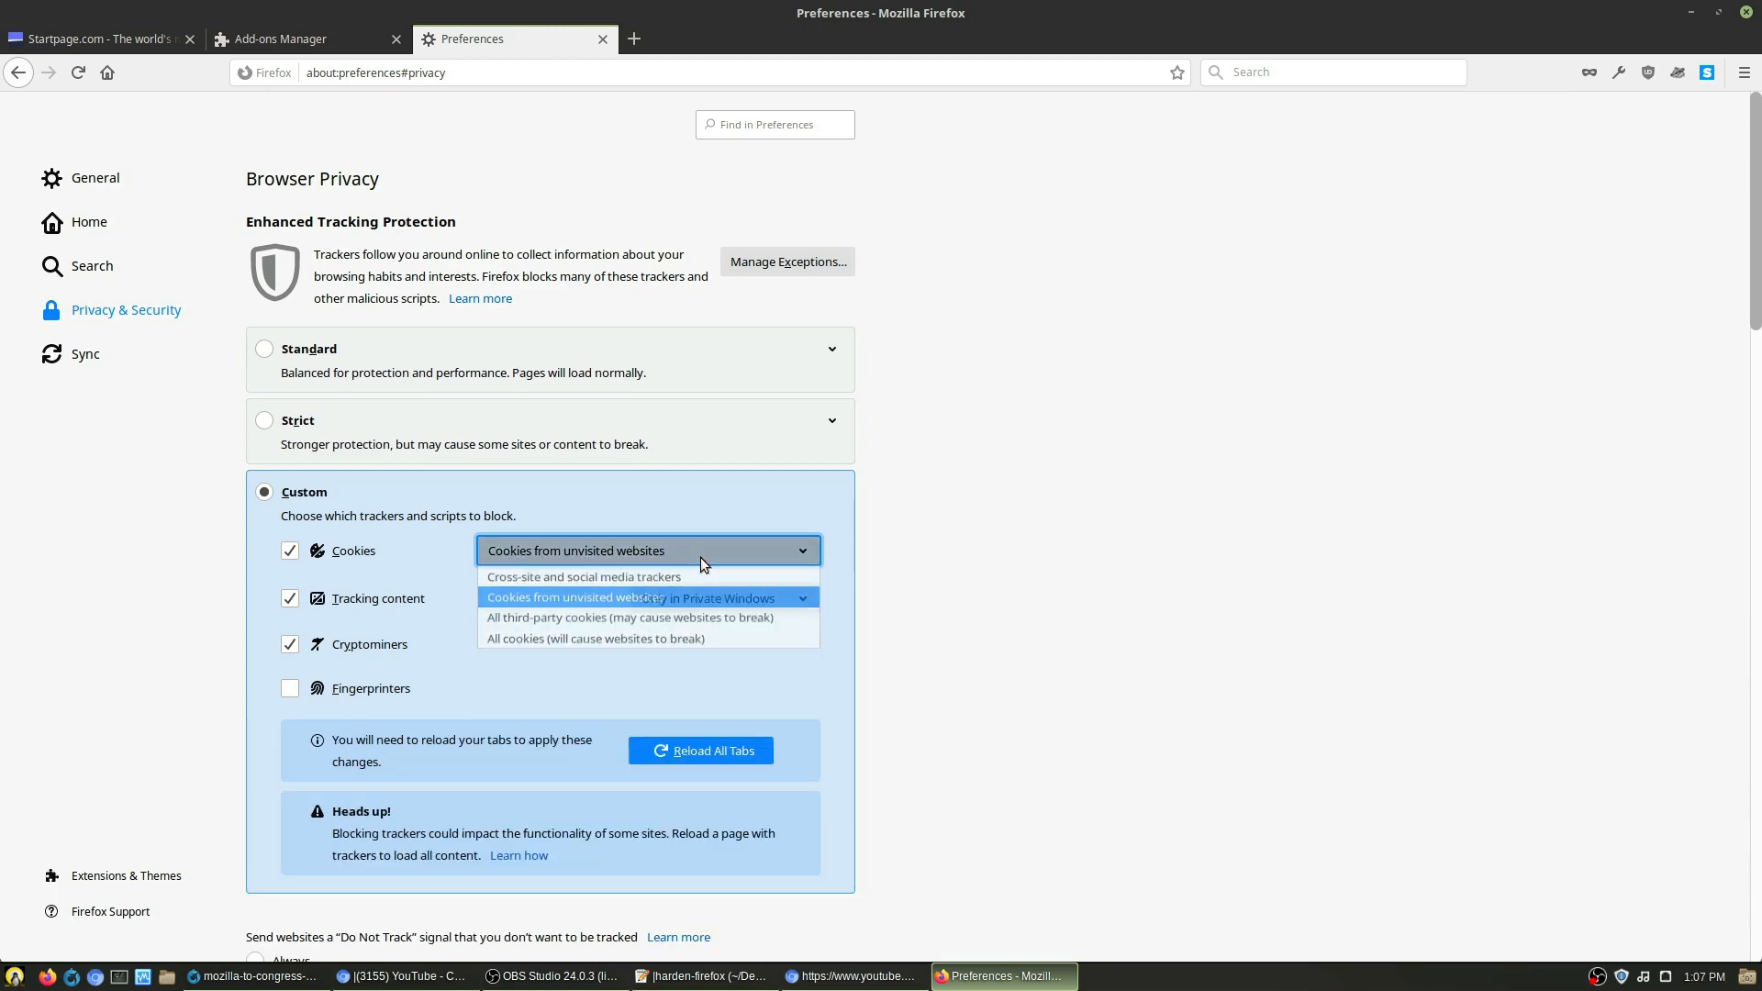
click(633, 615)
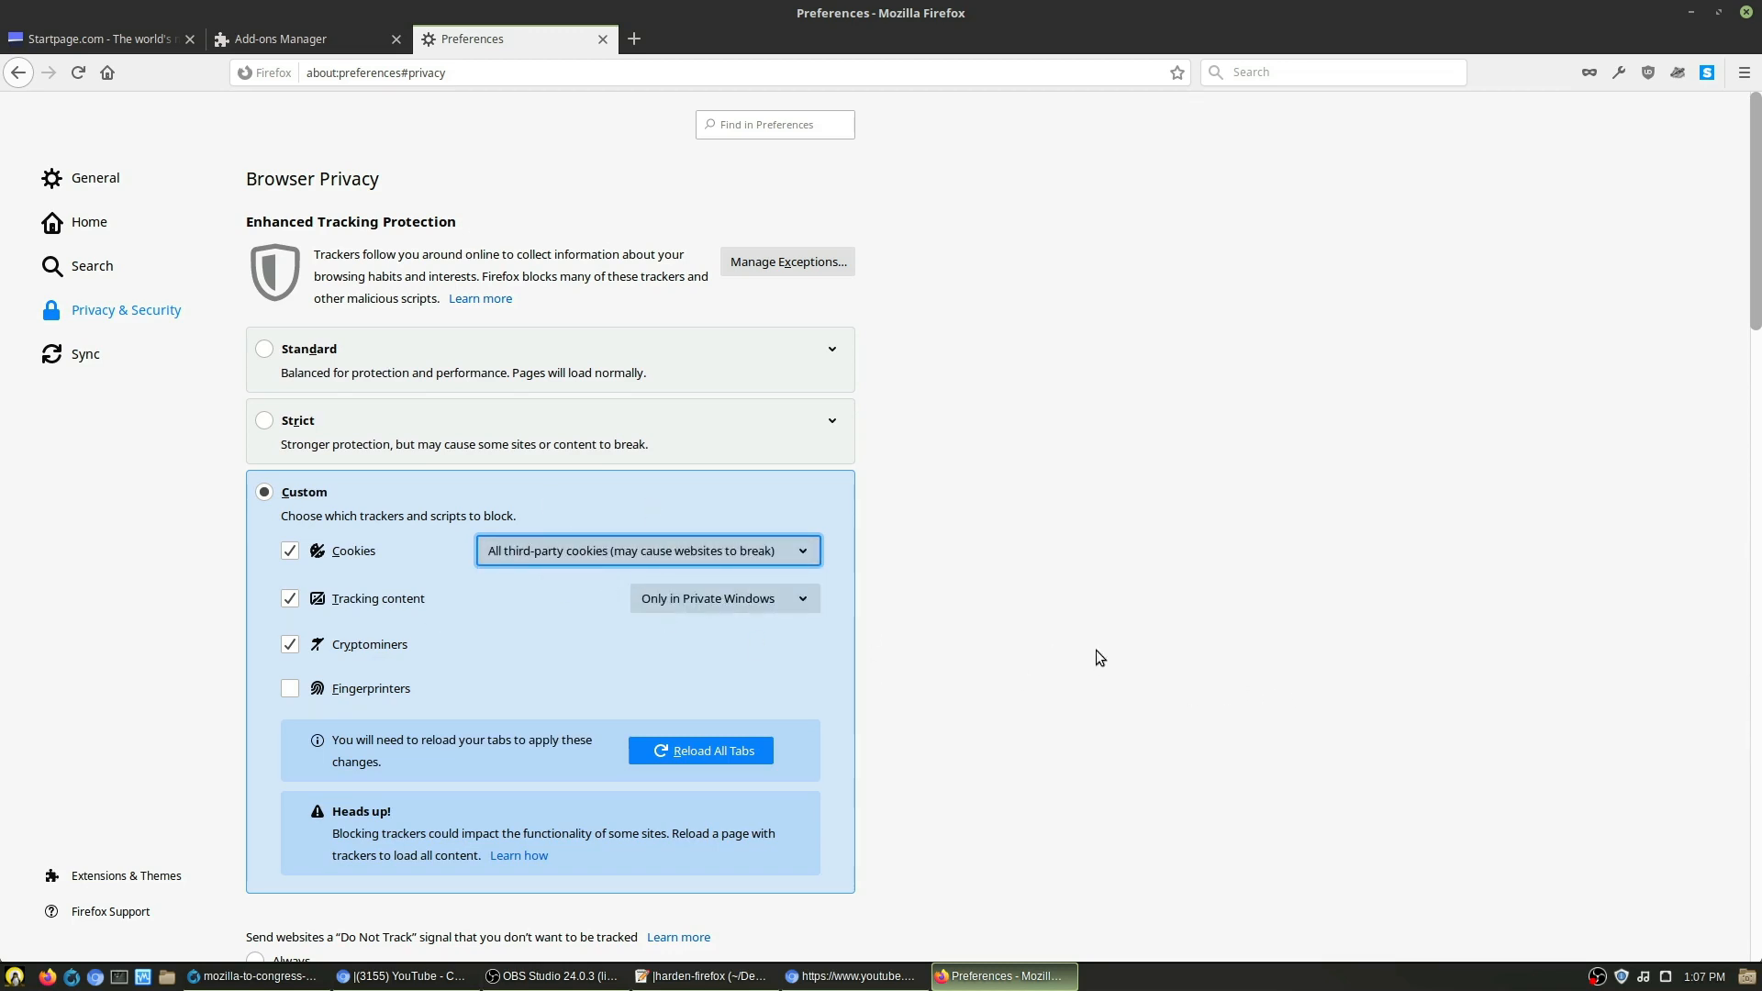
click(804, 553)
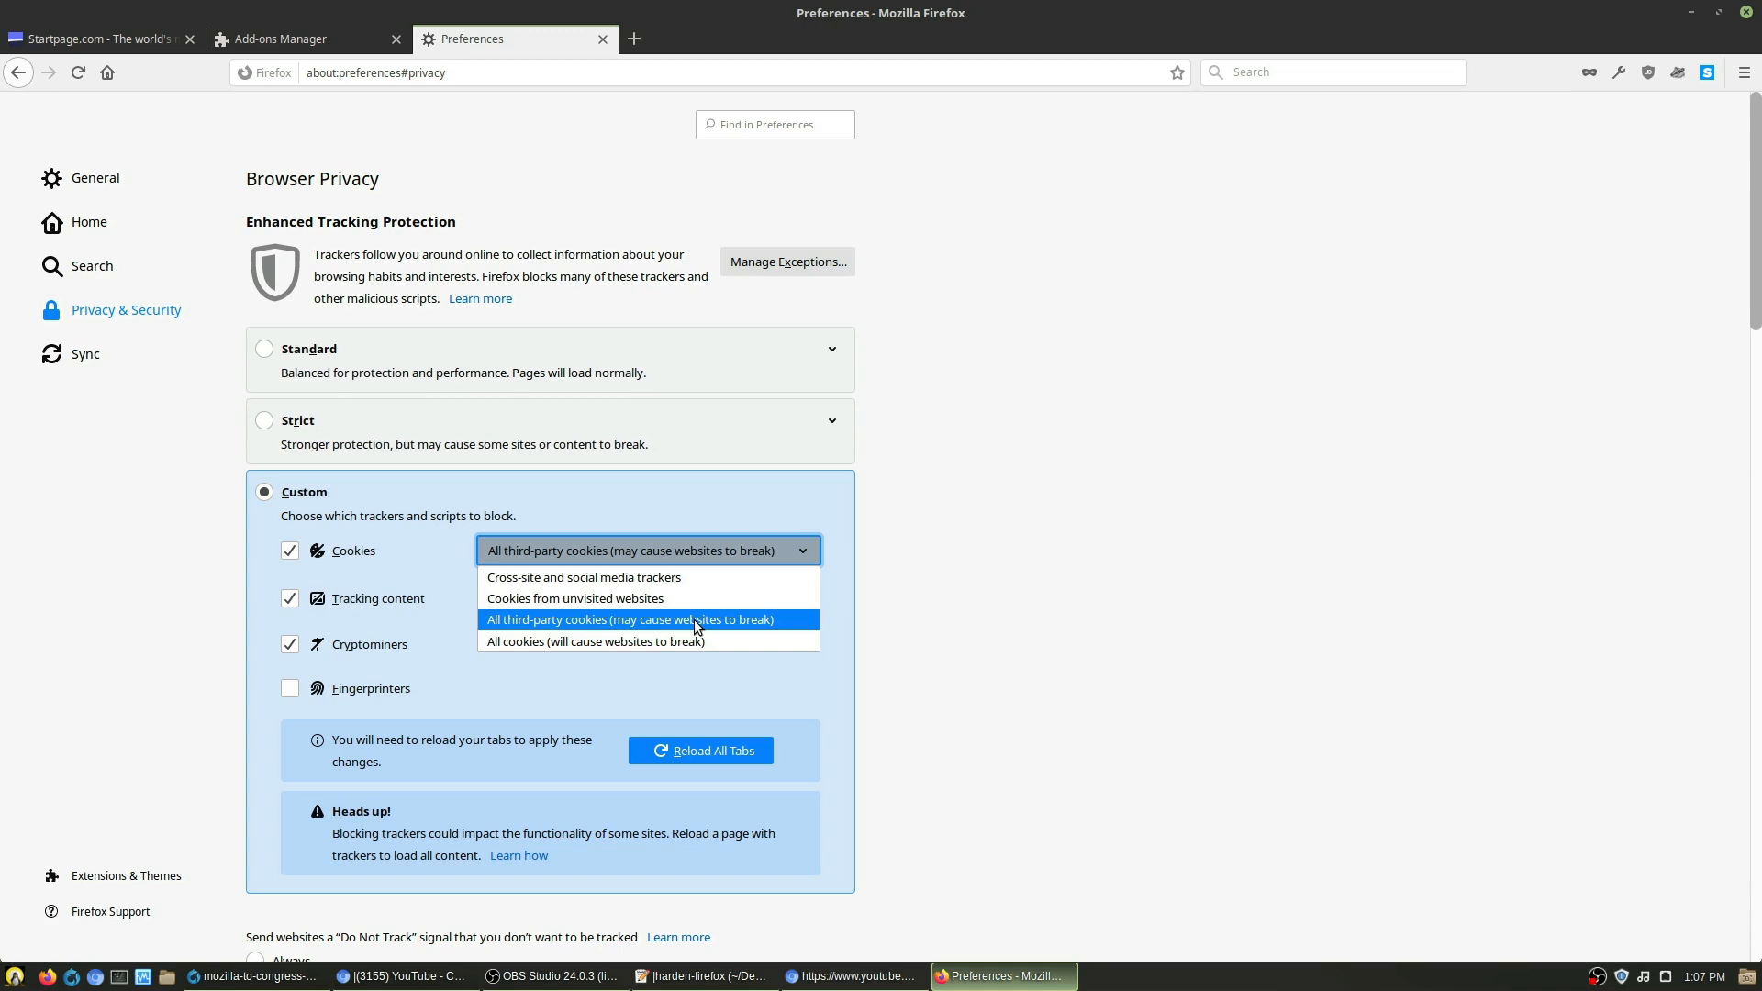
click(723, 694)
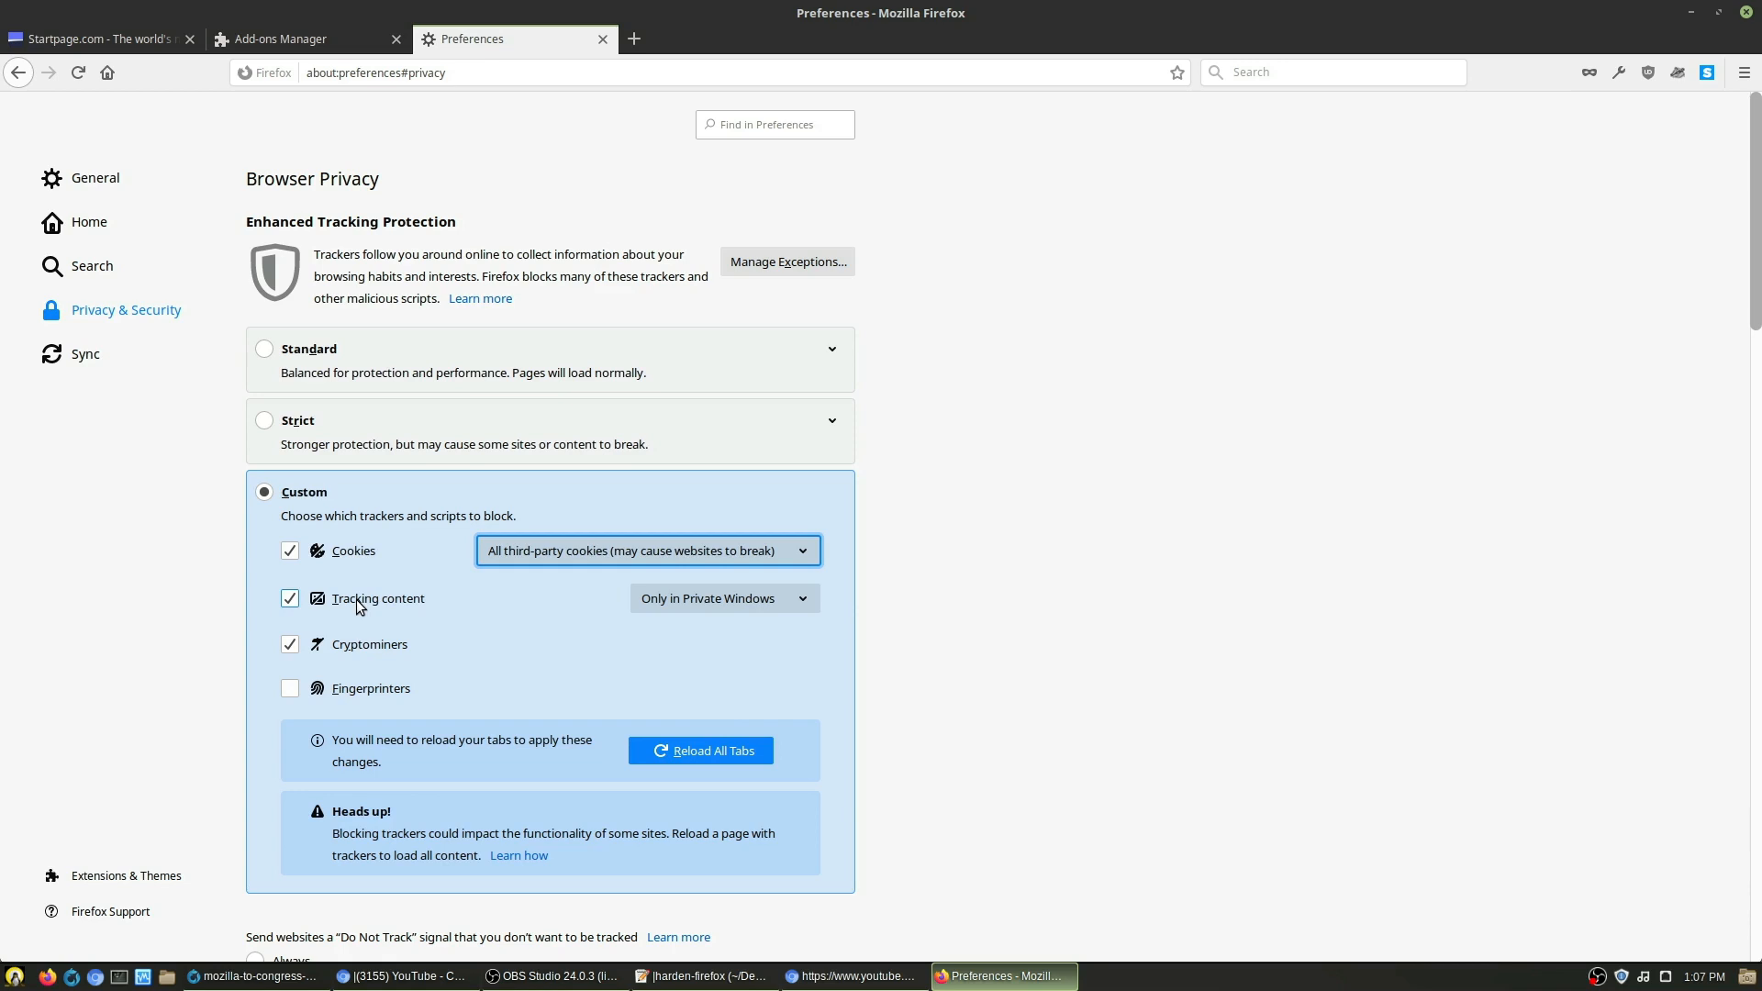
Step: Block tracking content in all windows, turn on fingerprinter blocking, and reload all tabs to apply the changes
click(800, 602)
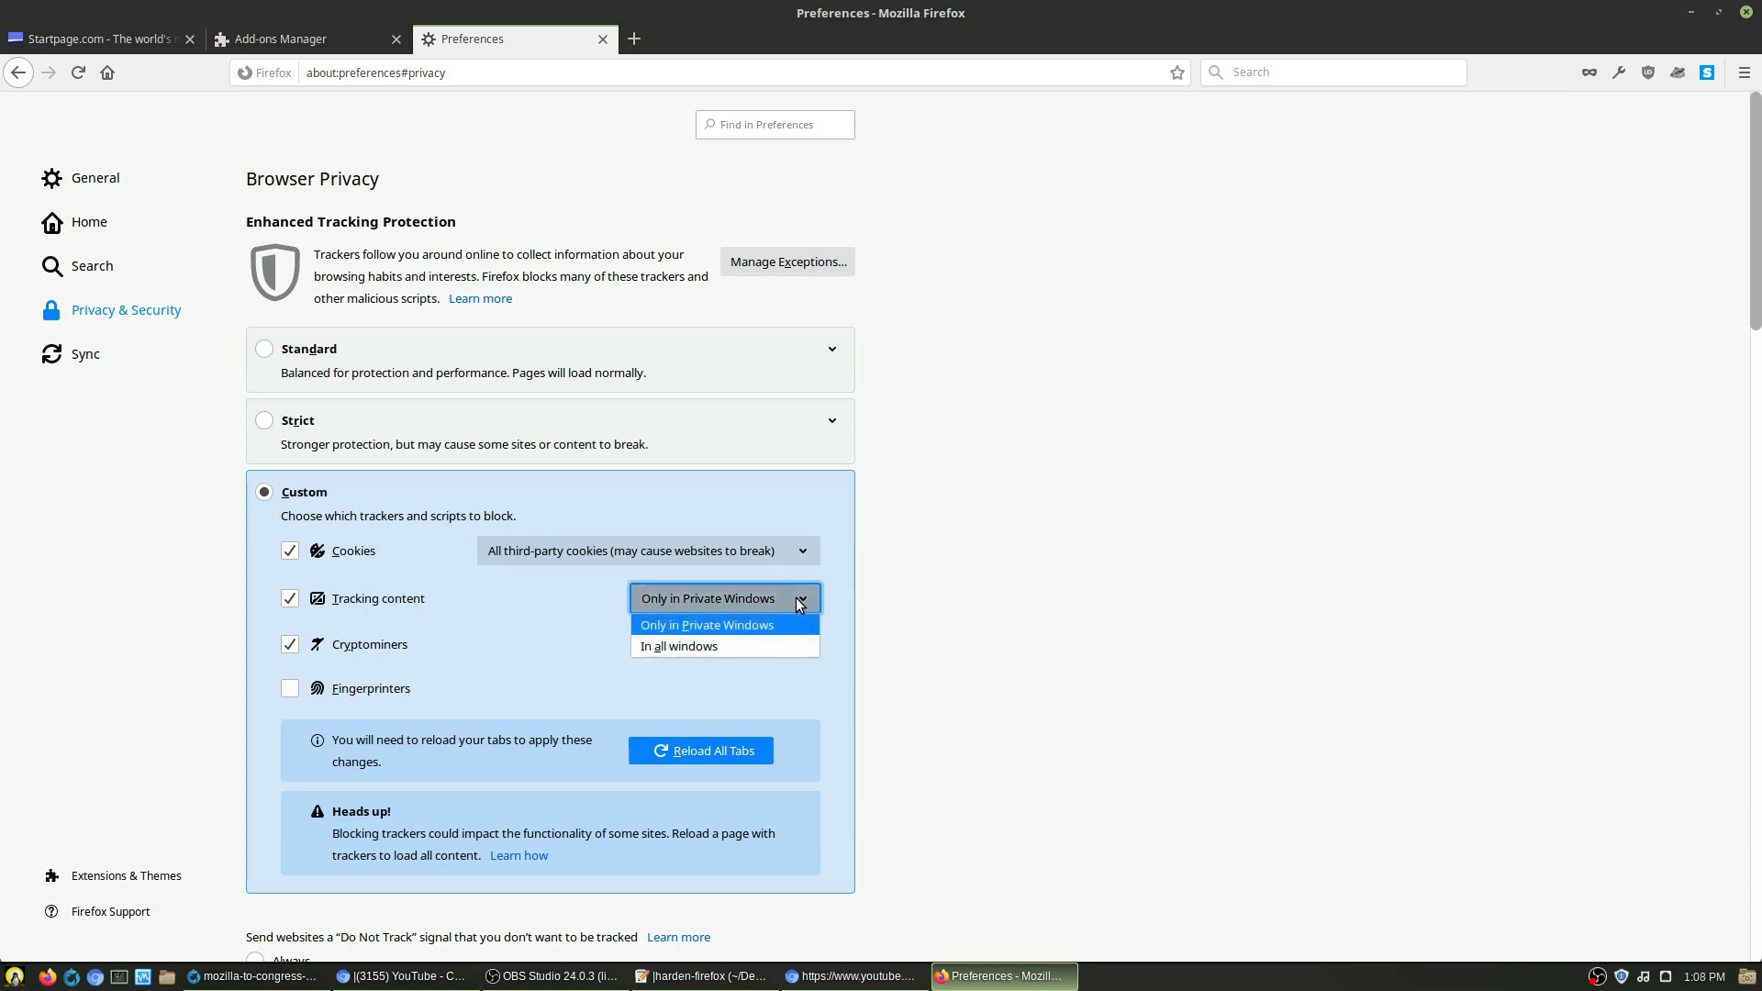
click(722, 645)
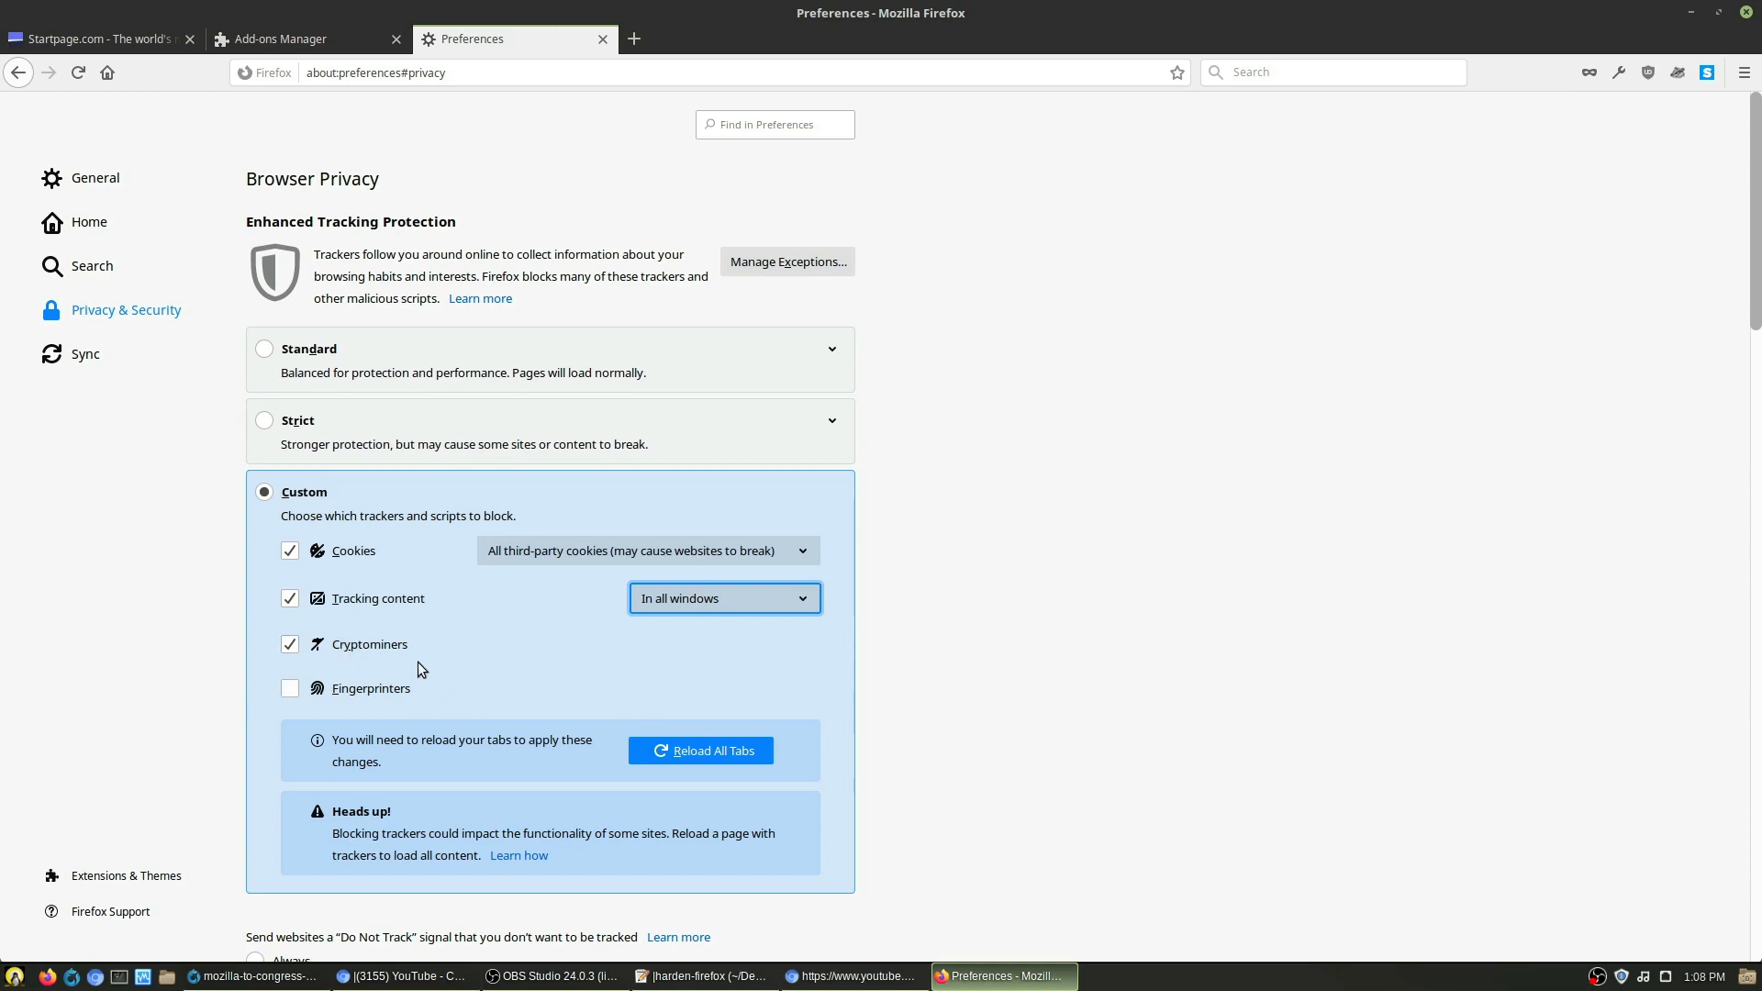
click(281, 690)
click(288, 695)
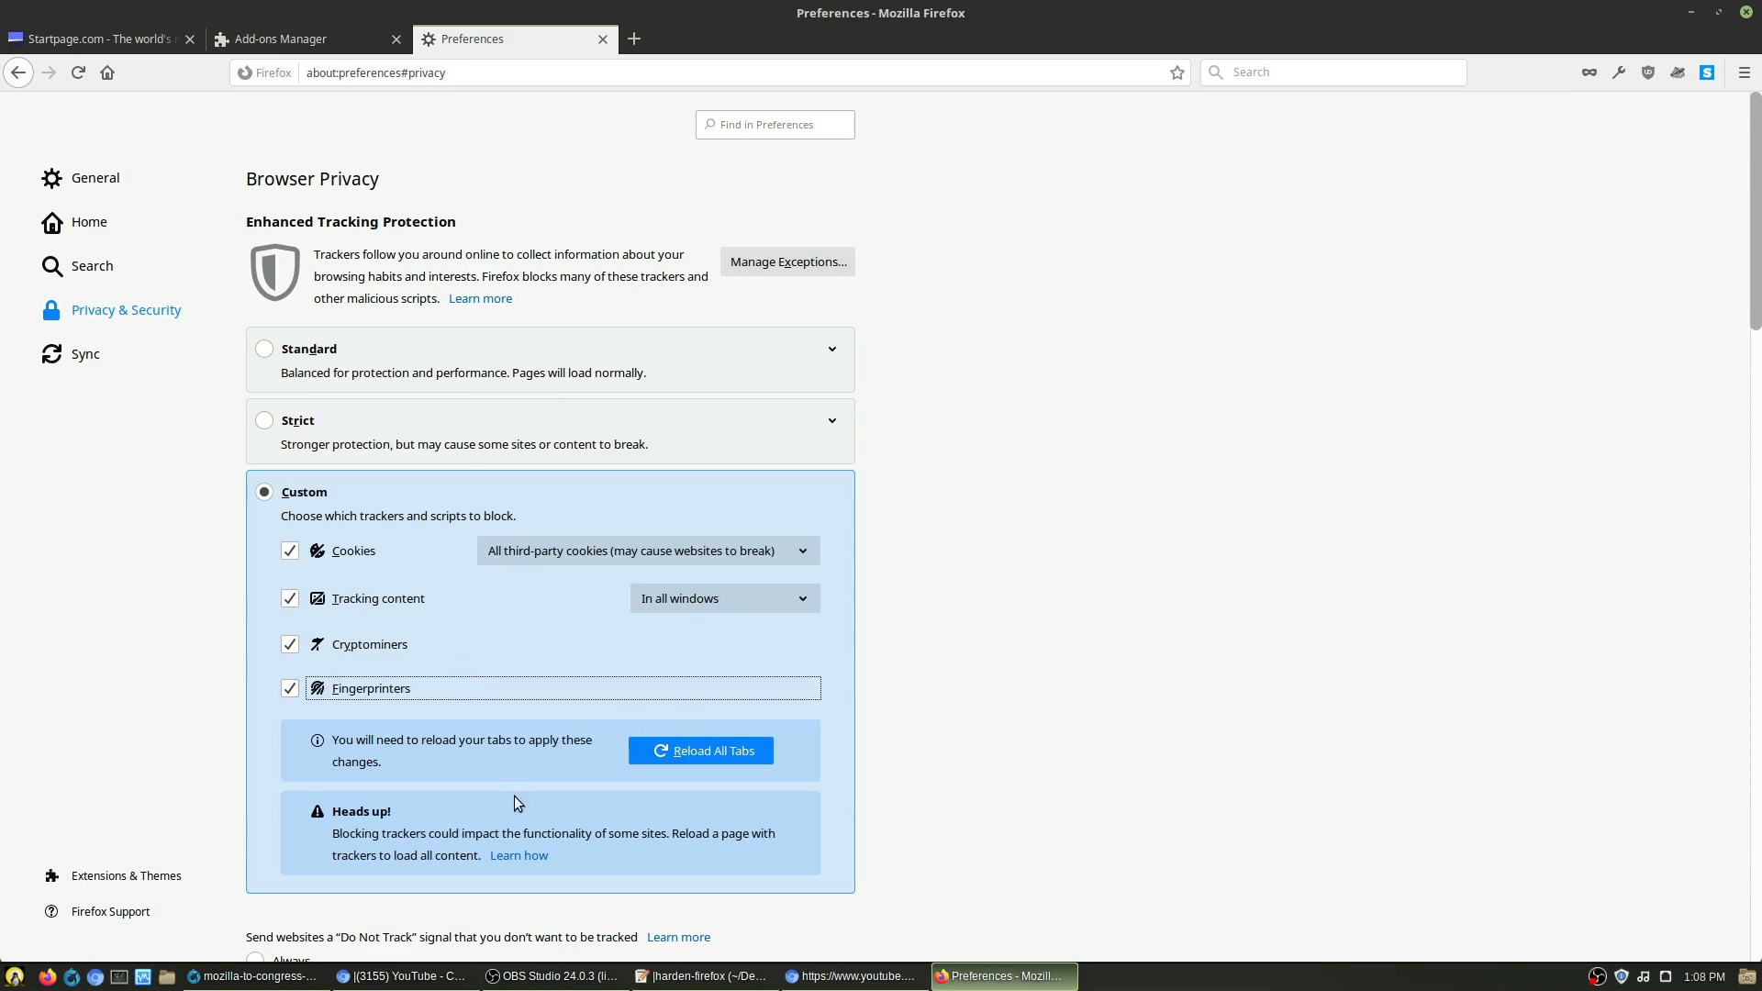
click(707, 751)
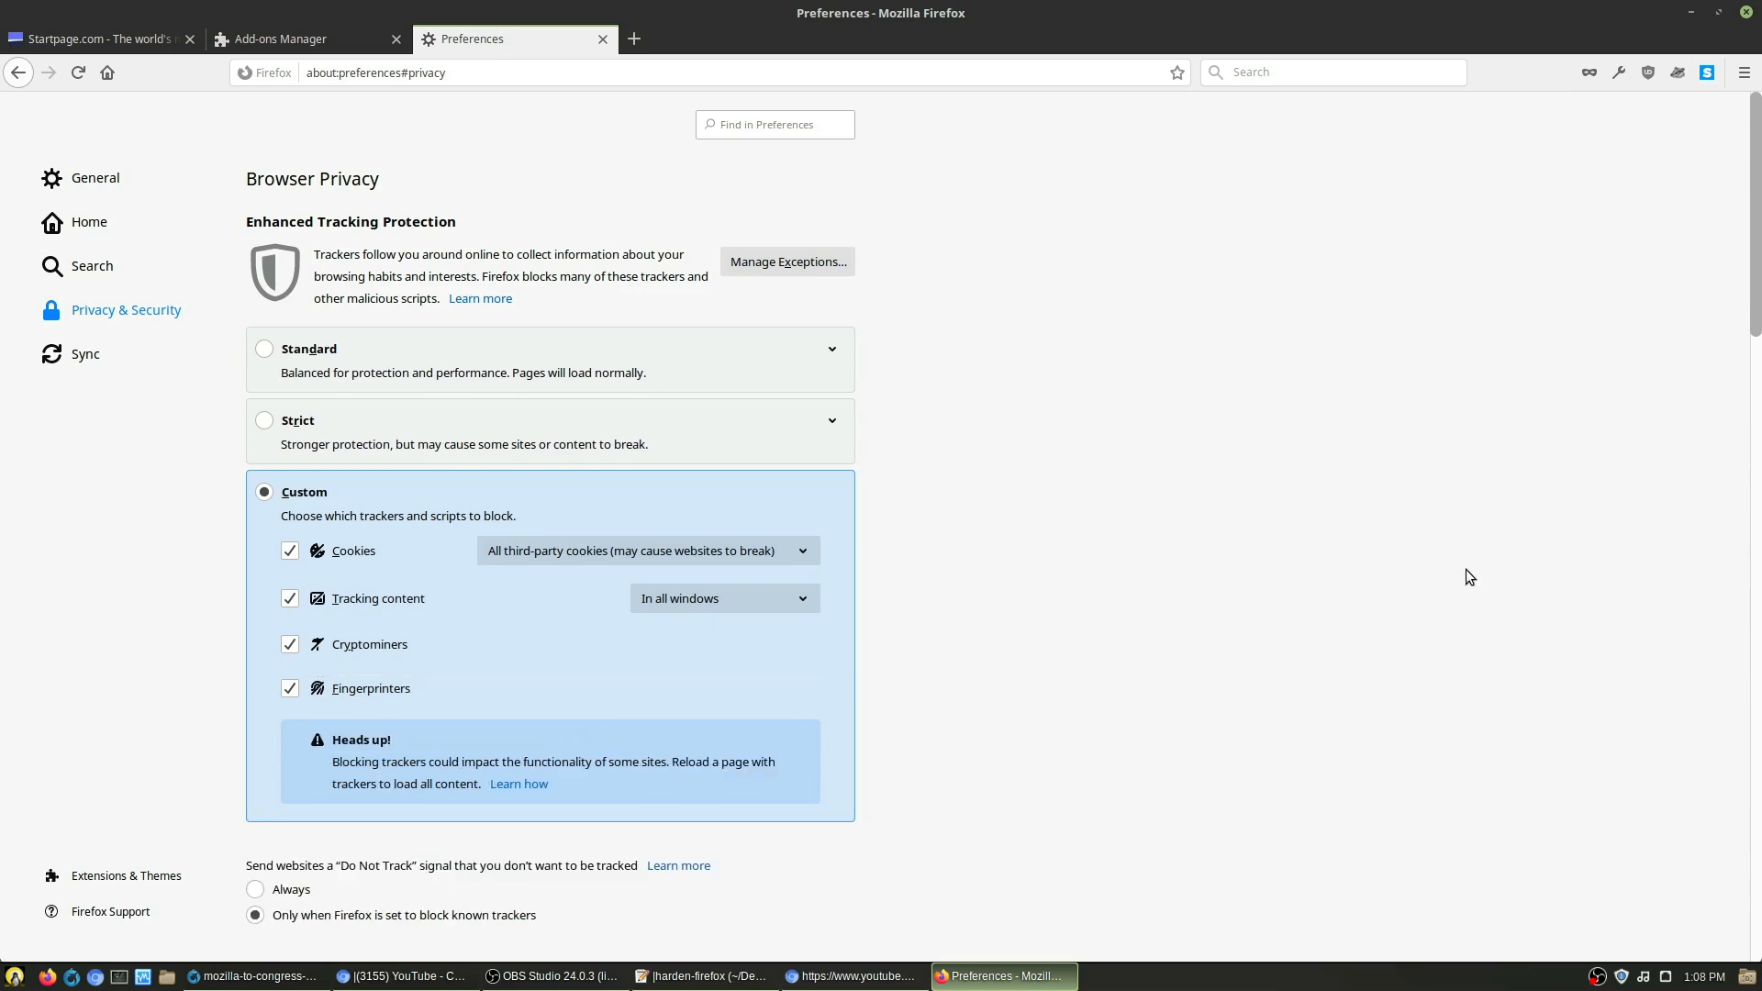
Step: Enable deleting cookies and site data when Firefox is closed, and clear all stored cookies, site data and cached web content
scroll(1070, 521, down, 2)
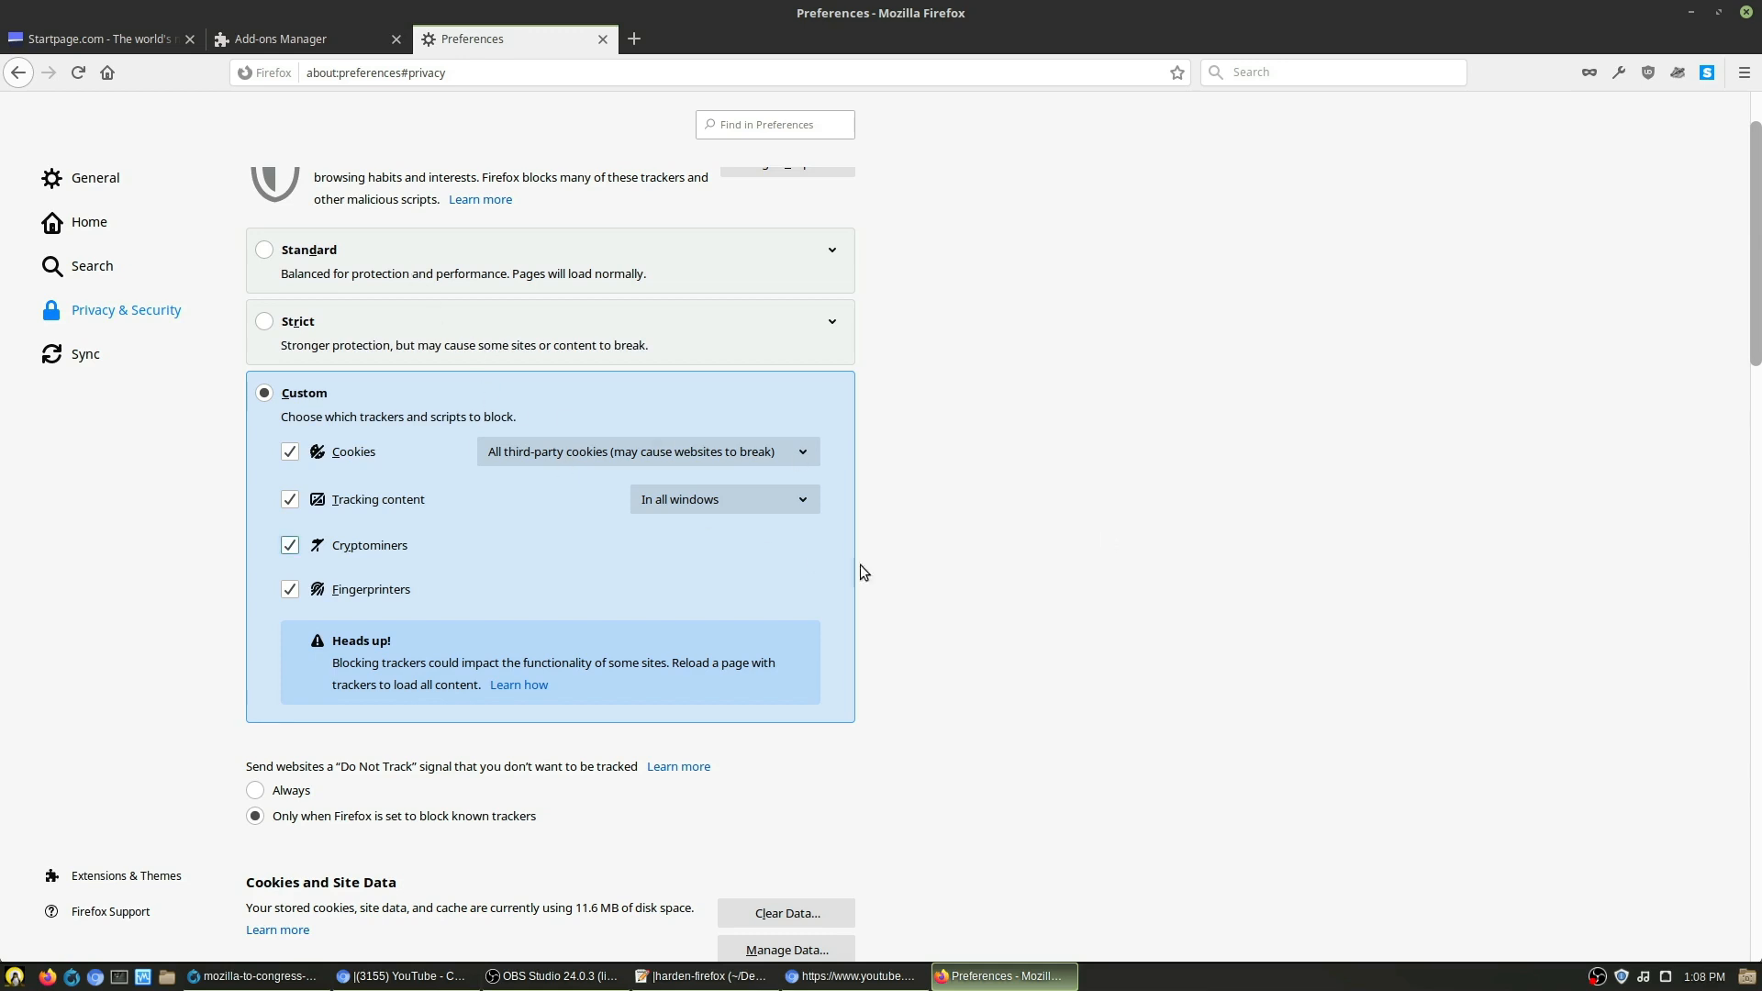
scroll(887, 573, down, 7)
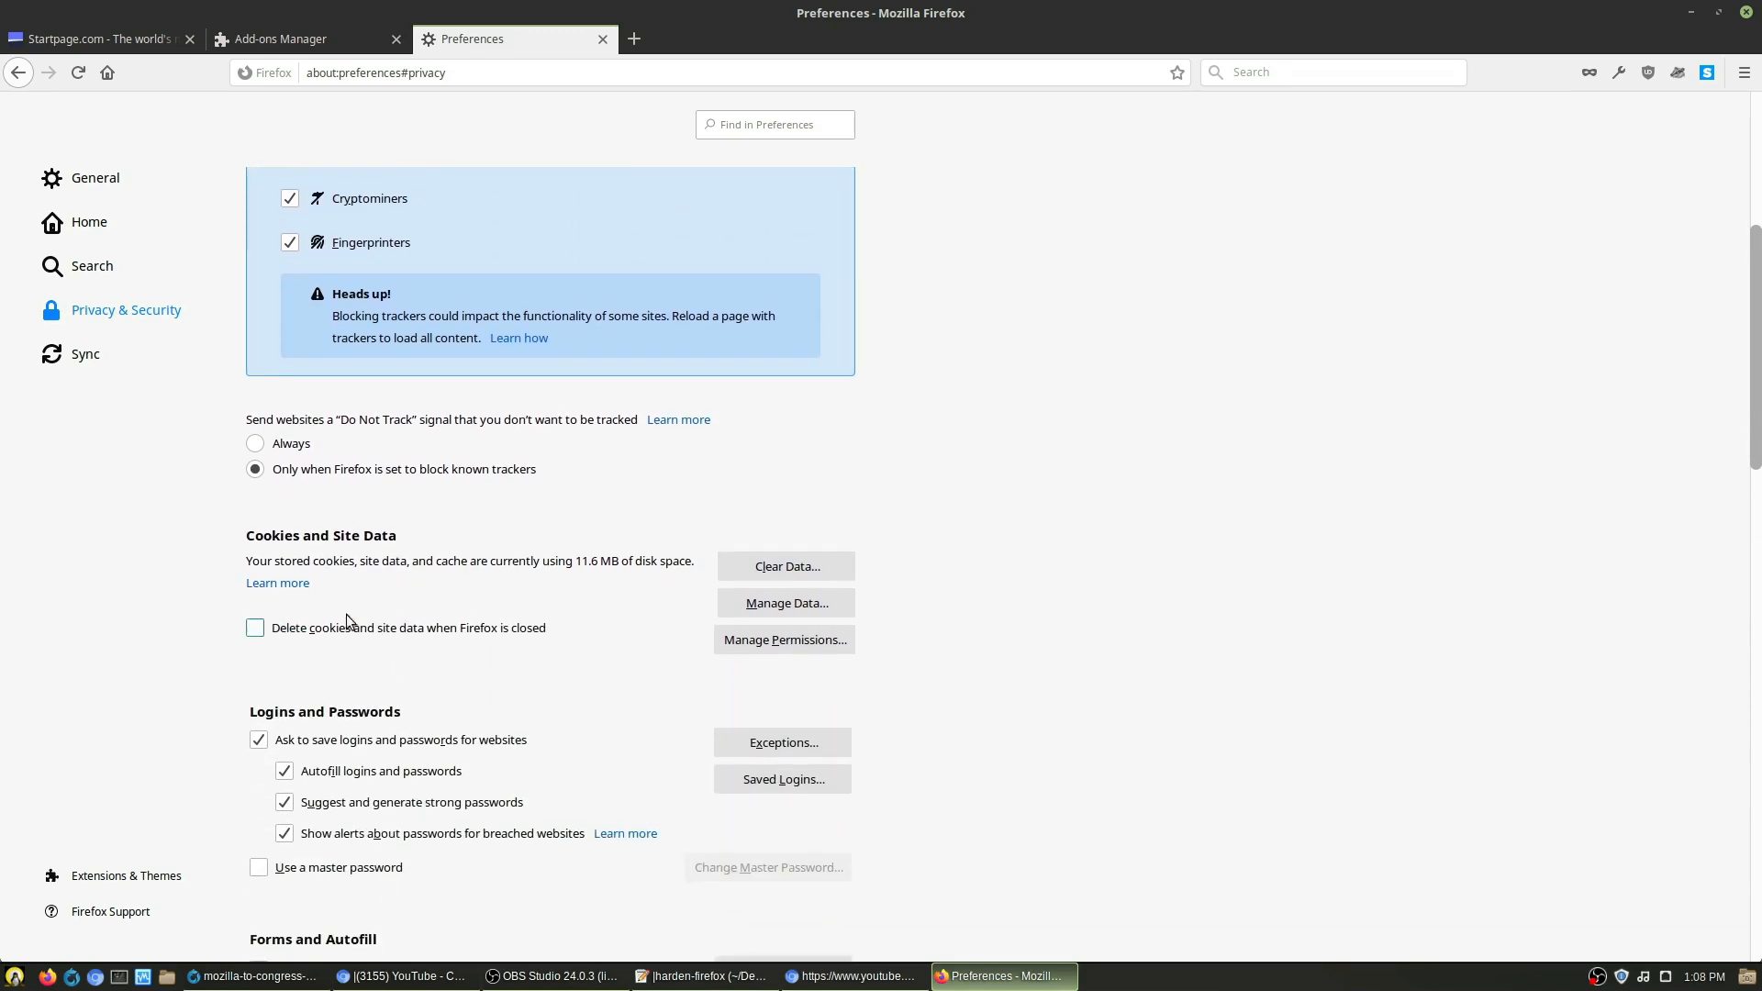
click(256, 629)
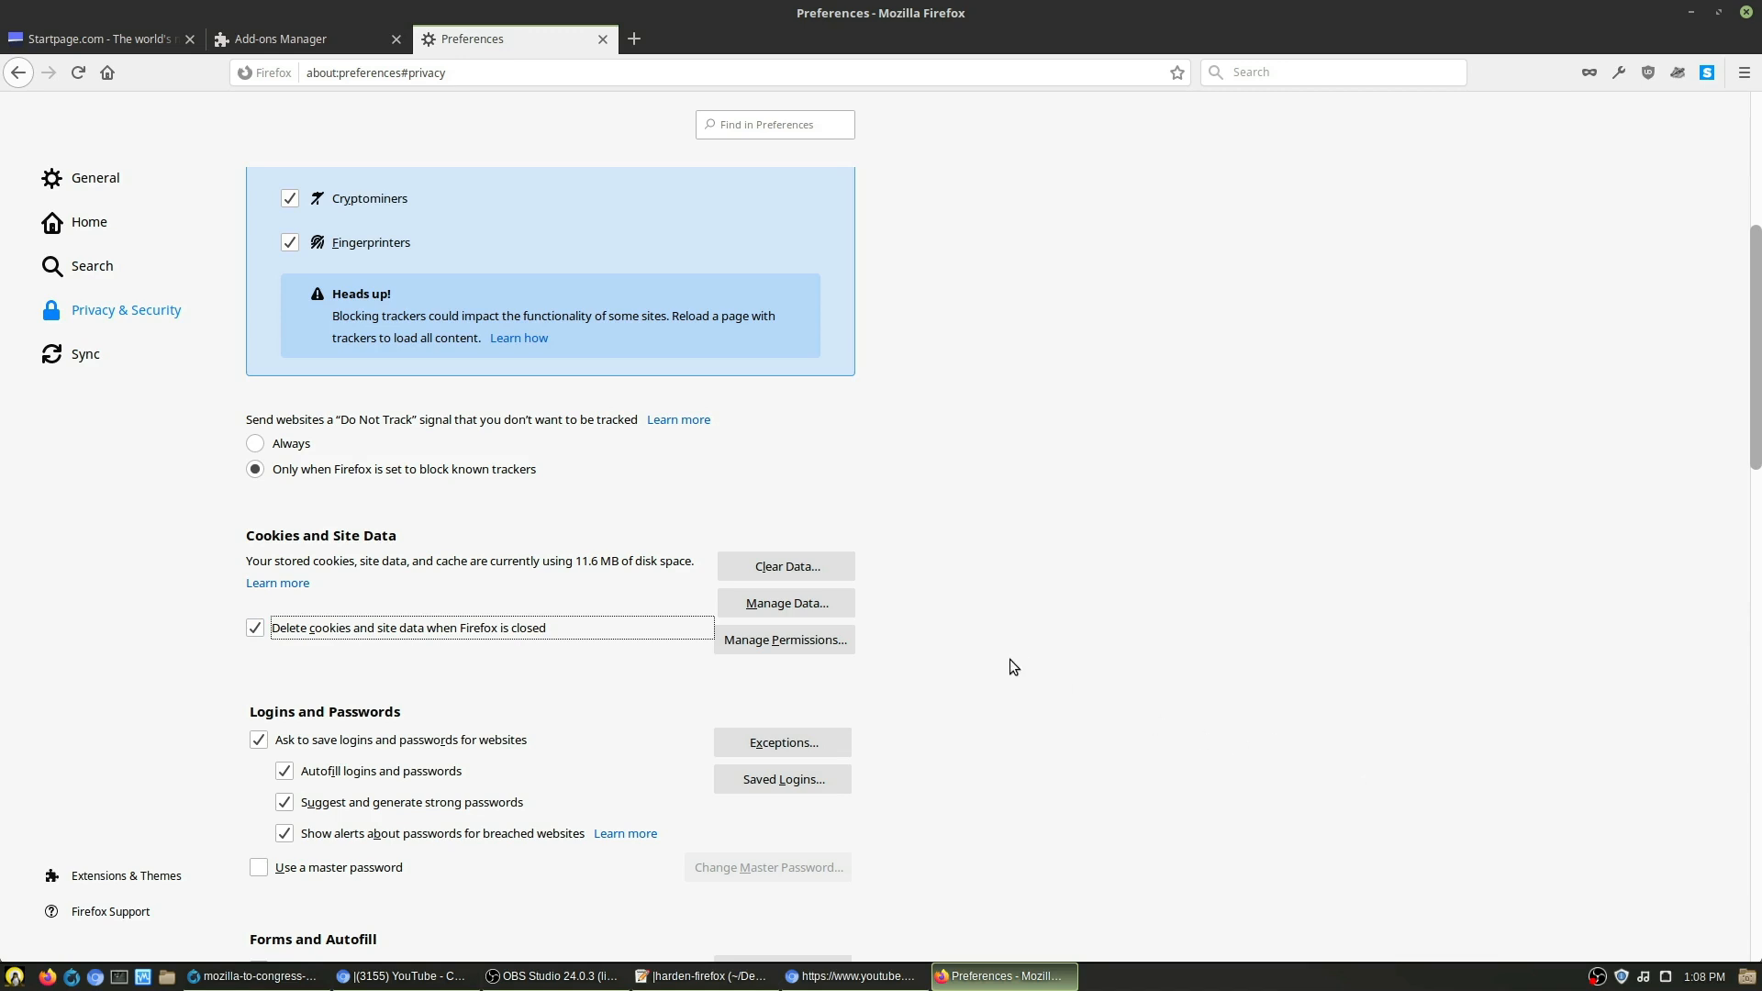
click(771, 566)
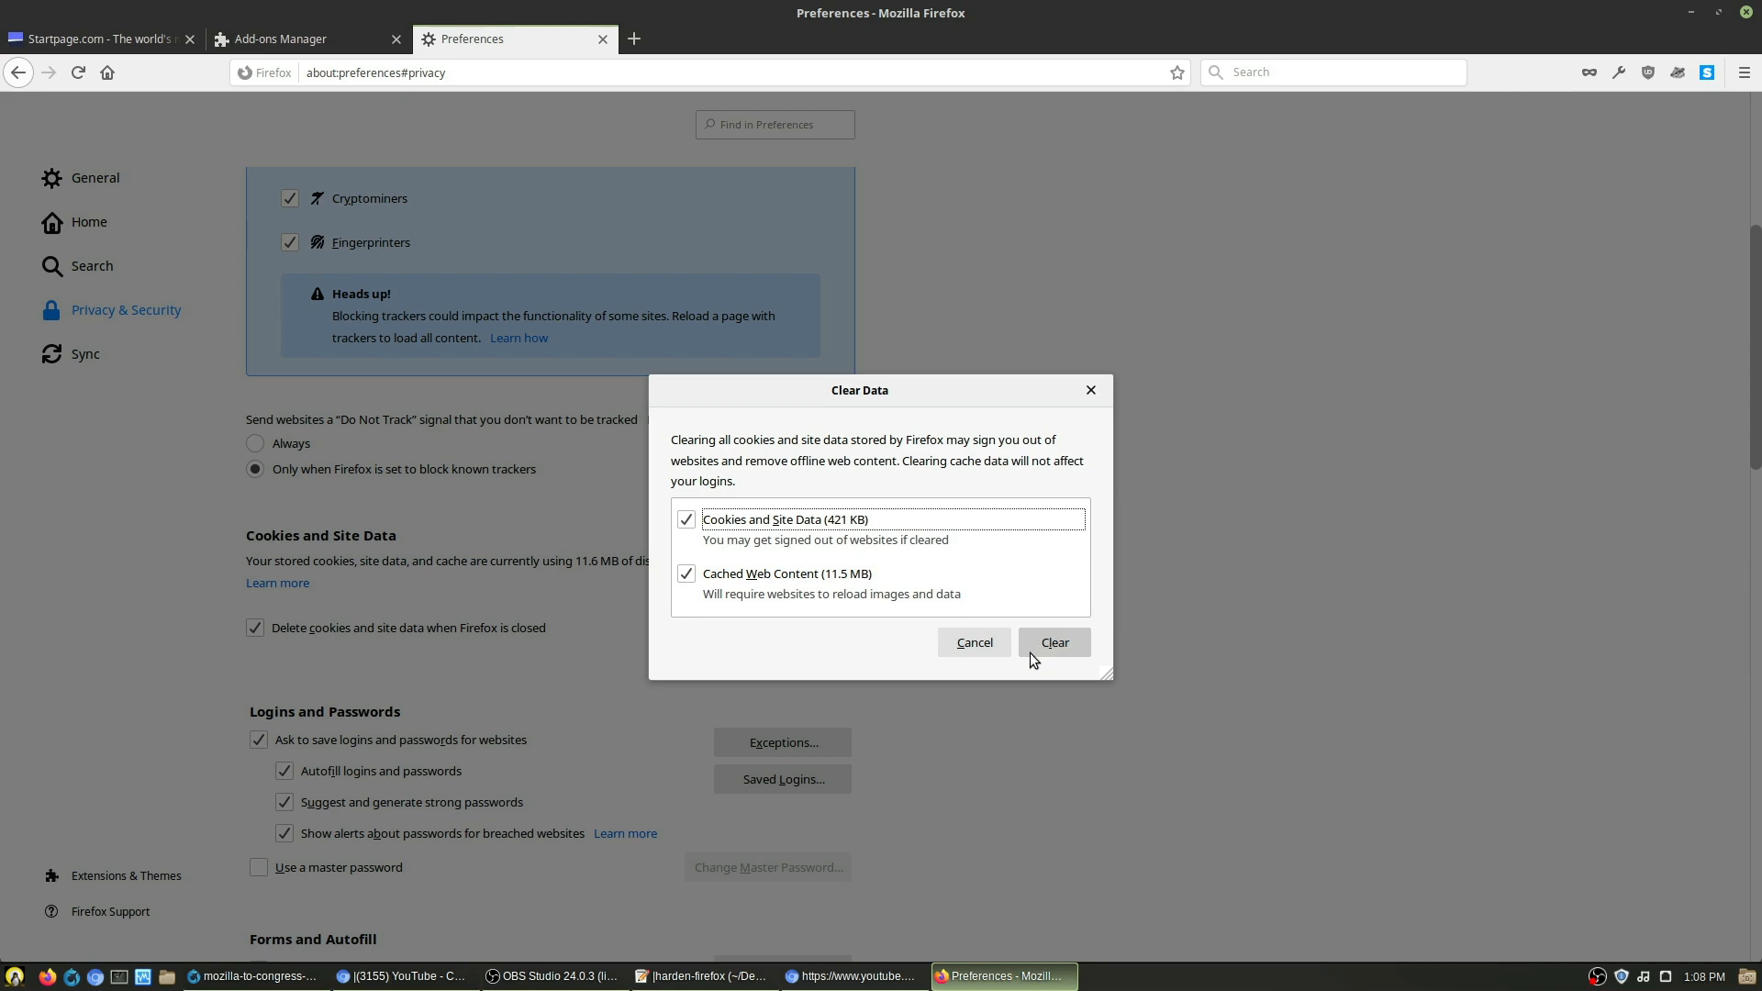
click(1072, 644)
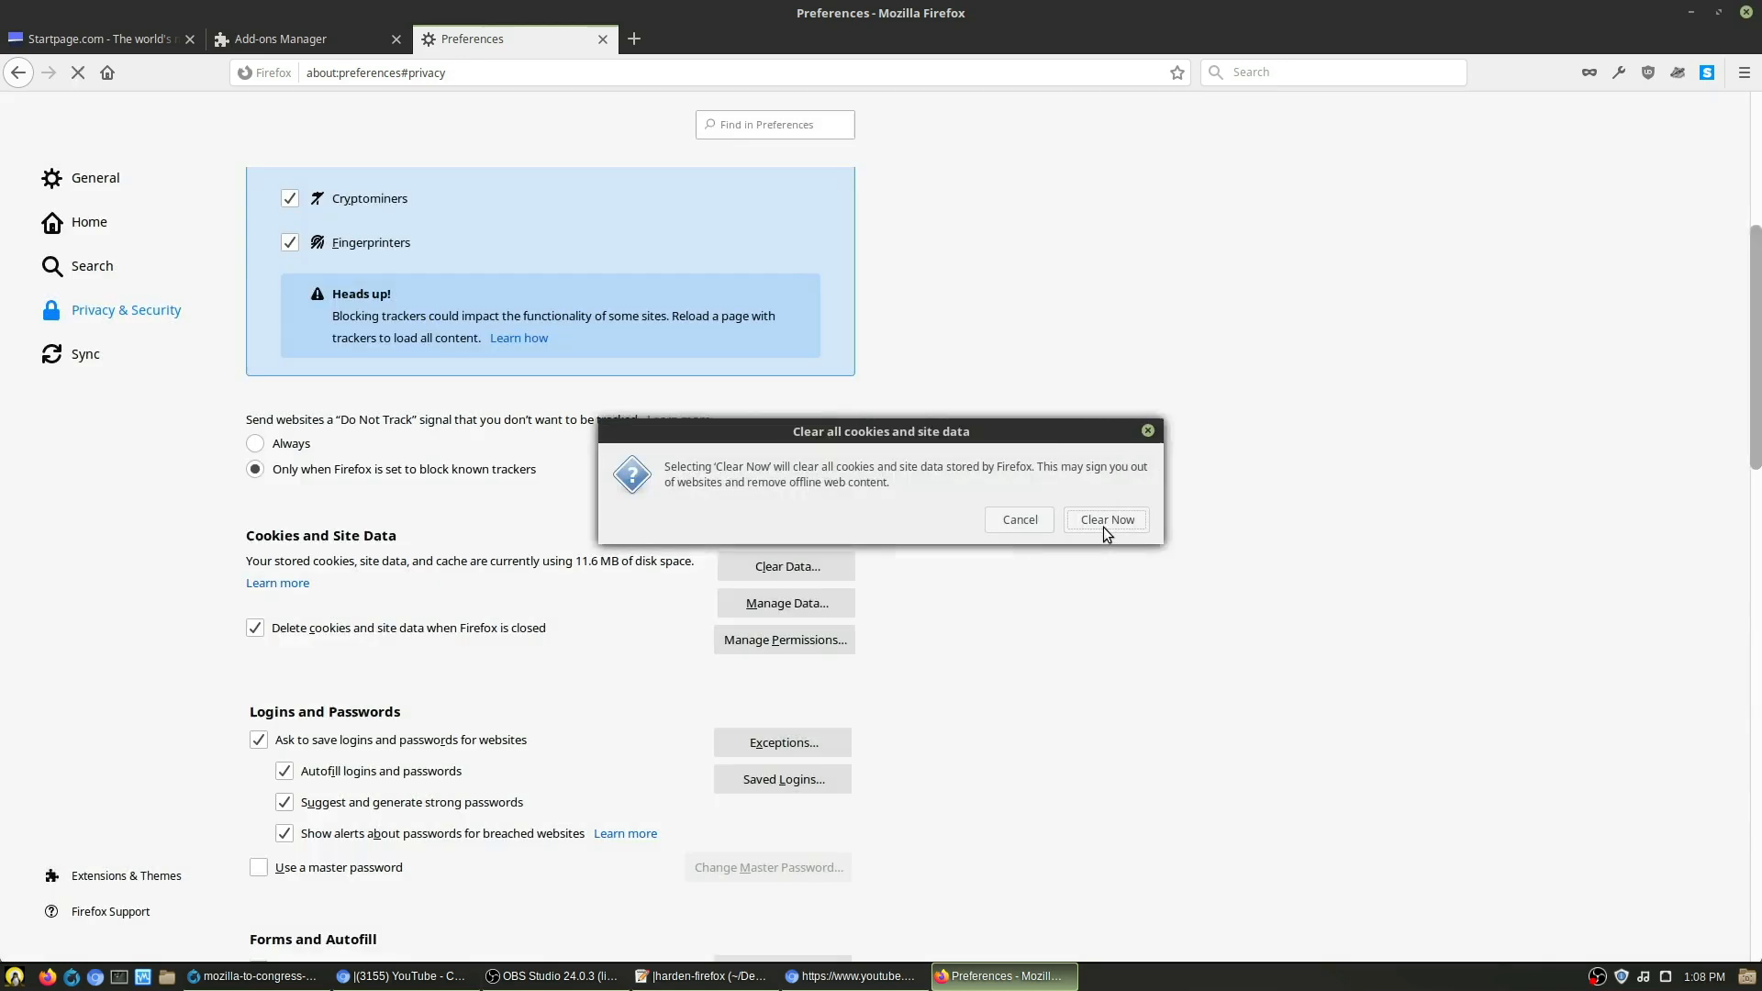
click(1107, 521)
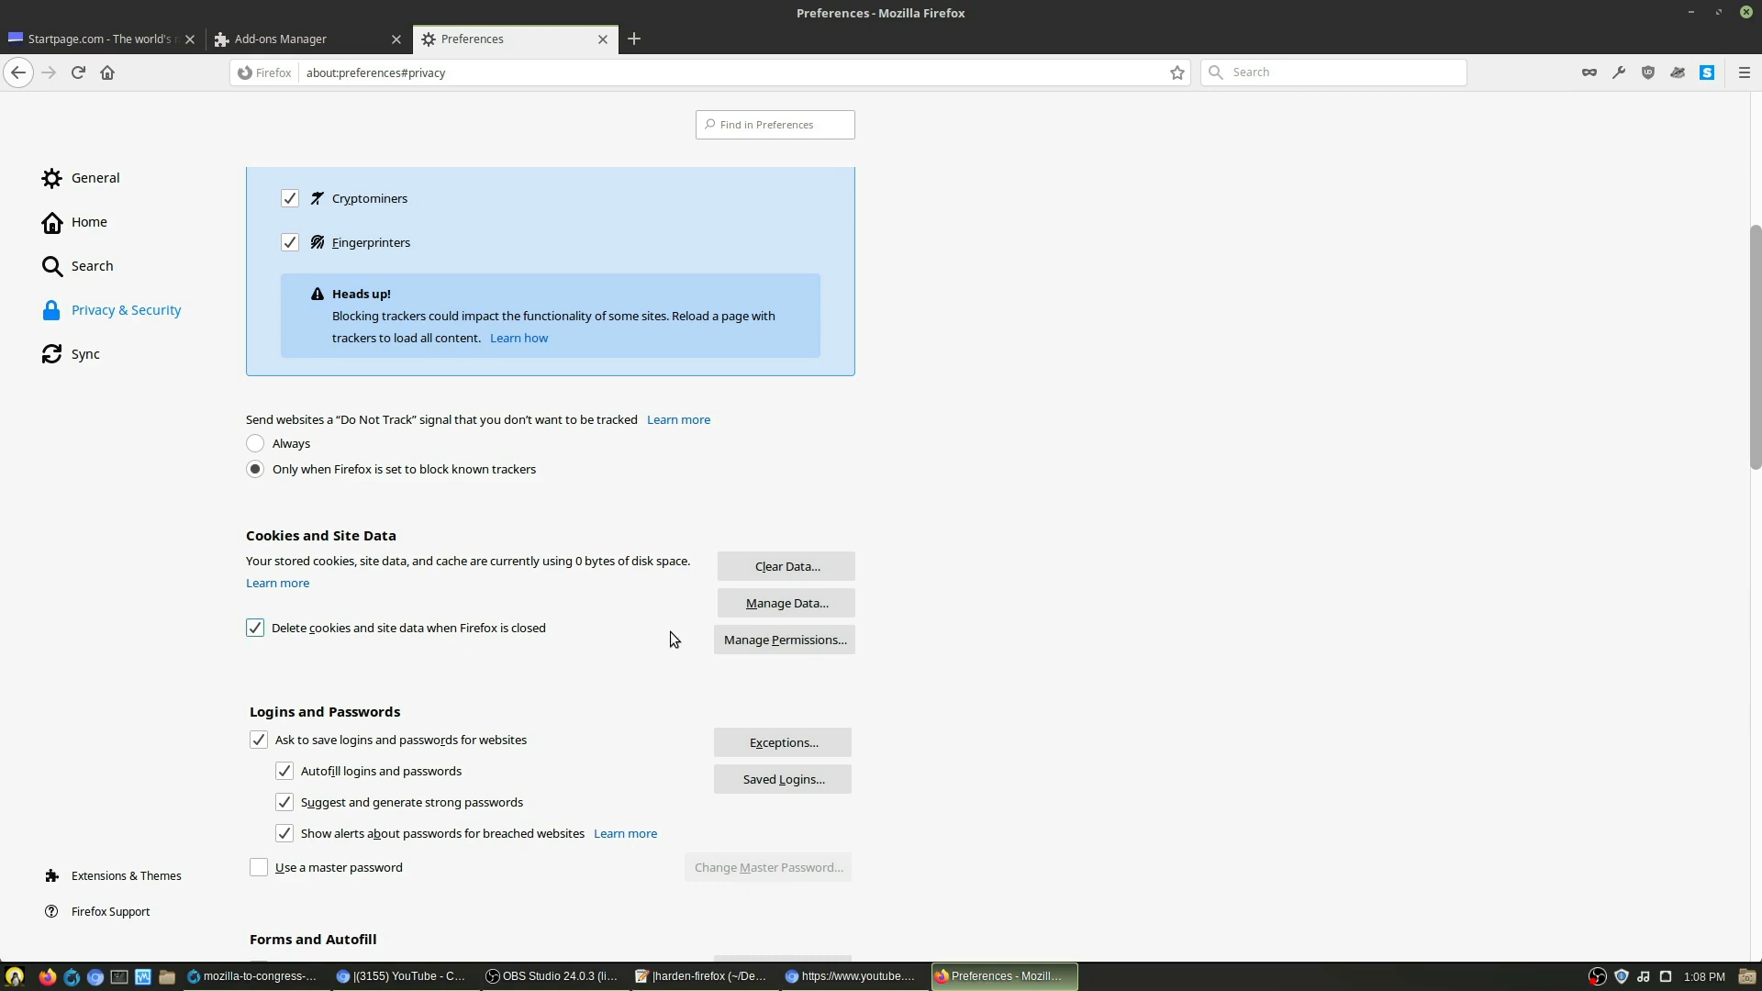
Step: Turn off asking to save logins and passwords for websites and turn off autofilling addresses
scroll(680, 646, down, 3)
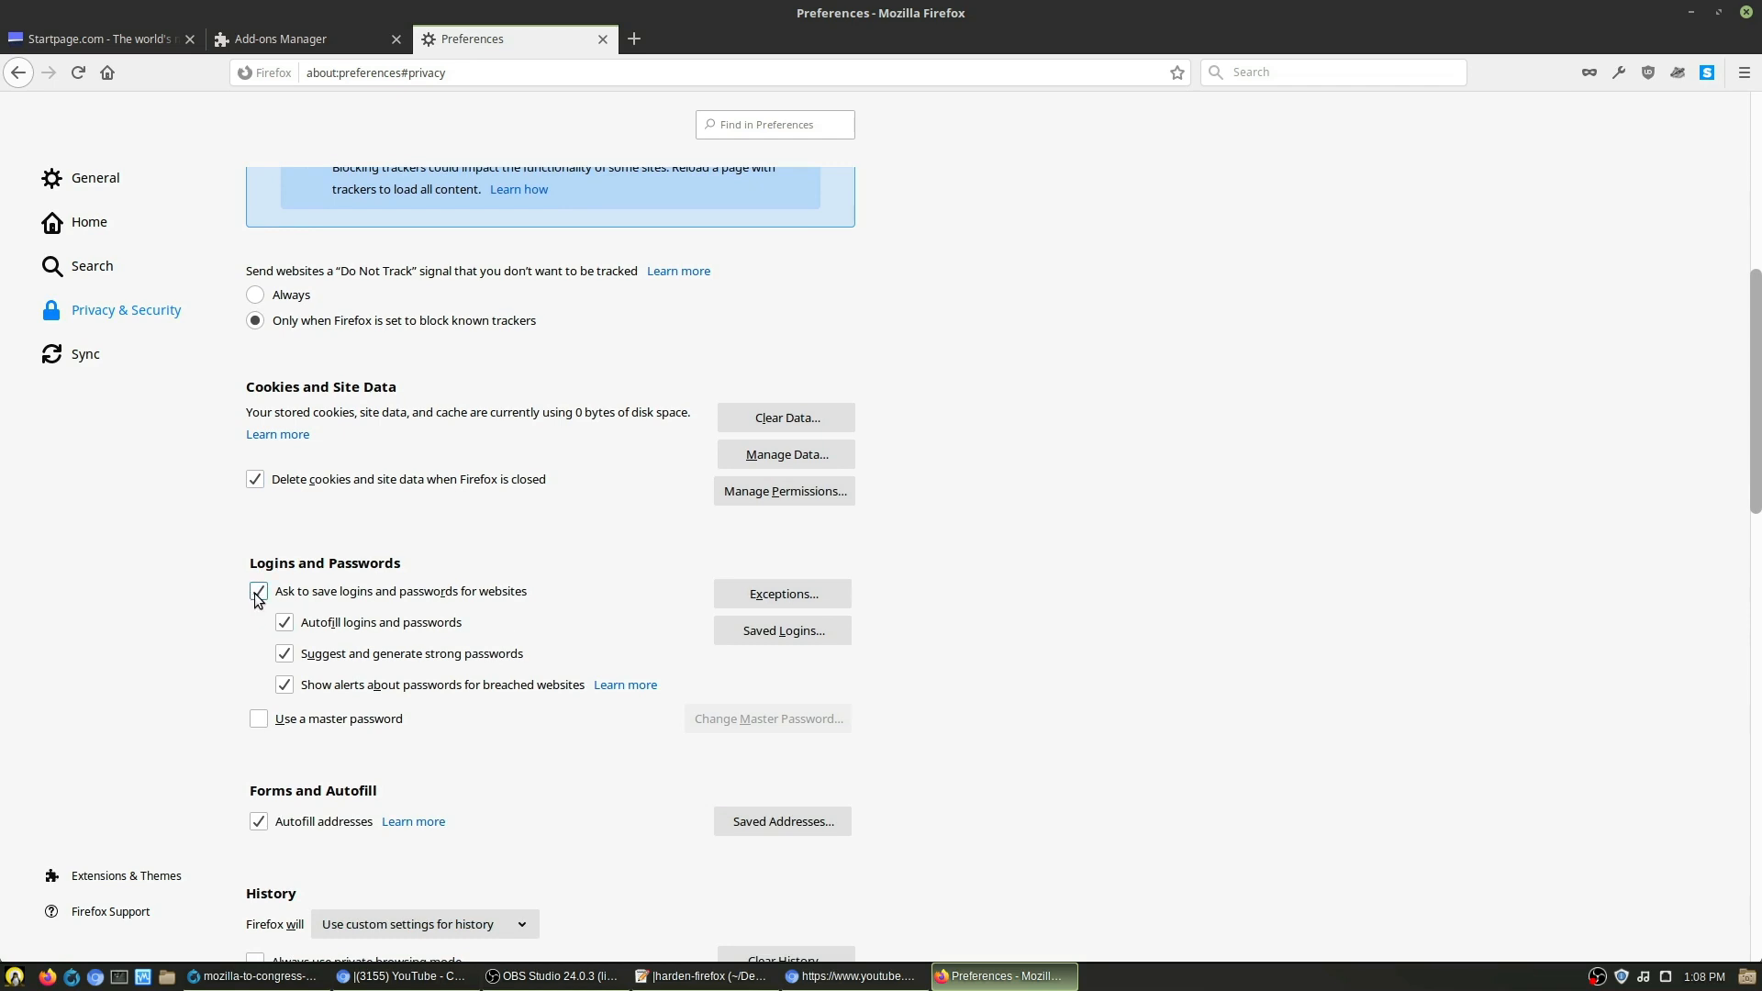
click(257, 592)
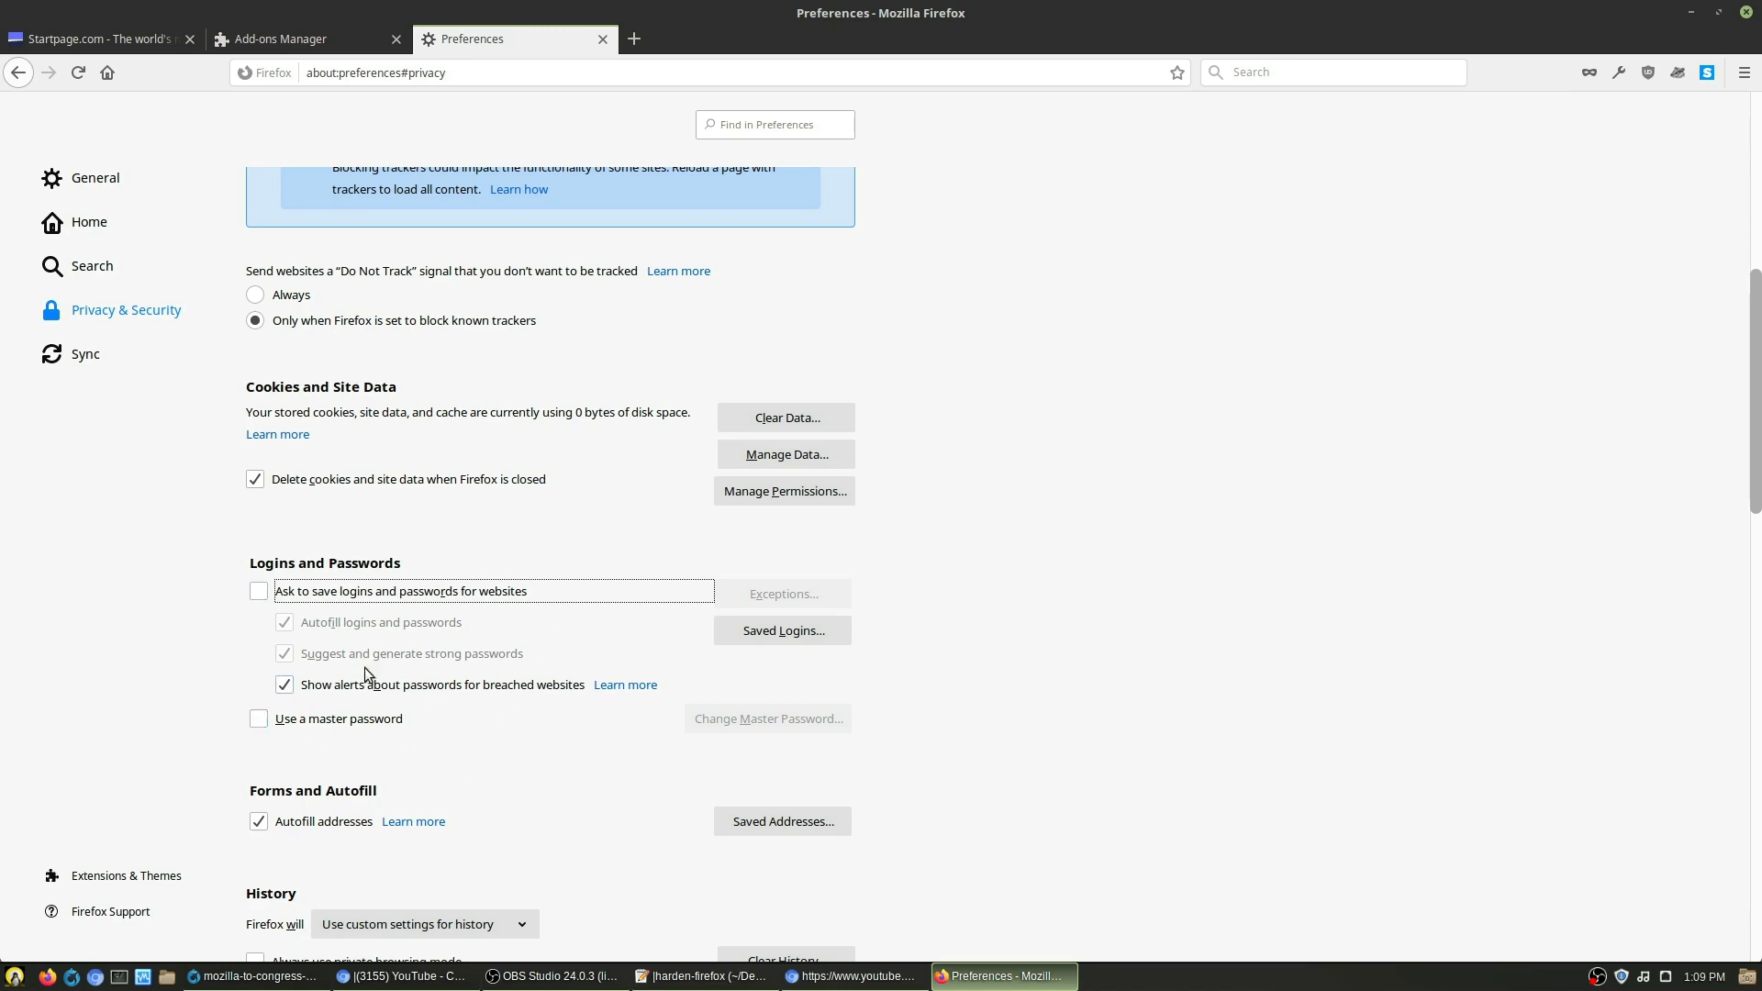
scroll(542, 578, down, 2)
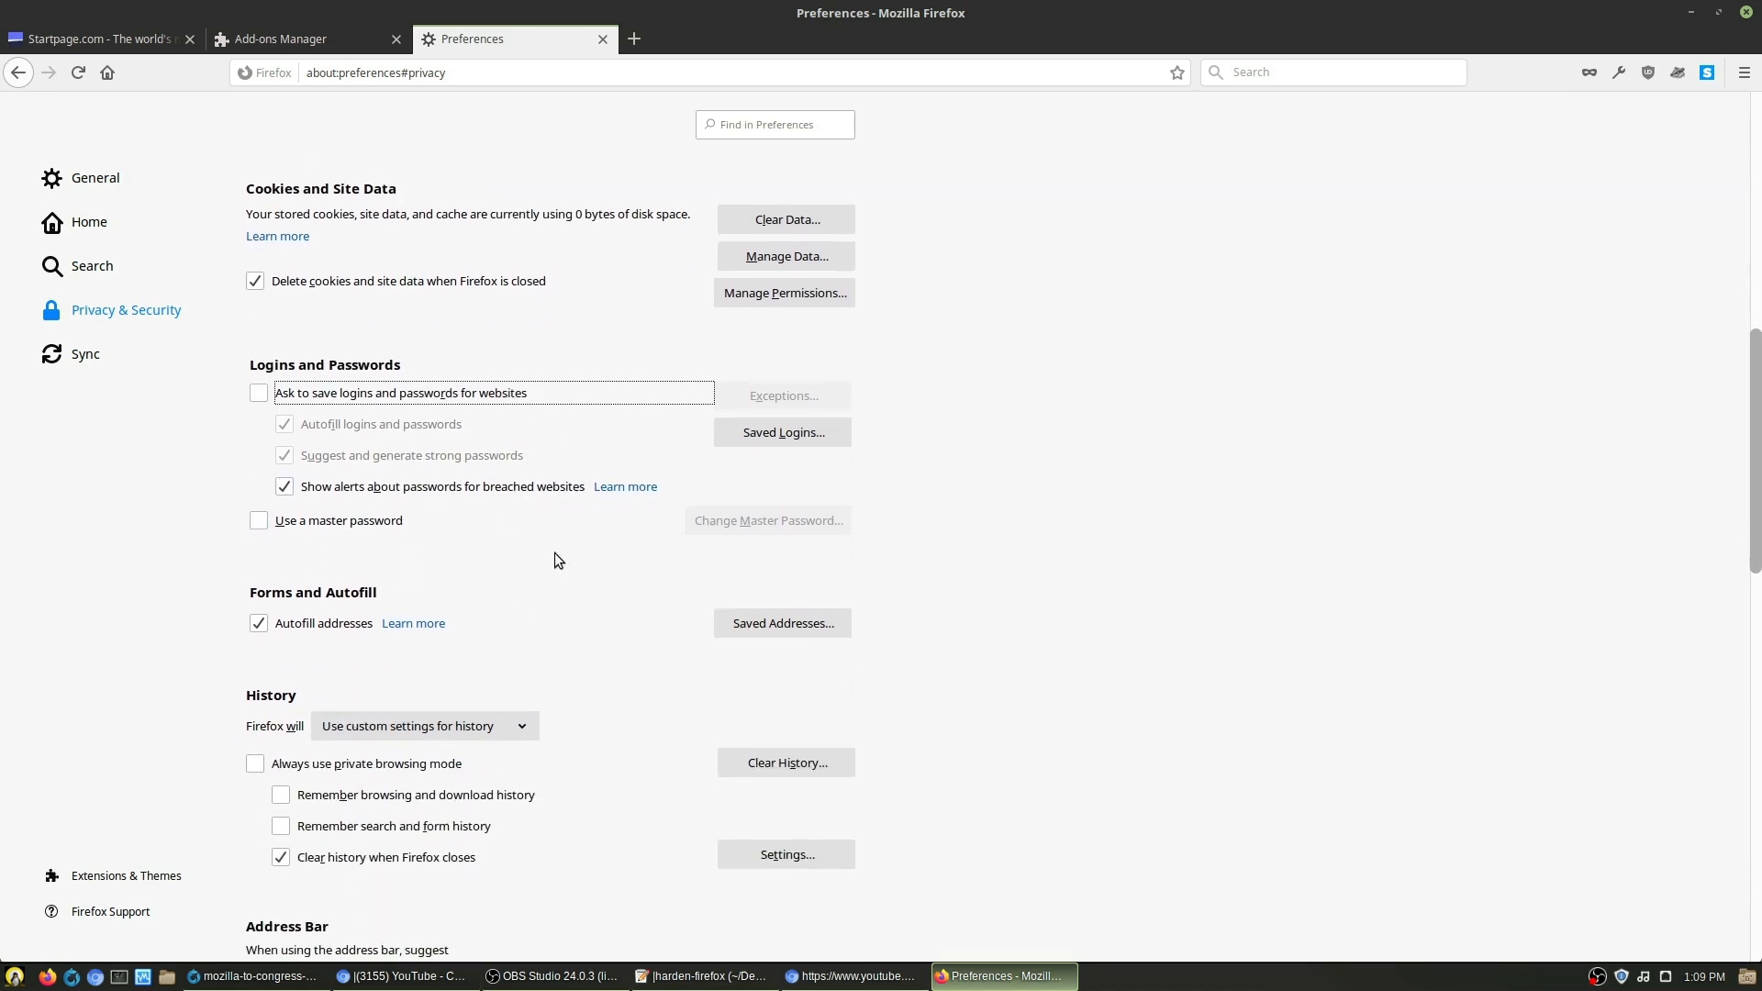
click(258, 624)
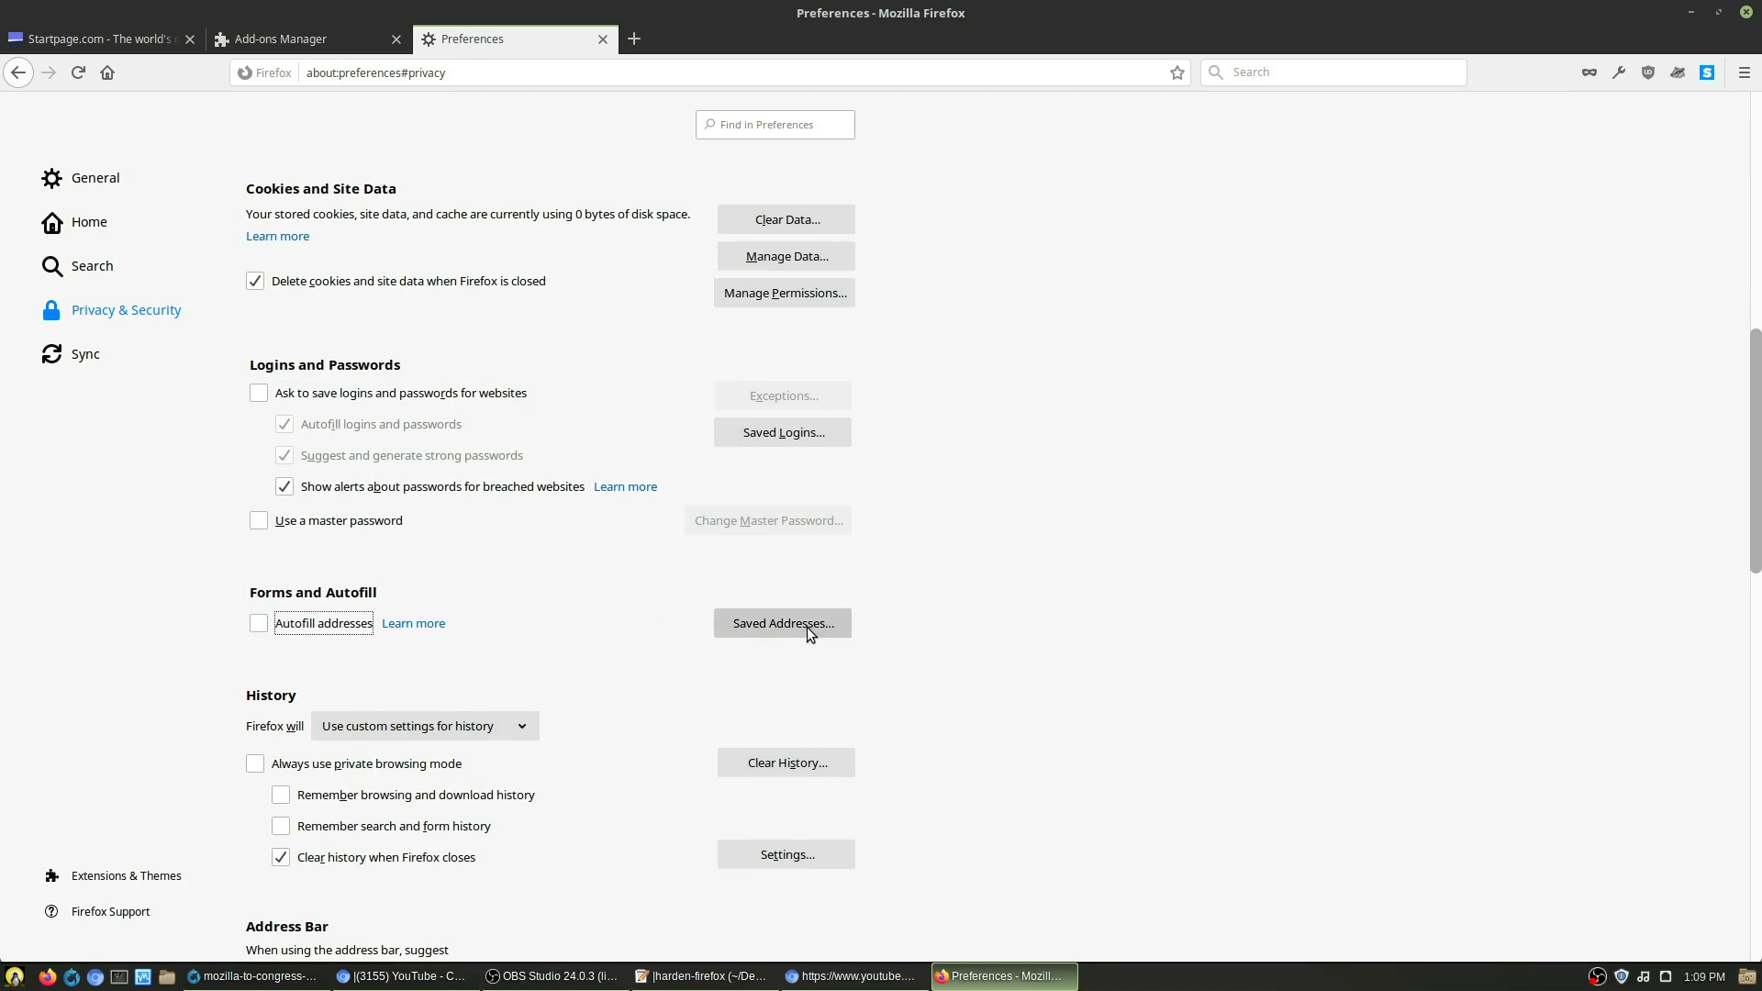
Step: Open the search engine suggestion preferences from the Address Bar section and turn off showing search suggestions in address bar results
scroll(550, 661, down, 2)
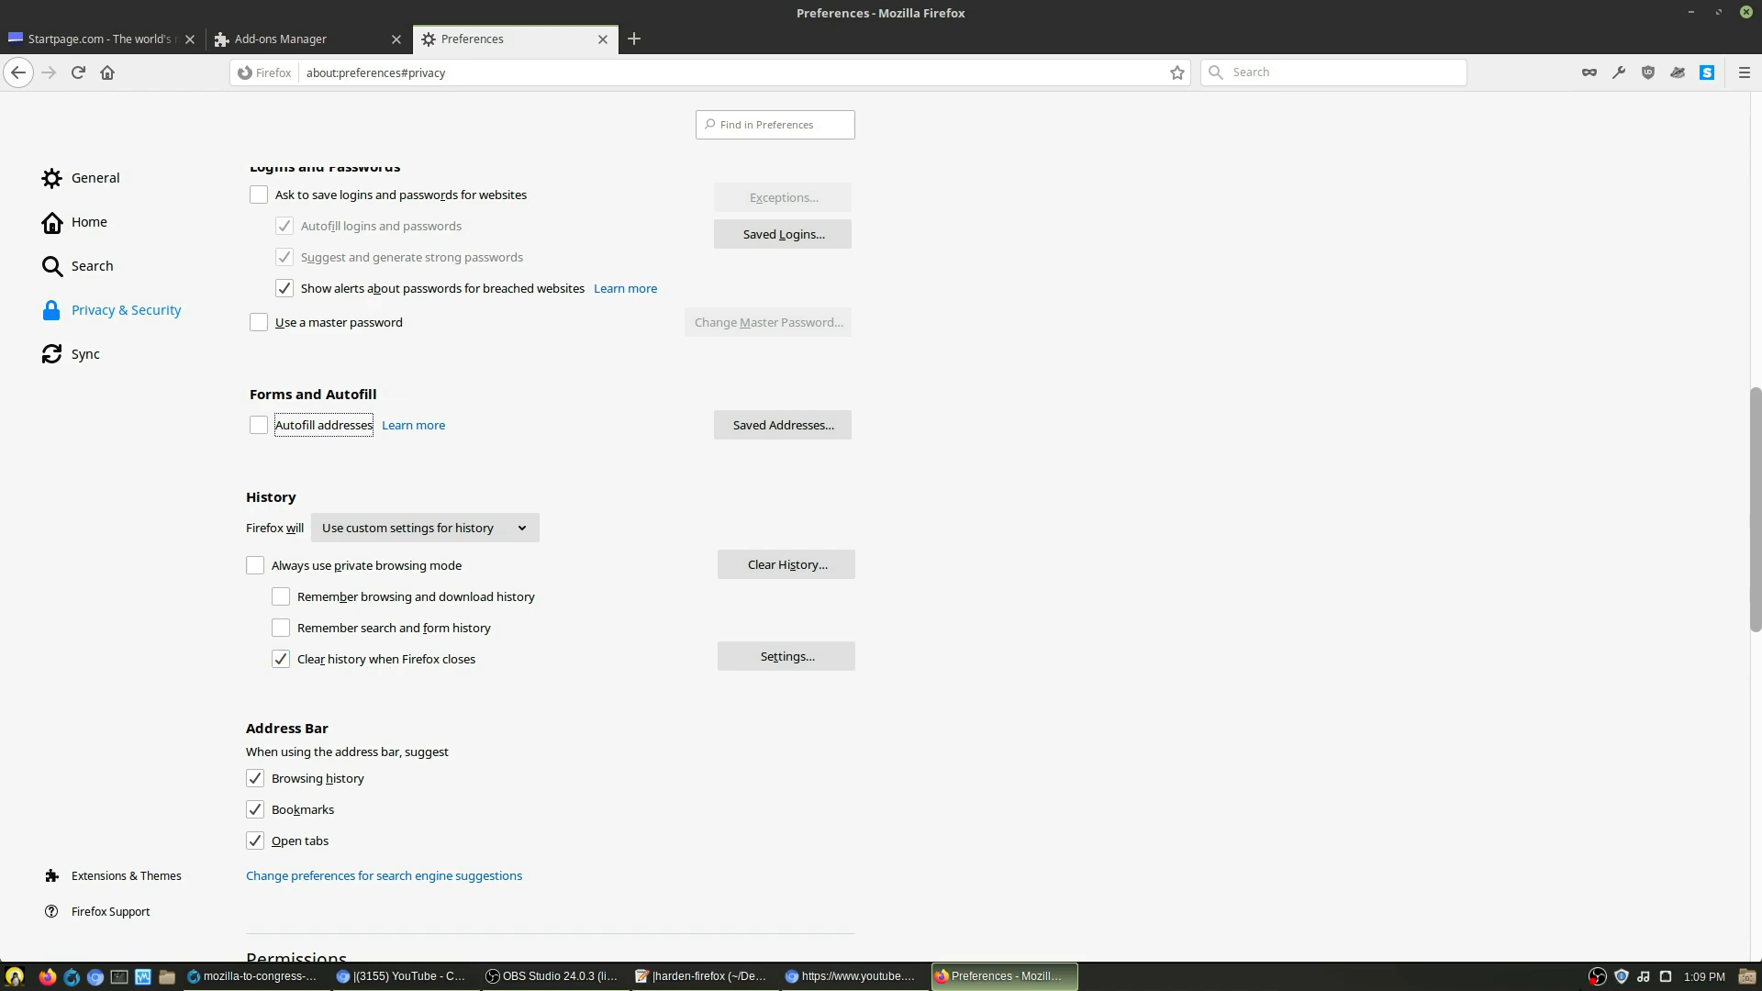
scroll(701, 739, down, 2)
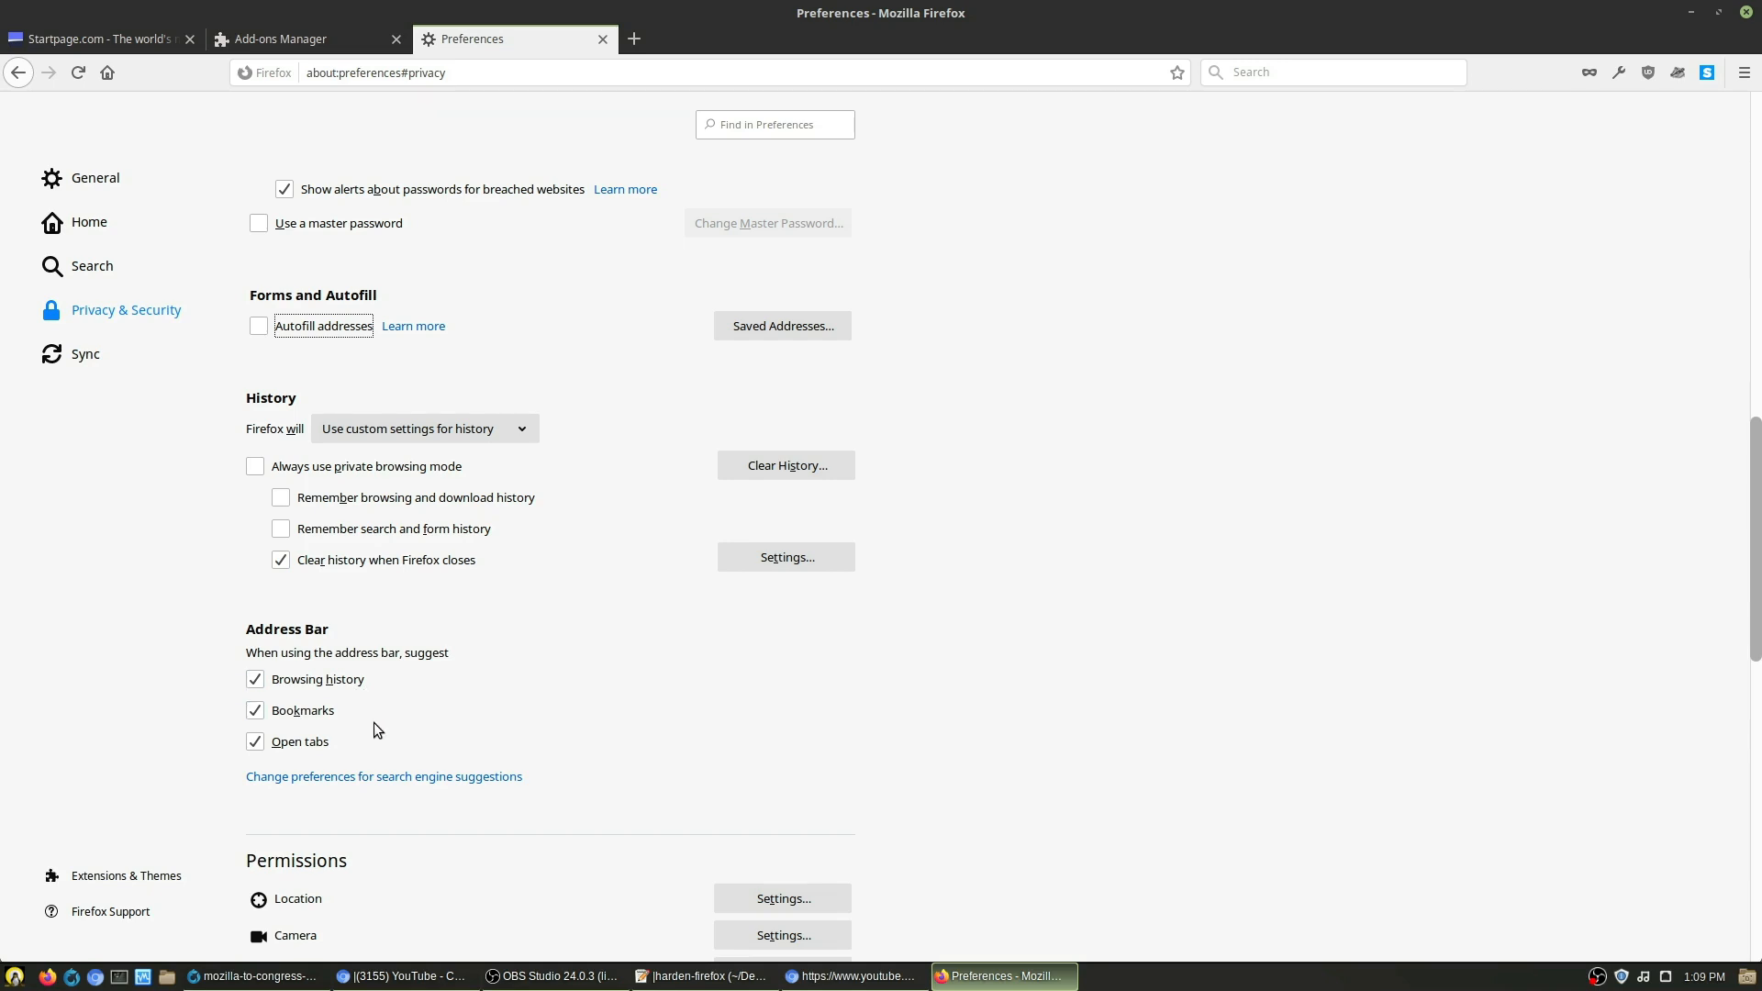
click(390, 780)
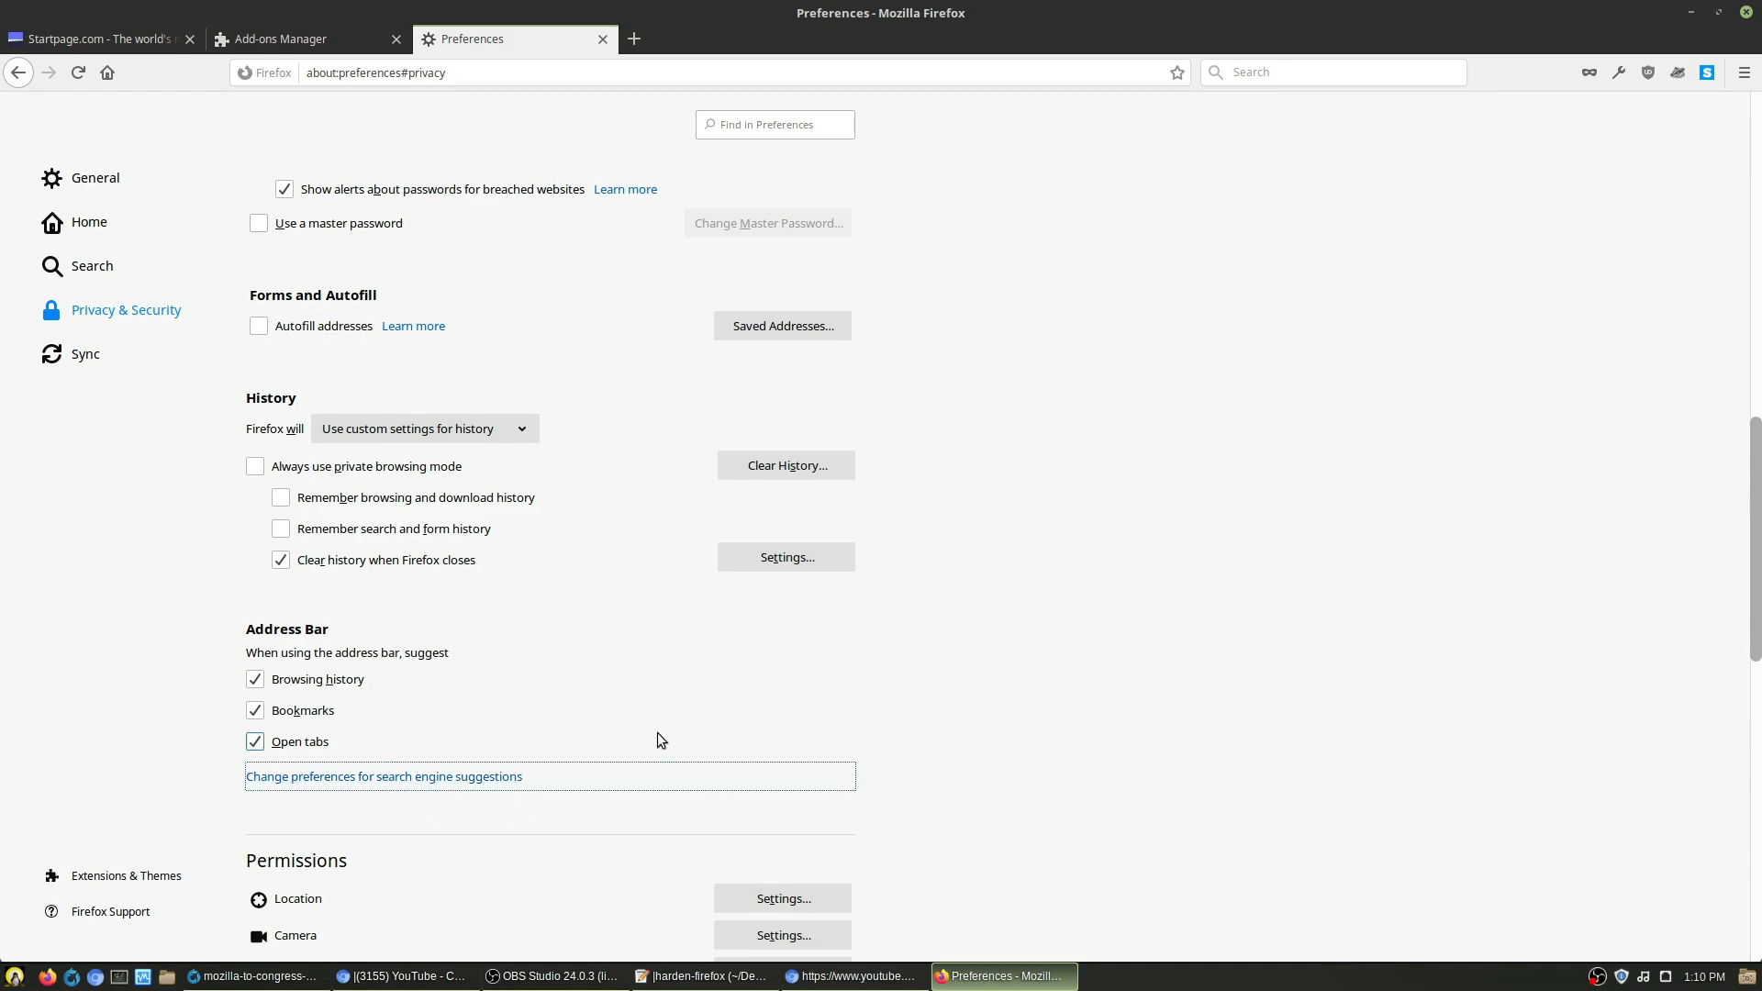
scroll(615, 740, down, 2)
scroll(592, 740, down, 2)
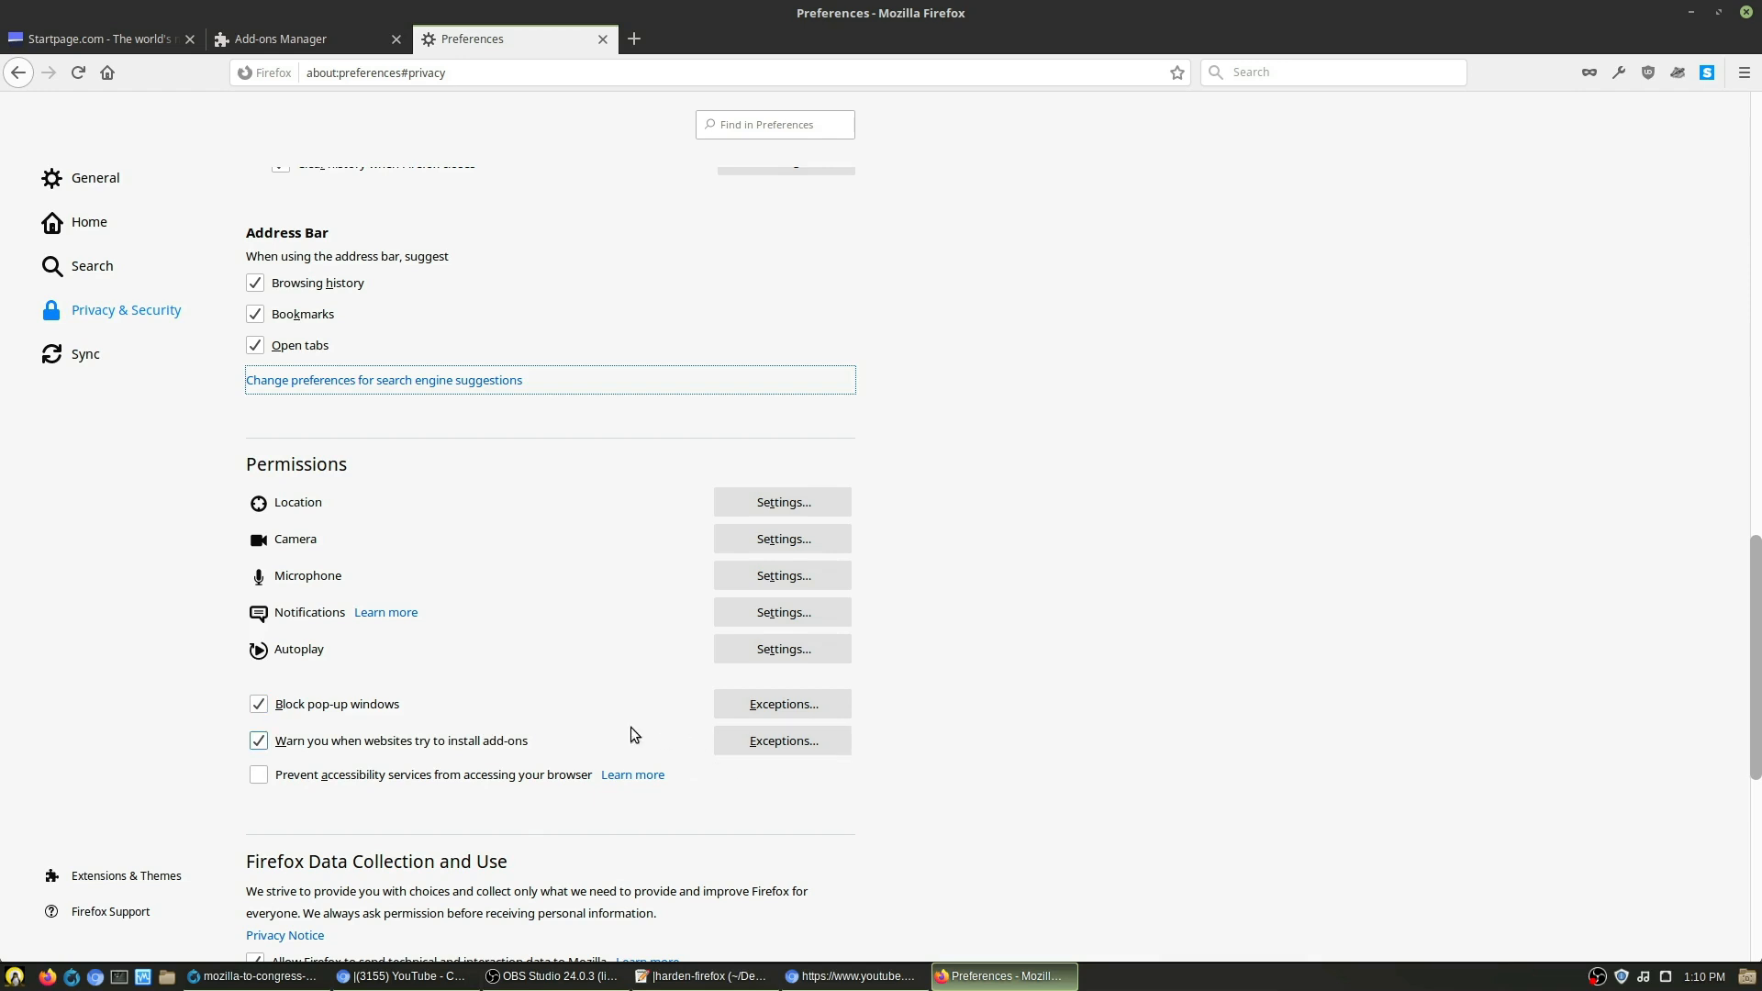
scroll(448, 674, up, 1)
scroll(448, 673, up, 4)
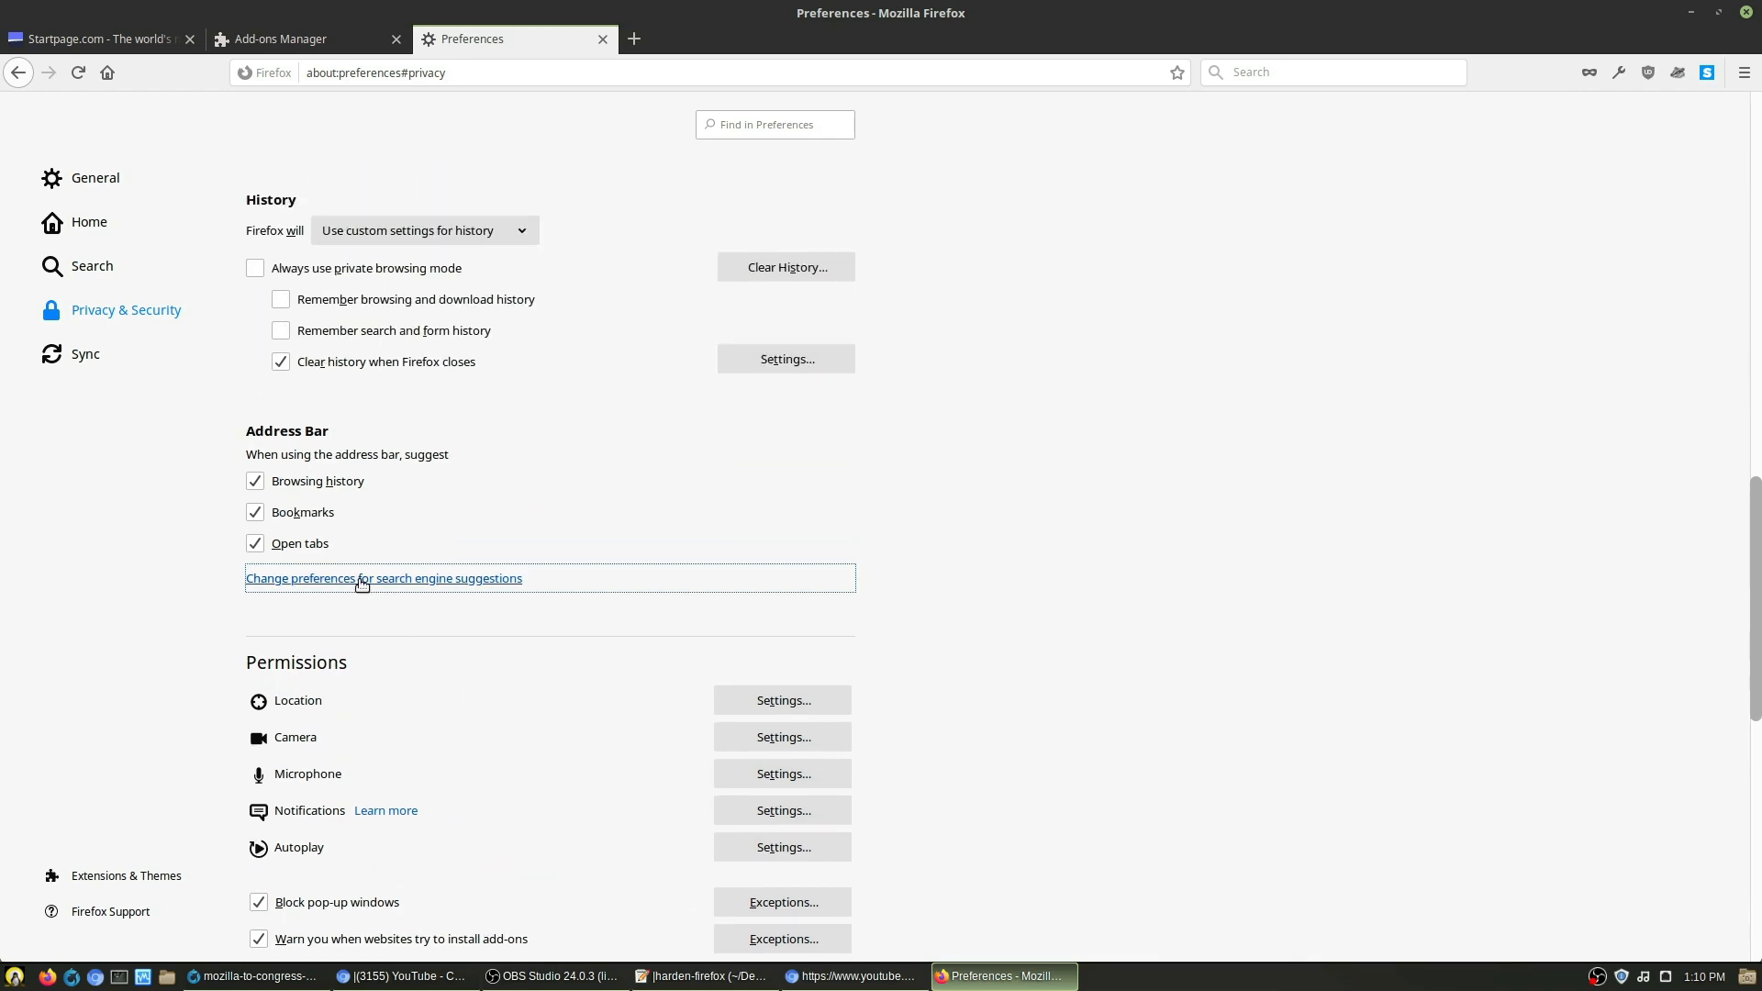
click(354, 579)
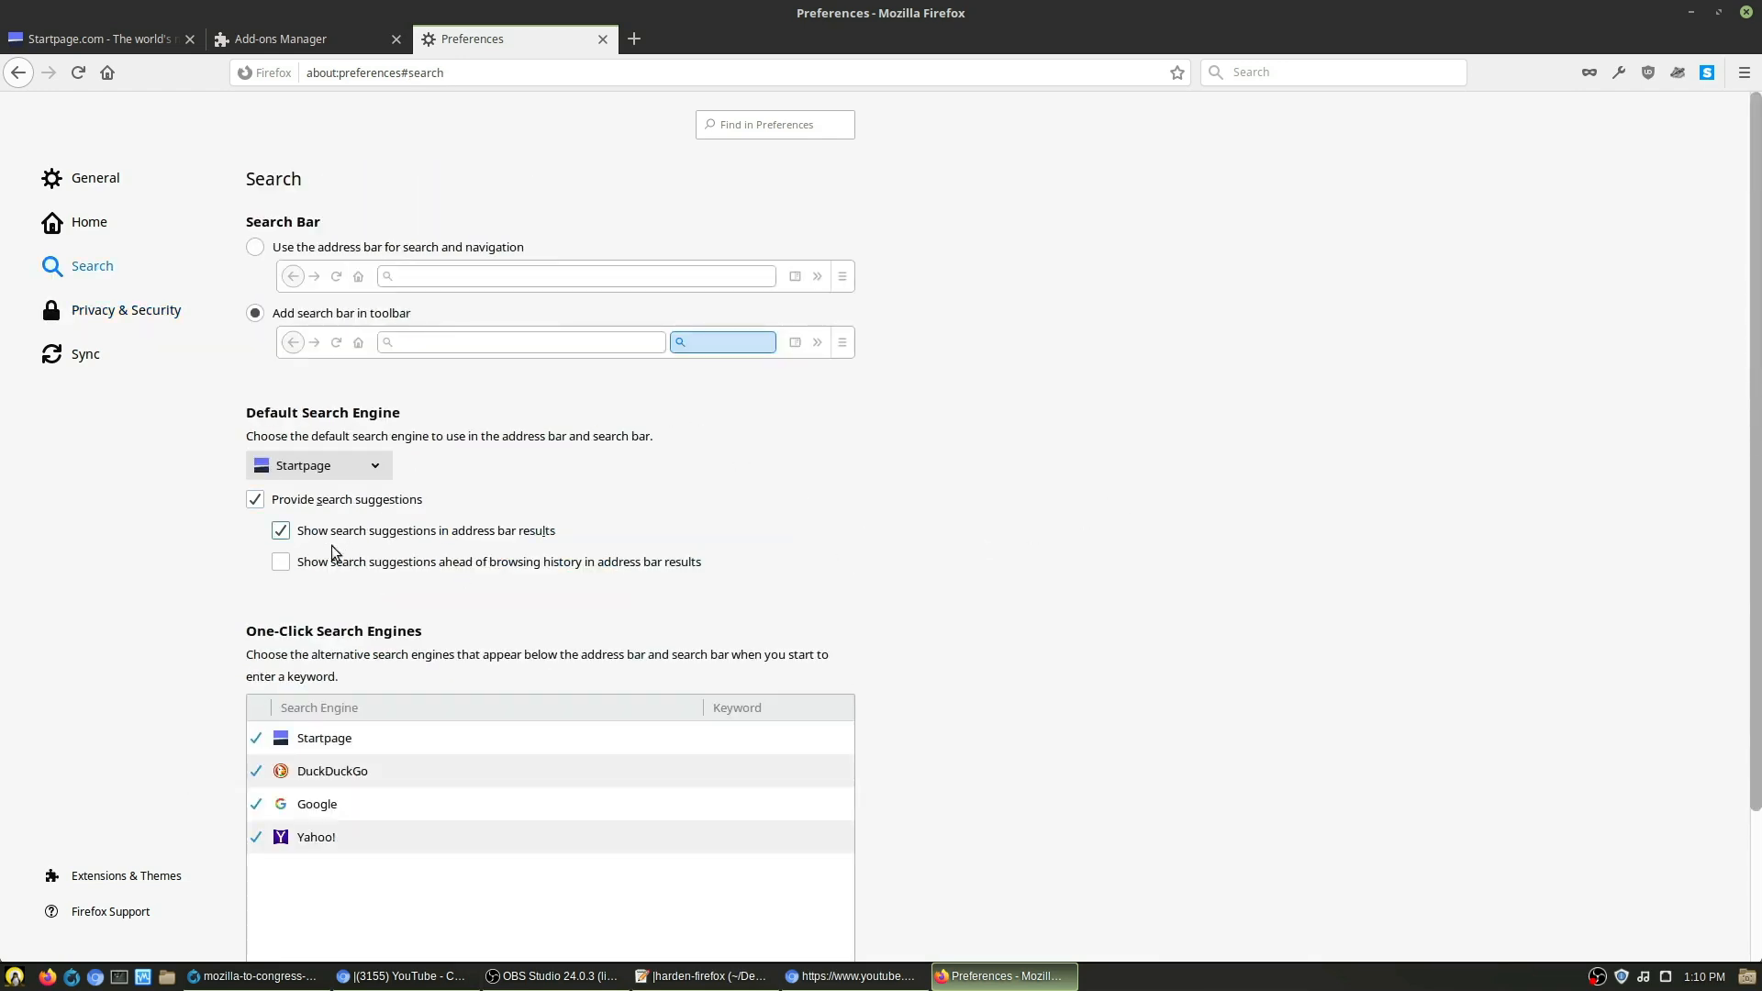
click(285, 533)
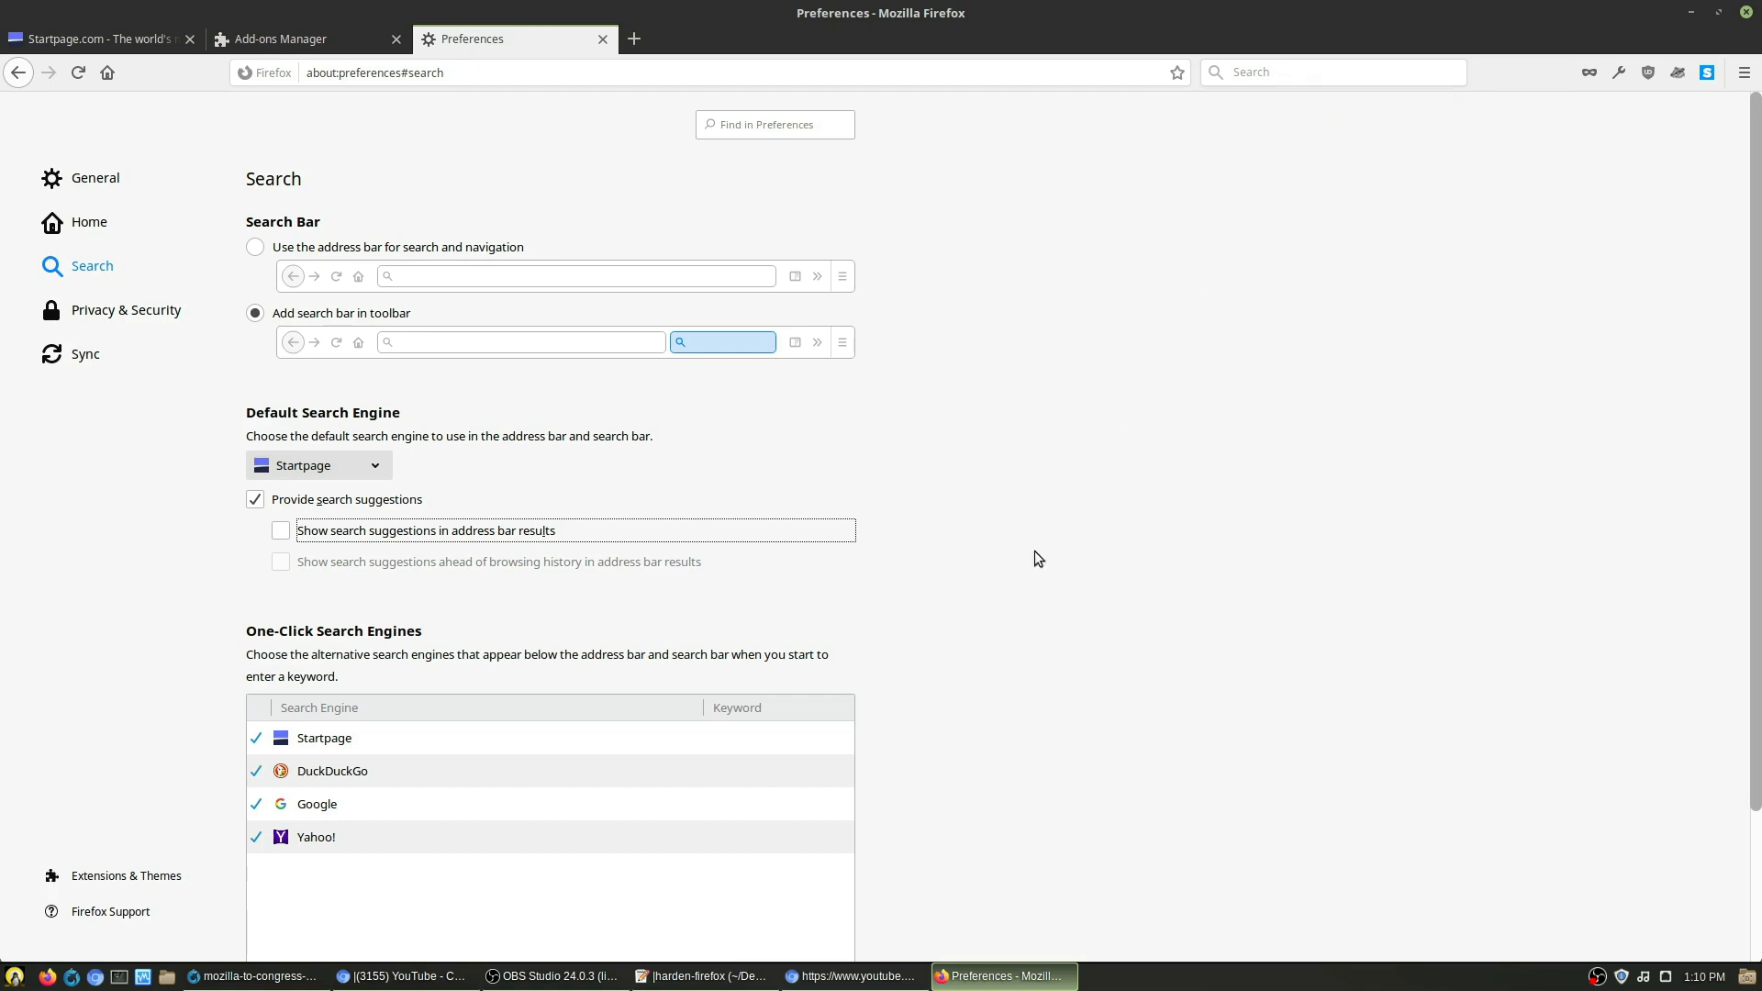
Step: Remove Yahoo! from the one-click search engines
click(408, 837)
scroll(760, 864, down, 3)
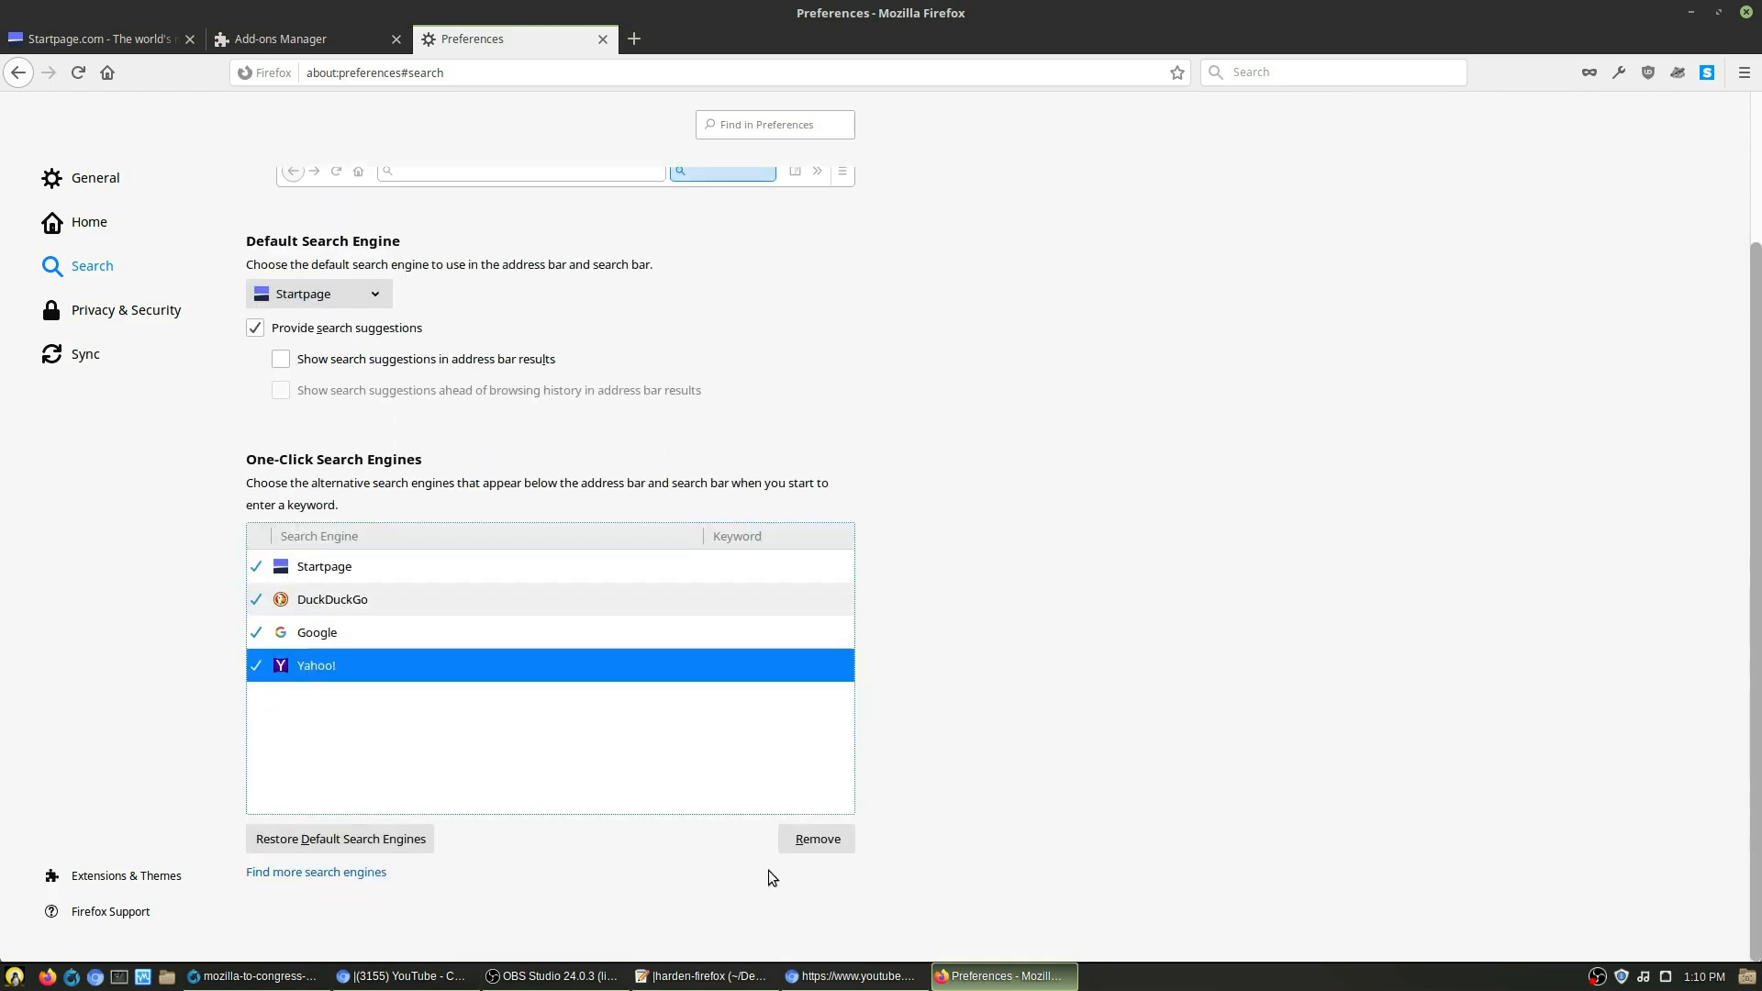
click(802, 846)
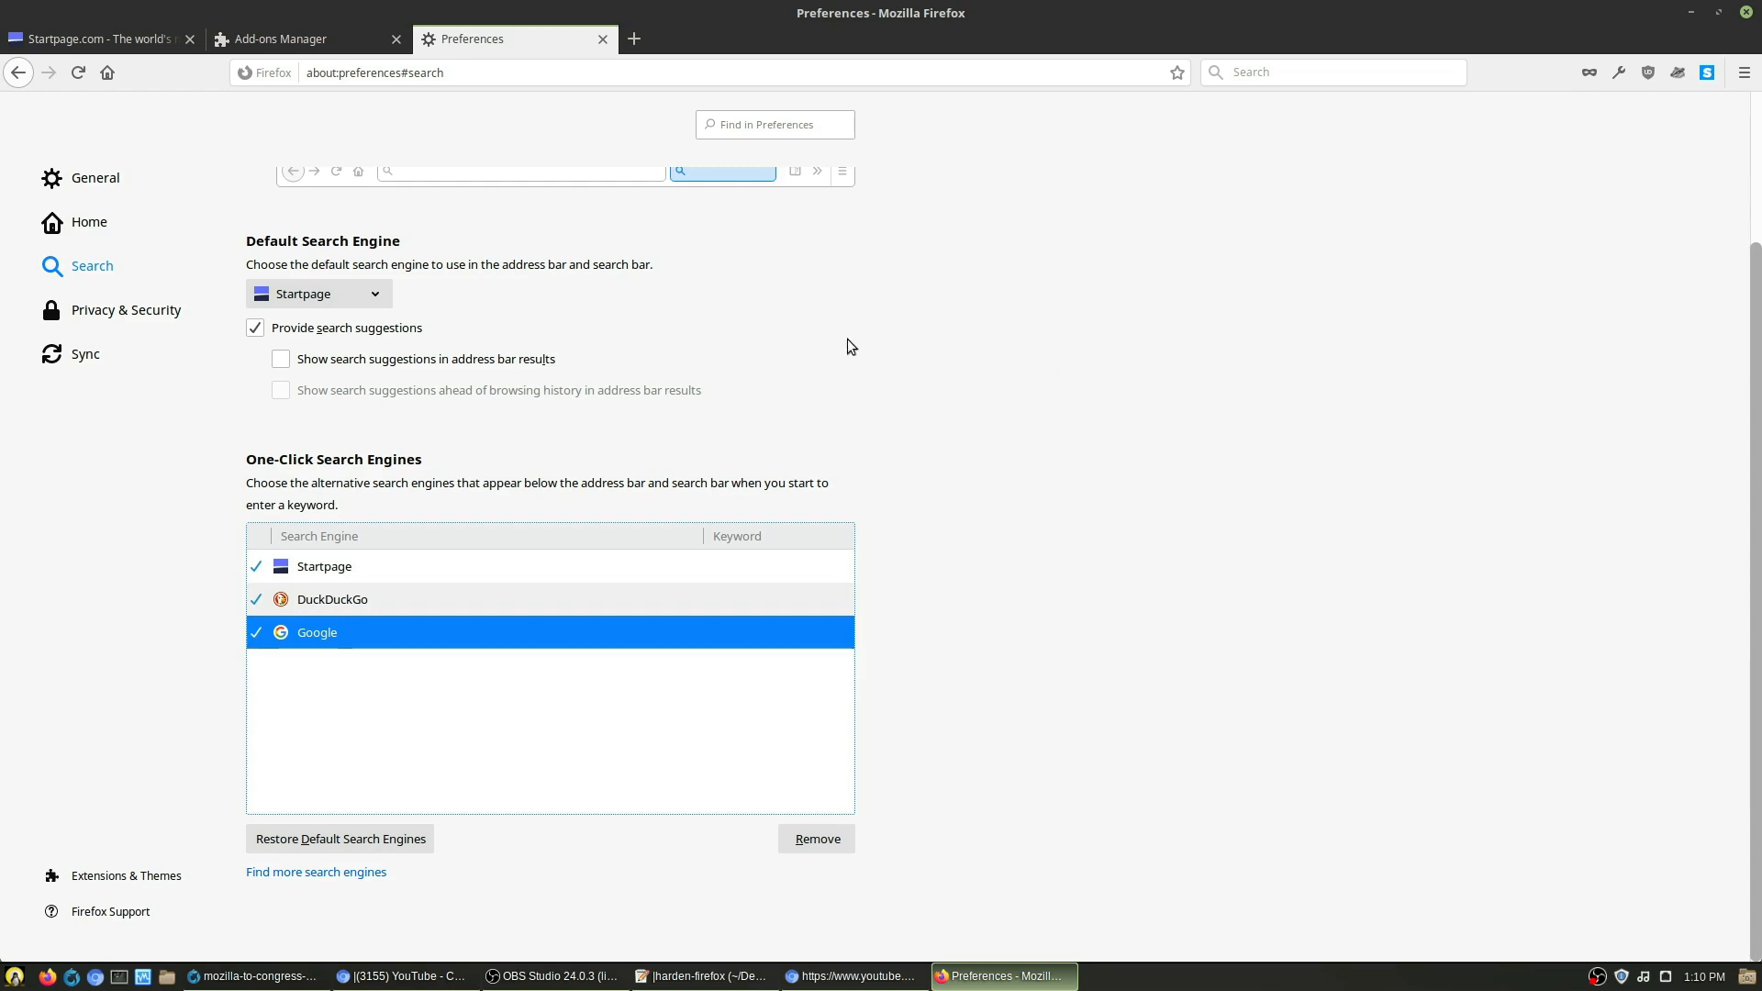
Step: Review the Privacy & Security settings and the Sync settings, and close the preferences
click(114, 310)
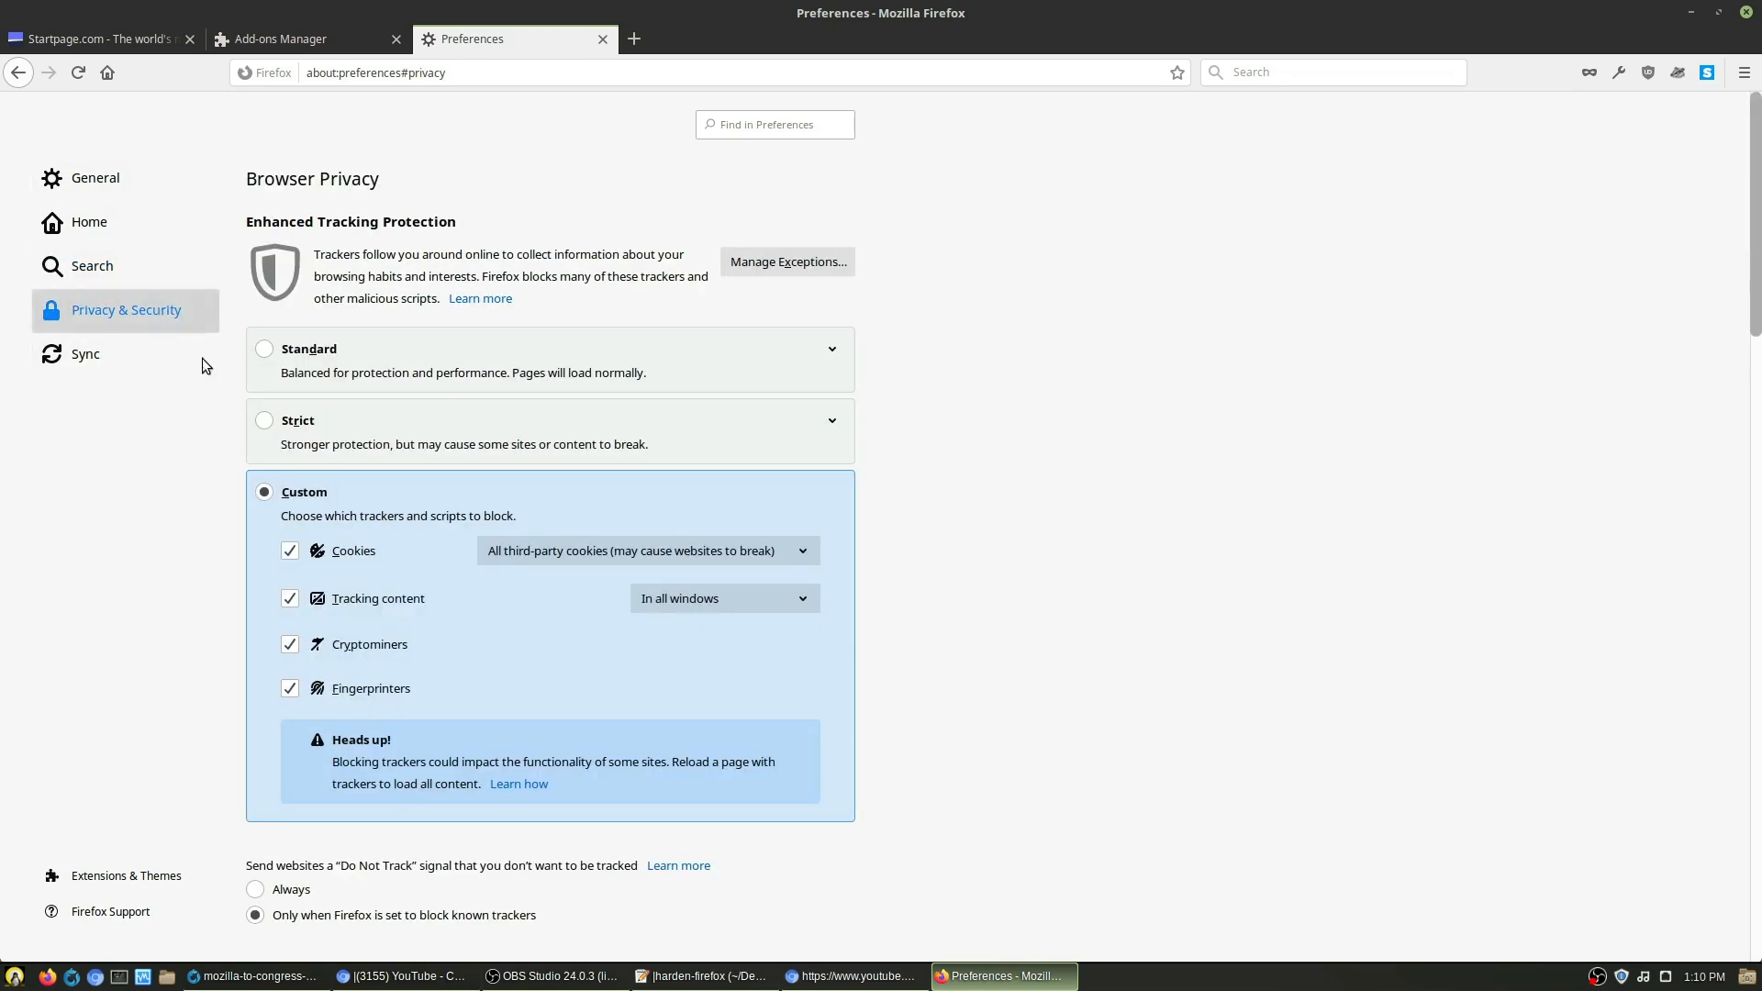
scroll(747, 472, down, 4)
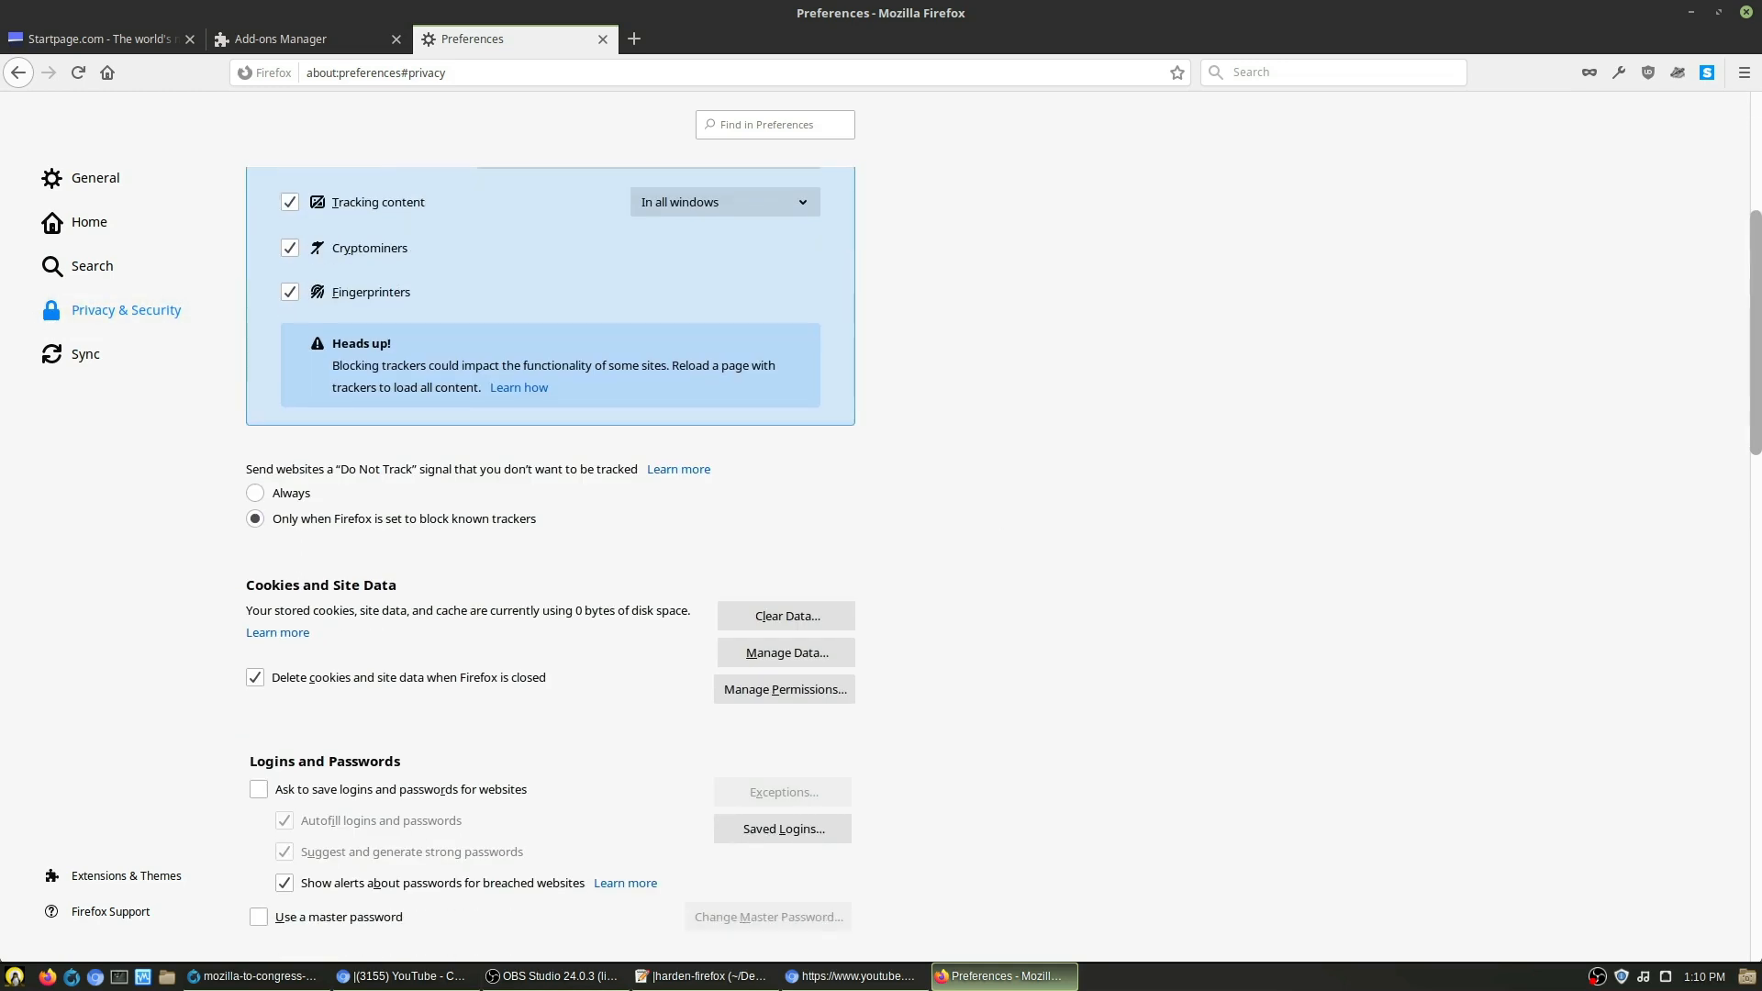
scroll(980, 519, down, 2)
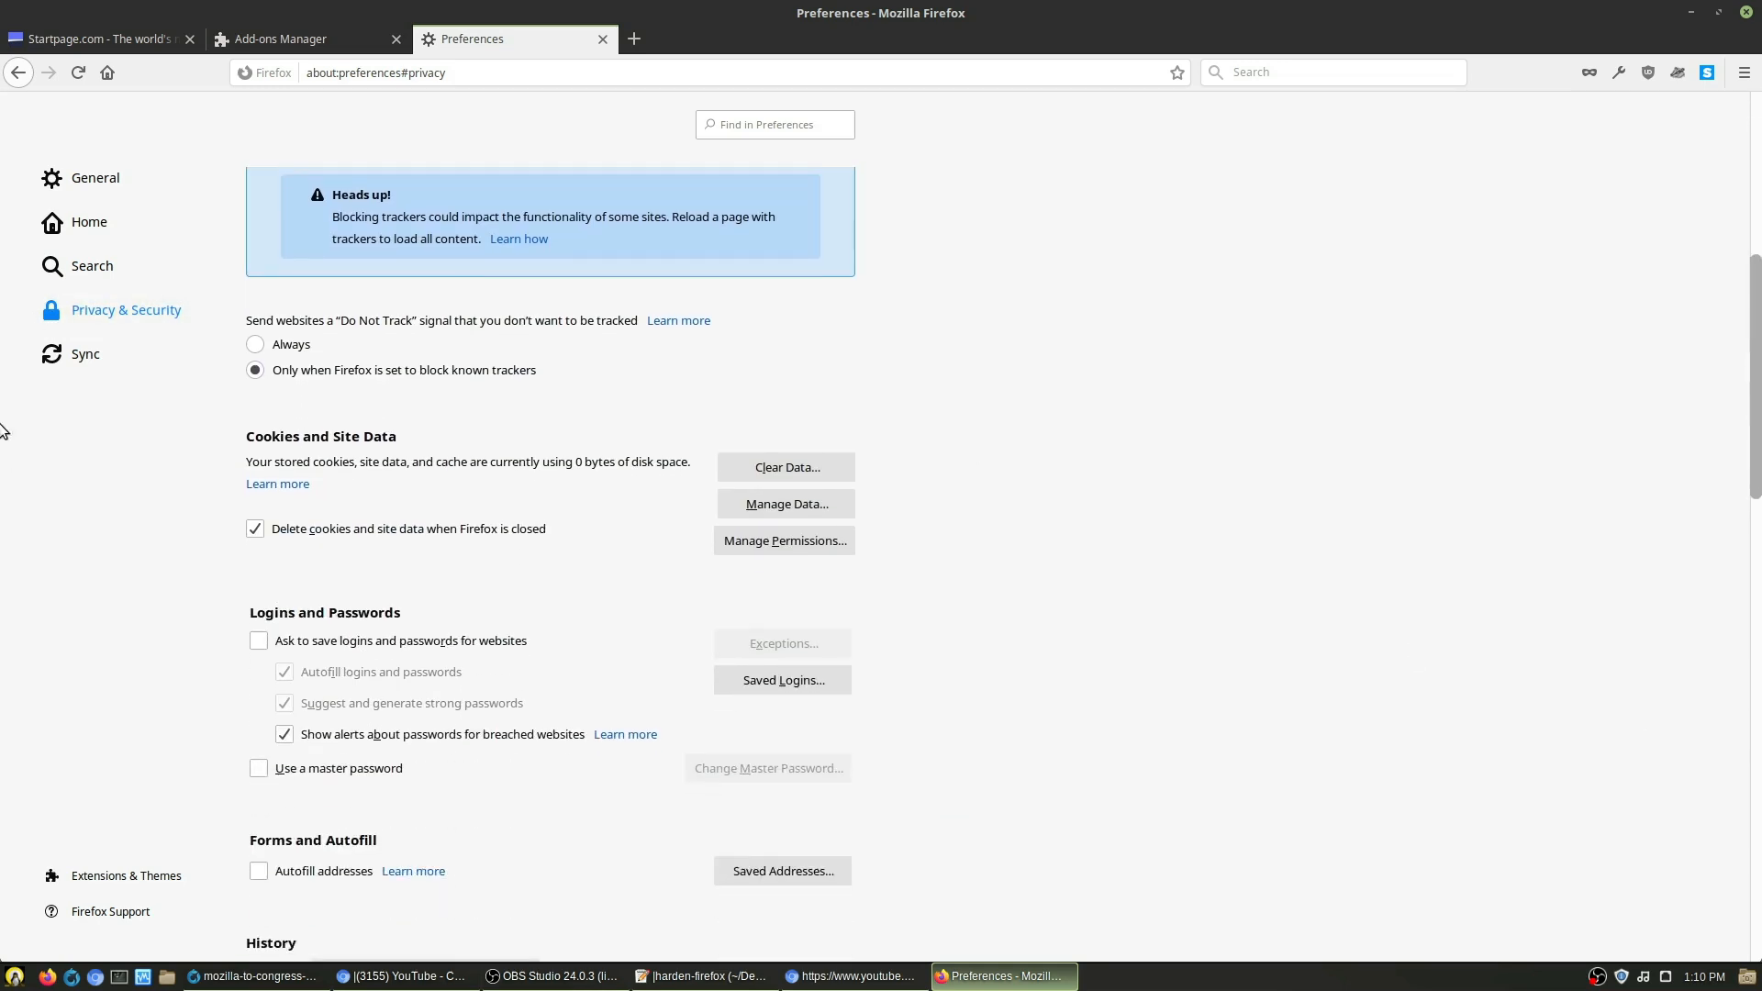
click(99, 357)
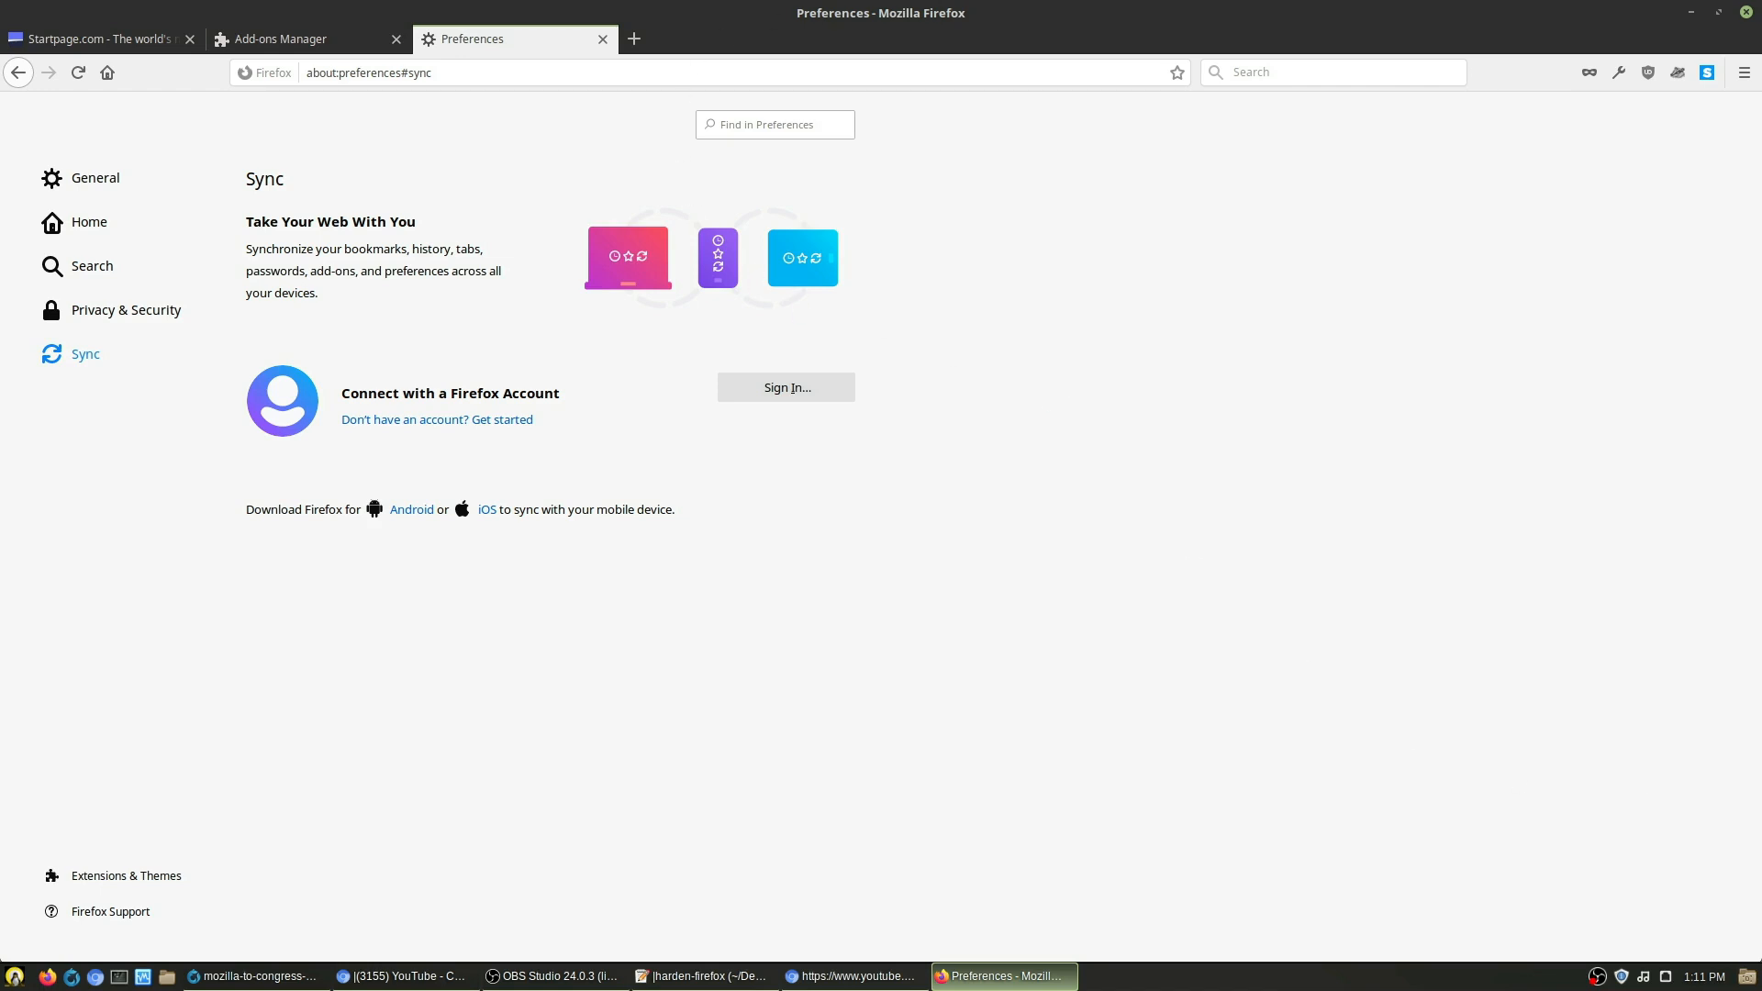
click(602, 39)
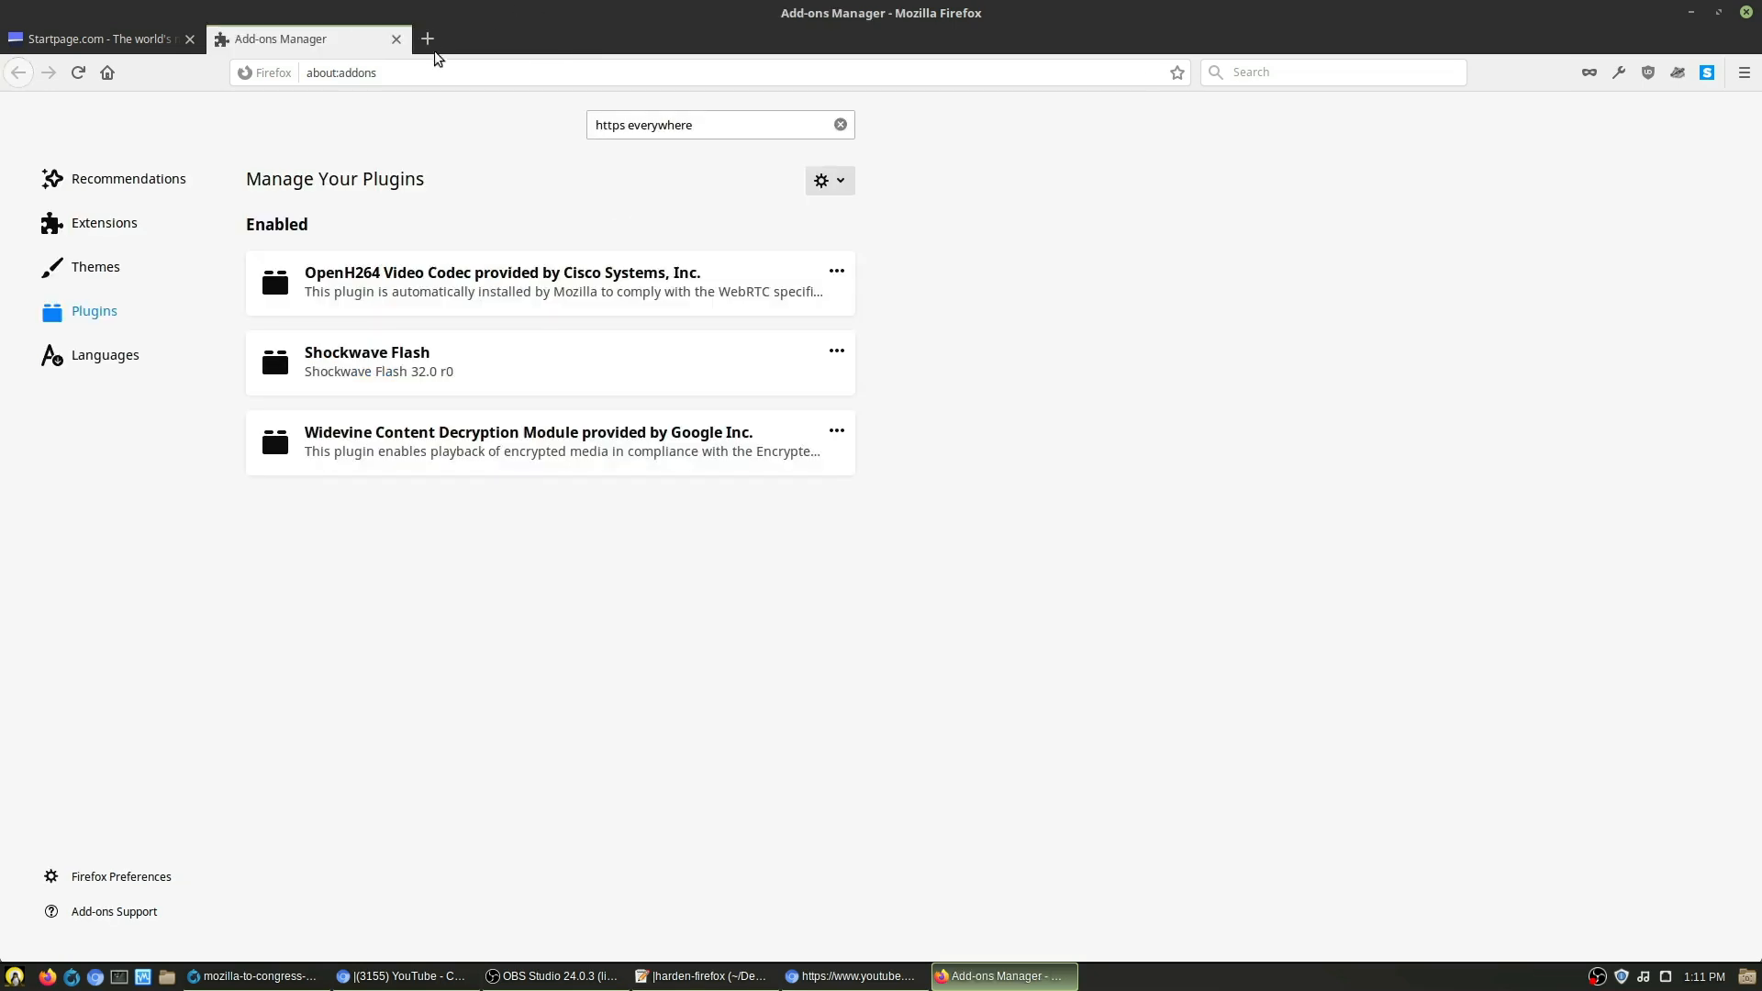
Step: Open about:config, turn off showing the warning next time, and accept the risk
click(439, 73)
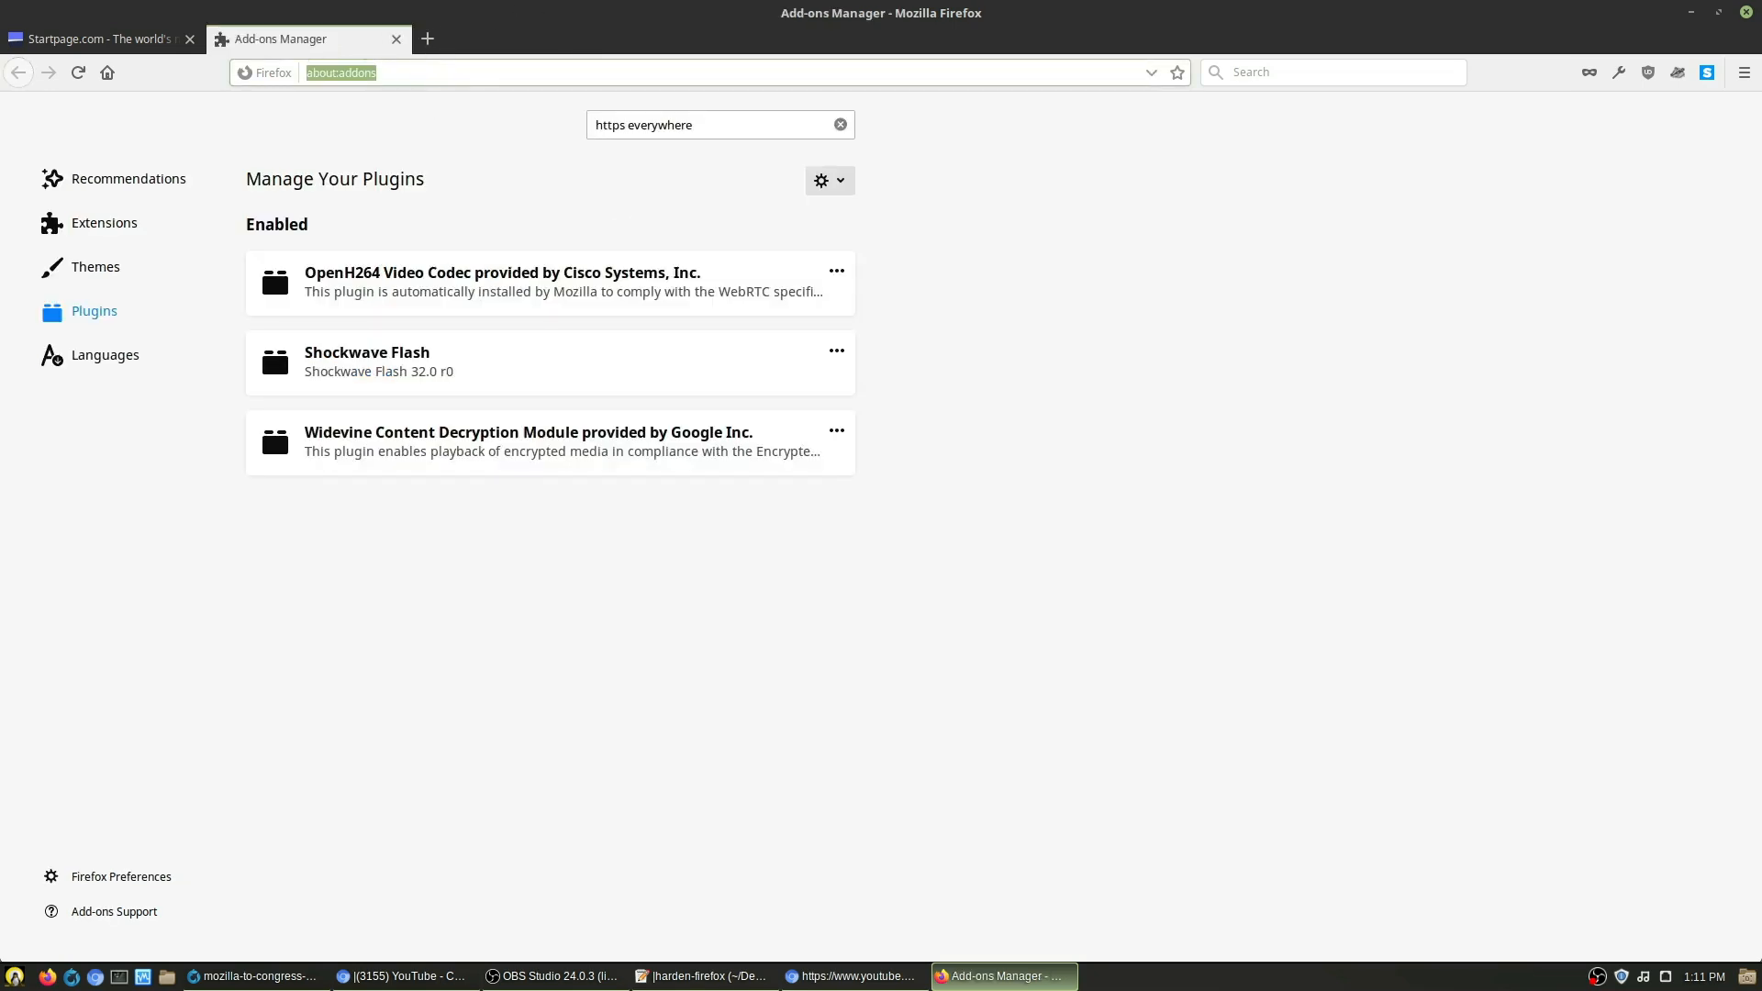
text(abo)
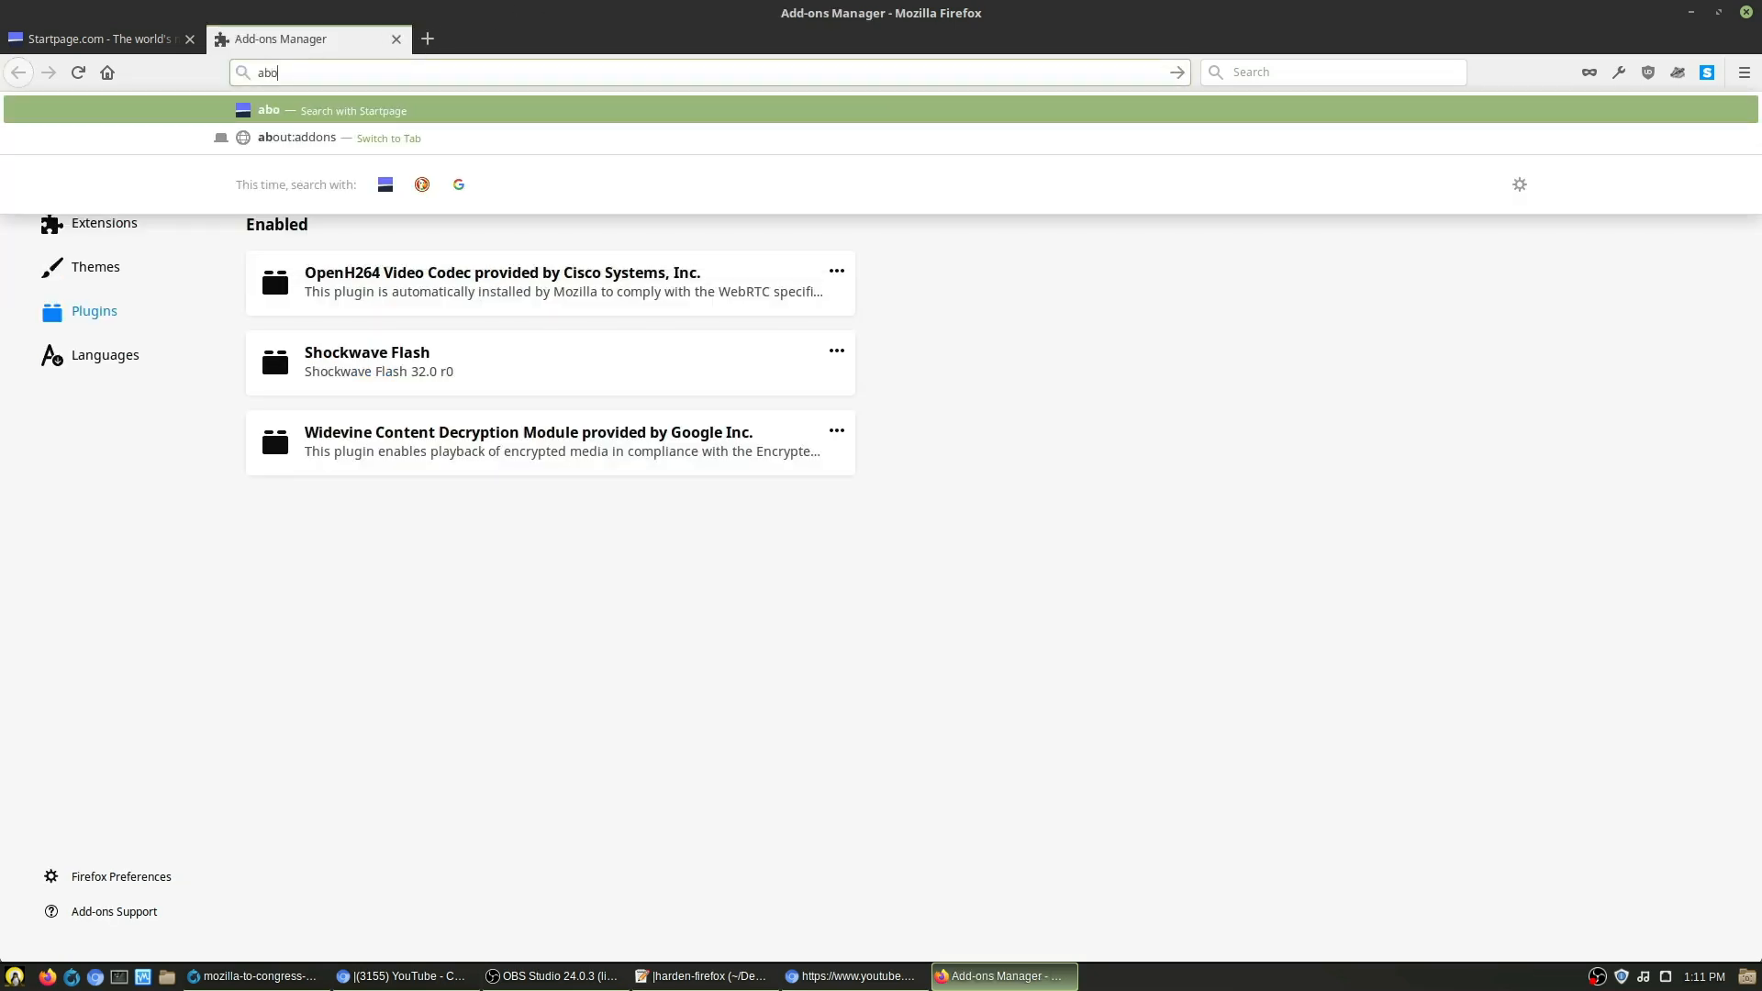
text(ut:config)
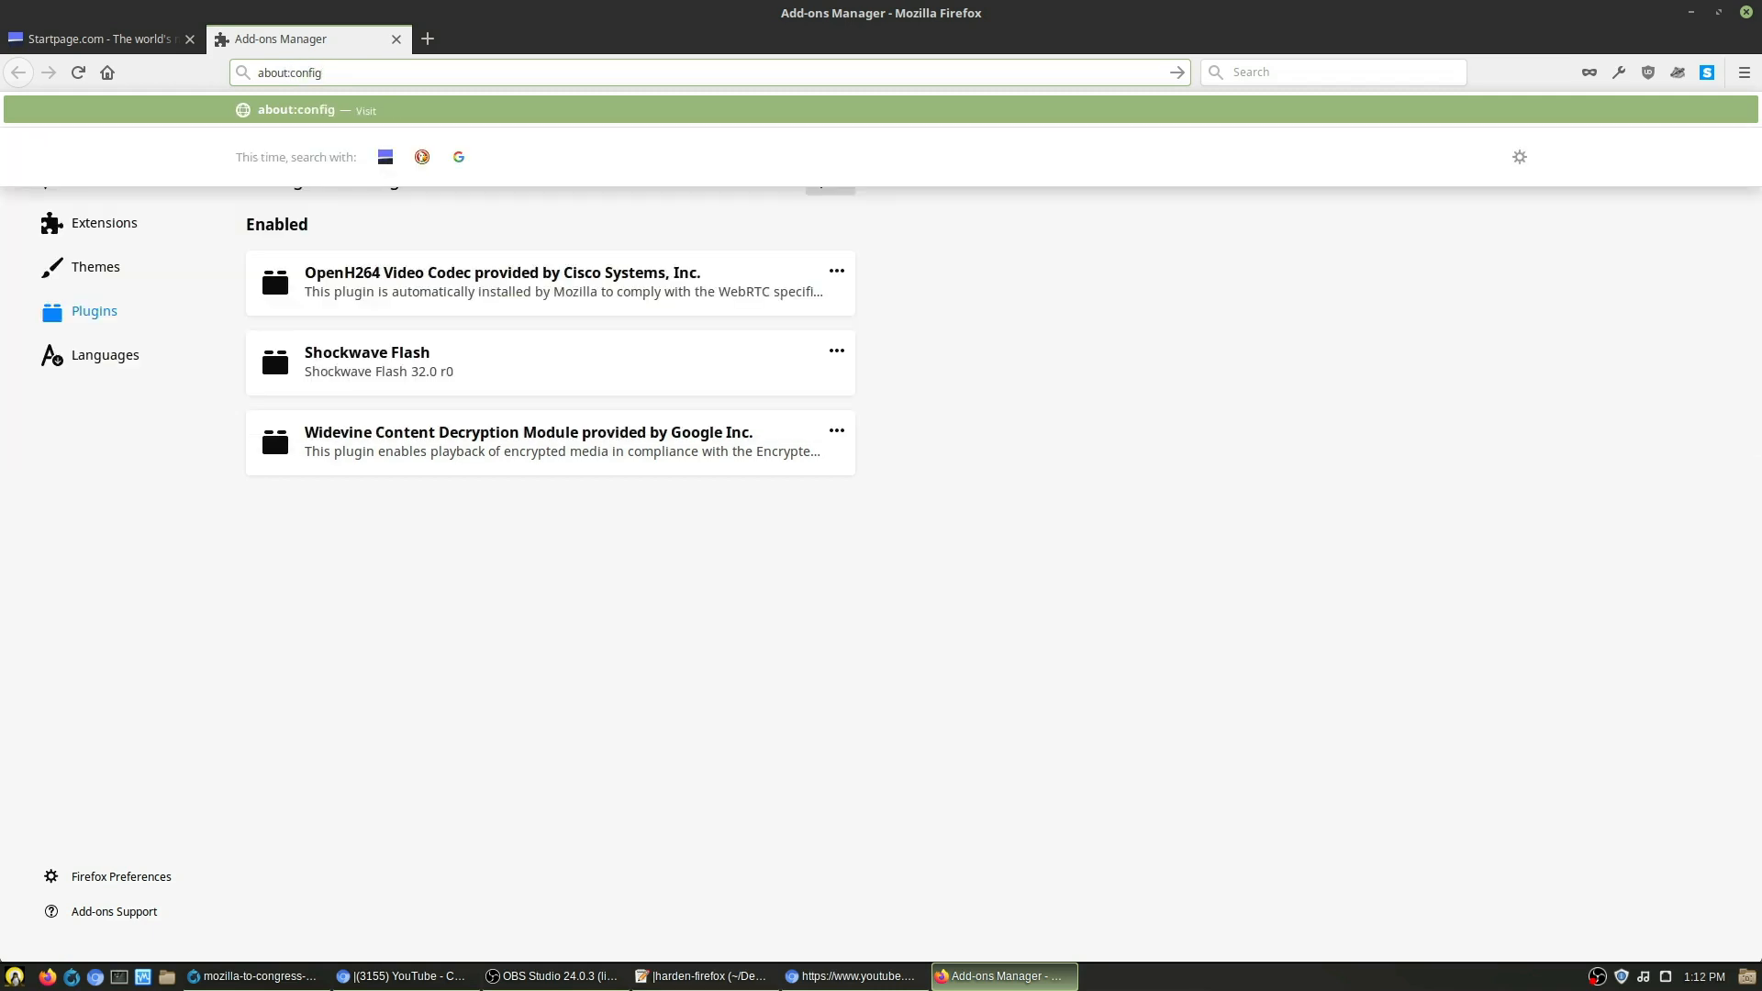
key(Return)
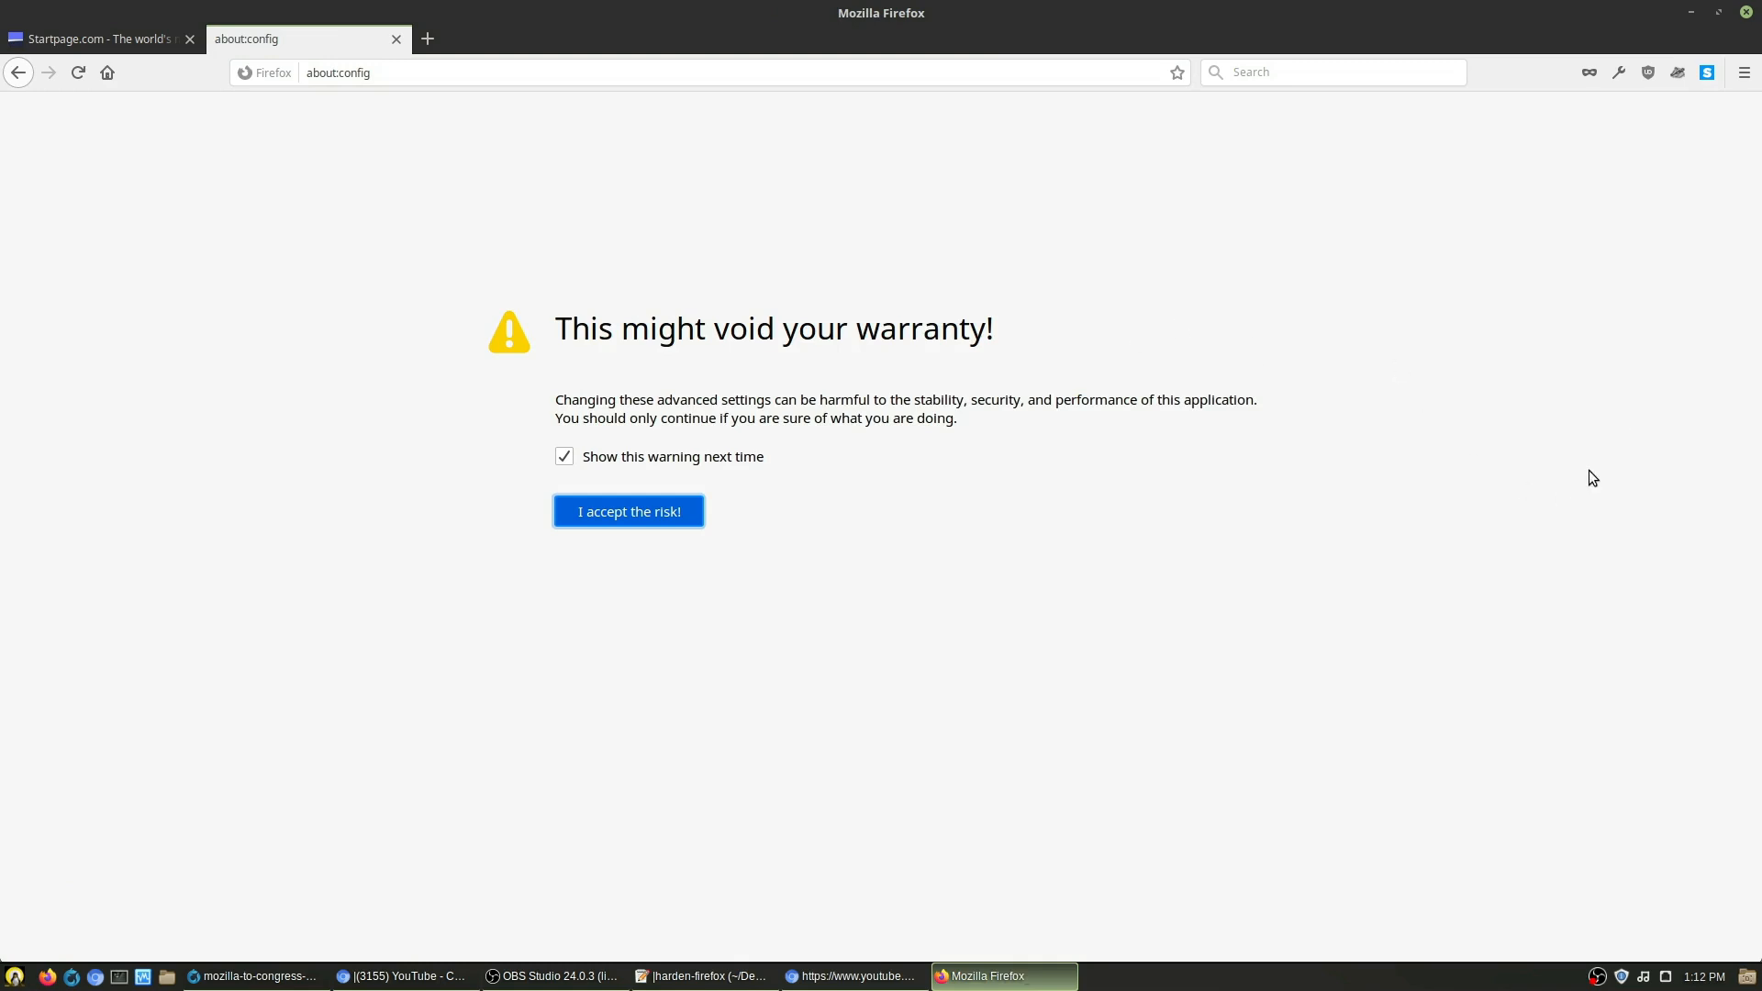
click(631, 453)
click(668, 519)
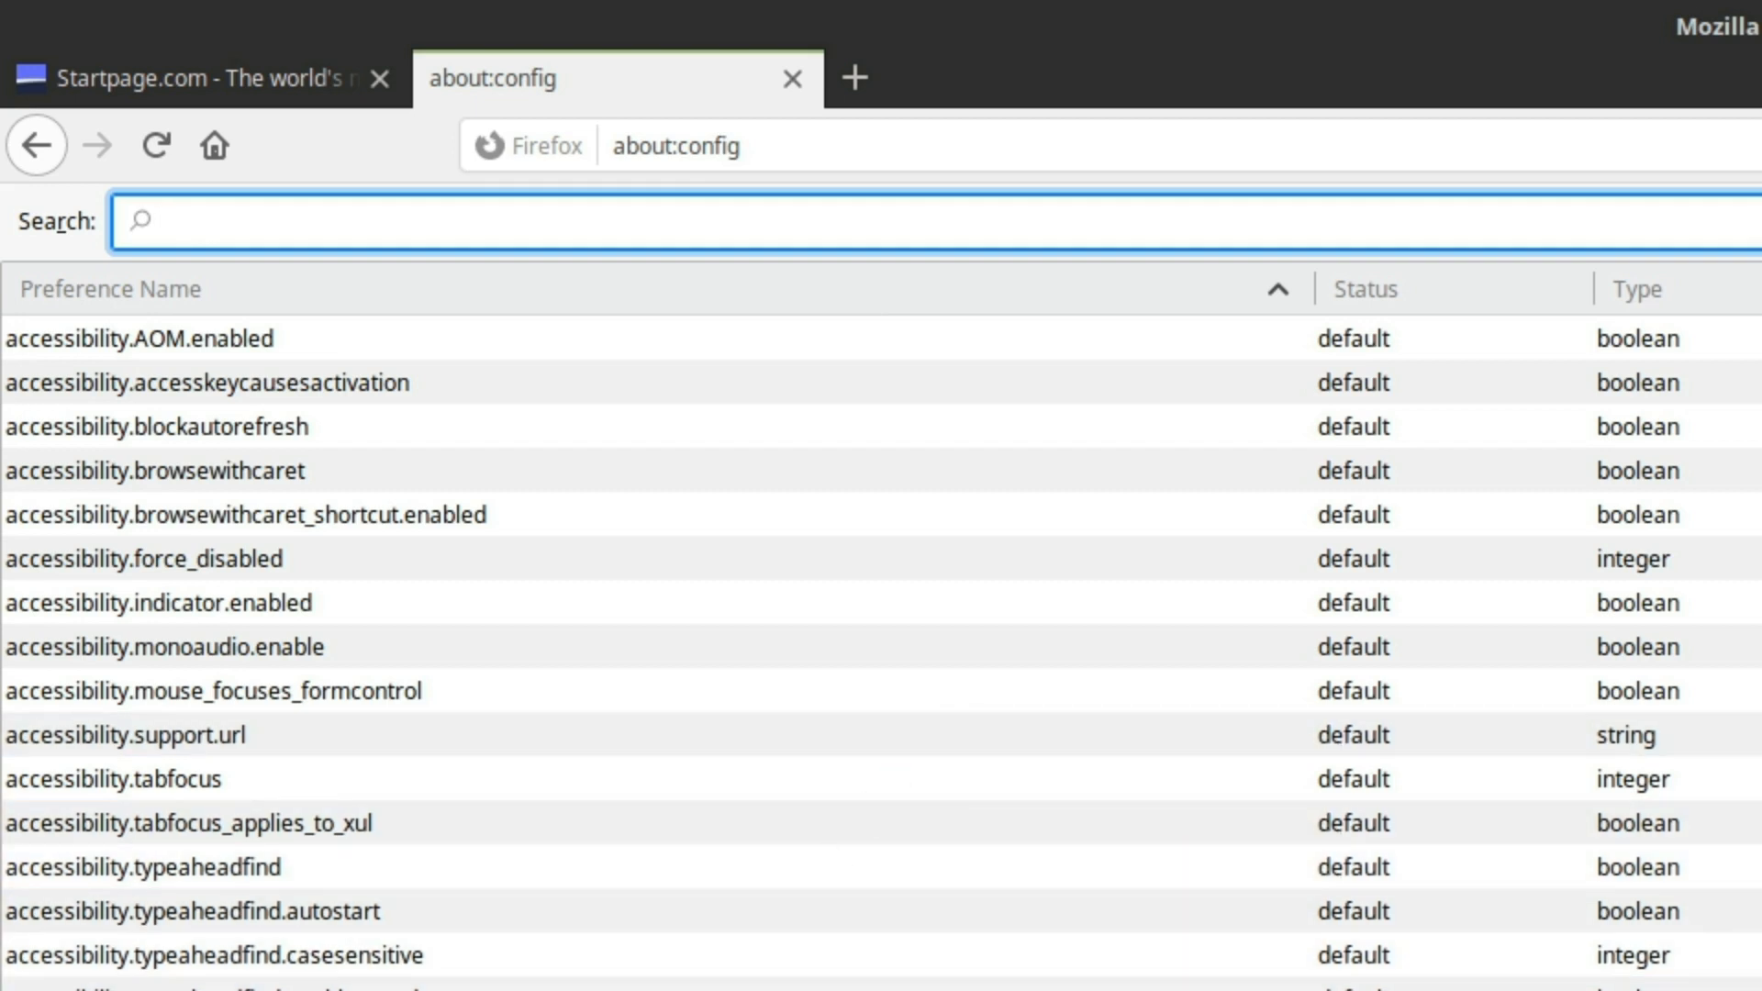
Step: Filter the advanced preferences by media.peerconnection.en and toggle media.peerconnection.enabled away from its default
scroll(830, 830, down, 5)
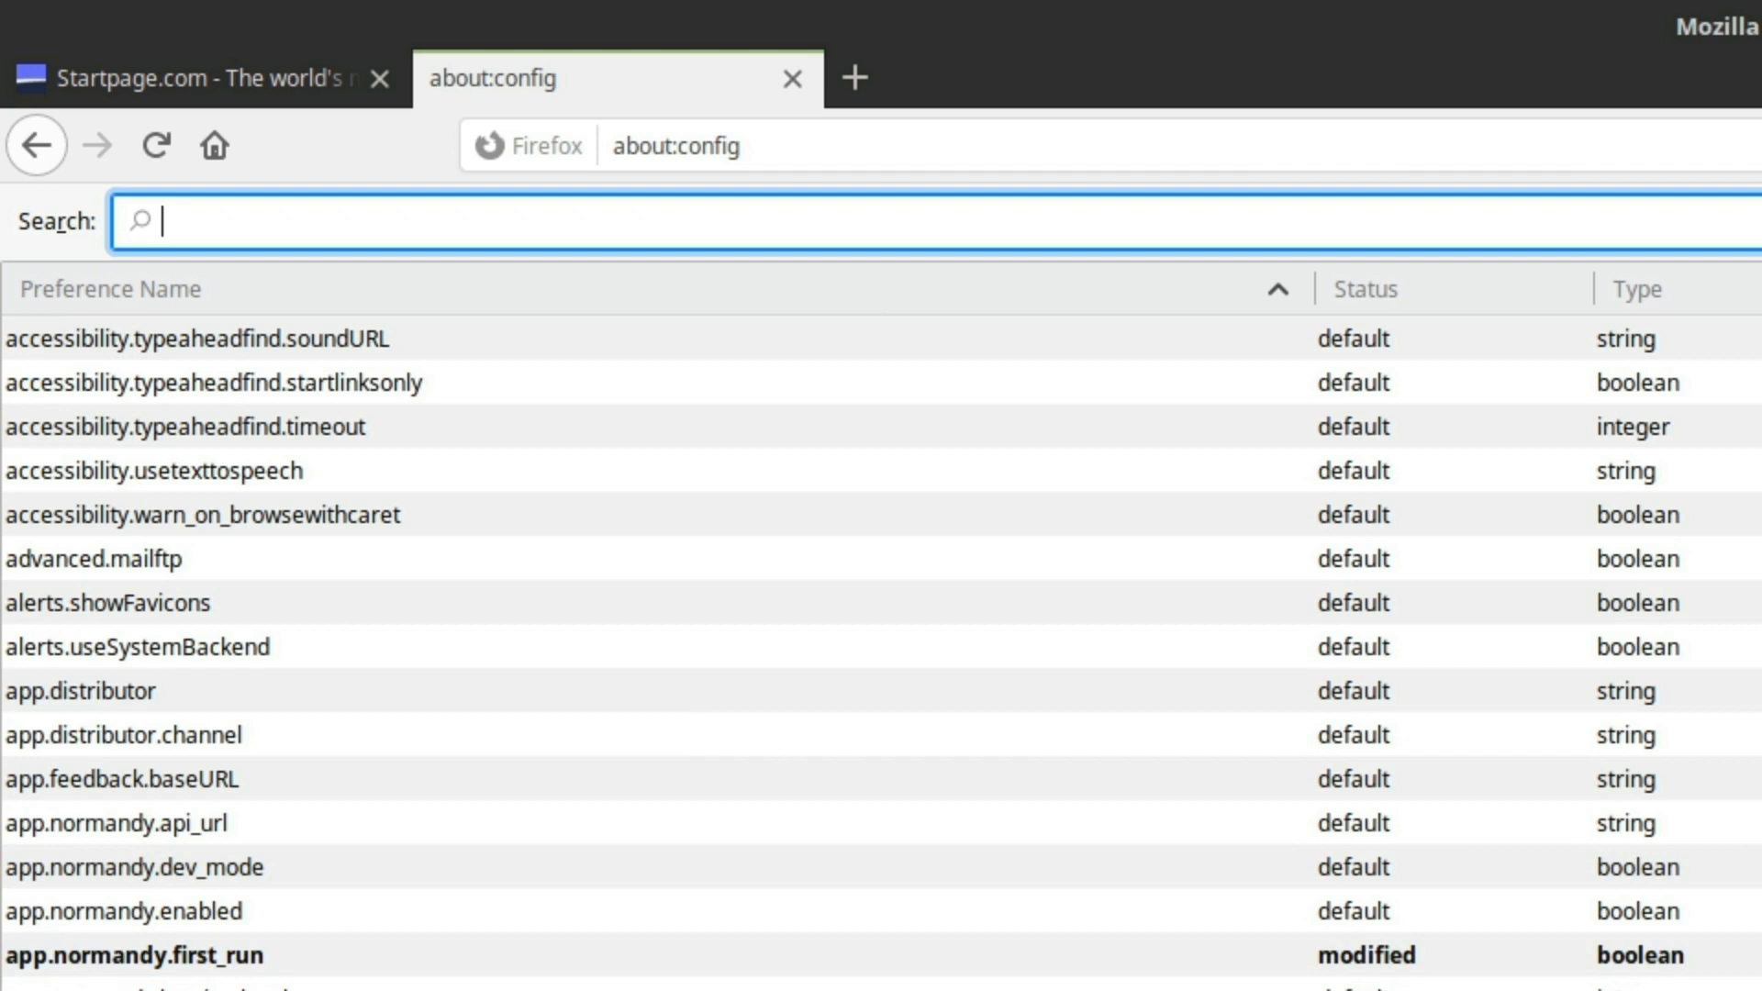
scroll(841, 890, down, 6)
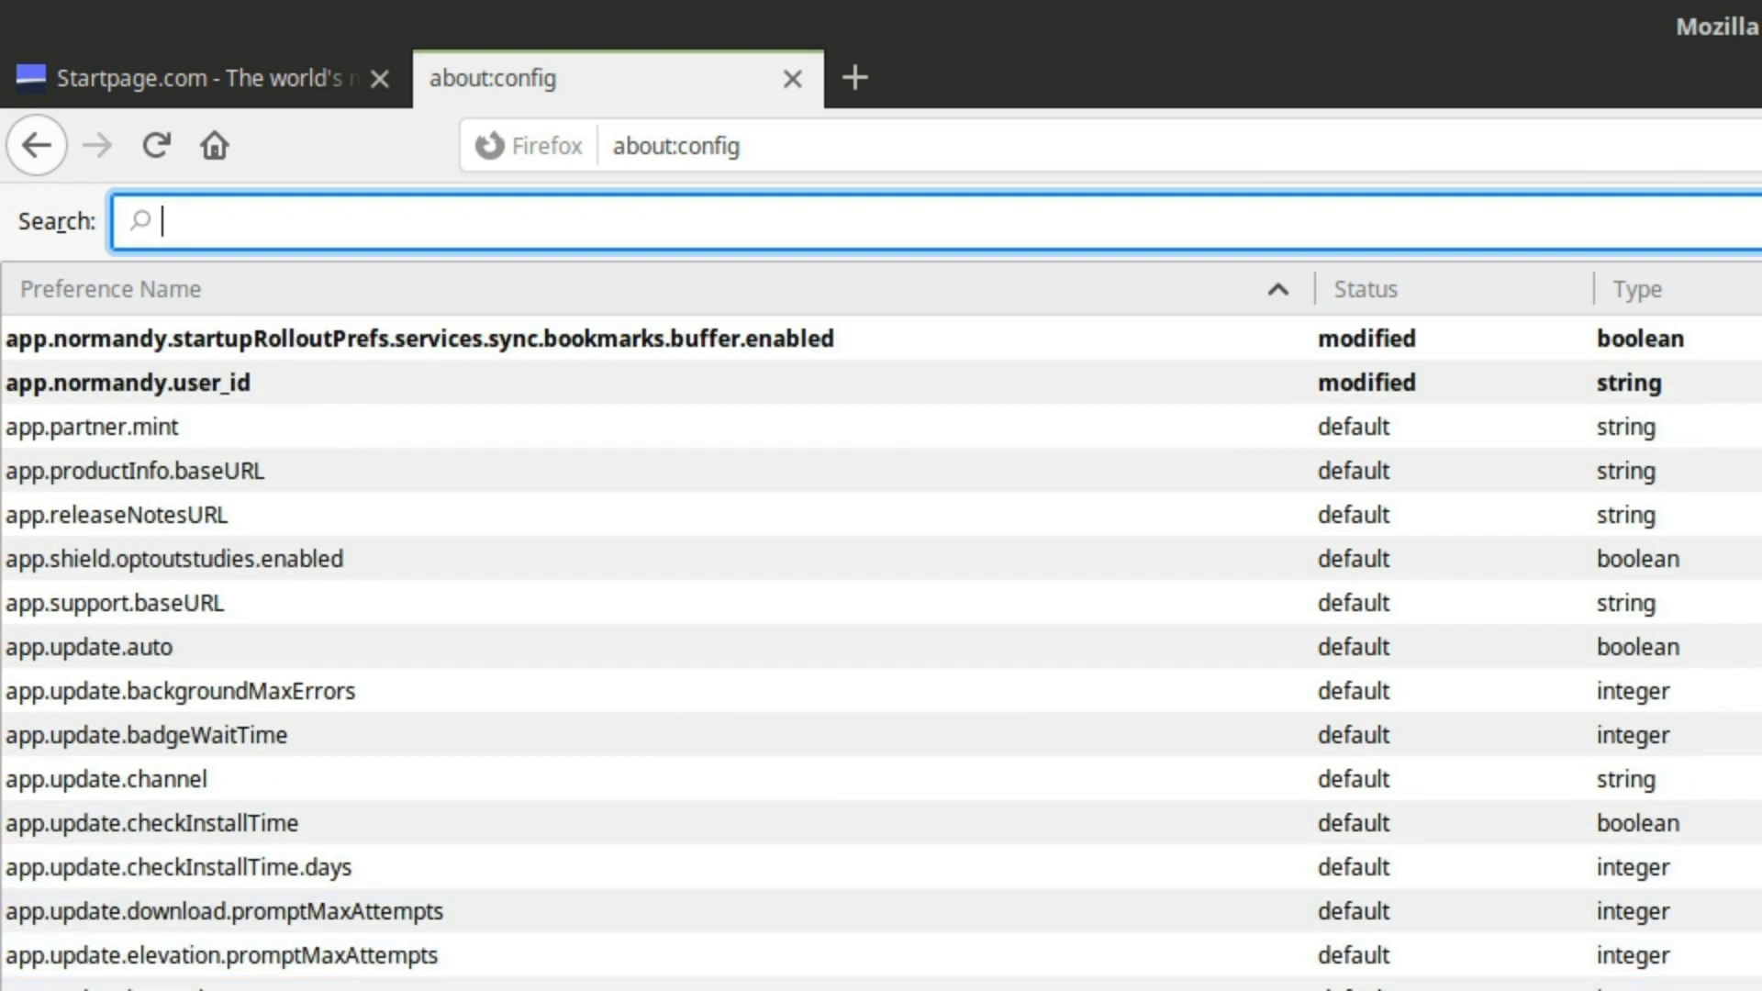
scroll(1126, 767, up, 12)
click(1039, 736)
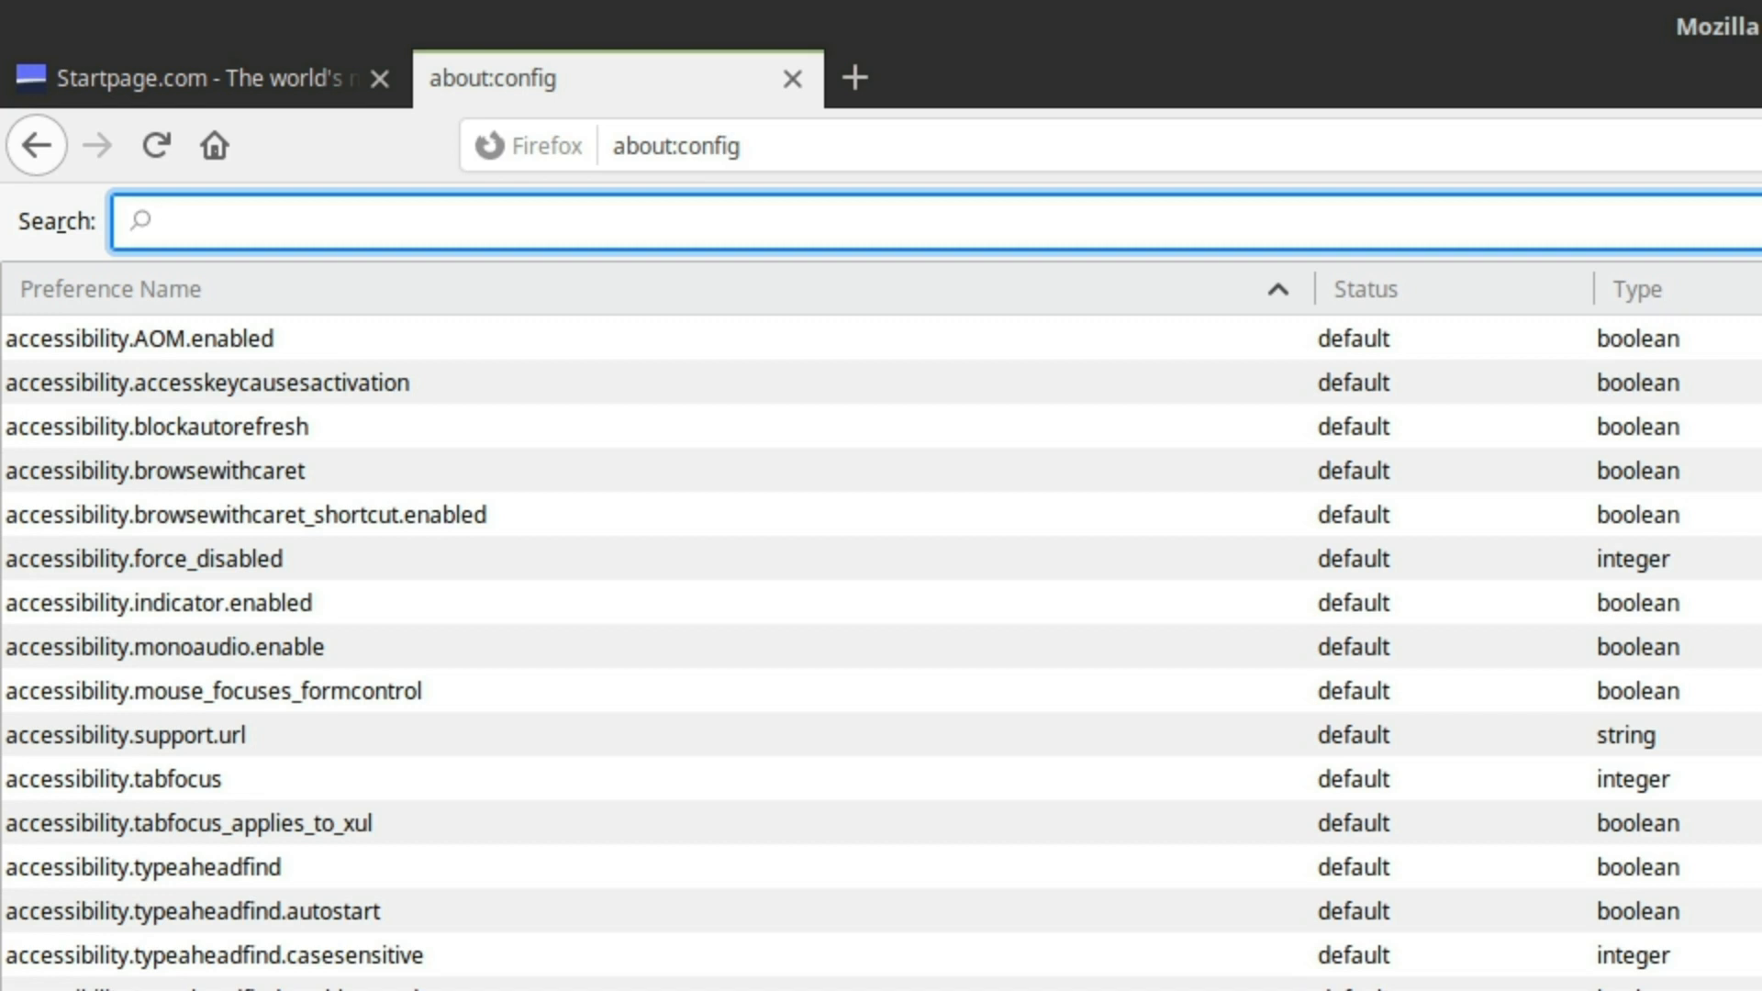
text(media)
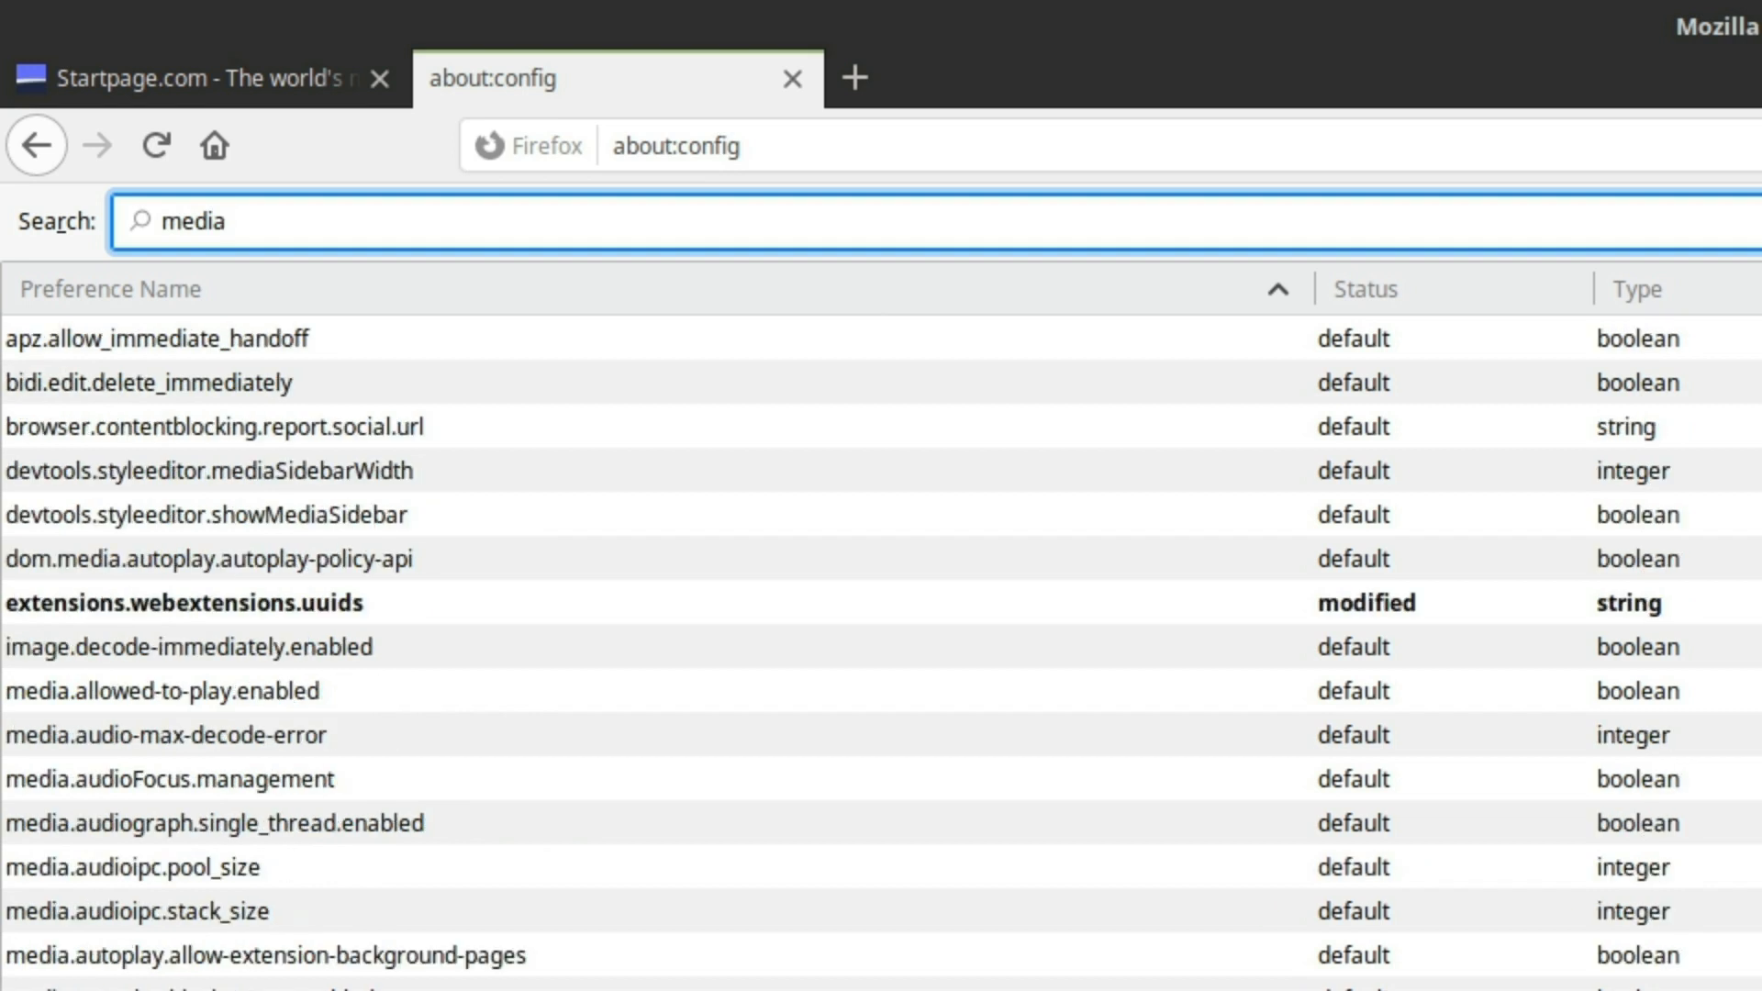
text(.peer)
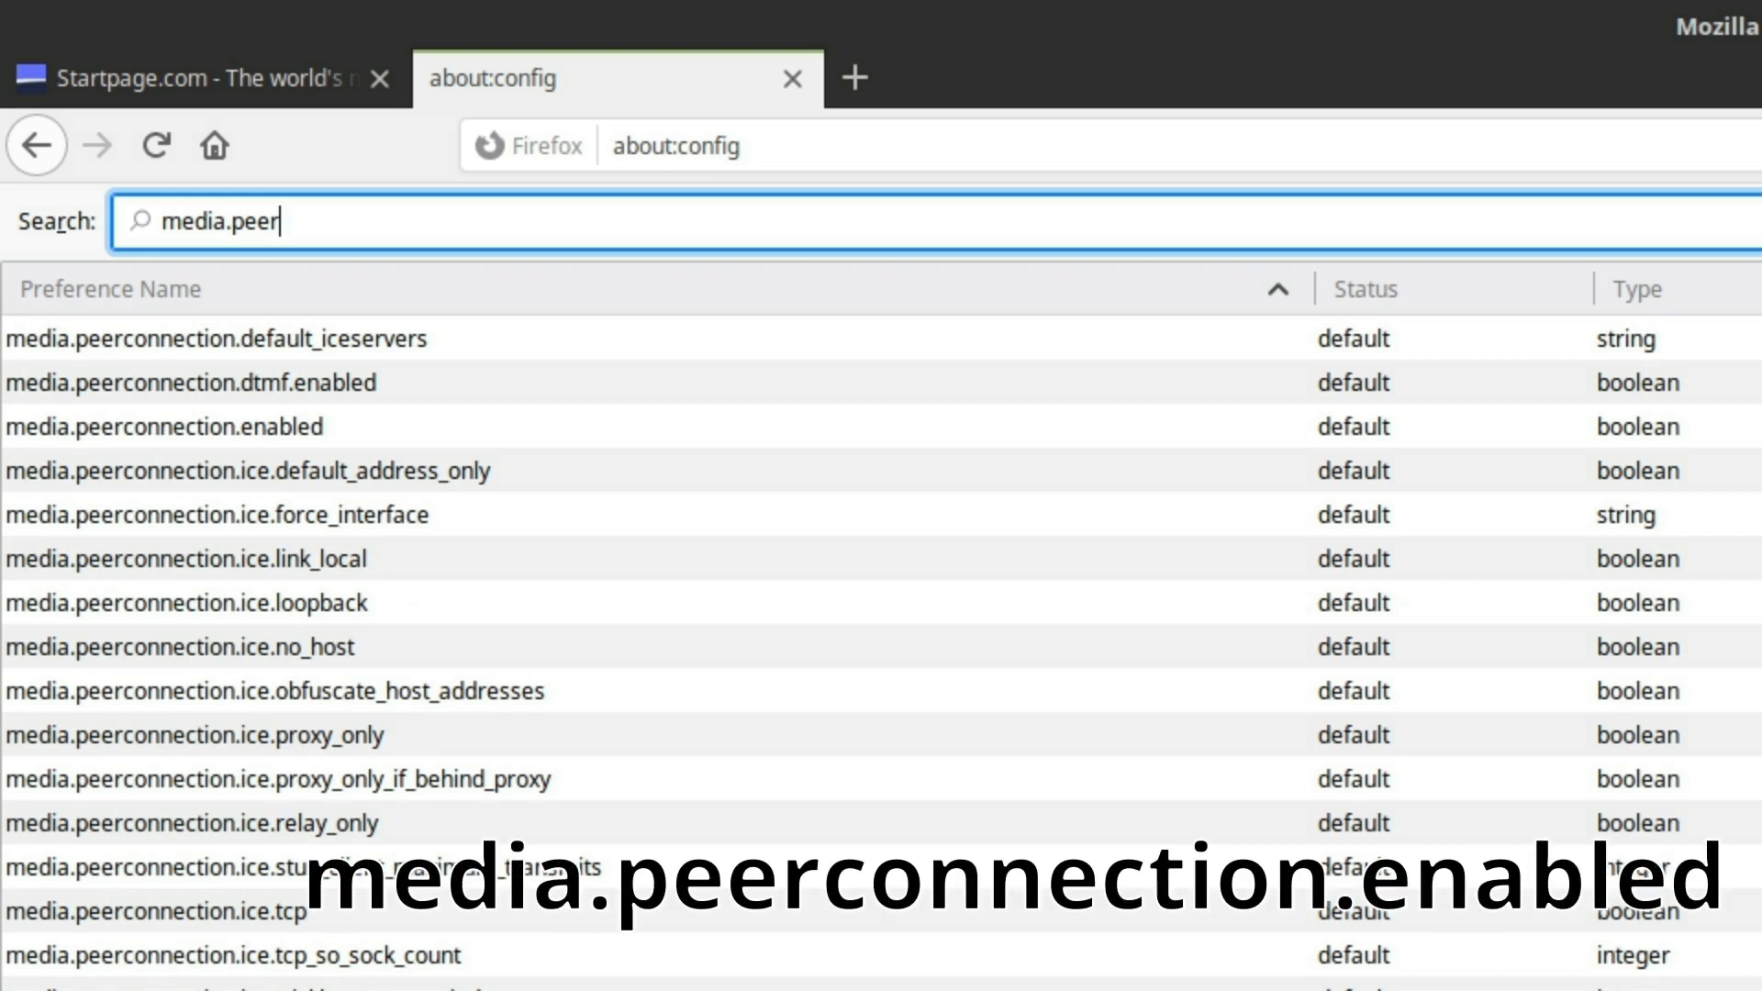
text(connection)
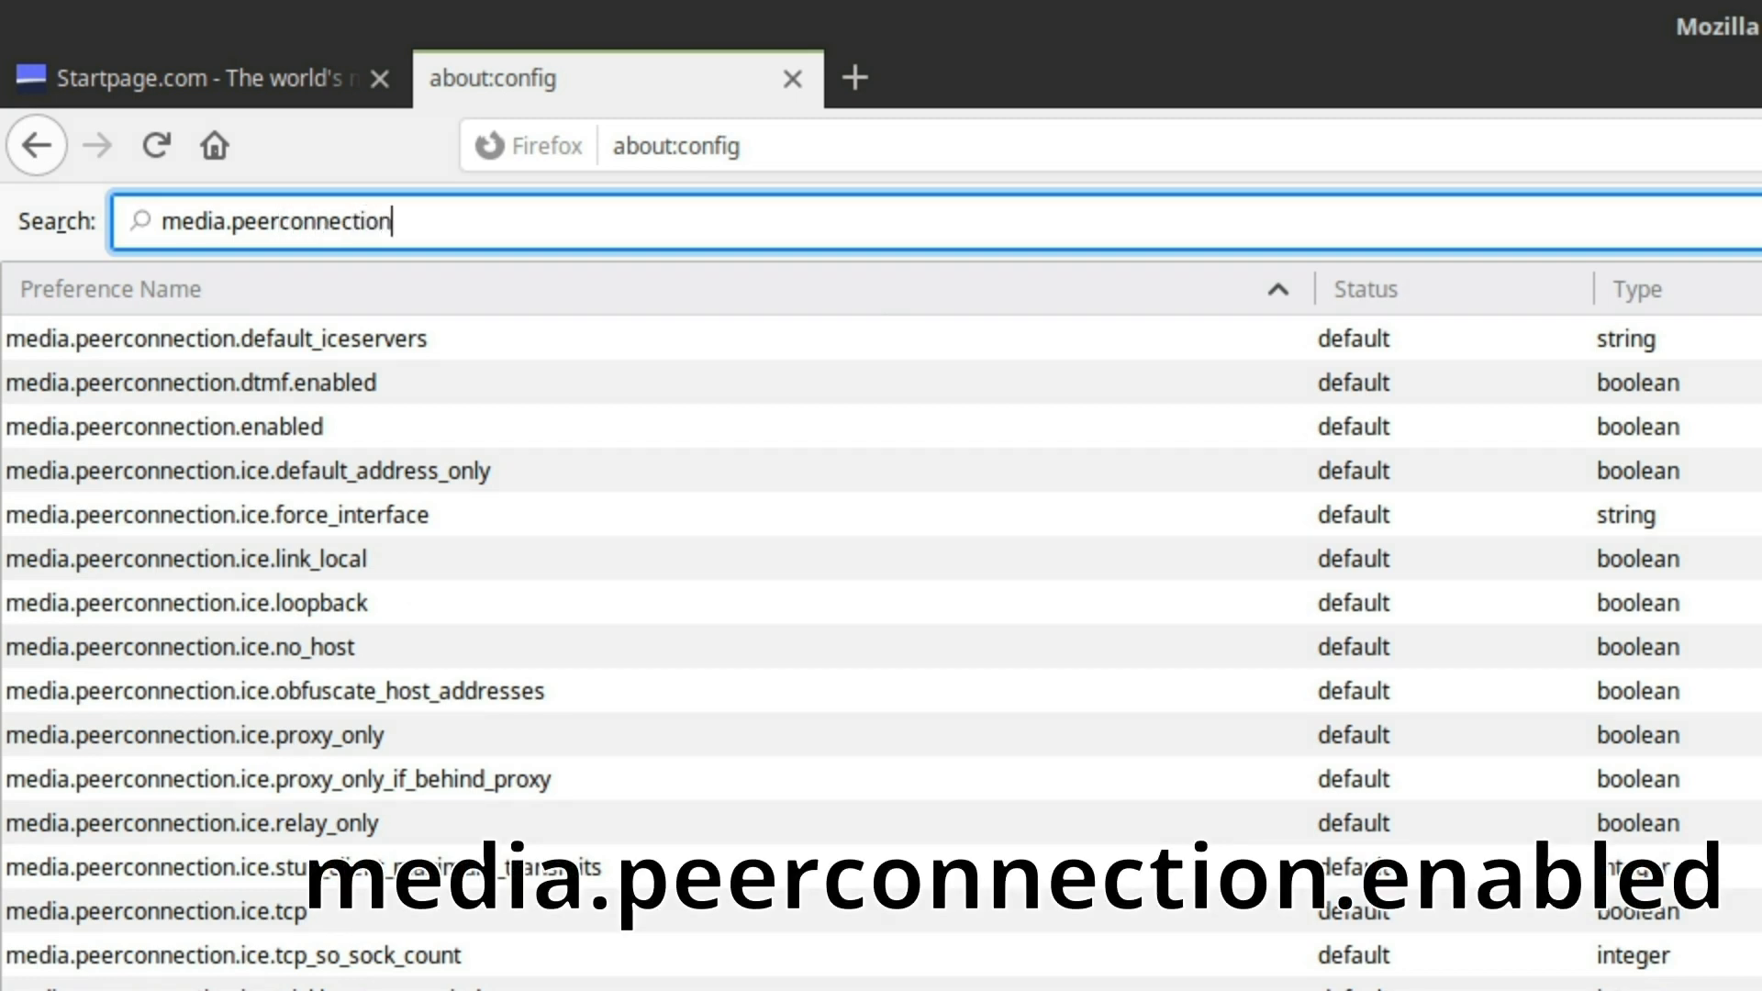
text(.en)
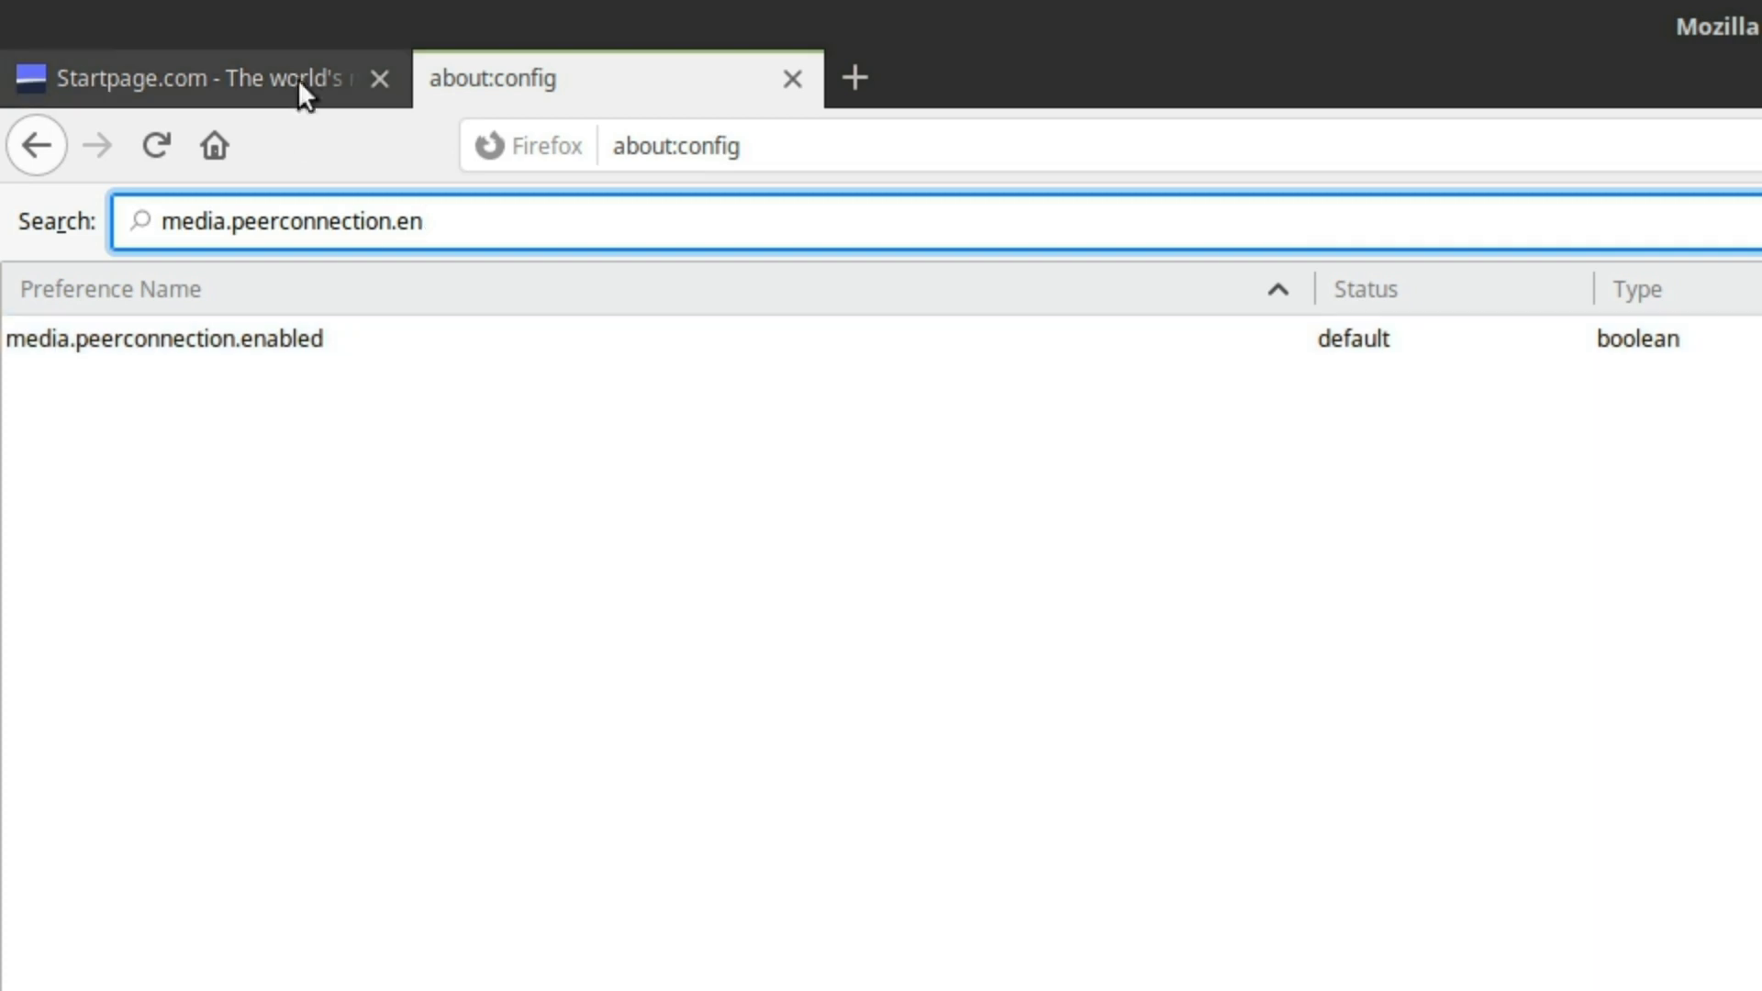
double_click(327, 338)
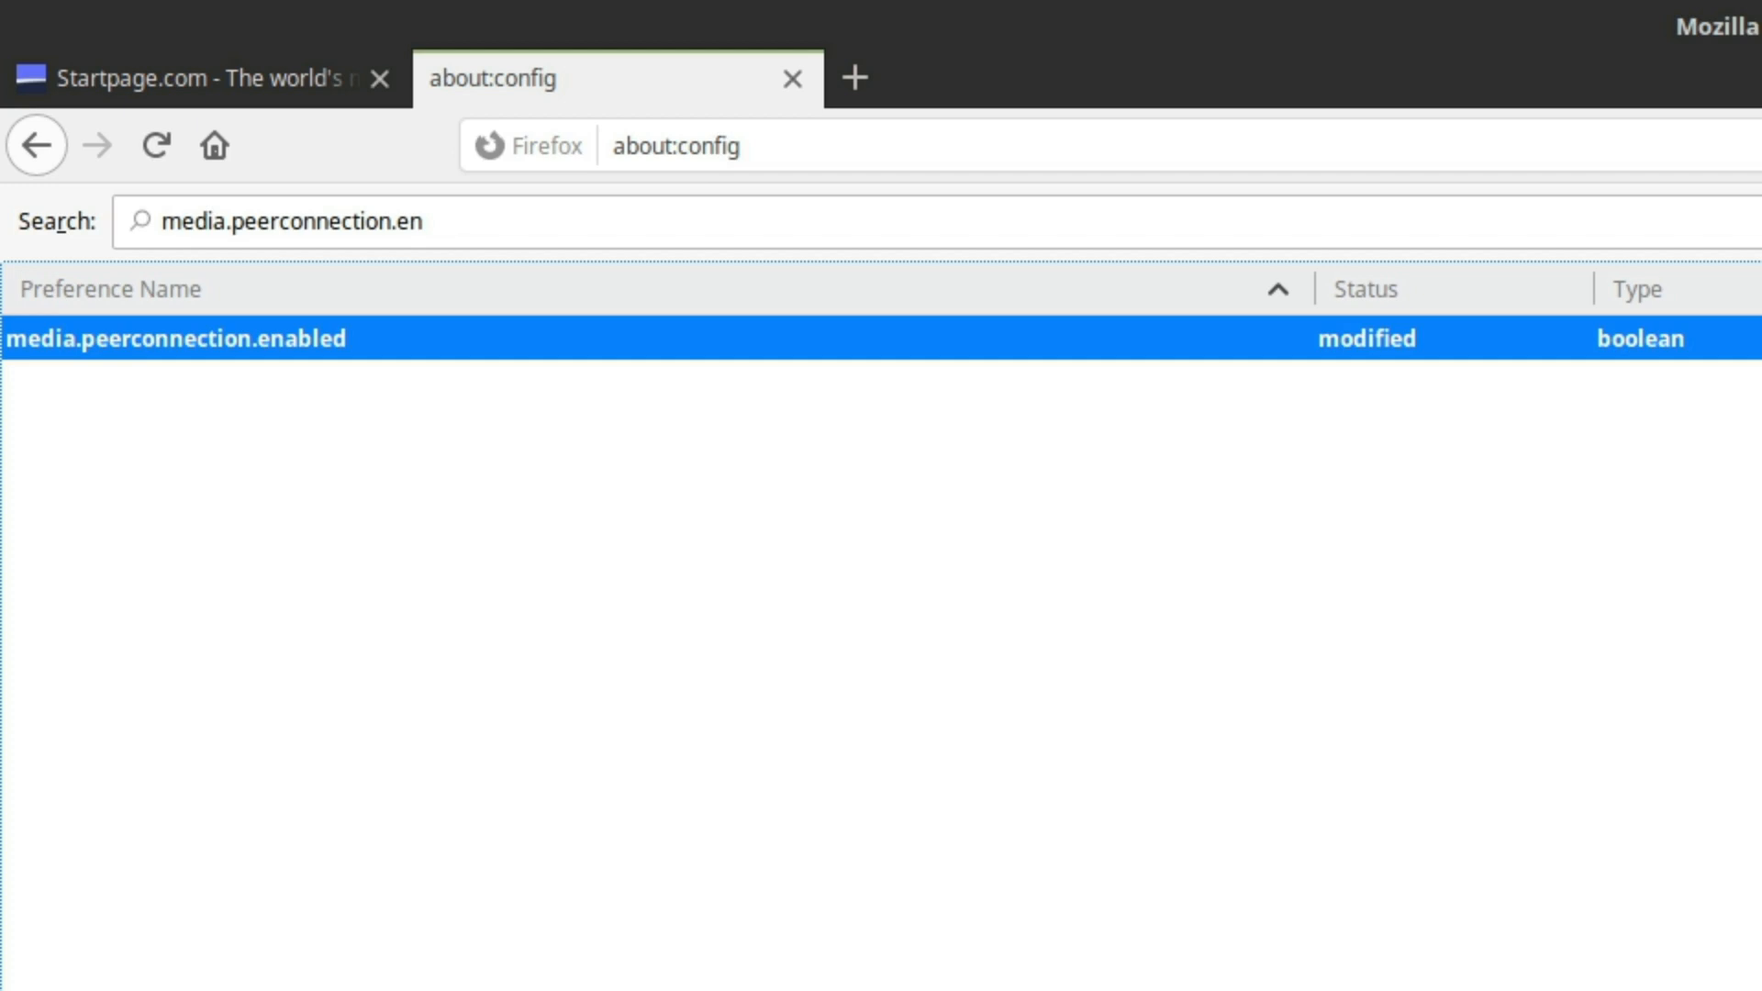
Step: Filter the preferences by privacy.resi and toggle privacy.resistFingerprinting away from its default
triple_click(493, 224)
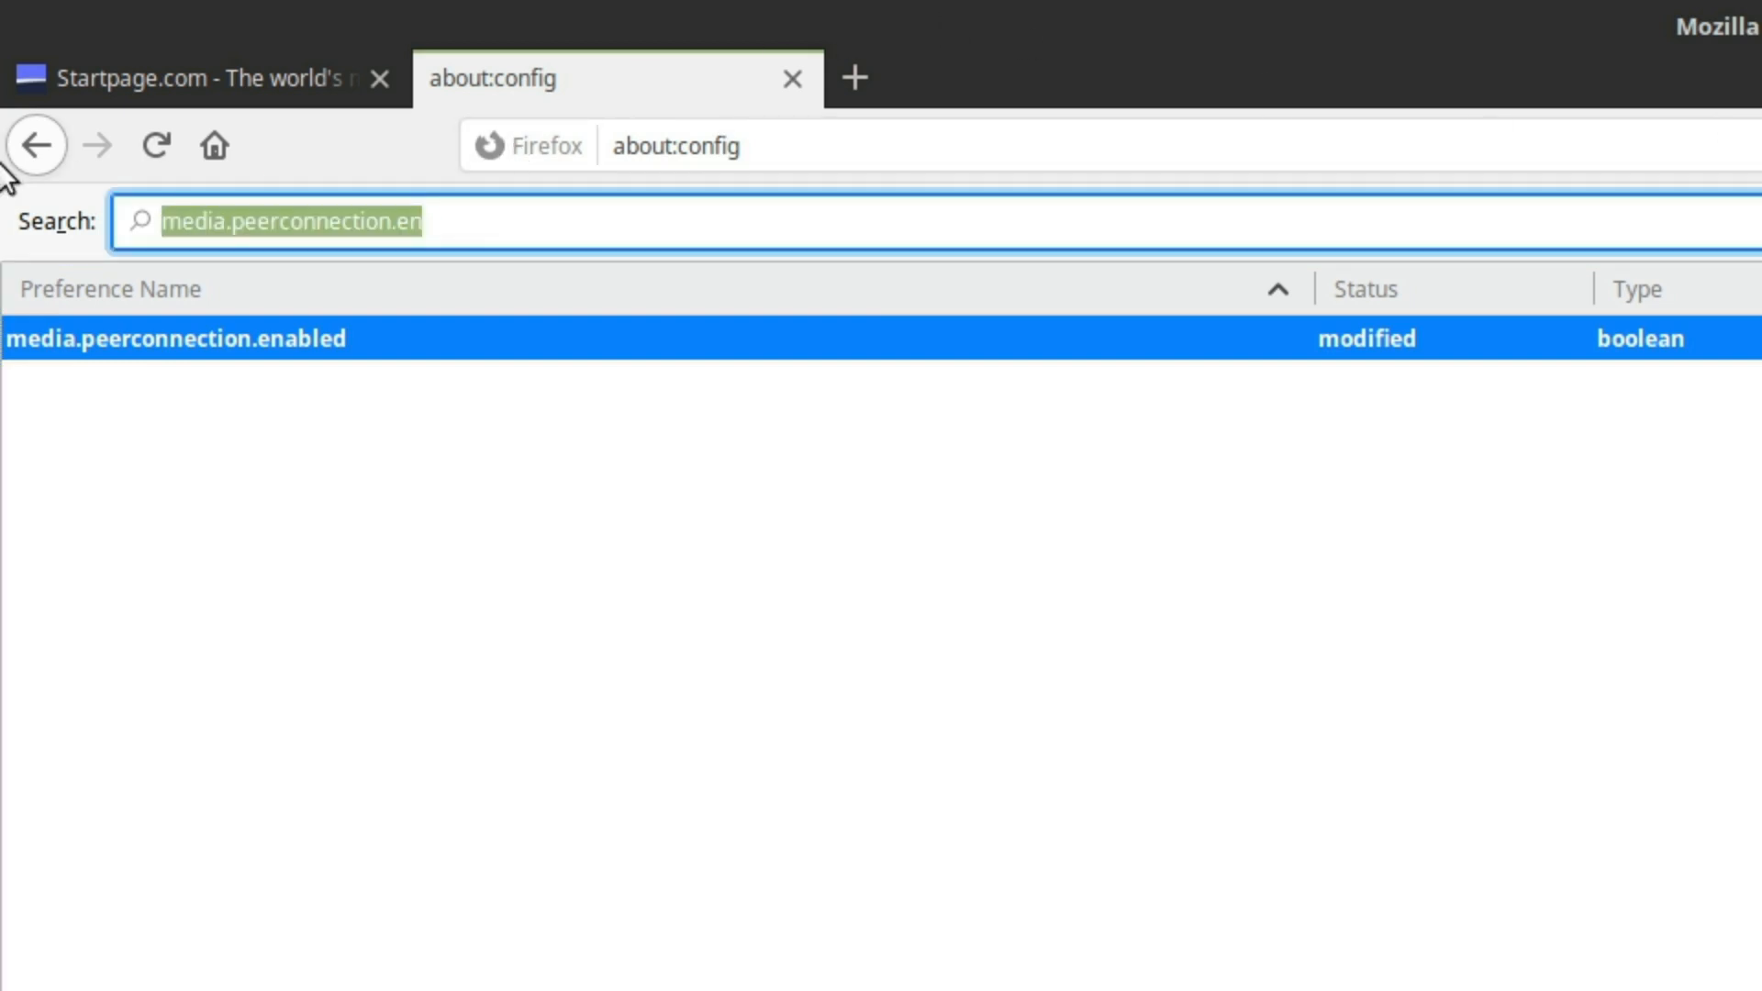
text(priv)
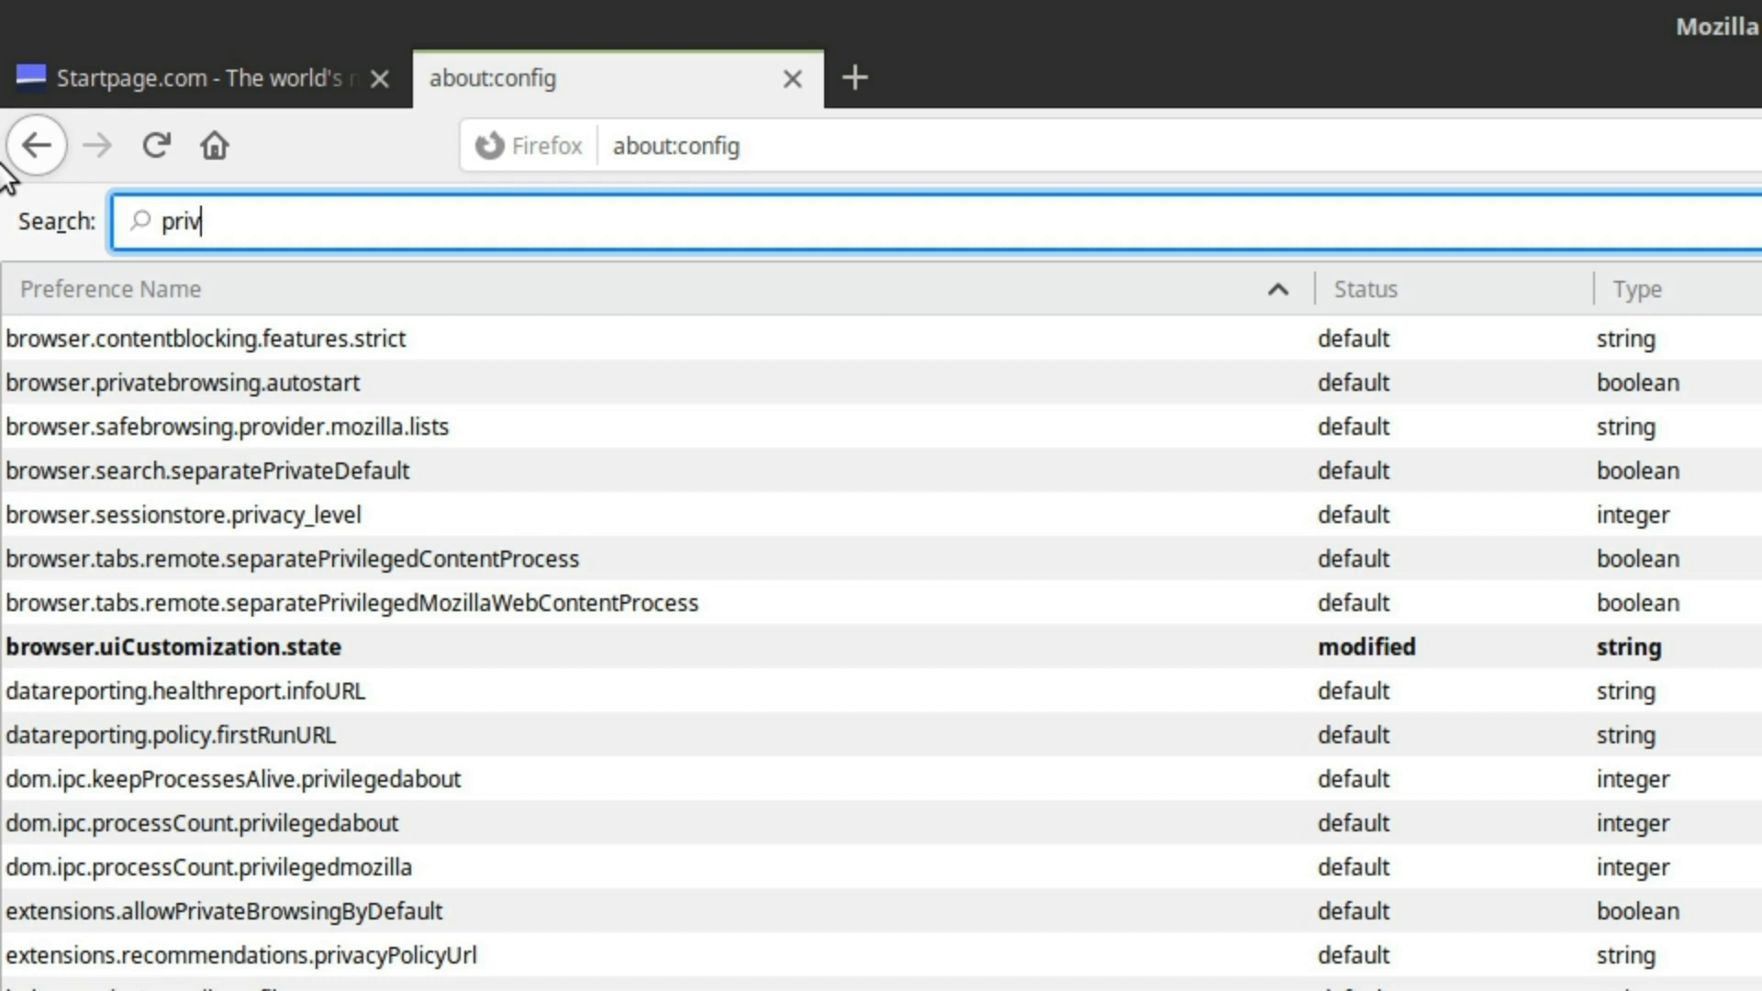
text(acy)
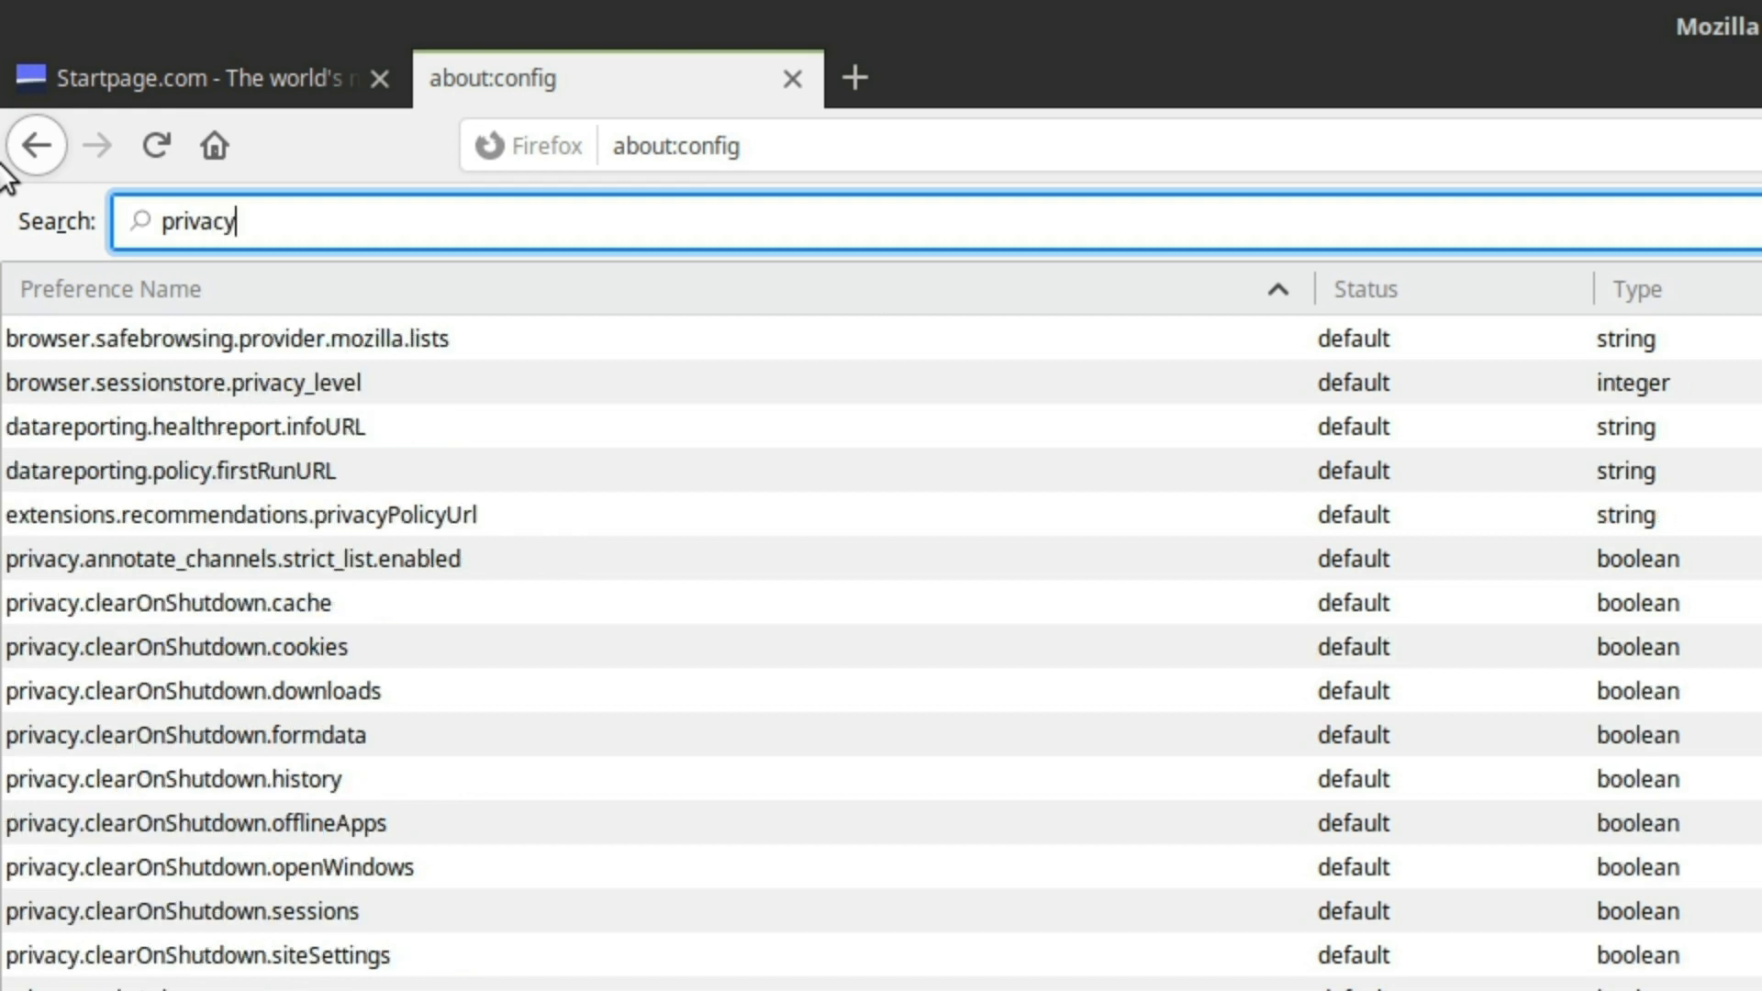
text(.resisting)
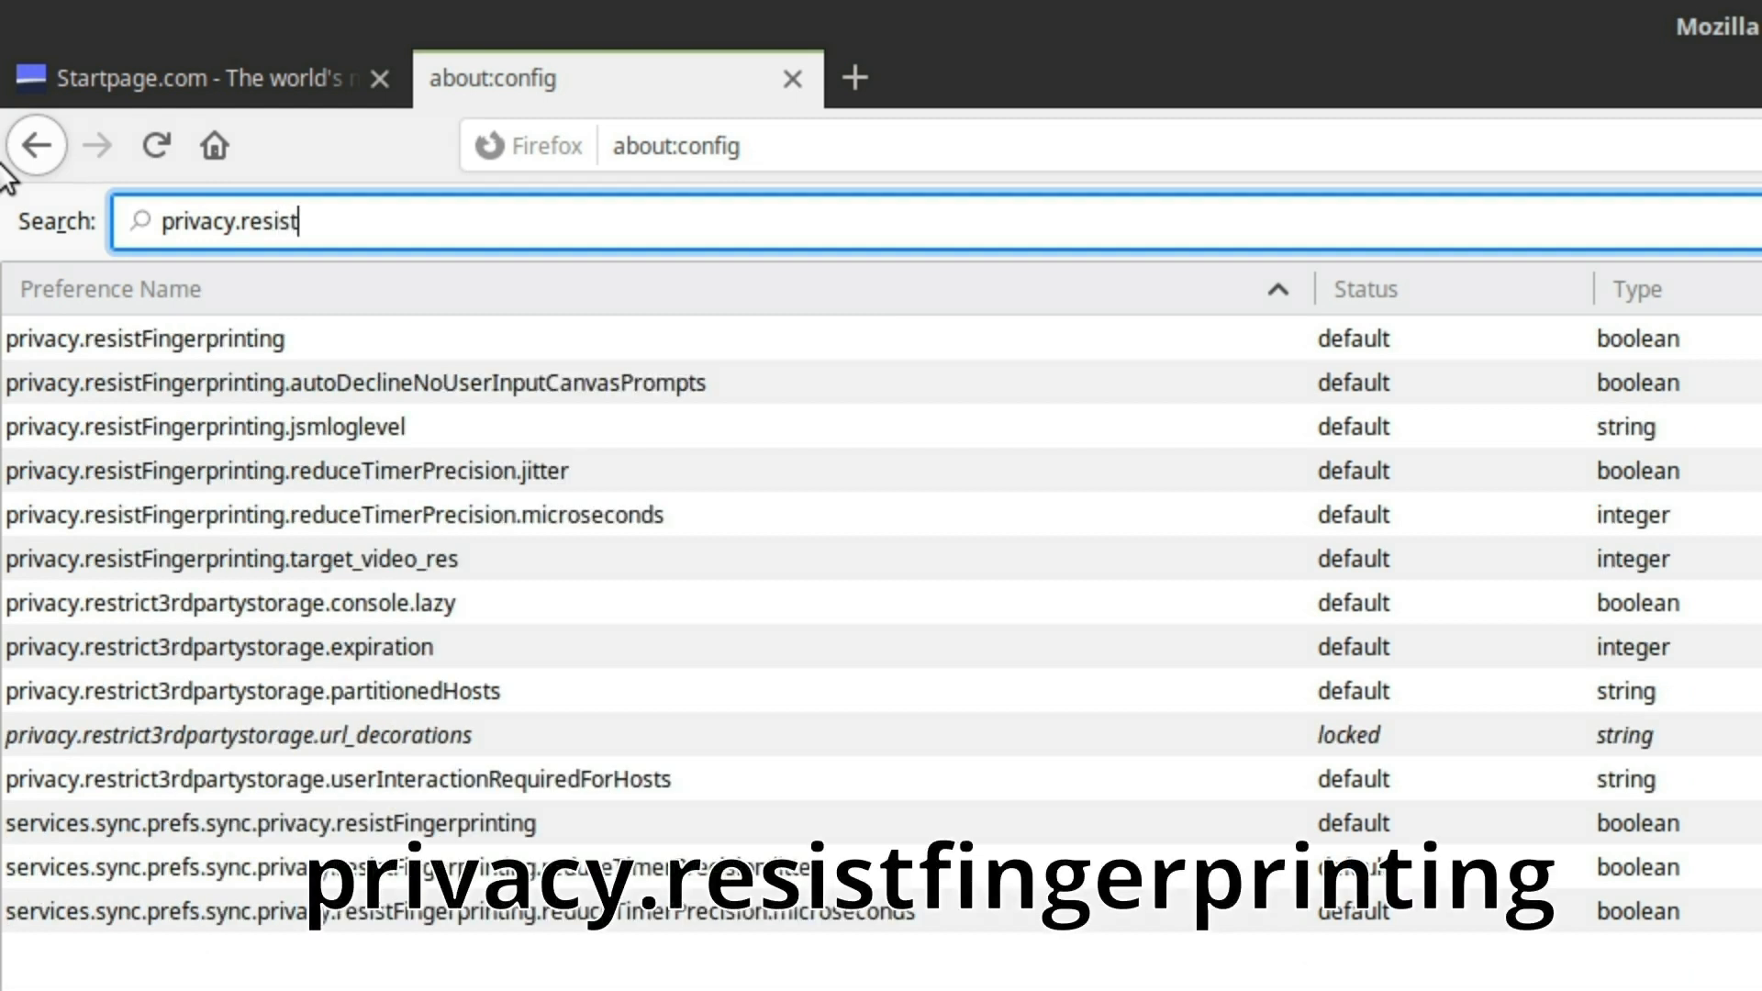
key(BackSpace)
key(BackSpace)
key(BackSpace)
text(fig)
key(BackSpace)
key(BackSpace)
key(BackSpace)
key(BackSpace)
key(BackSpace)
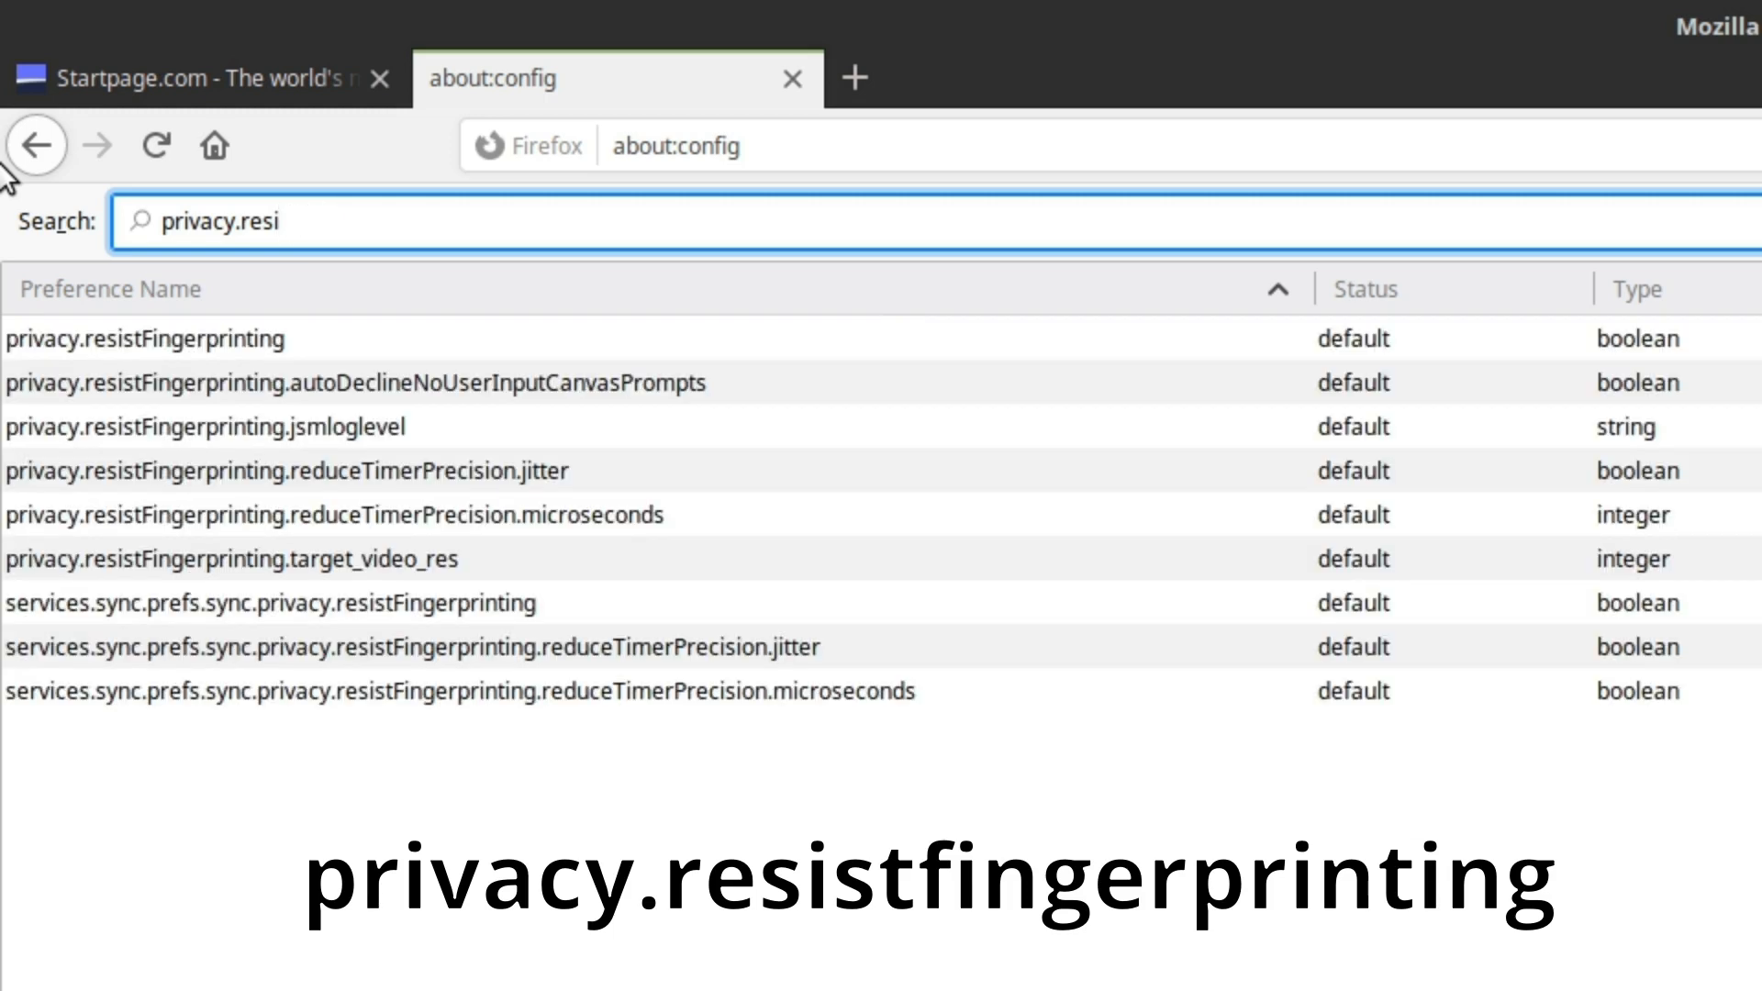
click(167, 349)
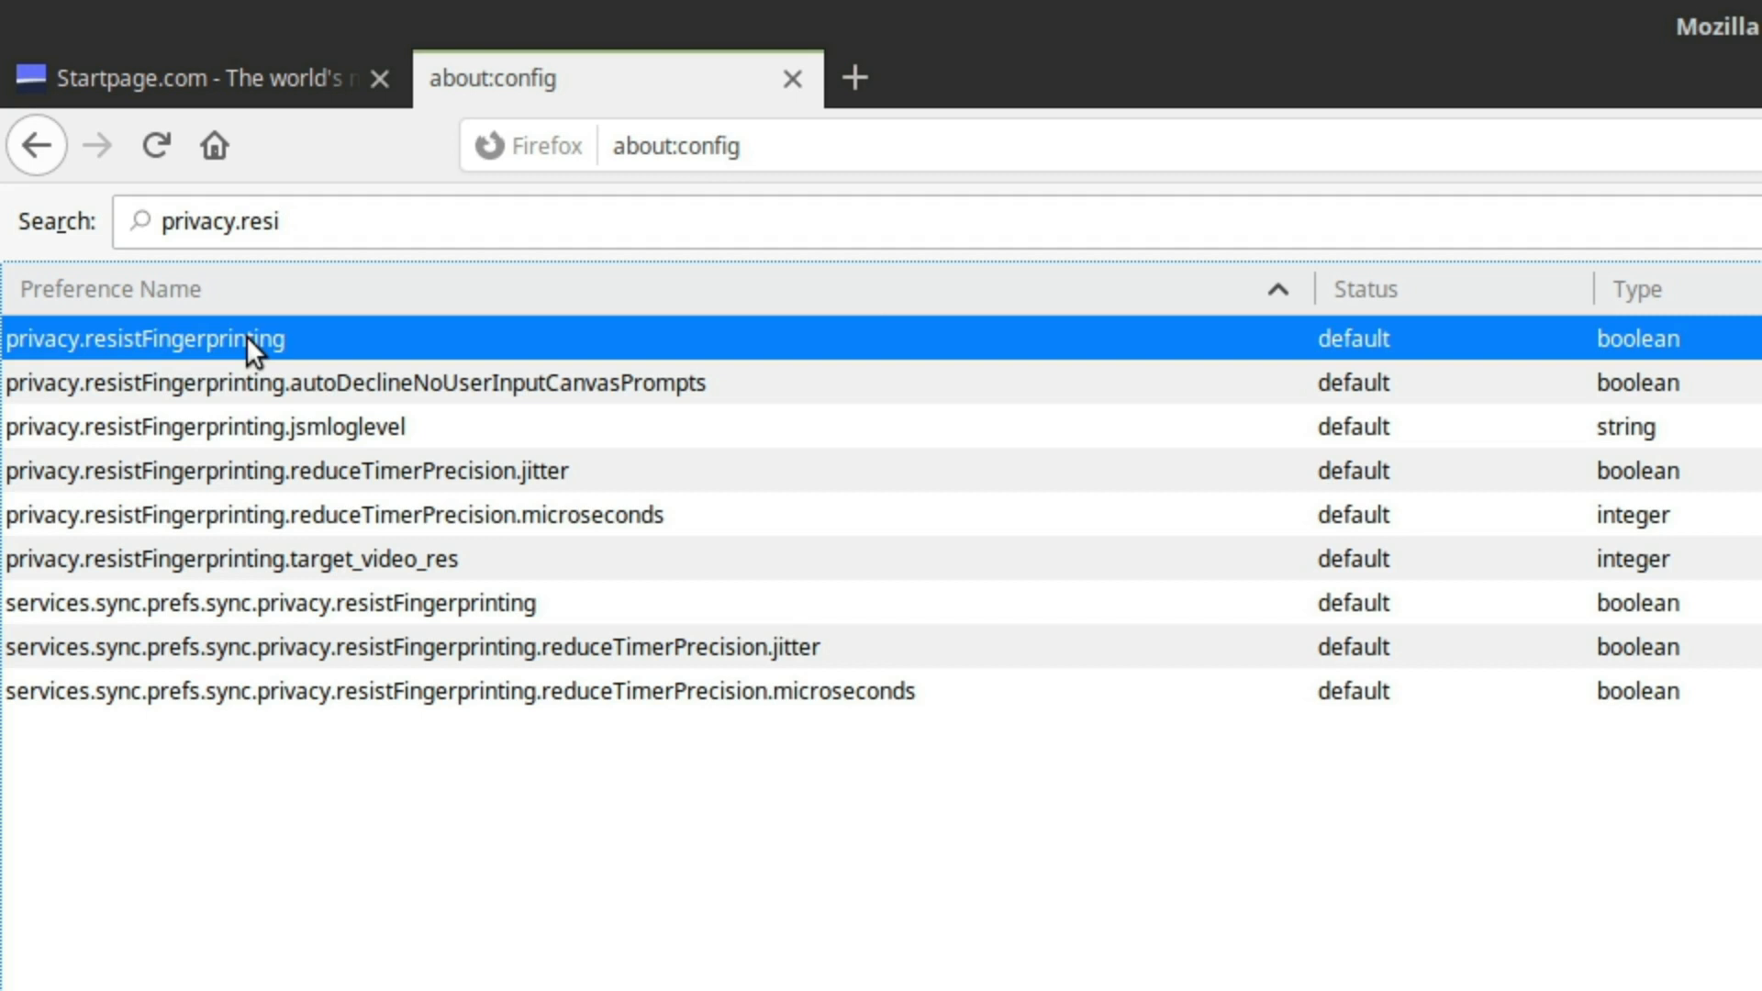
double_click(358, 332)
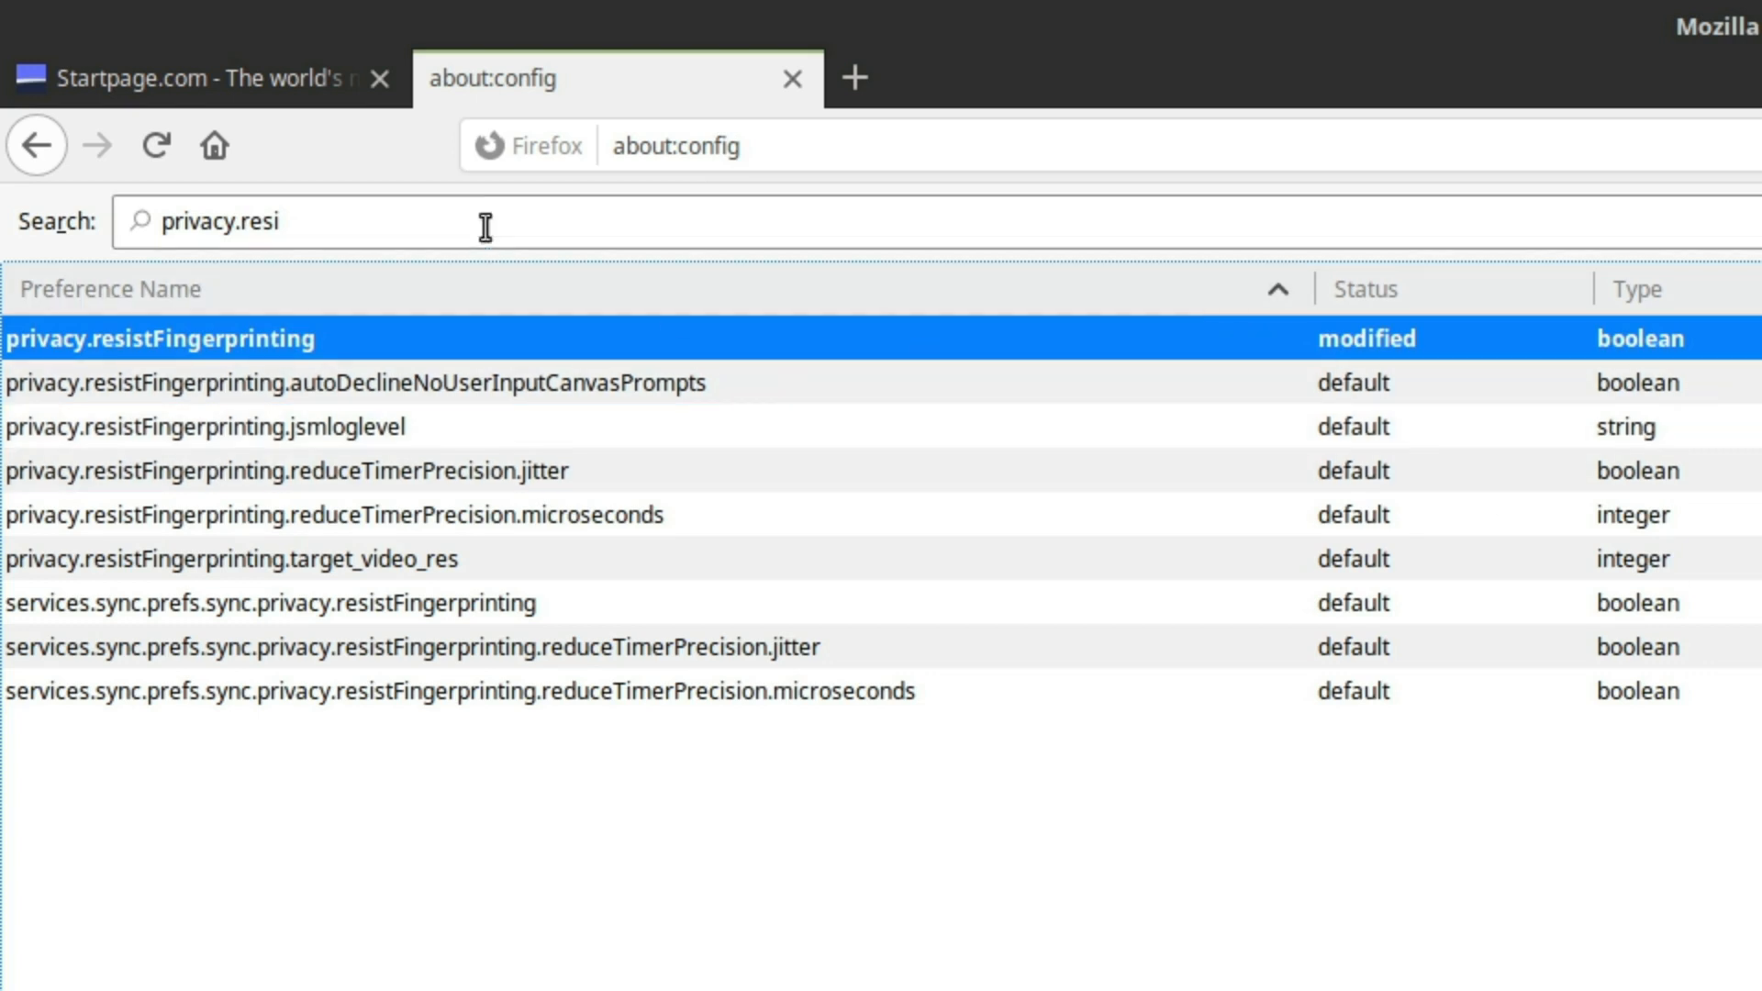
Step: Filter the preferences by security.ssl3.rsa_des and toggle security.ssl3.rsa_des_ede3_sha away from its default
triple_click(432, 216)
text(se)
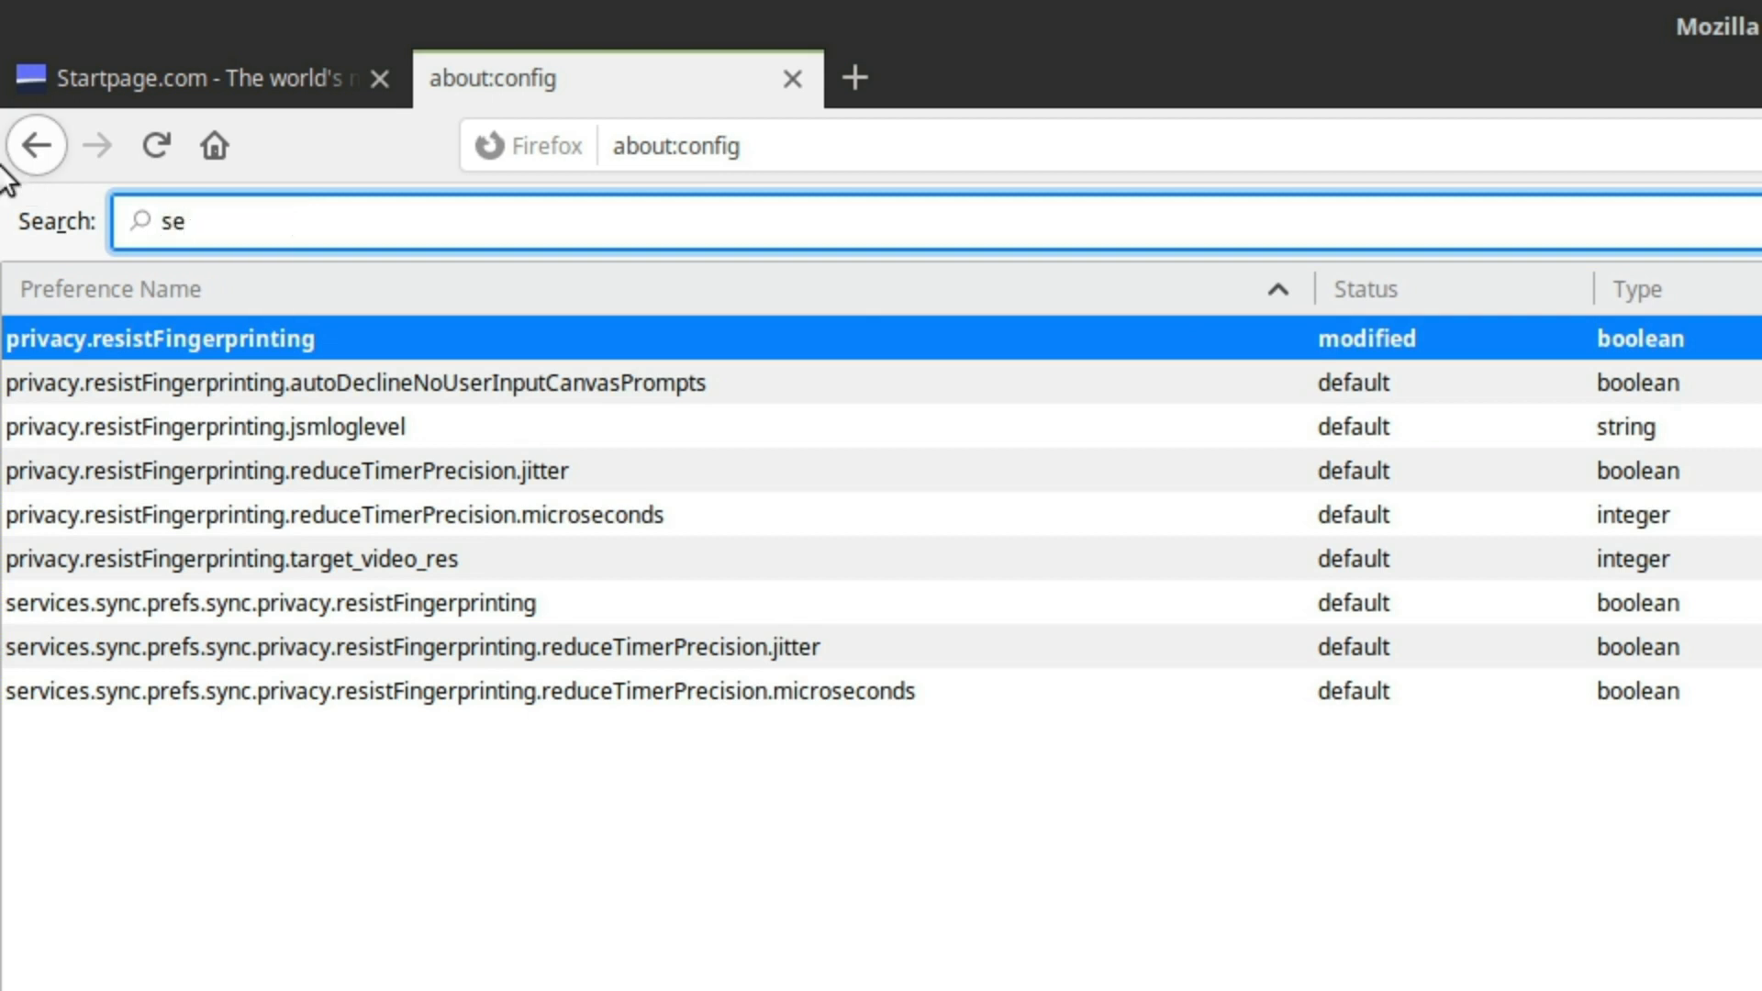
text(curity)
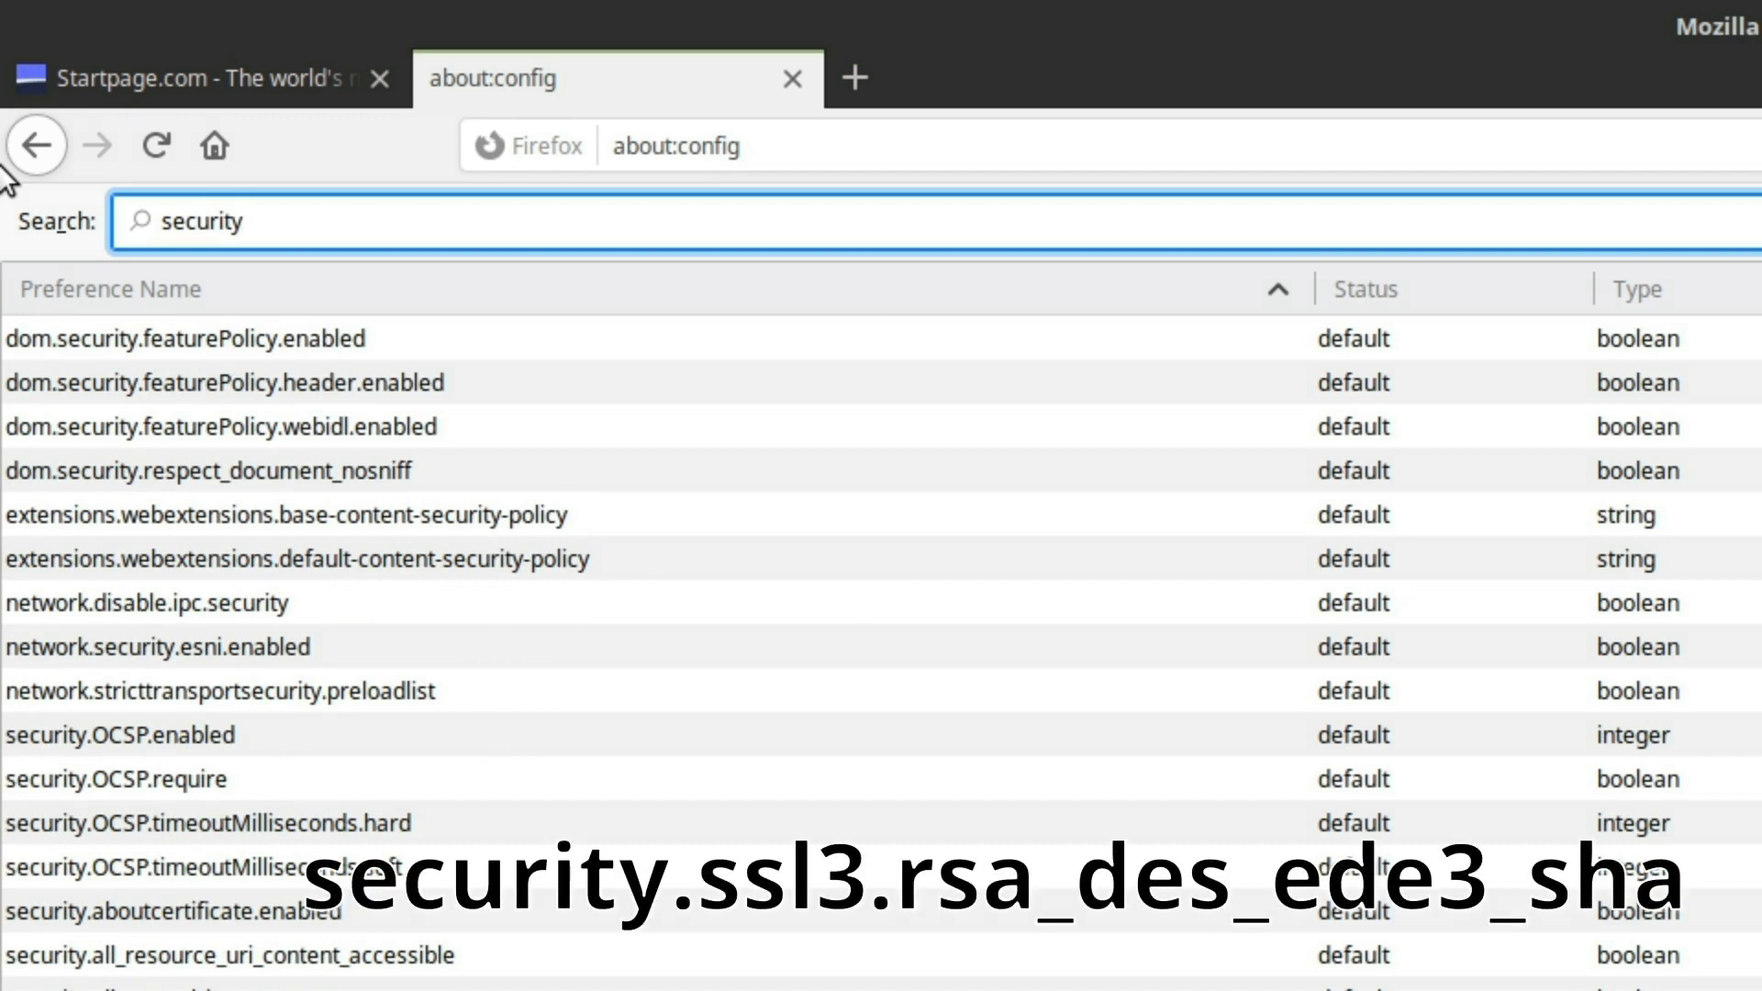
text(.ssl3)
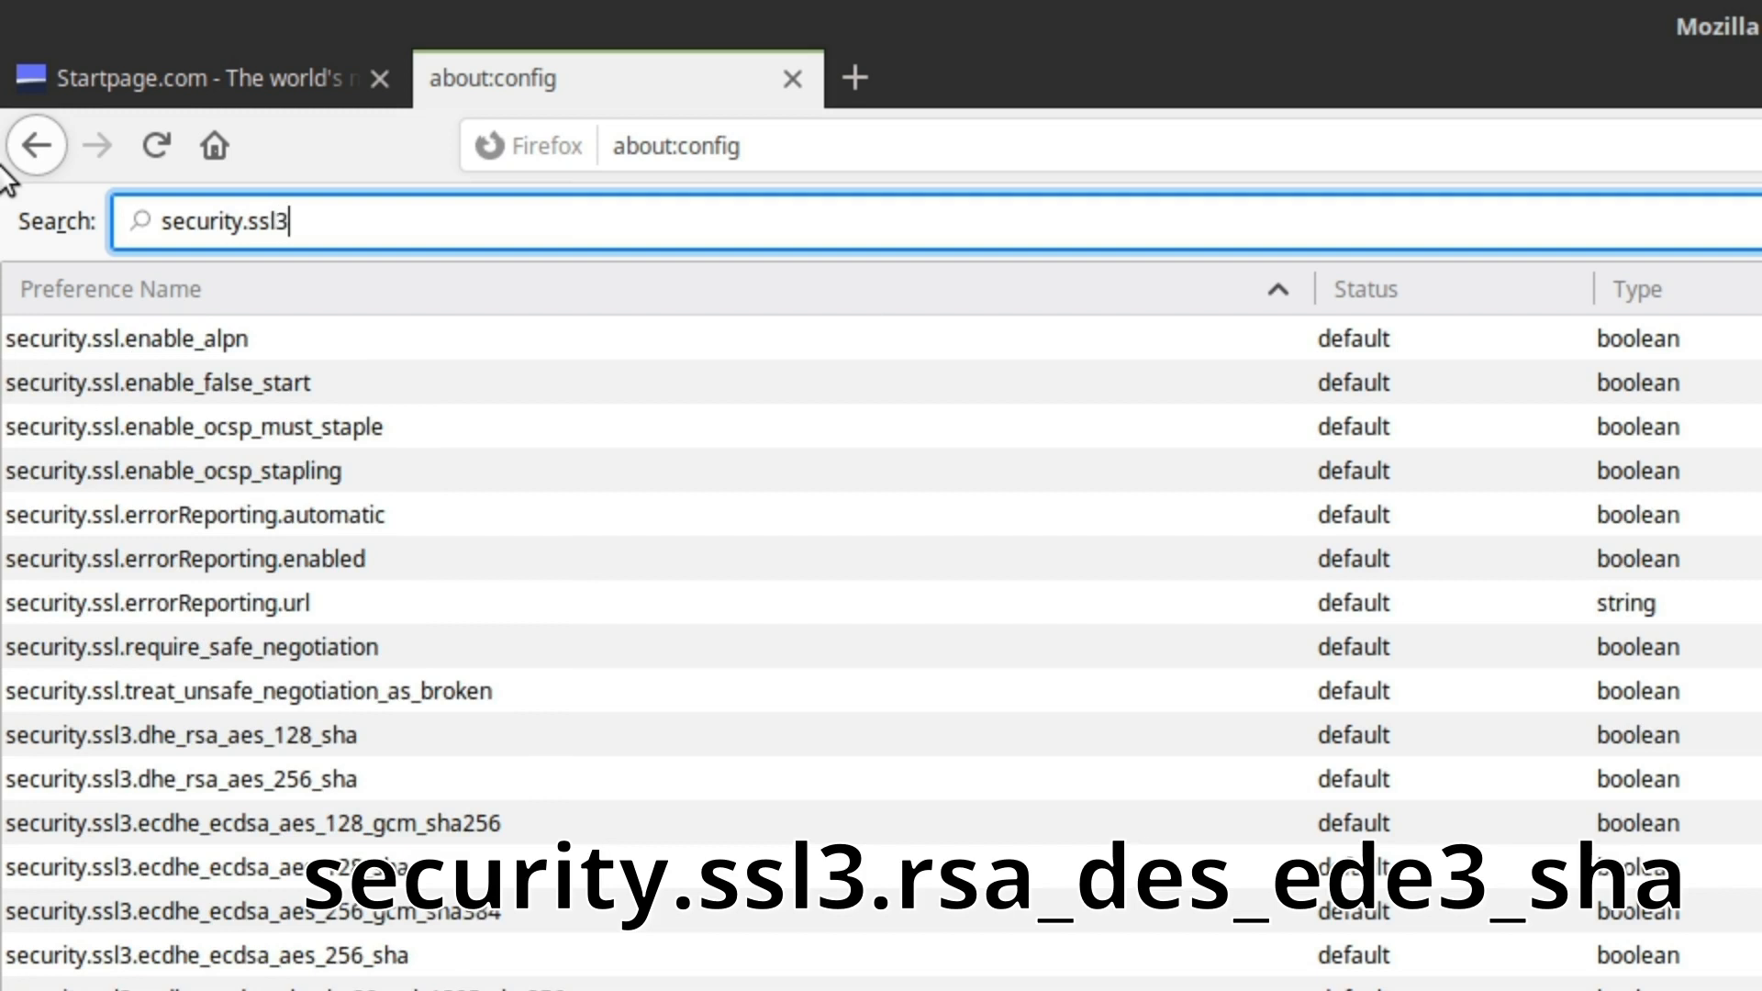
text(.rsa)
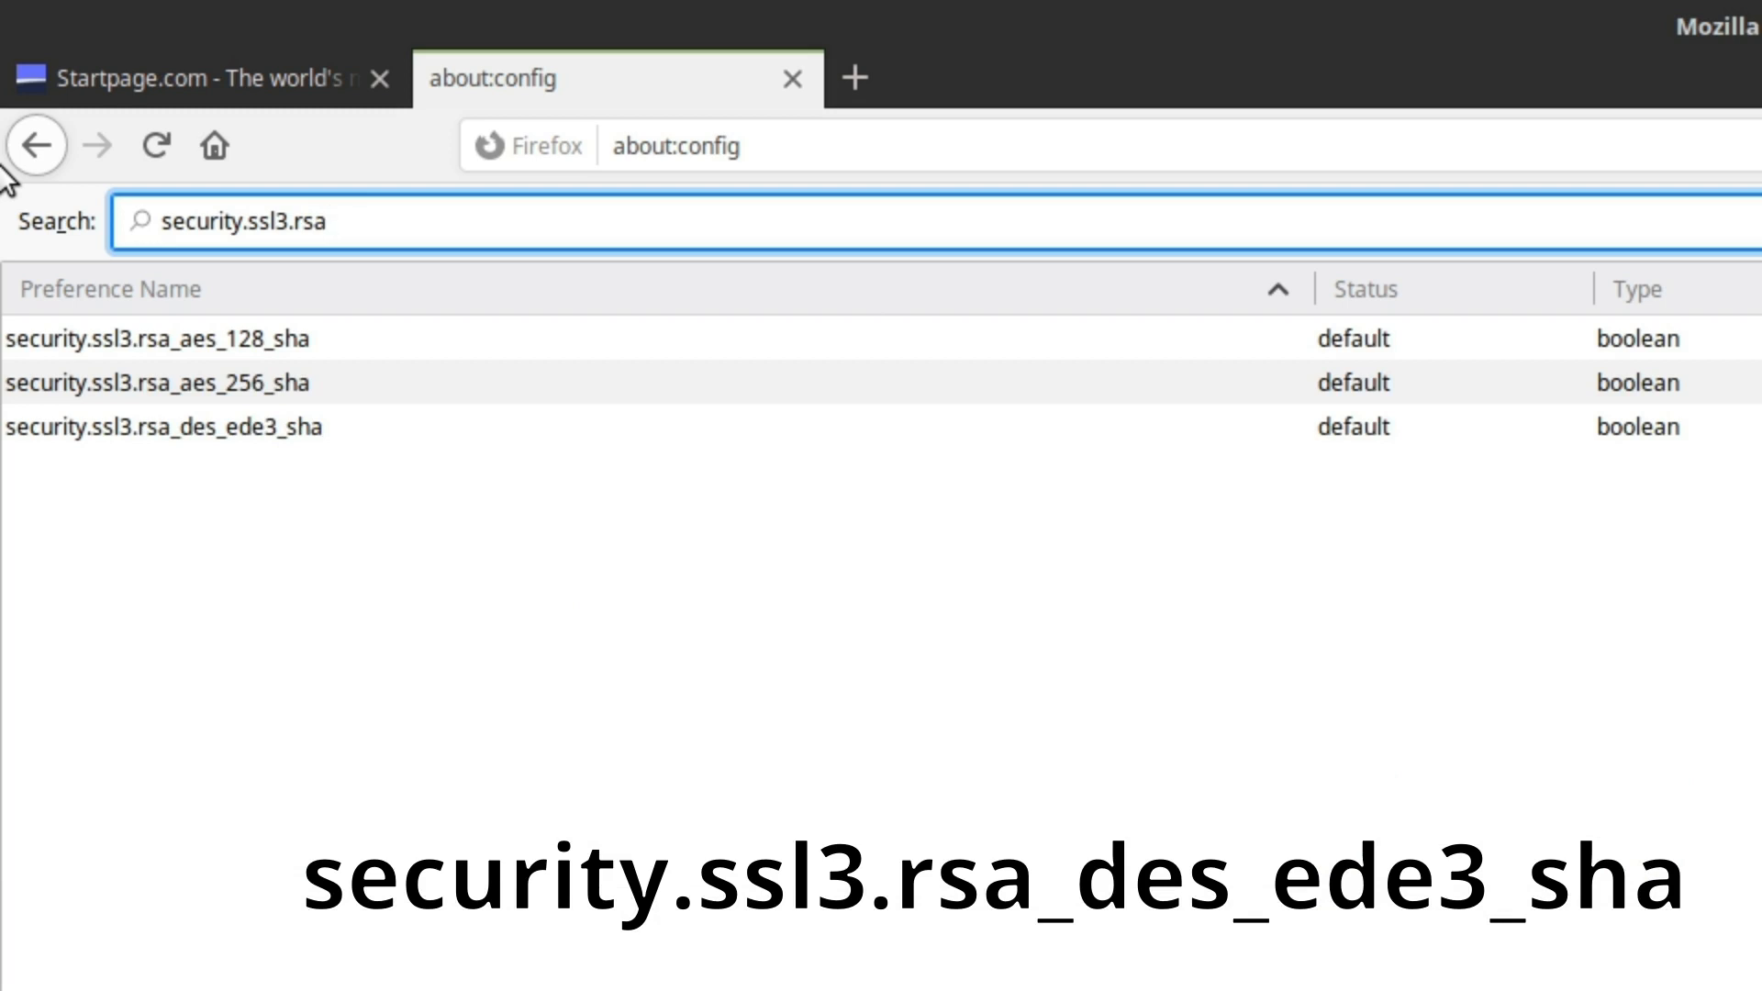
text(_des)
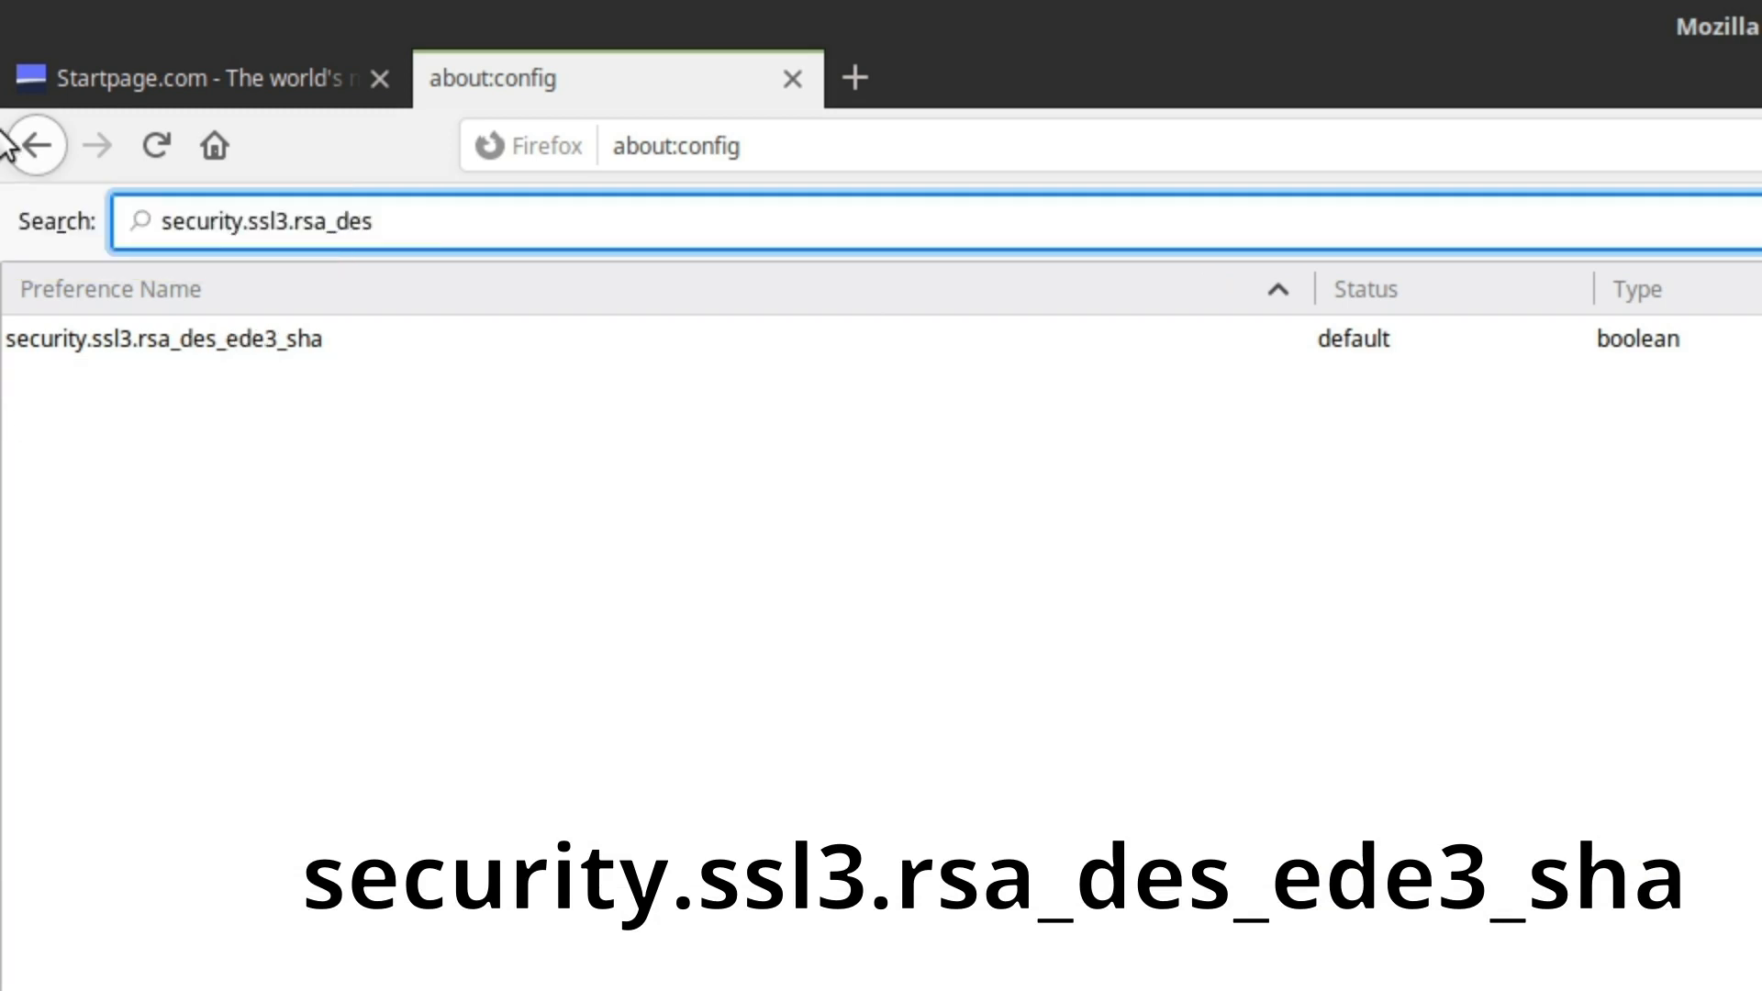
double_click(269, 347)
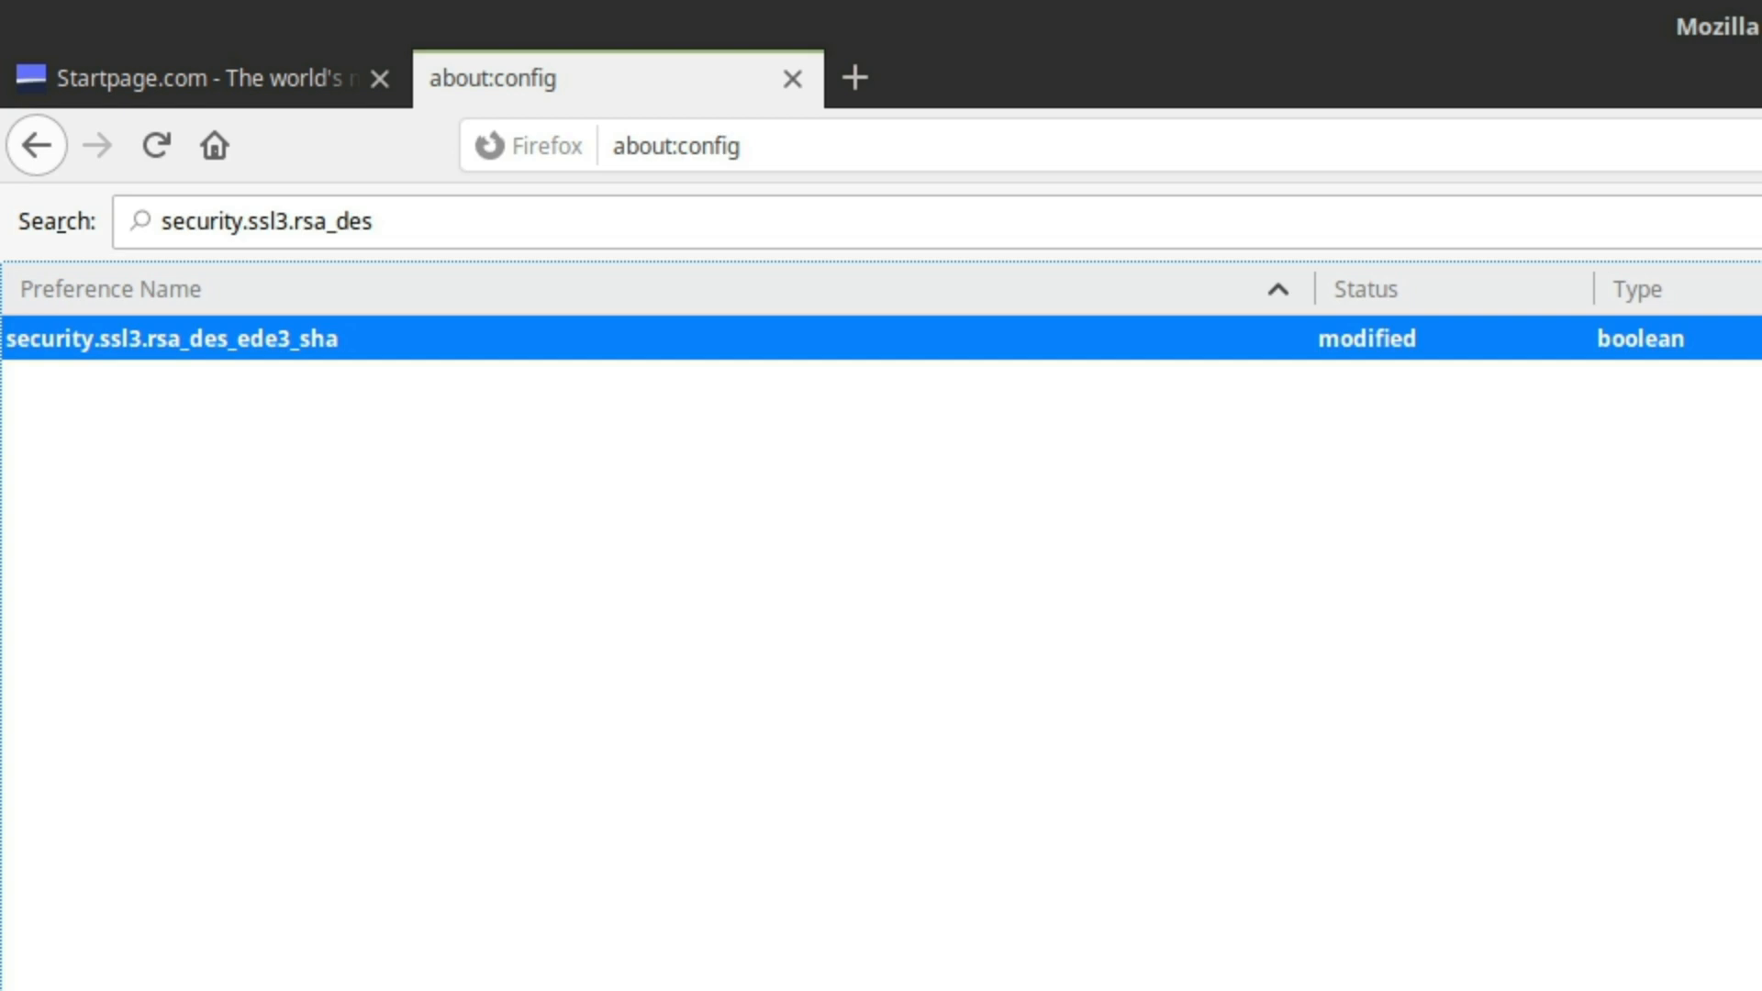
Step: Filter the preferences by security.ssl.re and toggle security.ssl.require_safe_negotiation away from its default
click(452, 232)
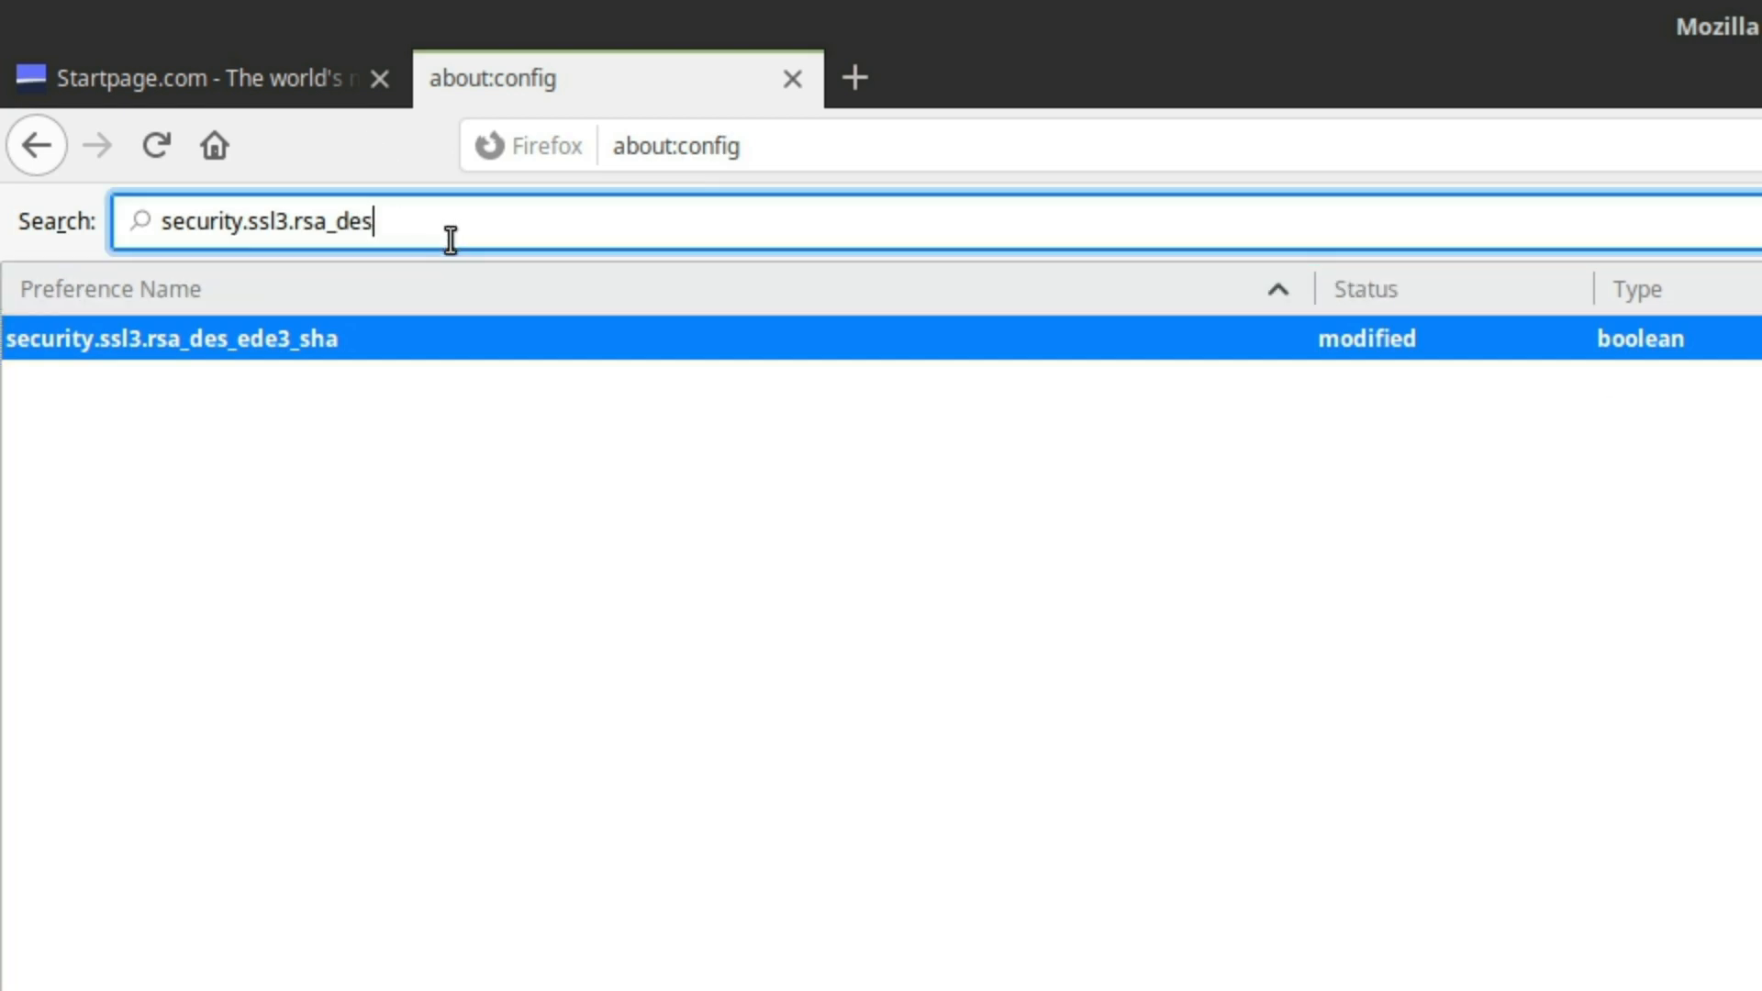
key(BackSpace)
key(BackSpace)
key(BackSpace)
key(BackSpace)
key(BackSpace)
key(BackSpace)
key(BackSpace)
key(BackSpace)
key(BackSpace)
text(.)
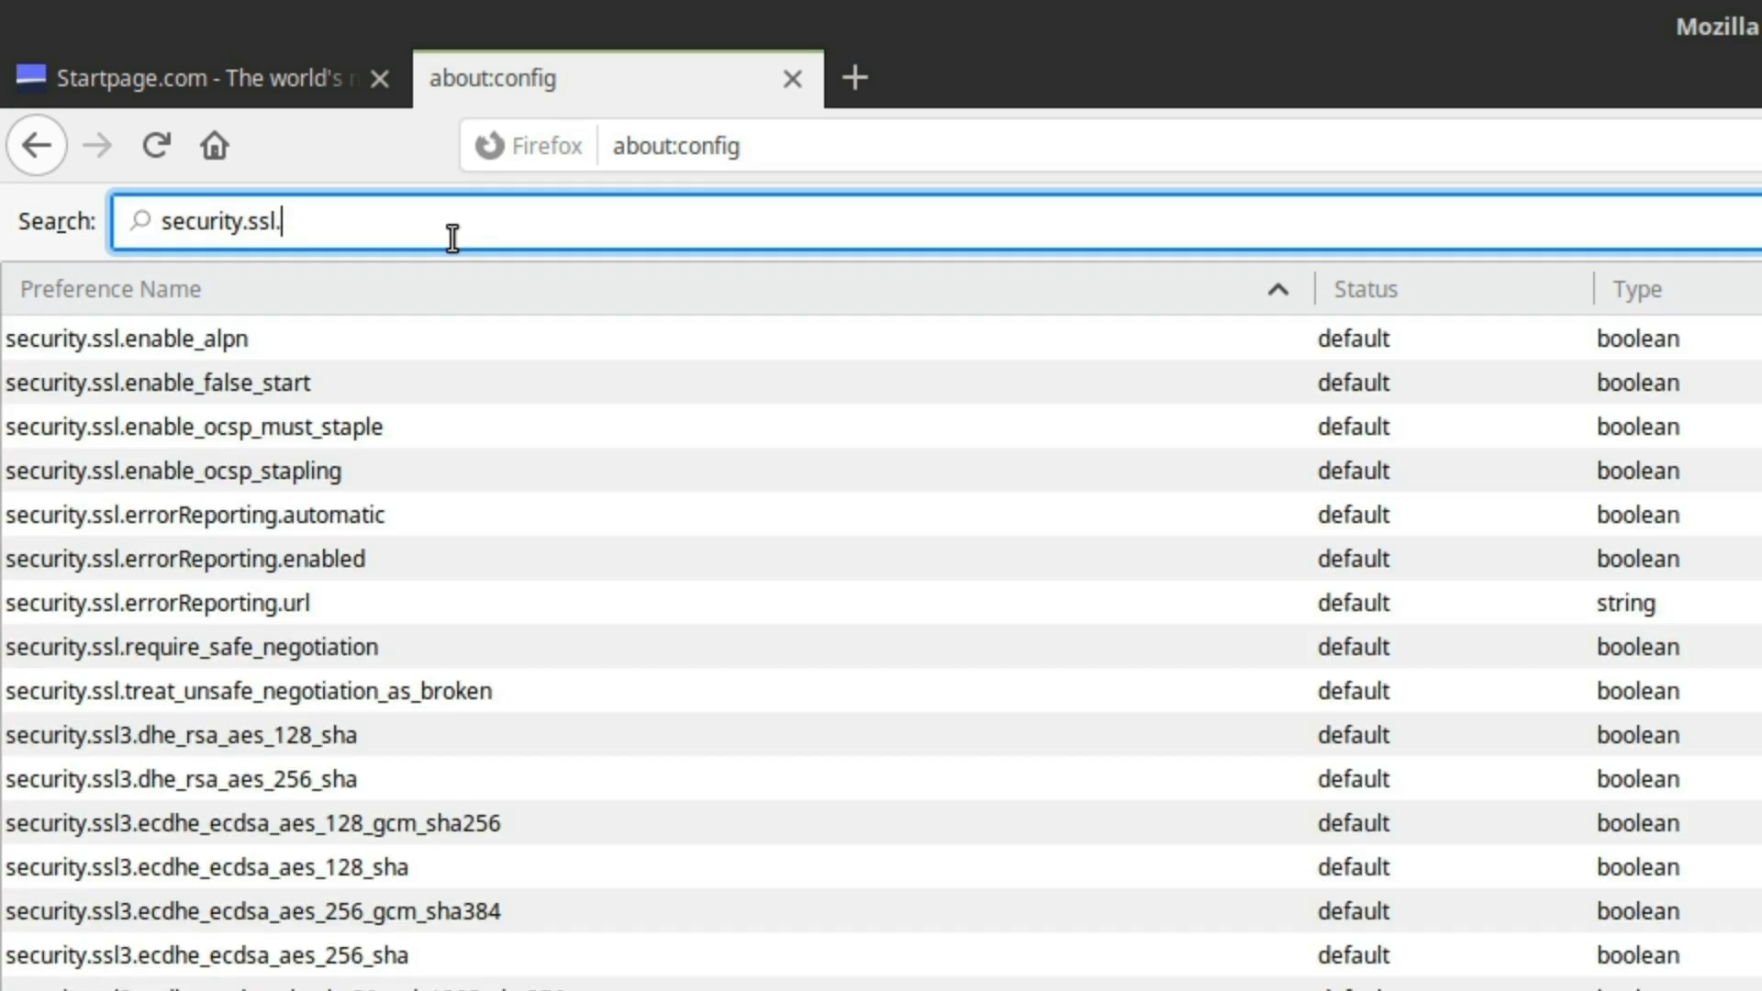
text(re)
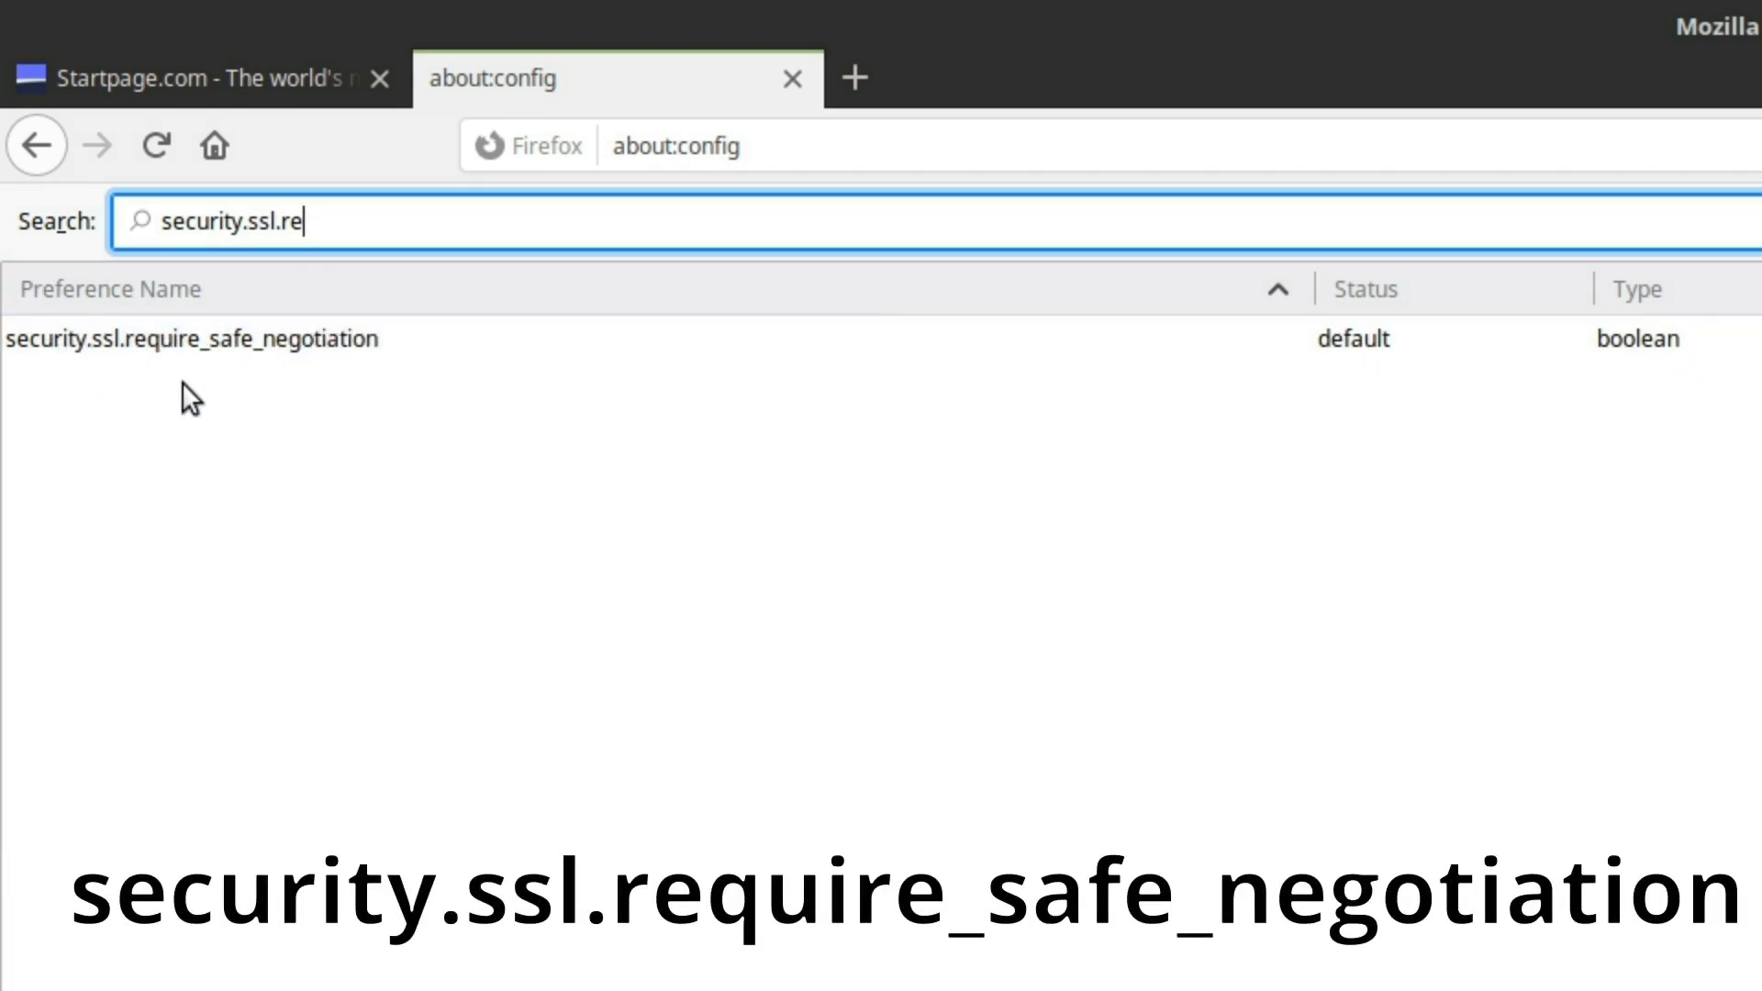
double_click(177, 345)
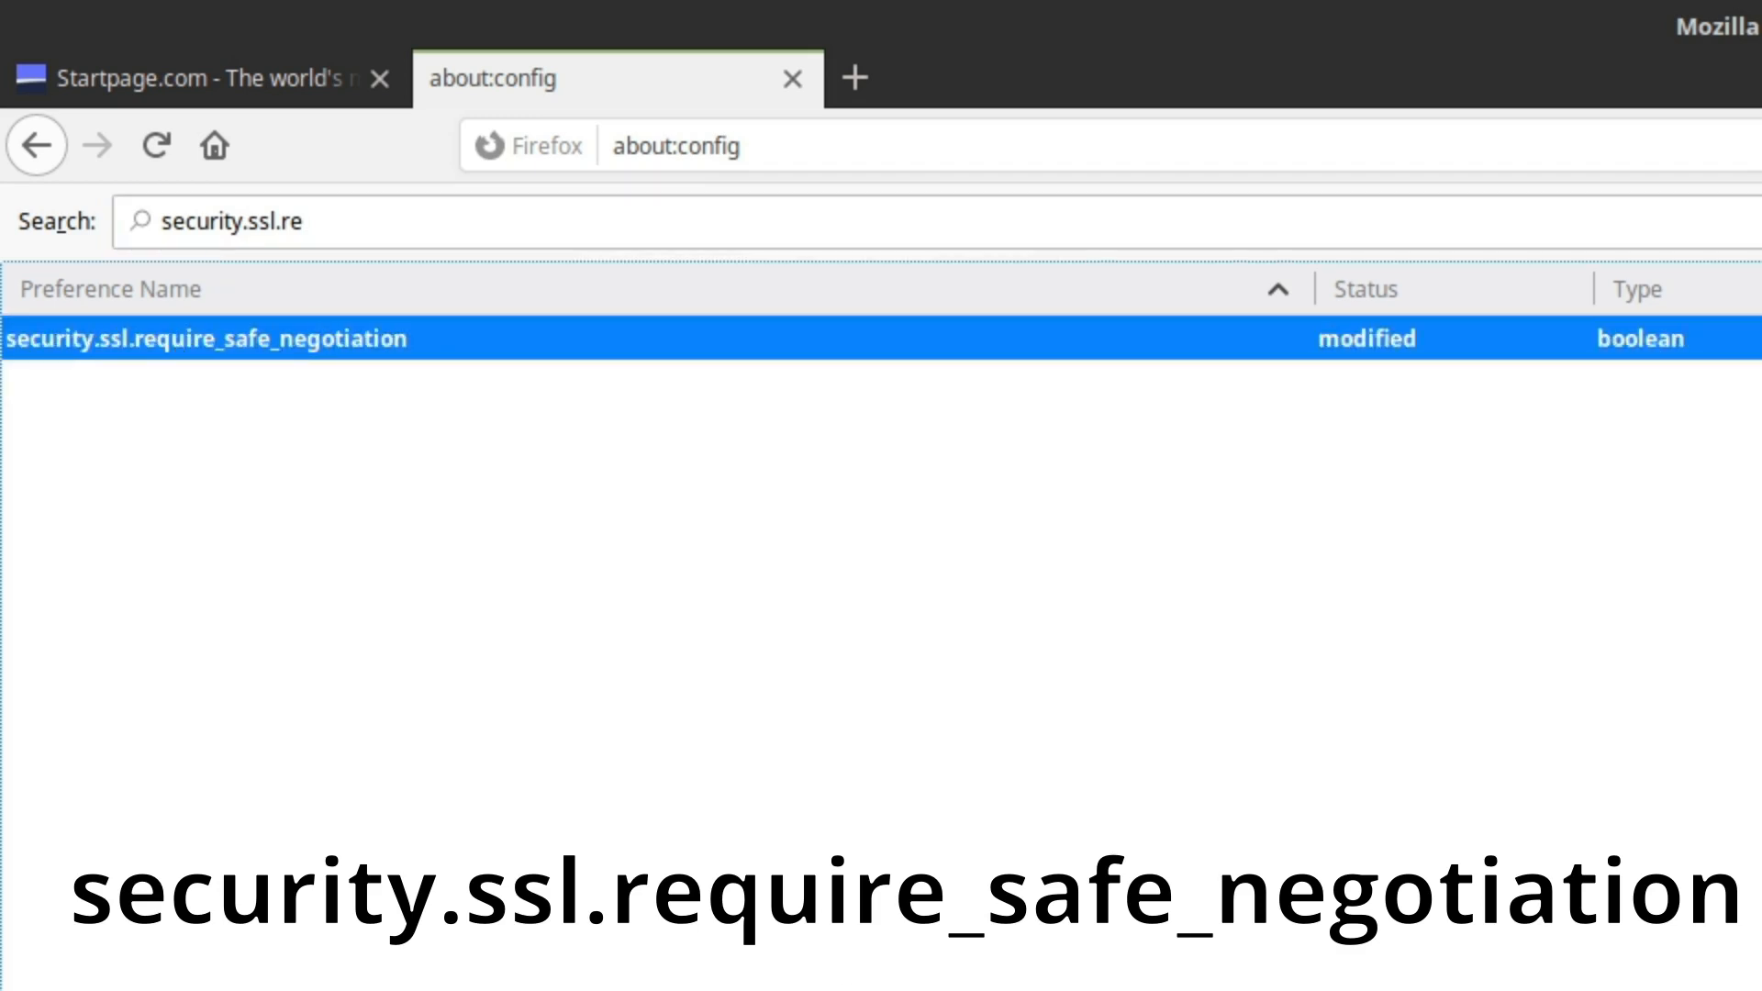
Step: Filter the preferences by security.tls.ver and set security.tls.version.min to 3
click(361, 229)
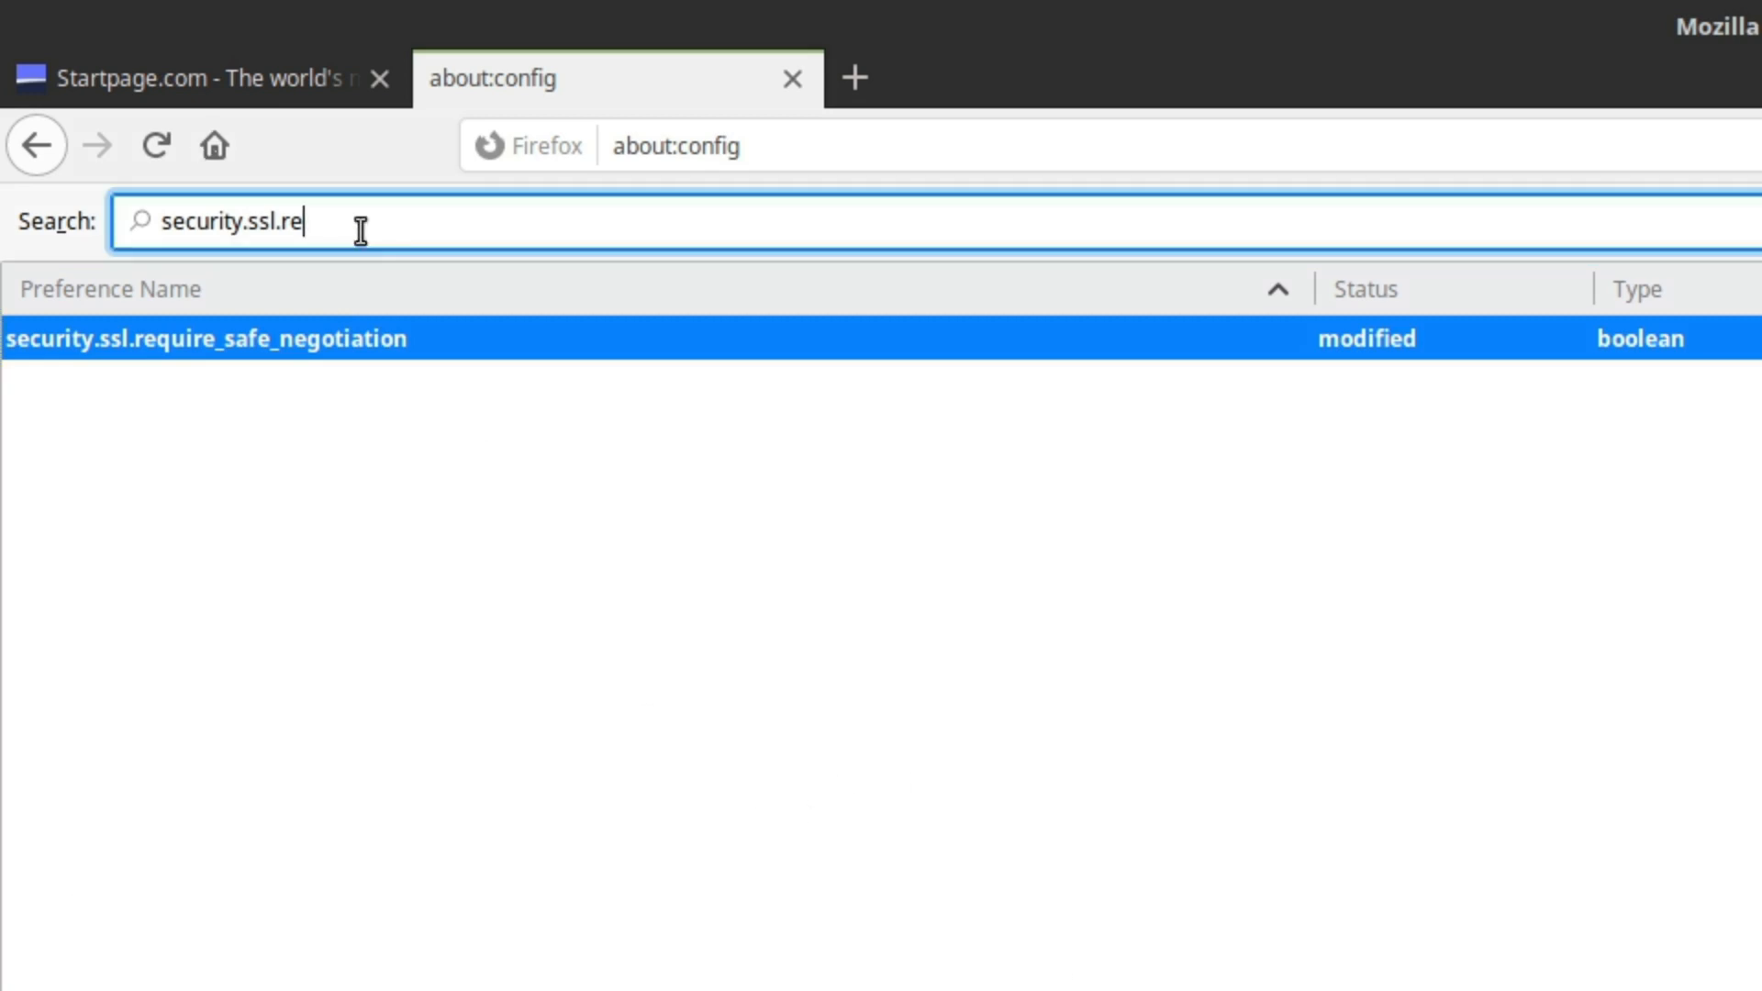
key(BackSpace)
key(BackSpace)
key(BackSpace)
key(BackSpace)
key(BackSpace)
key(BackSpace)
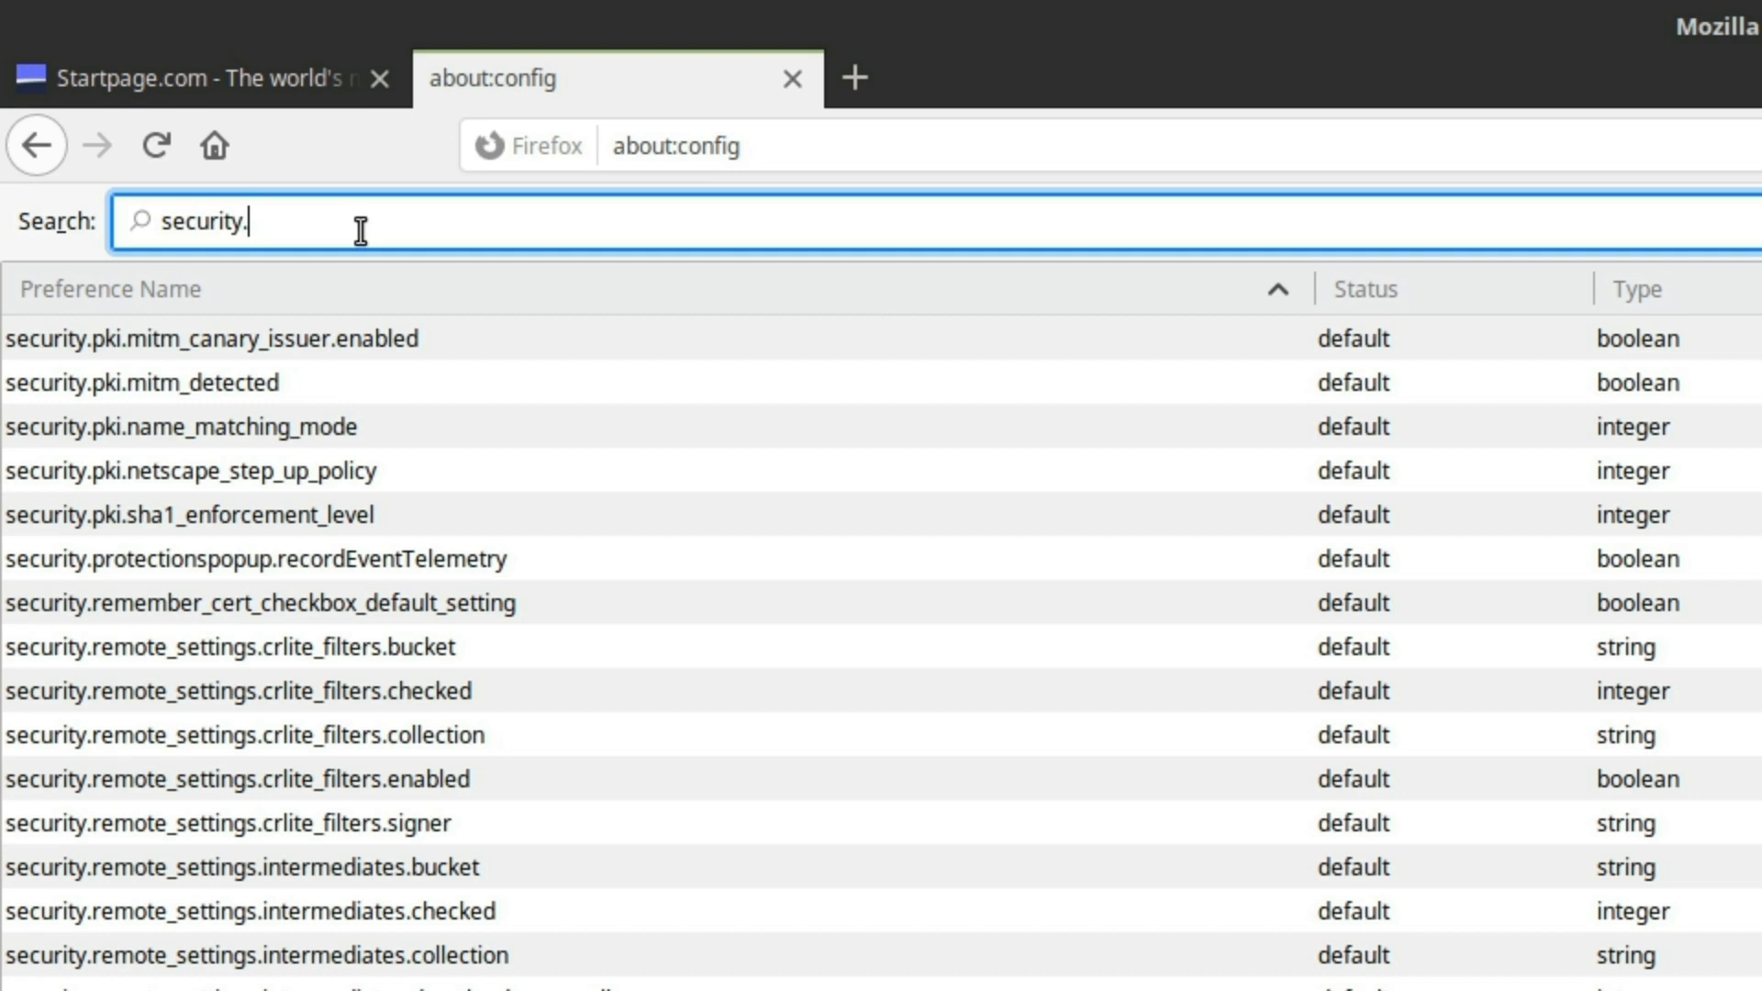
text(tls)
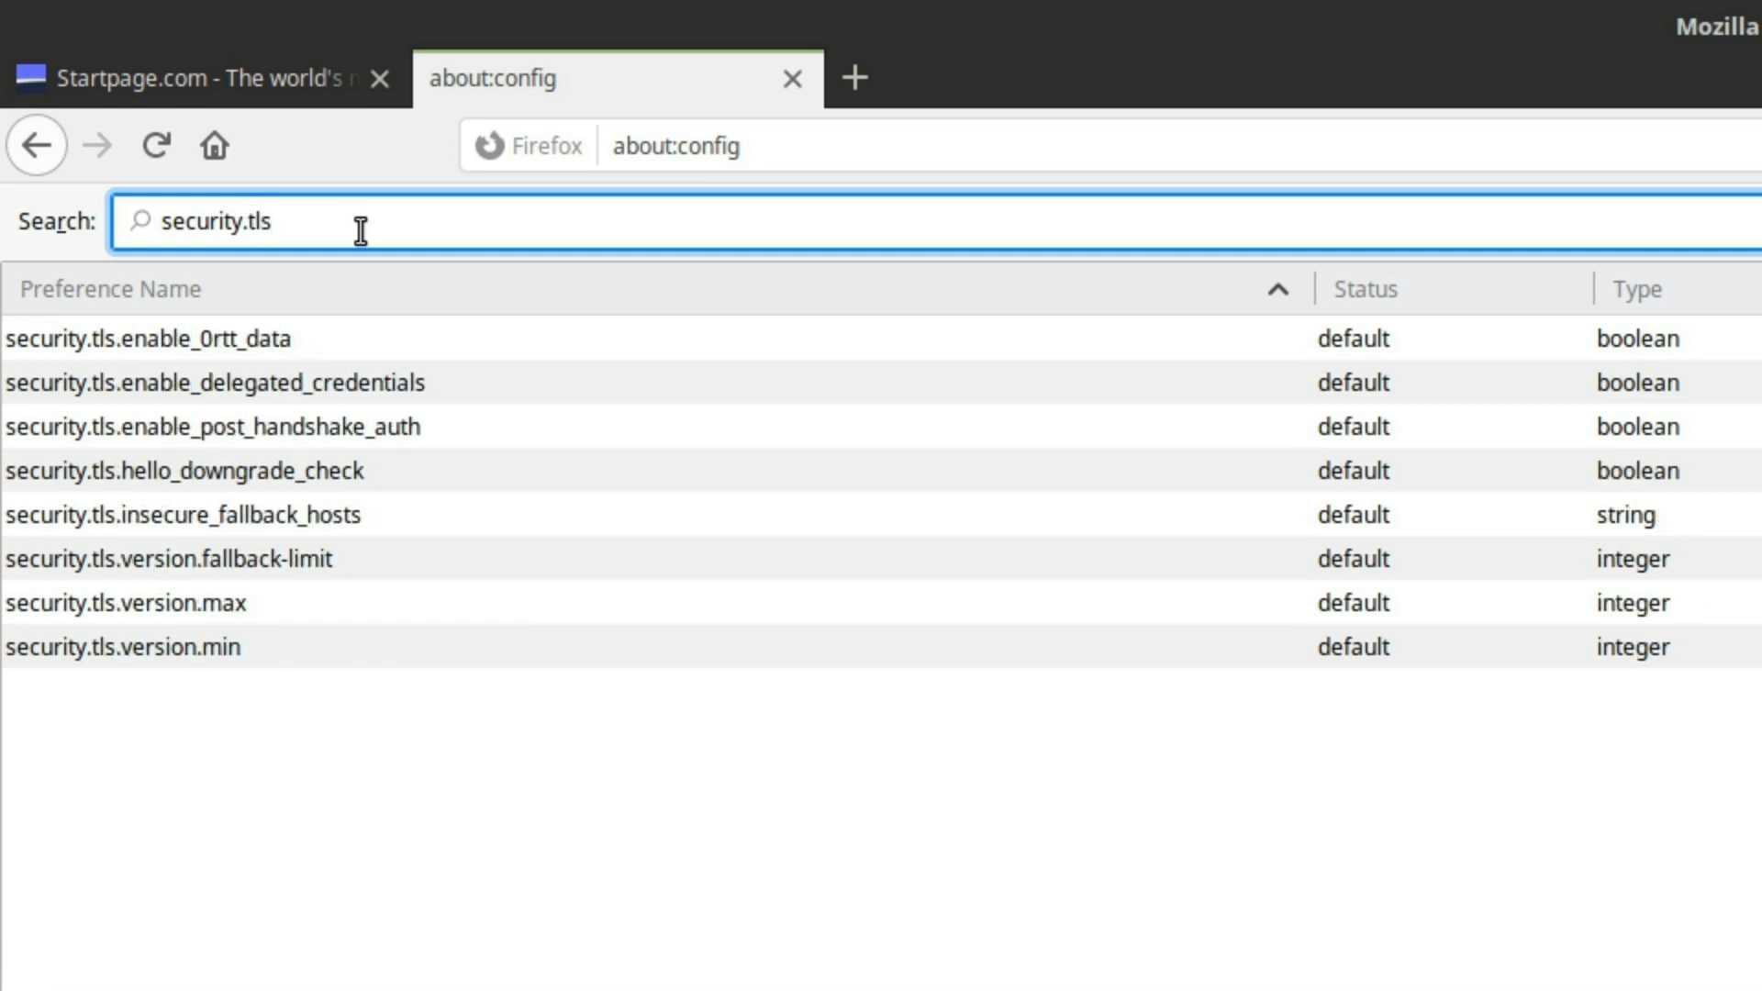
text(.ver)
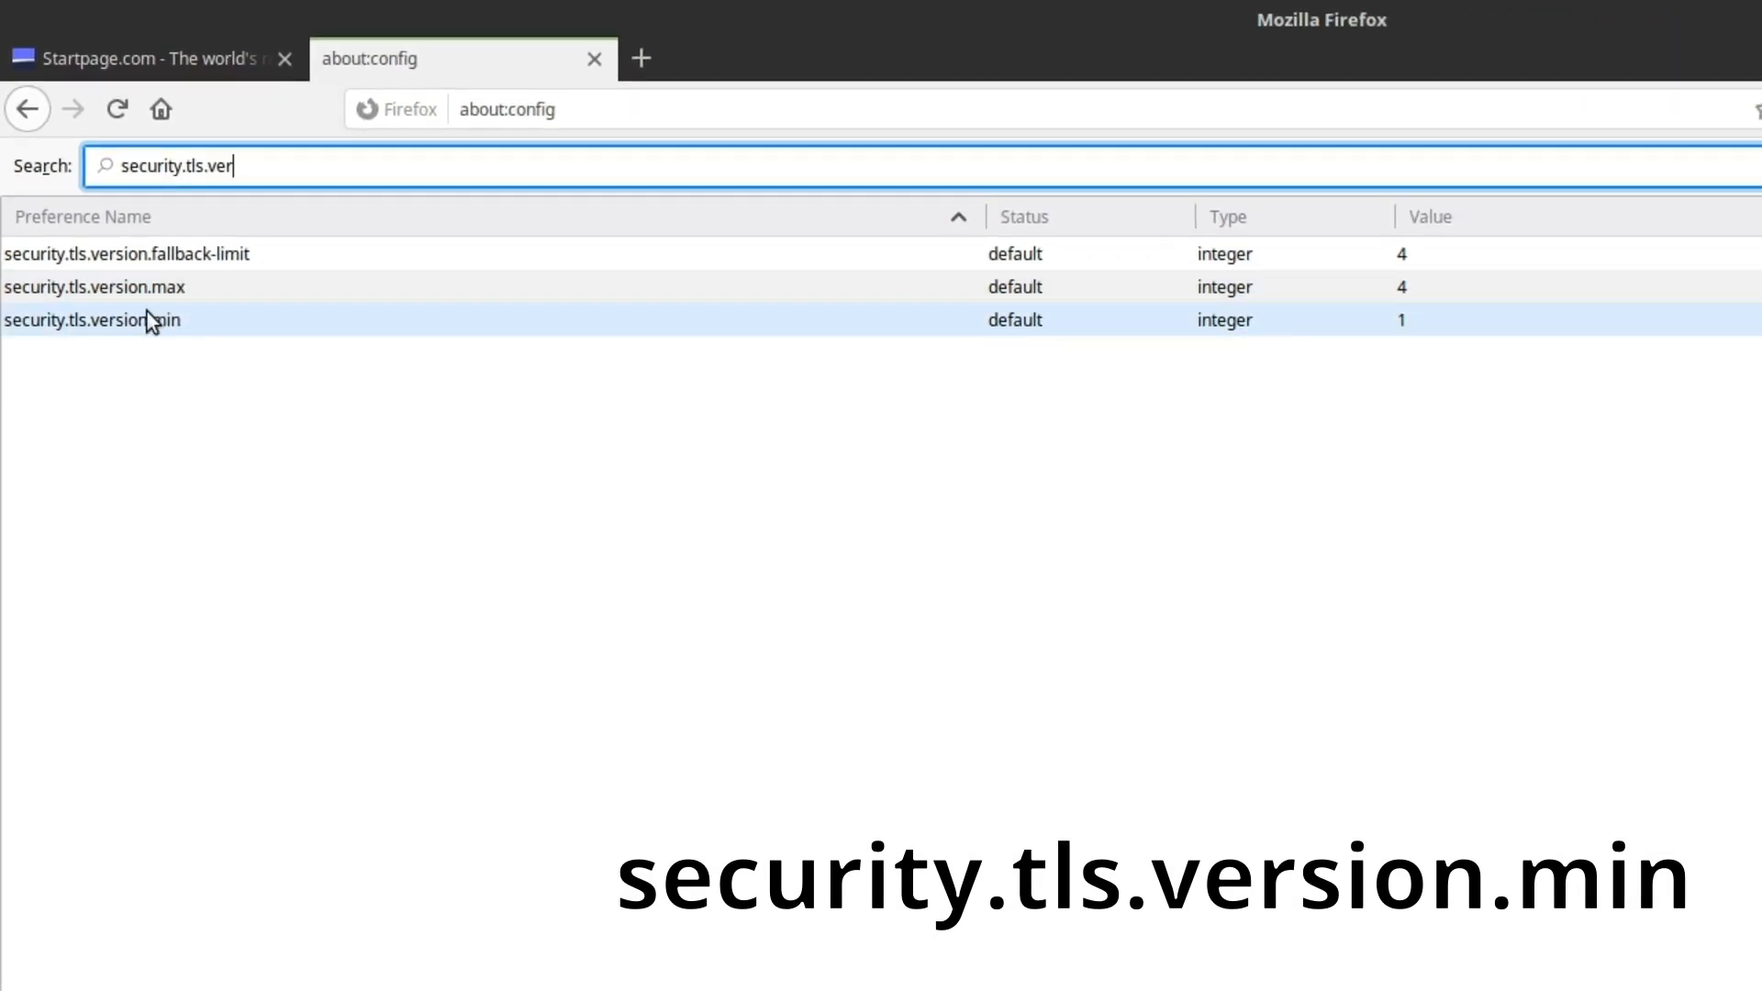
double_click(151, 322)
text(3)
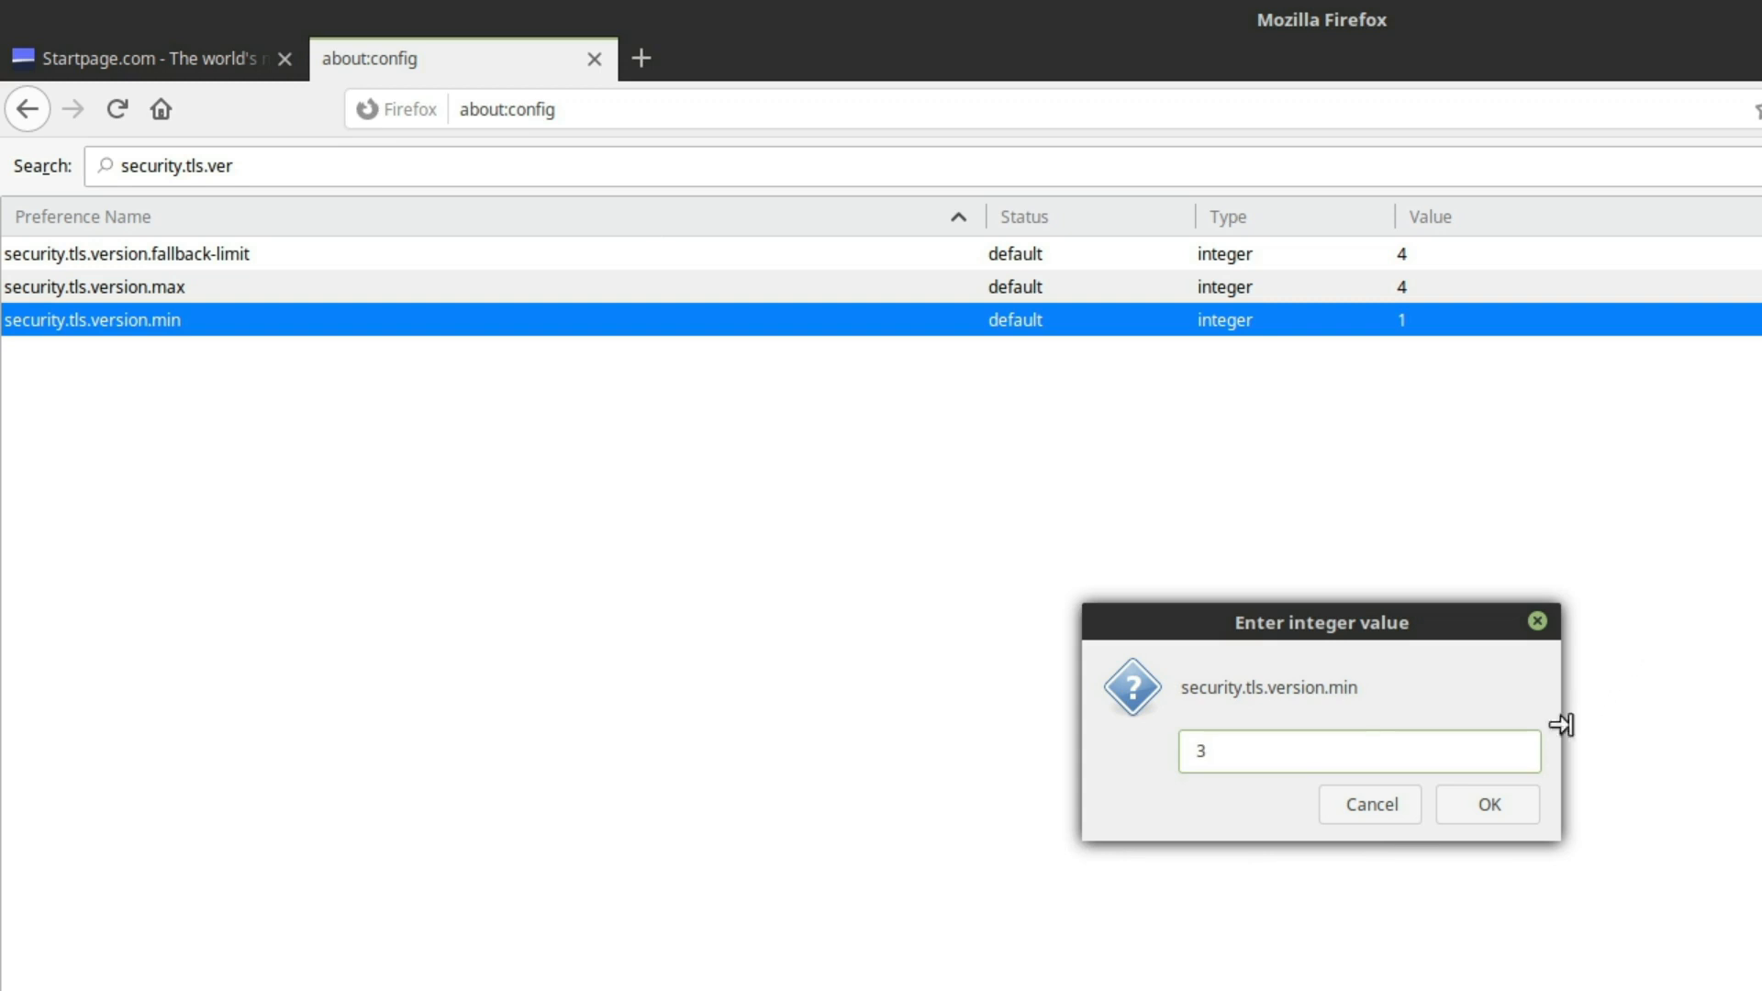
key(Return)
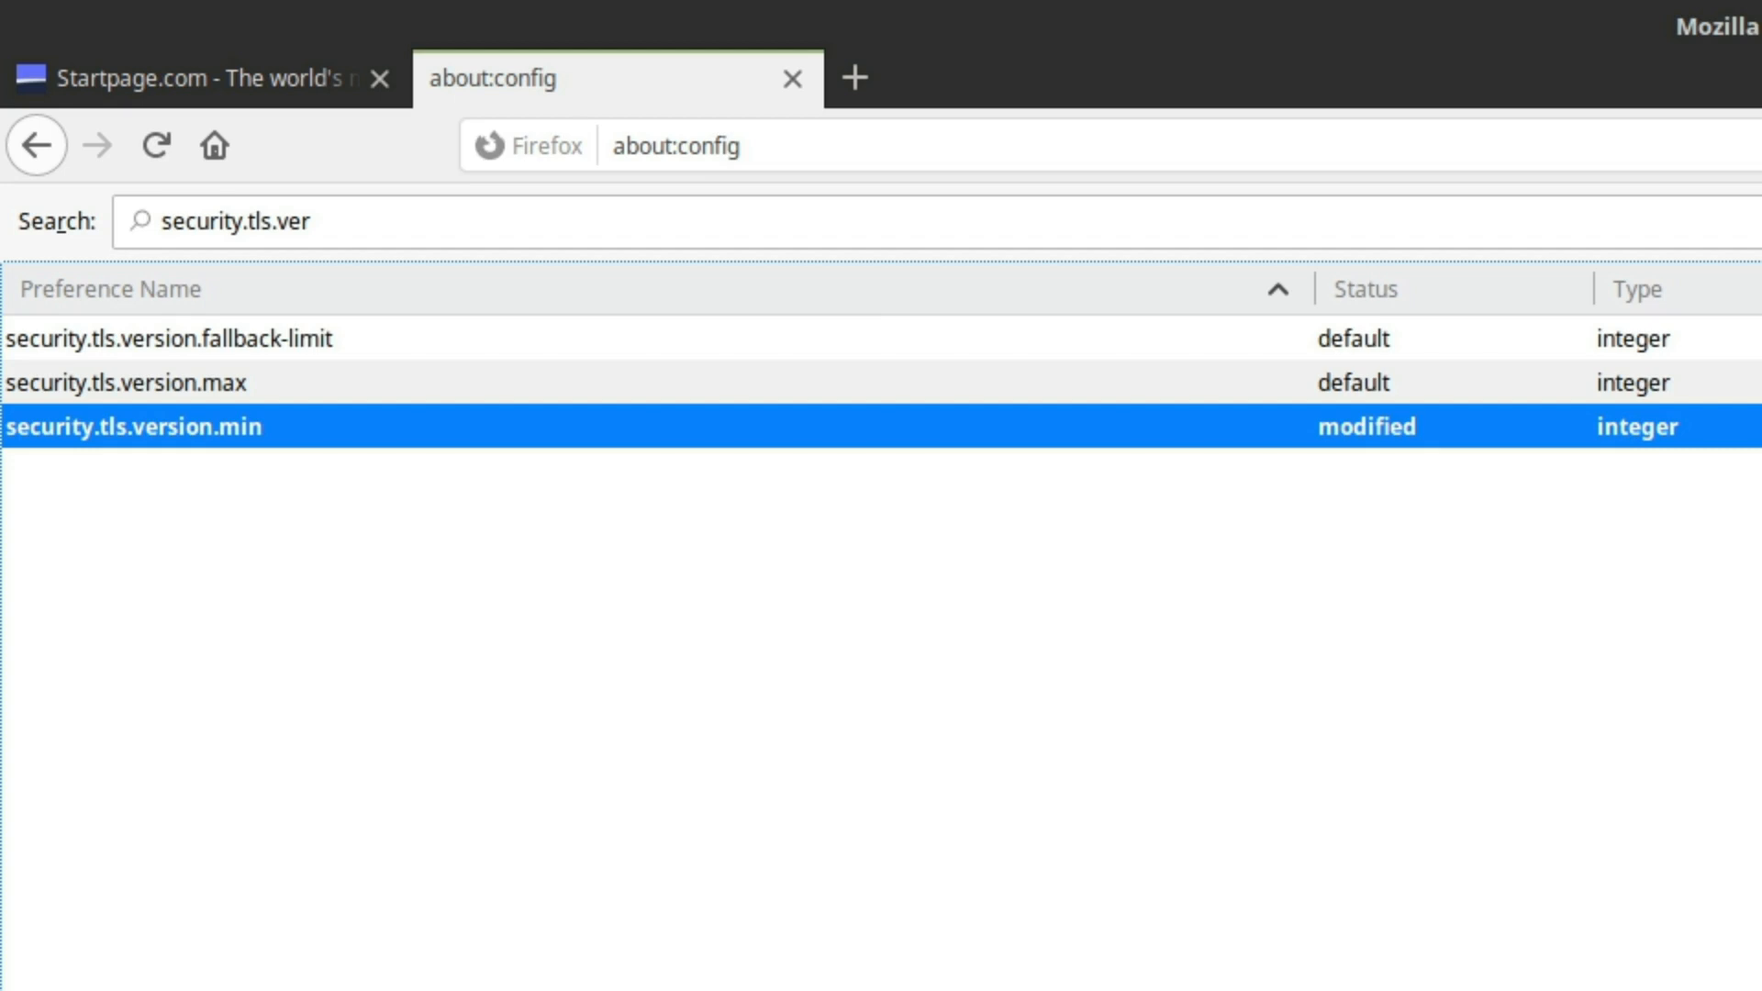
Step: Filter the preferences by browser.form and check the status of browser.formfill.enable
click(610, 203)
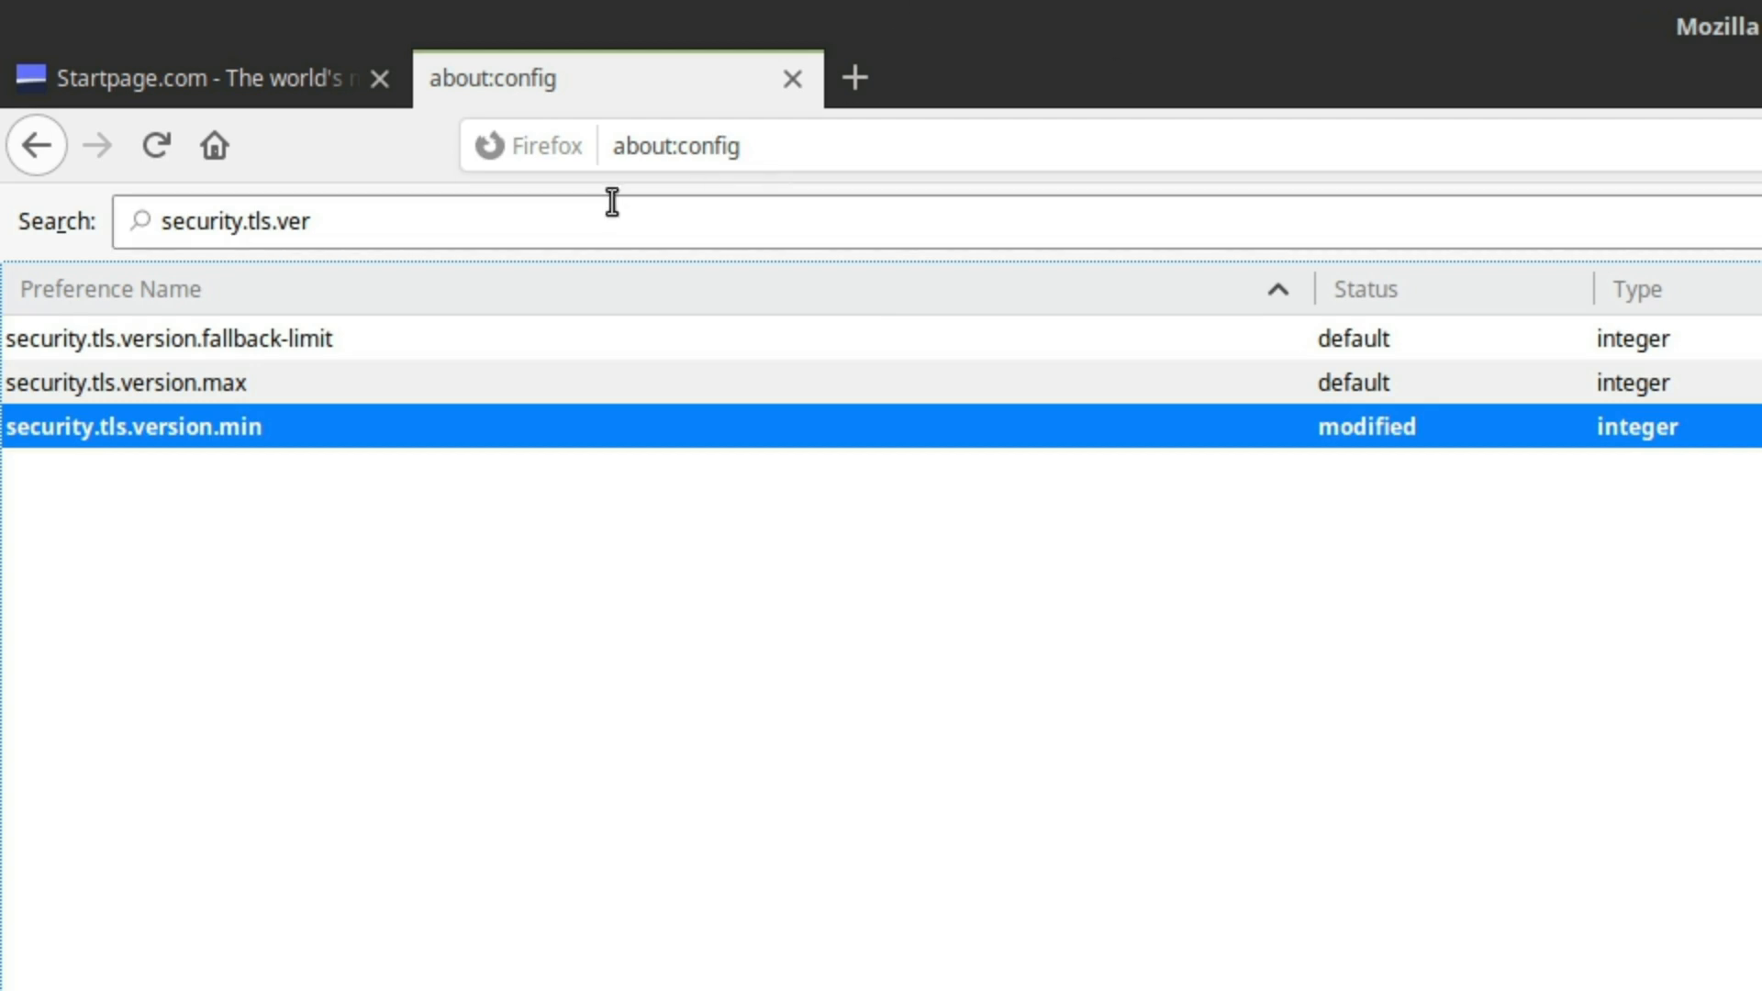
key(ctrl+a)
text(bro)
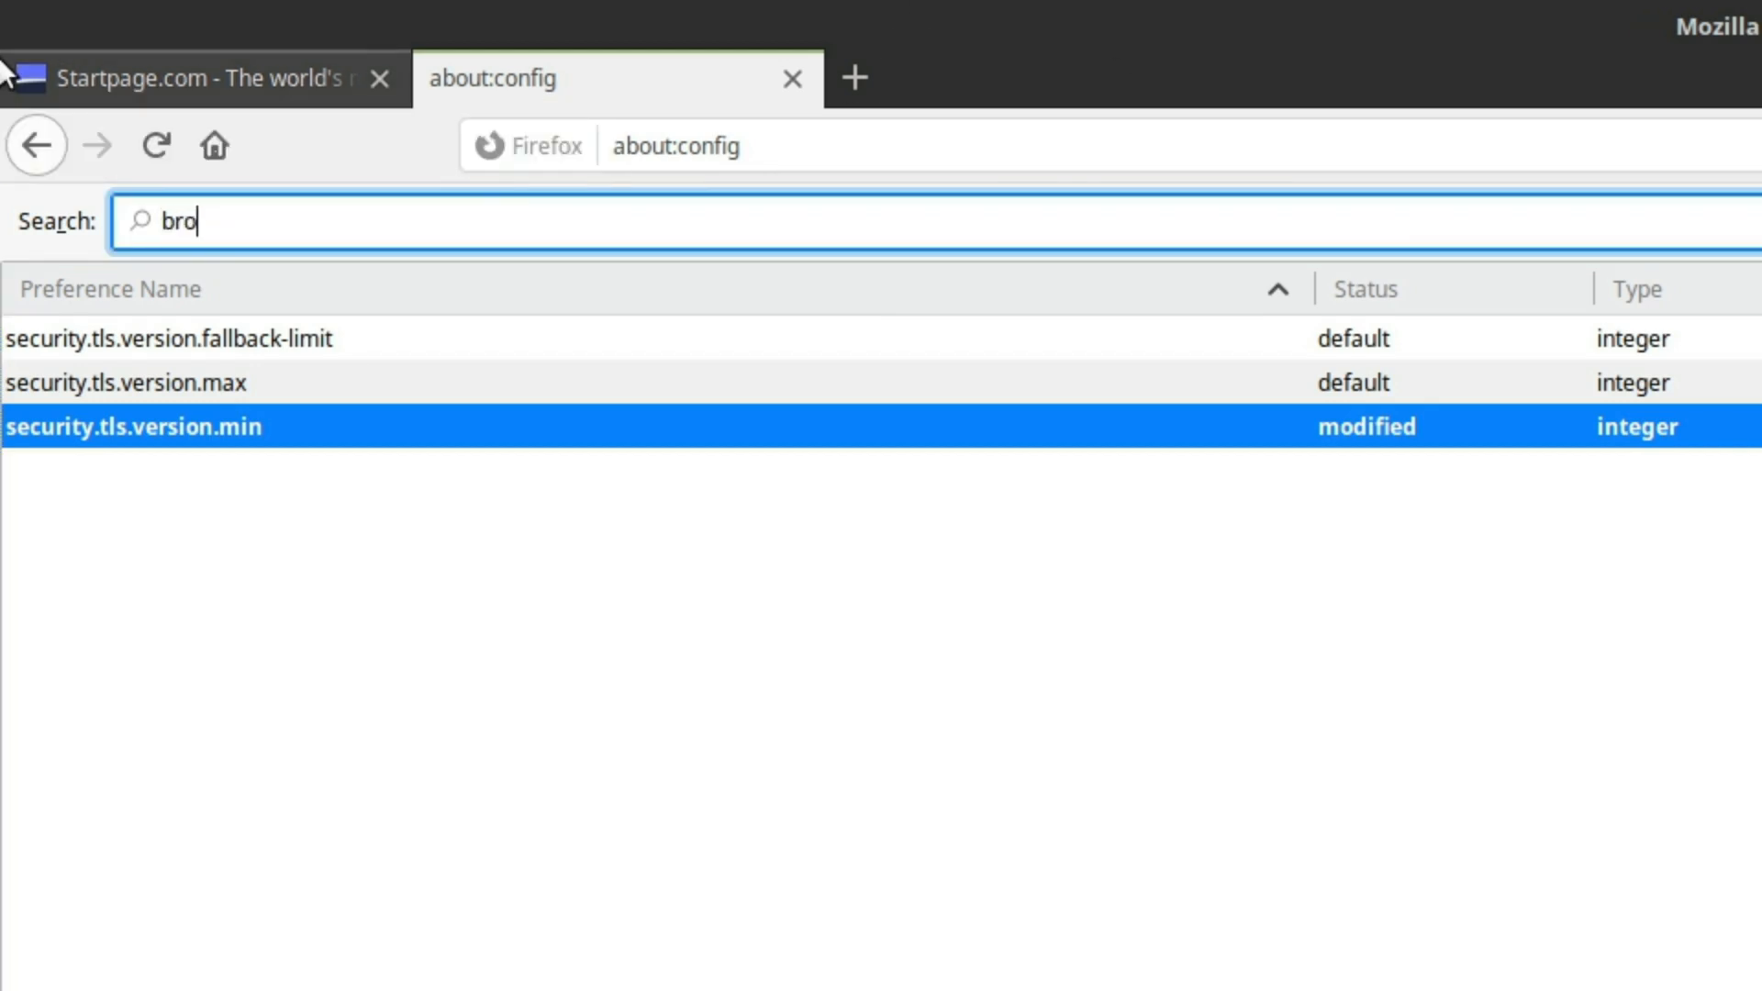
text(wser)
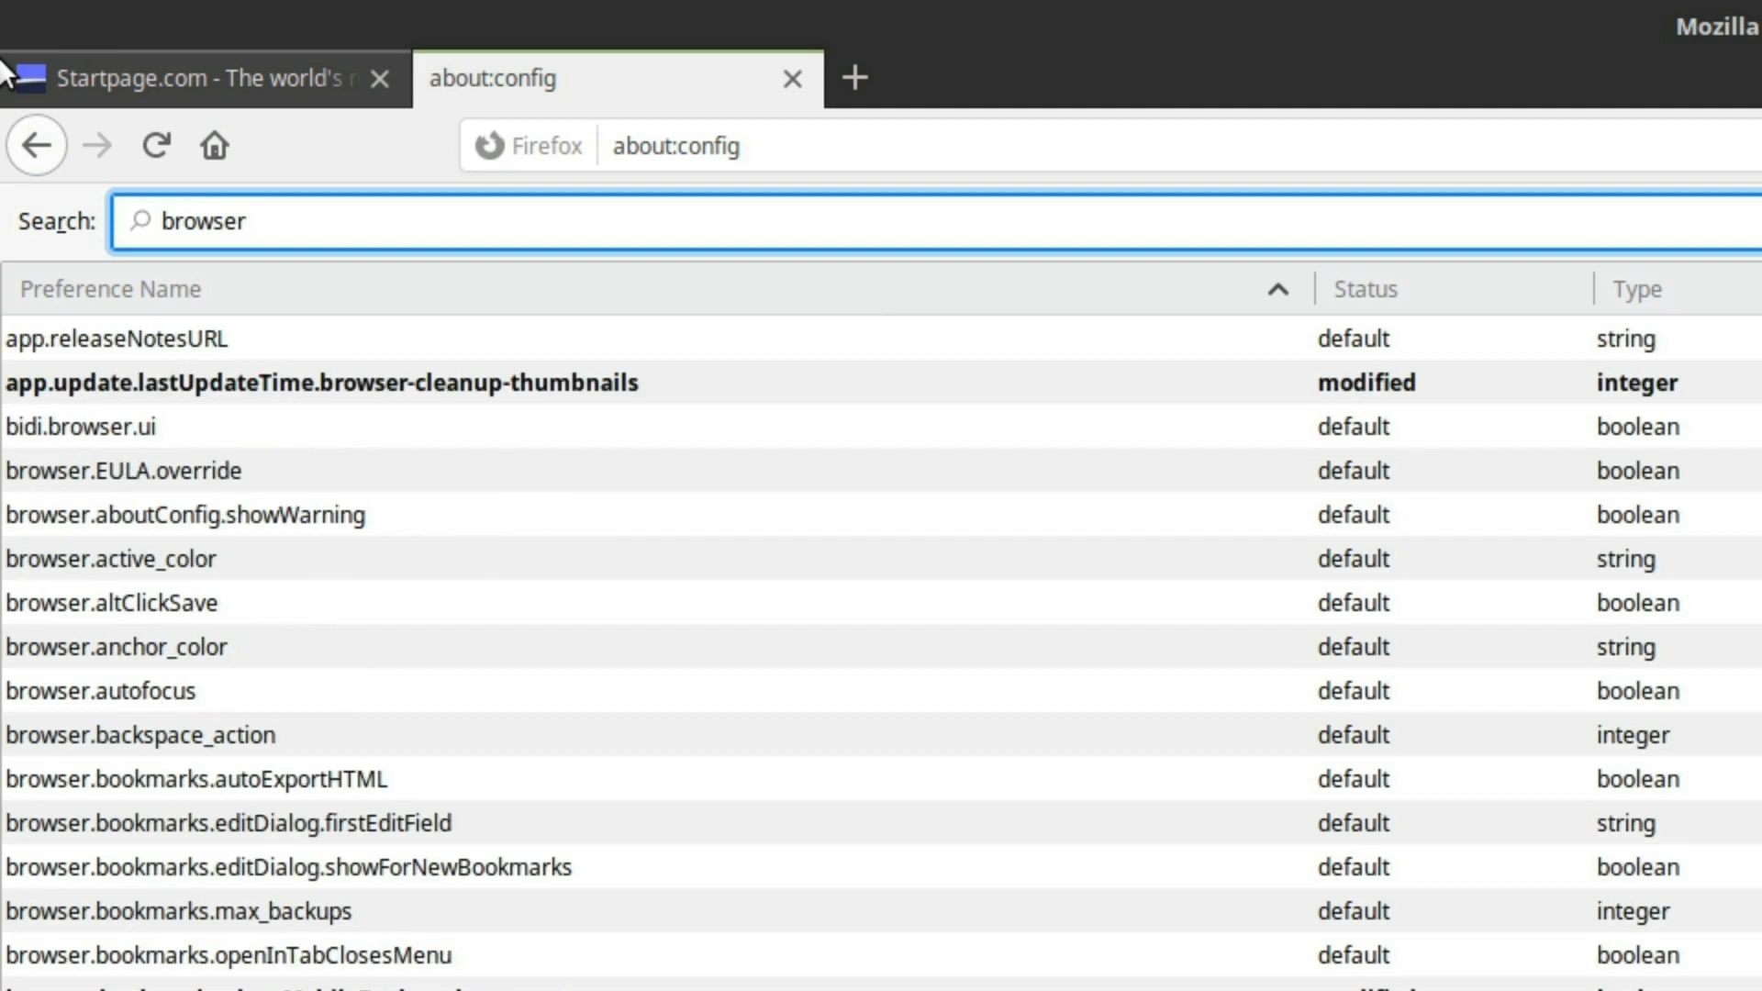
text(.for,)
key(BackSpace)
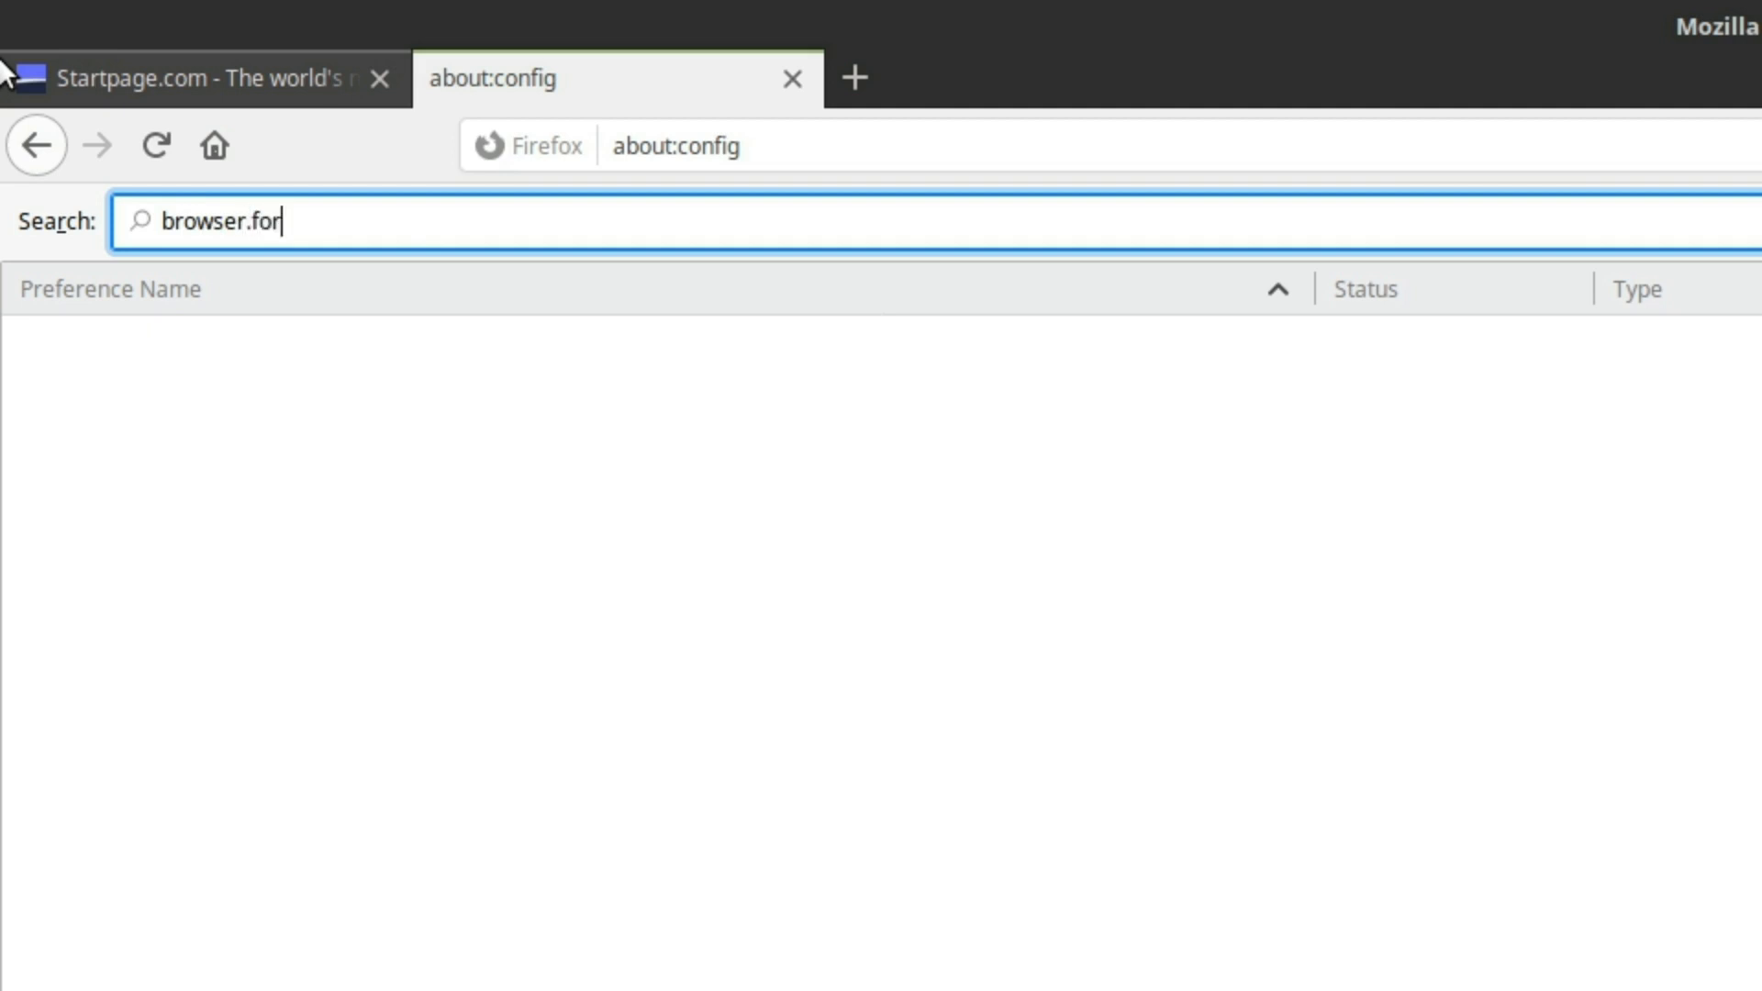
text(m)
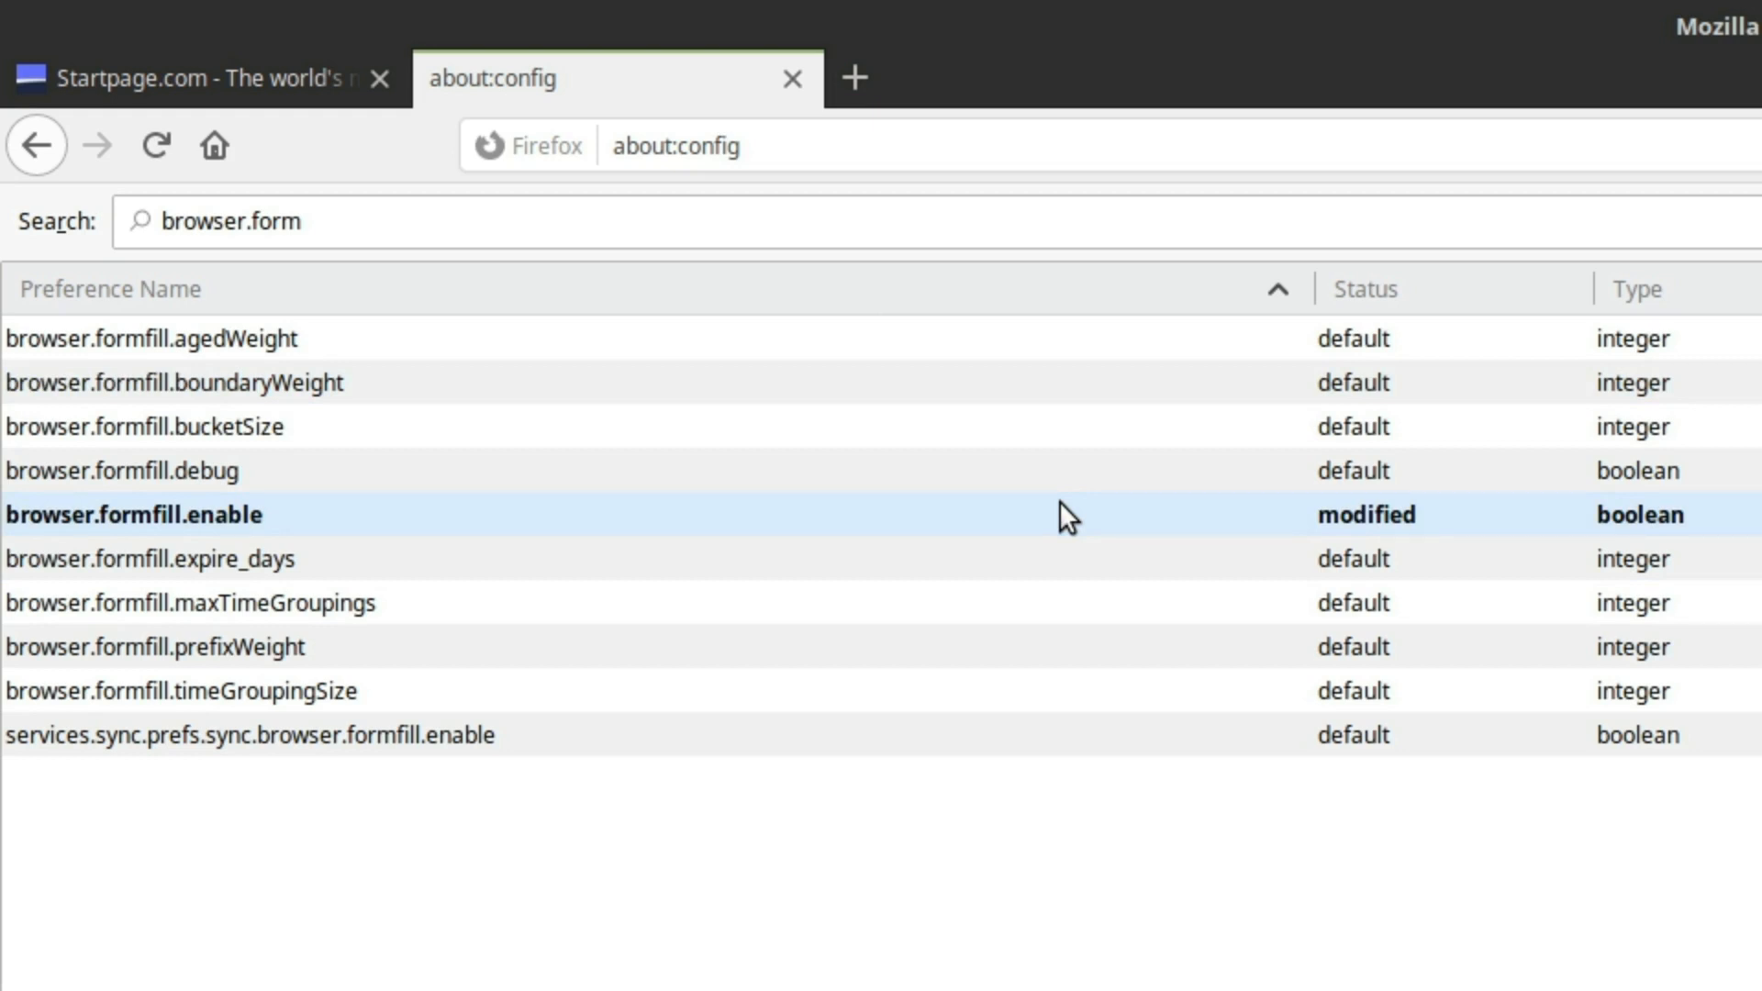
Step: Filter the preferences by geo.en and toggle geo.enabled away from its default
click(386, 228)
text(geo.en)
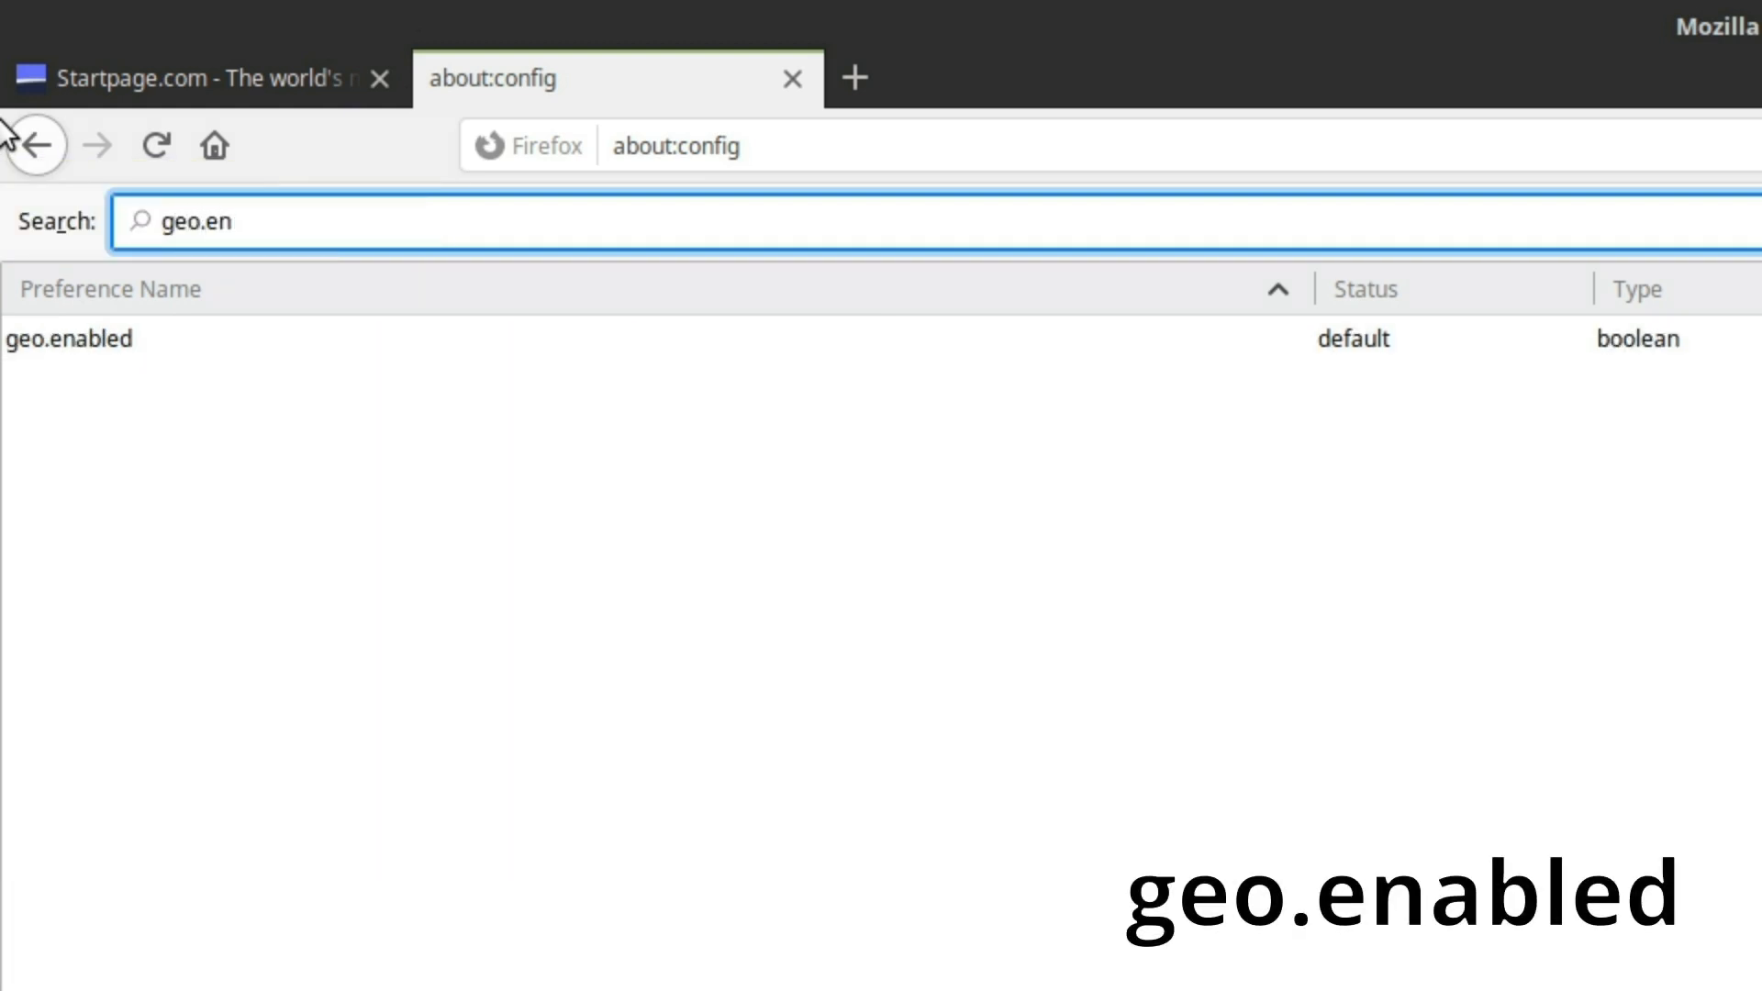
double_click(810, 336)
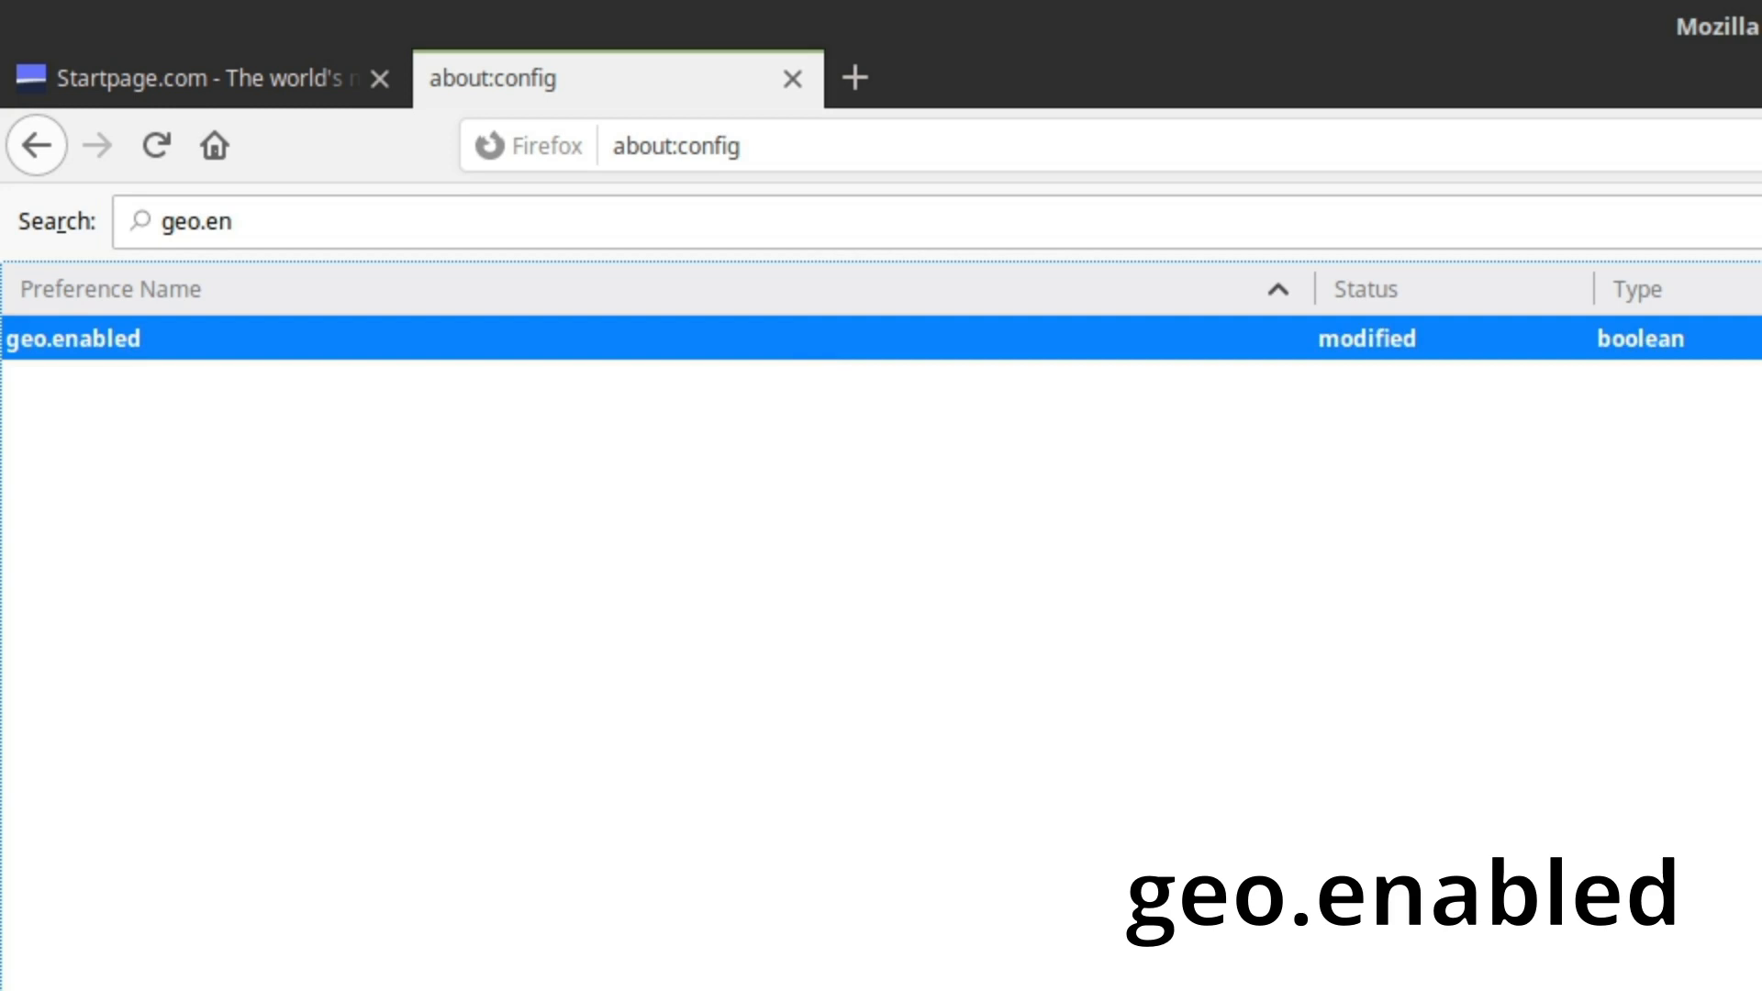
Step: Filter the preferences by browser.newtabpage.activity-stream.feeds.tele and toggle browser.newtabpage.activity-stream.feeds.telemetry away from its default
click(233, 220)
key(BackSpace)
key(BackSpace)
key(BackSpace)
key(BackSpace)
key(BackSpace)
key(BackSpace)
click(307, 220)
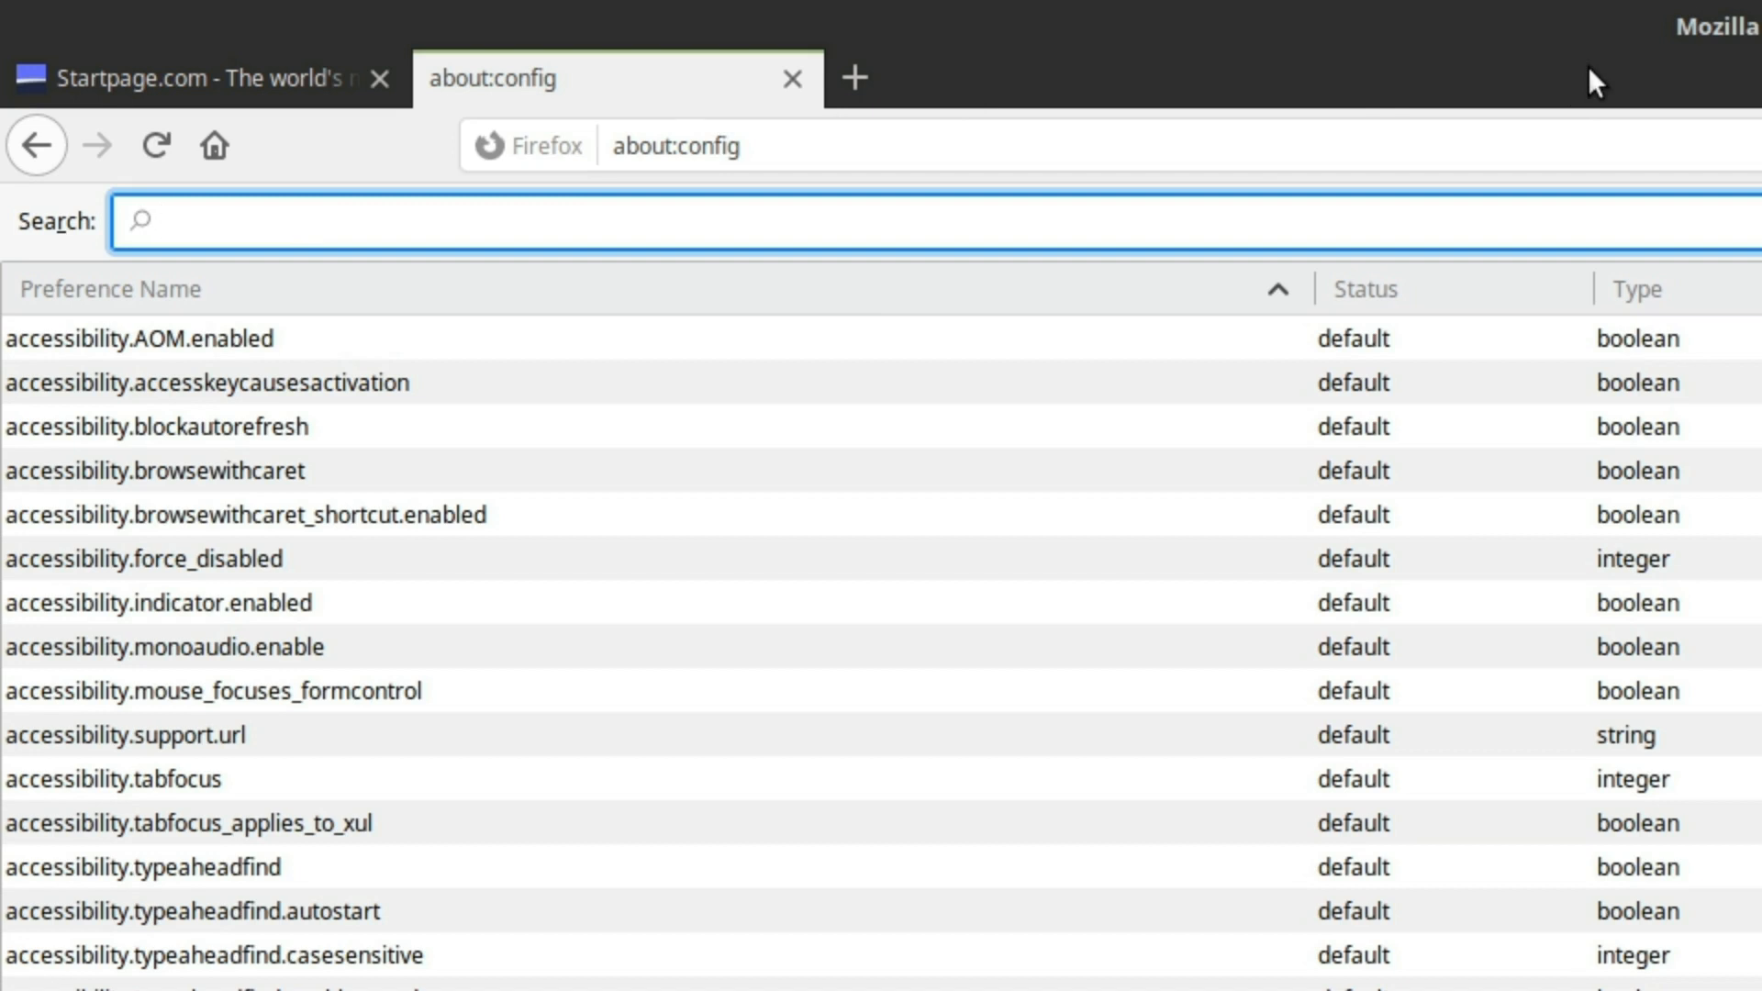
text(brow)
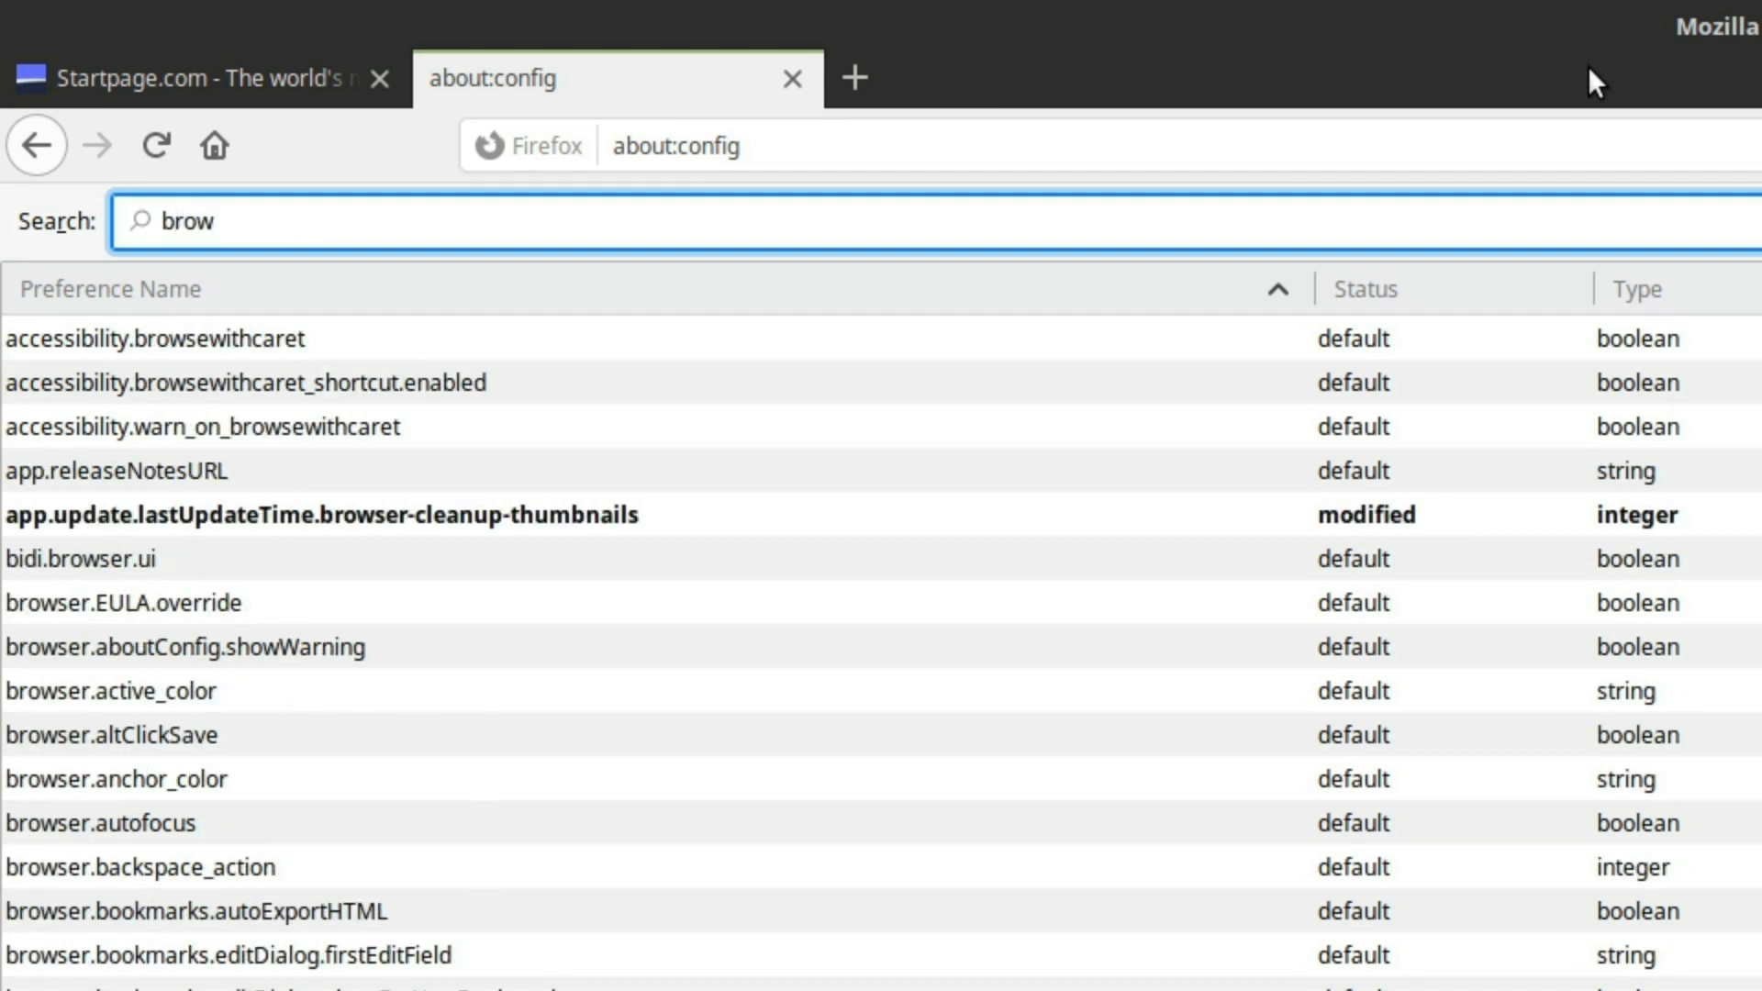
text(ser)
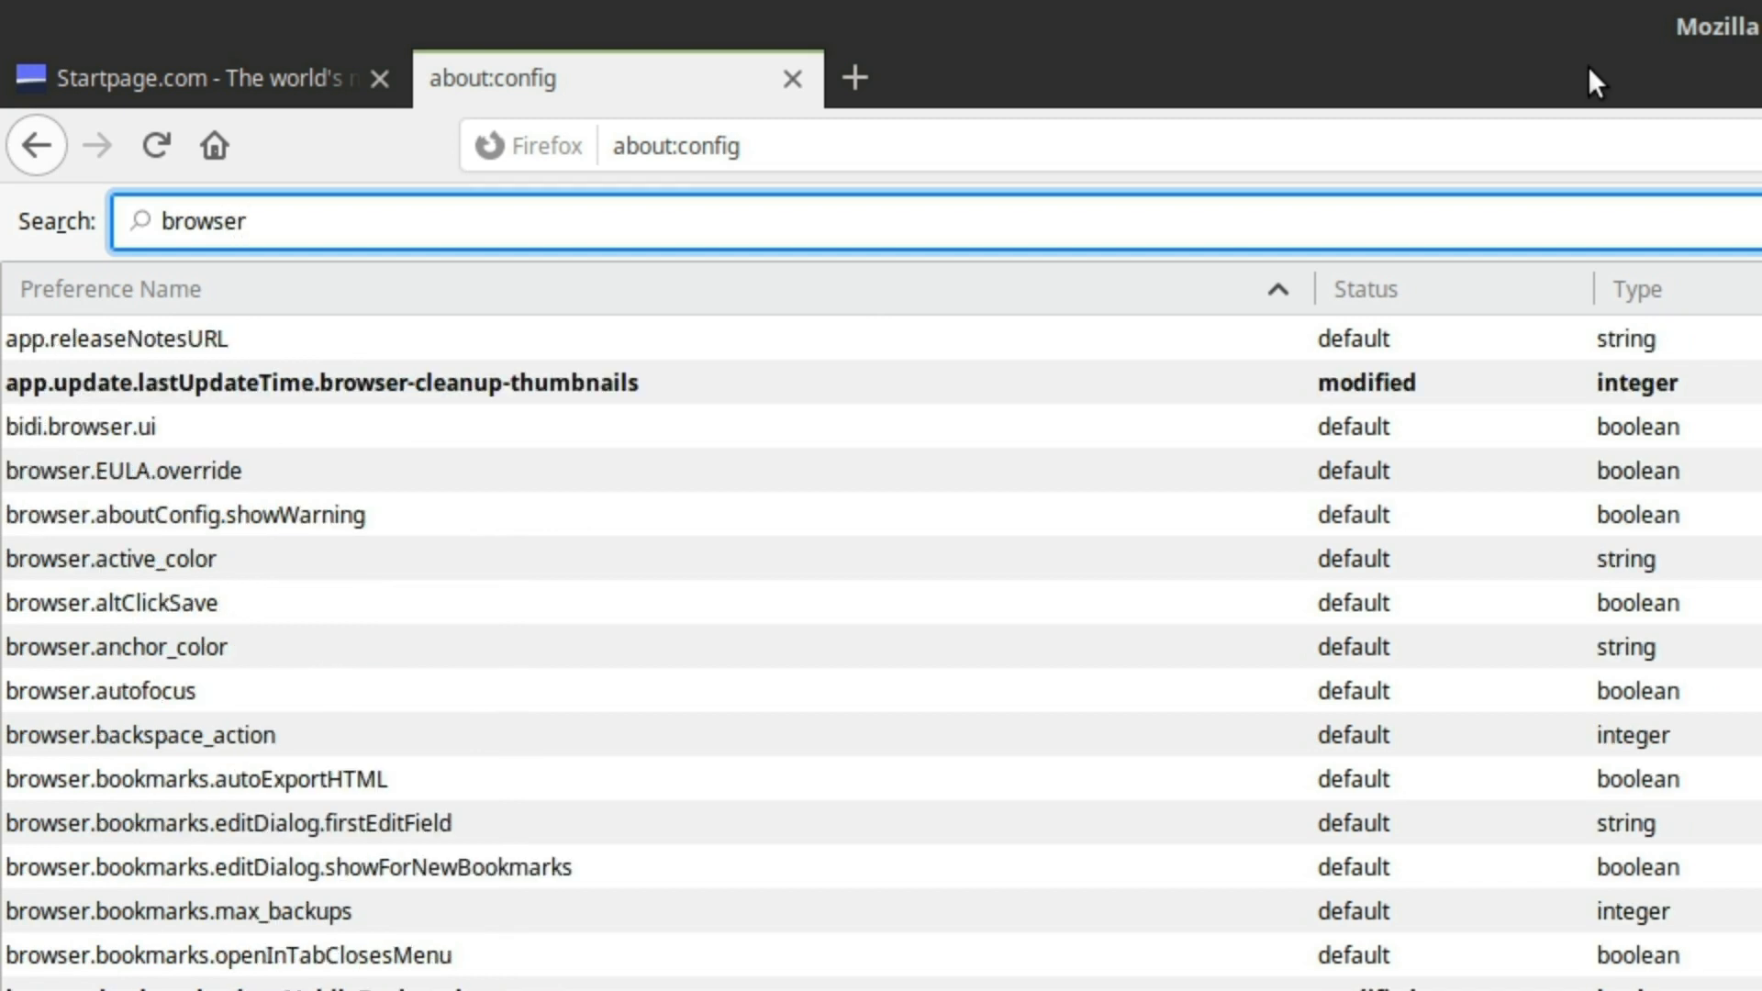
text(.new)
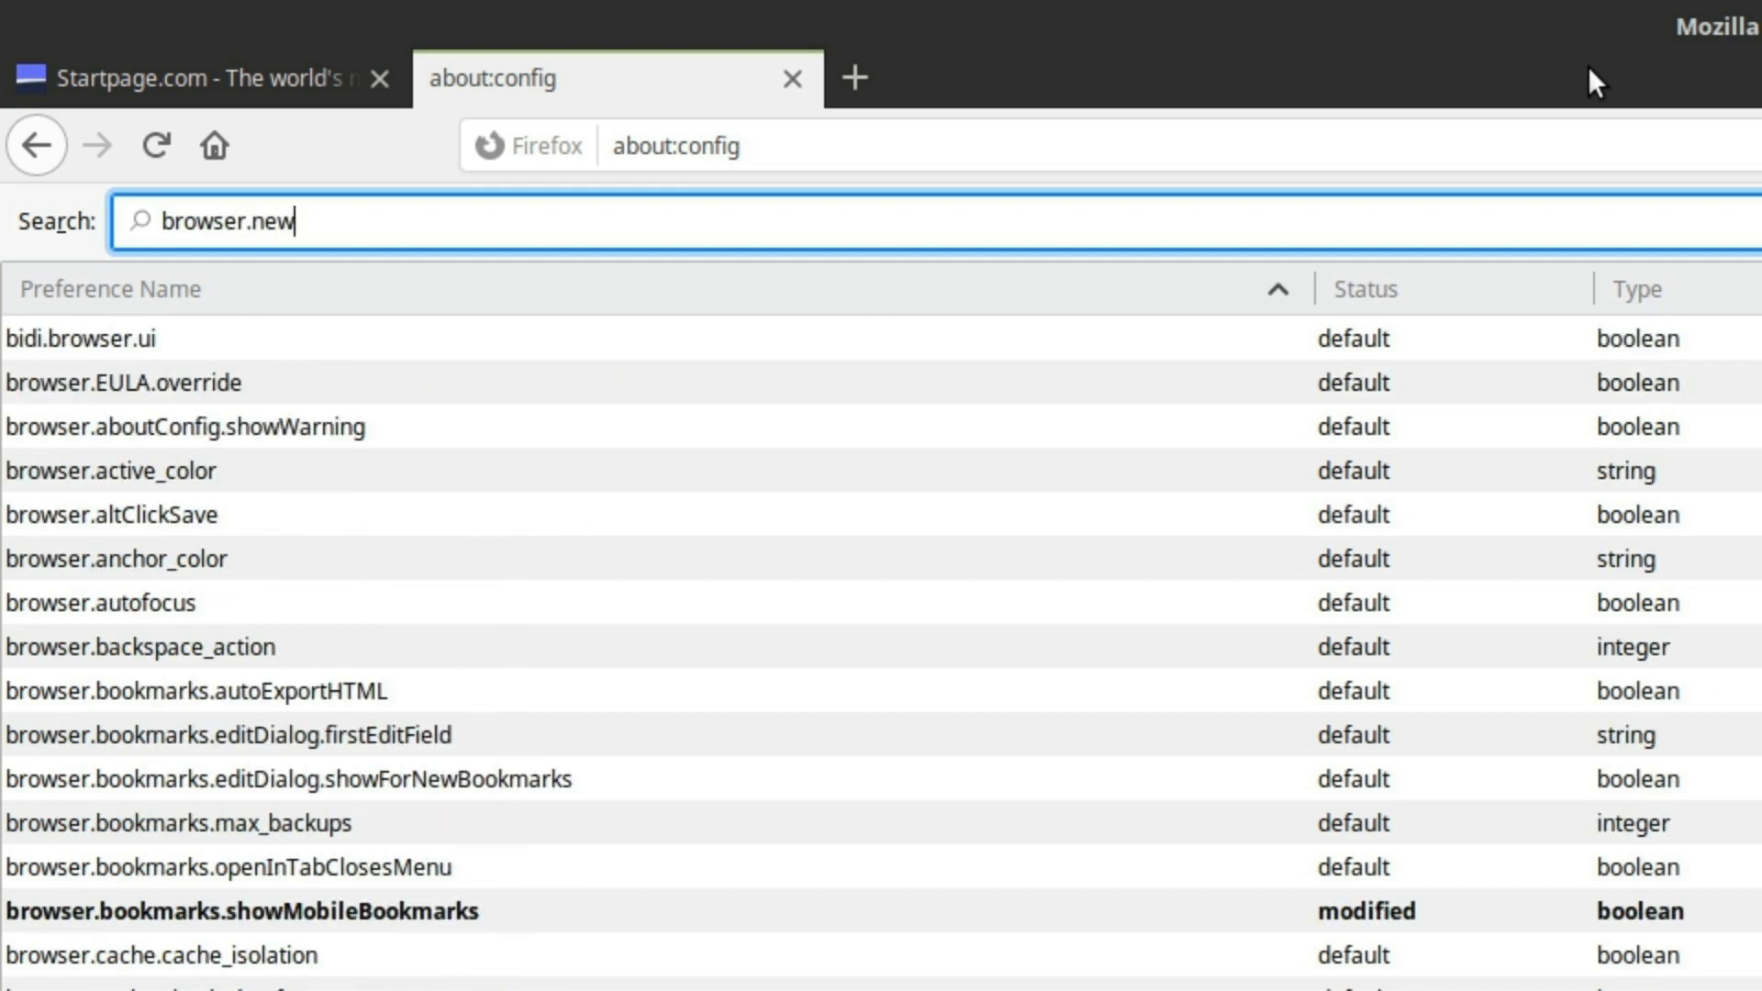
text(tab)
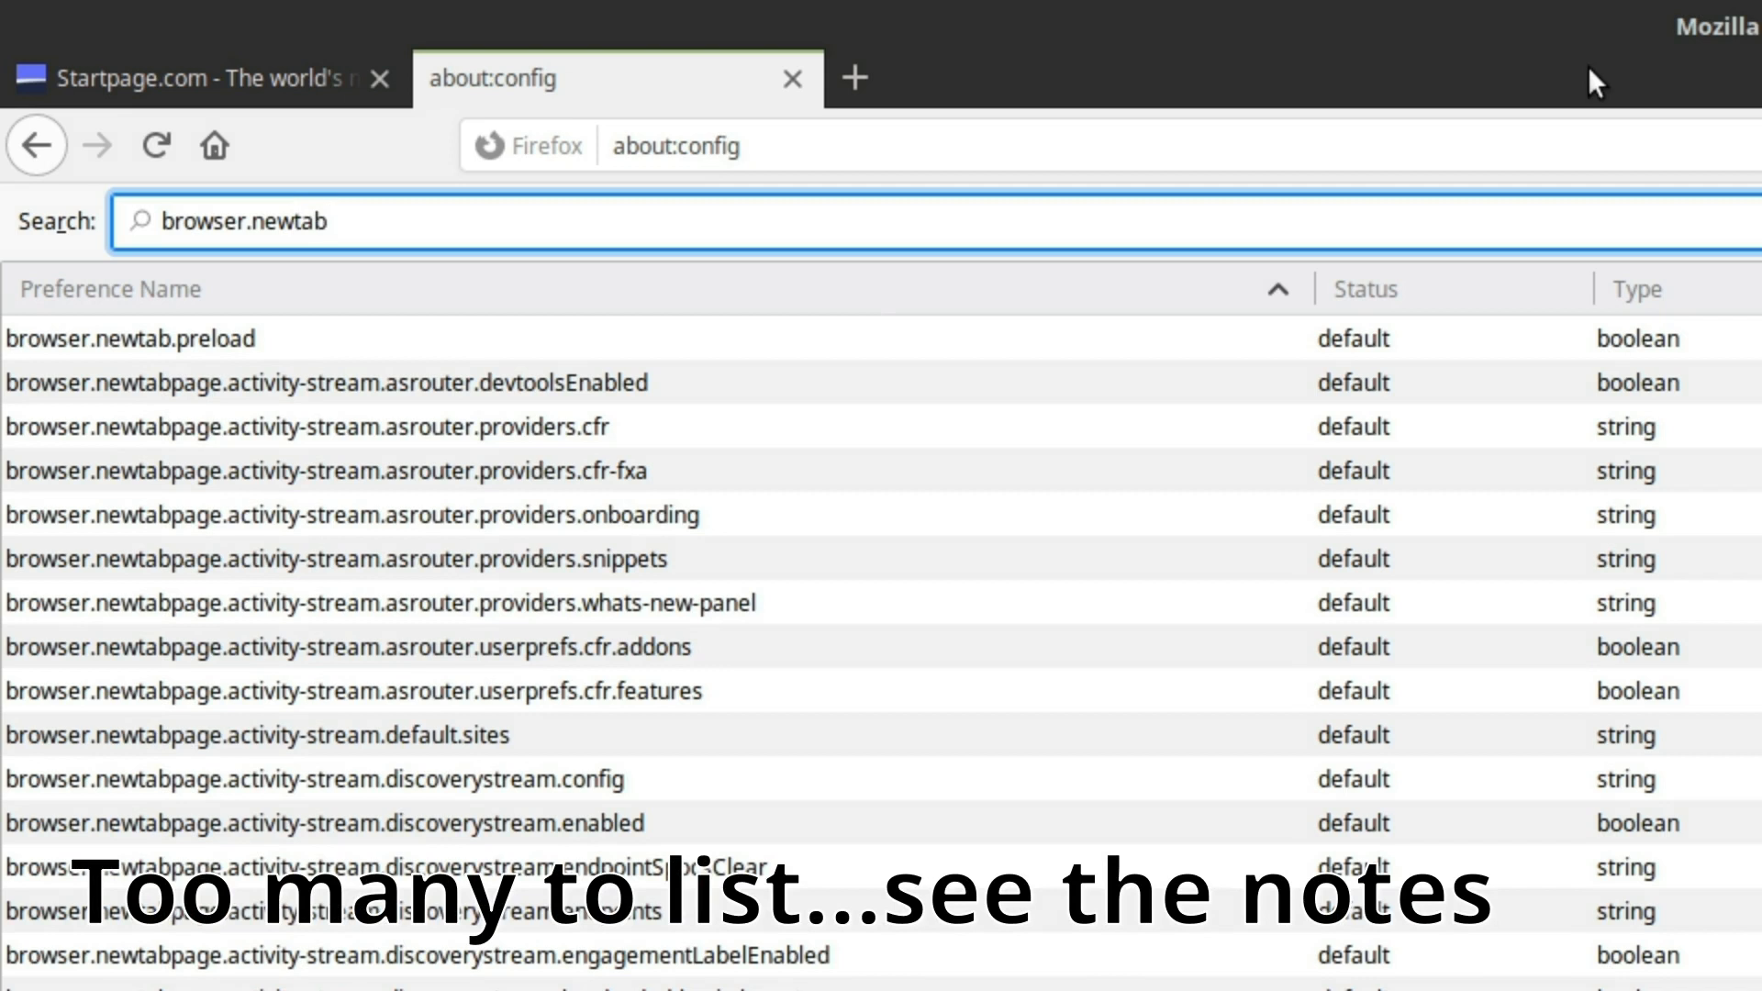
text(page)
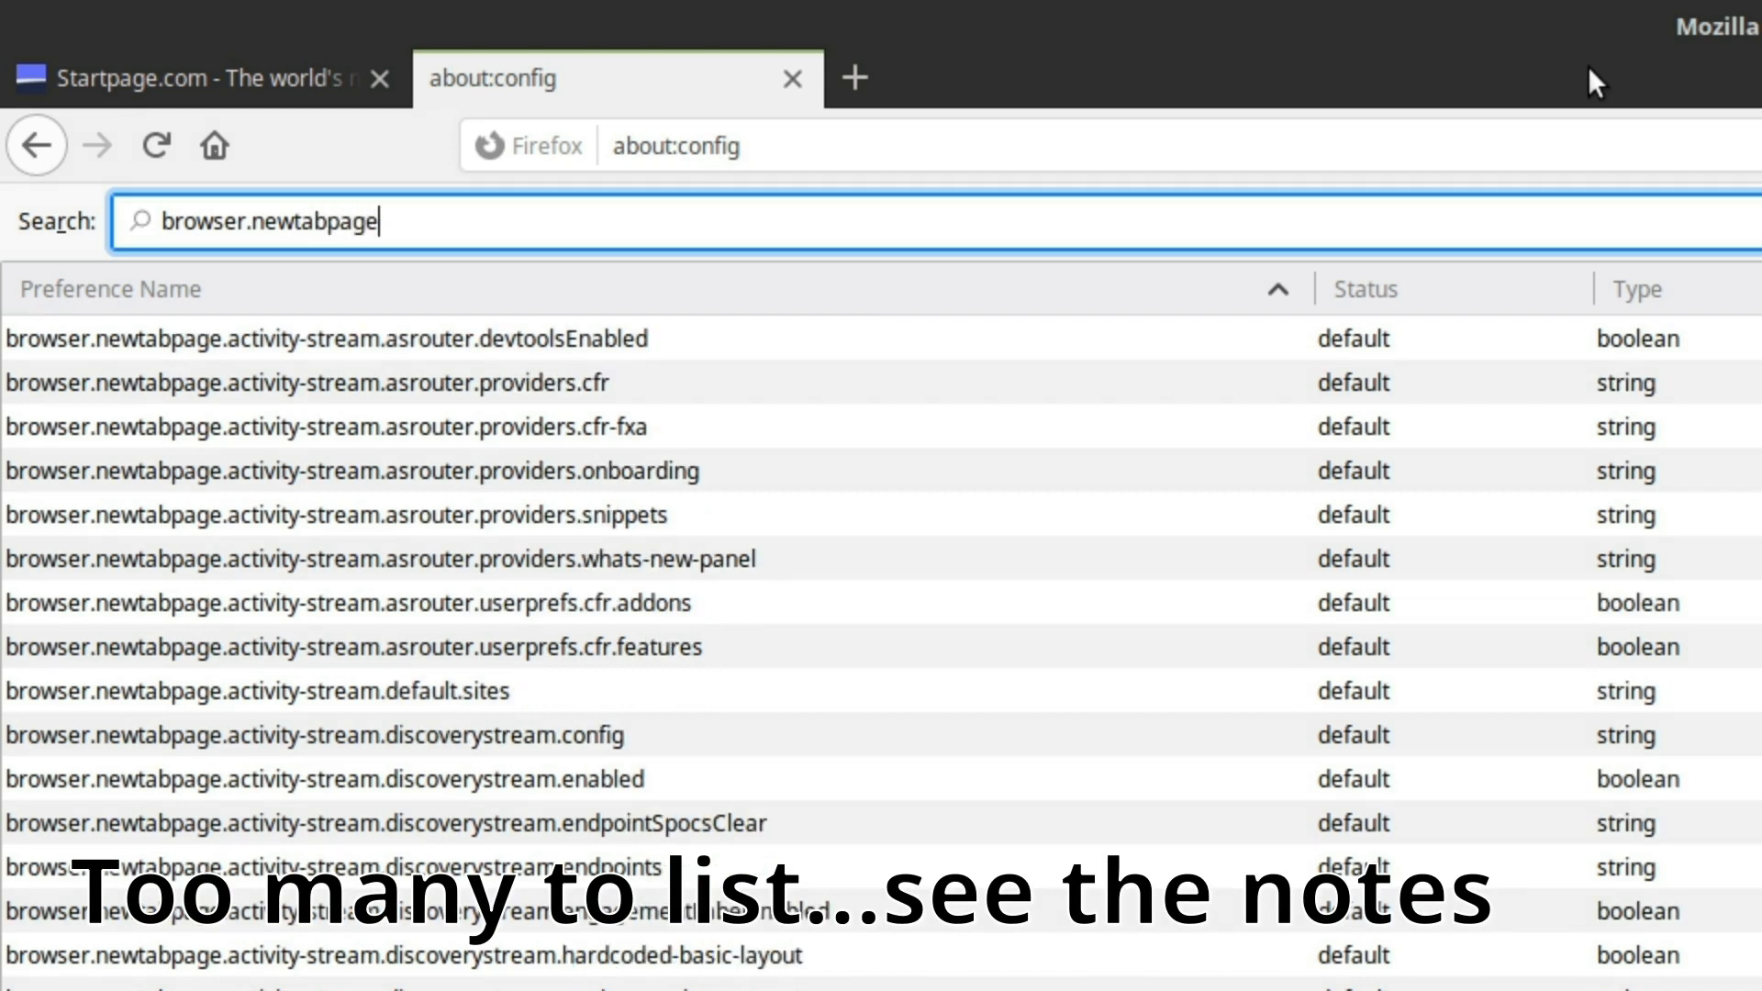
text(.activity-stream)
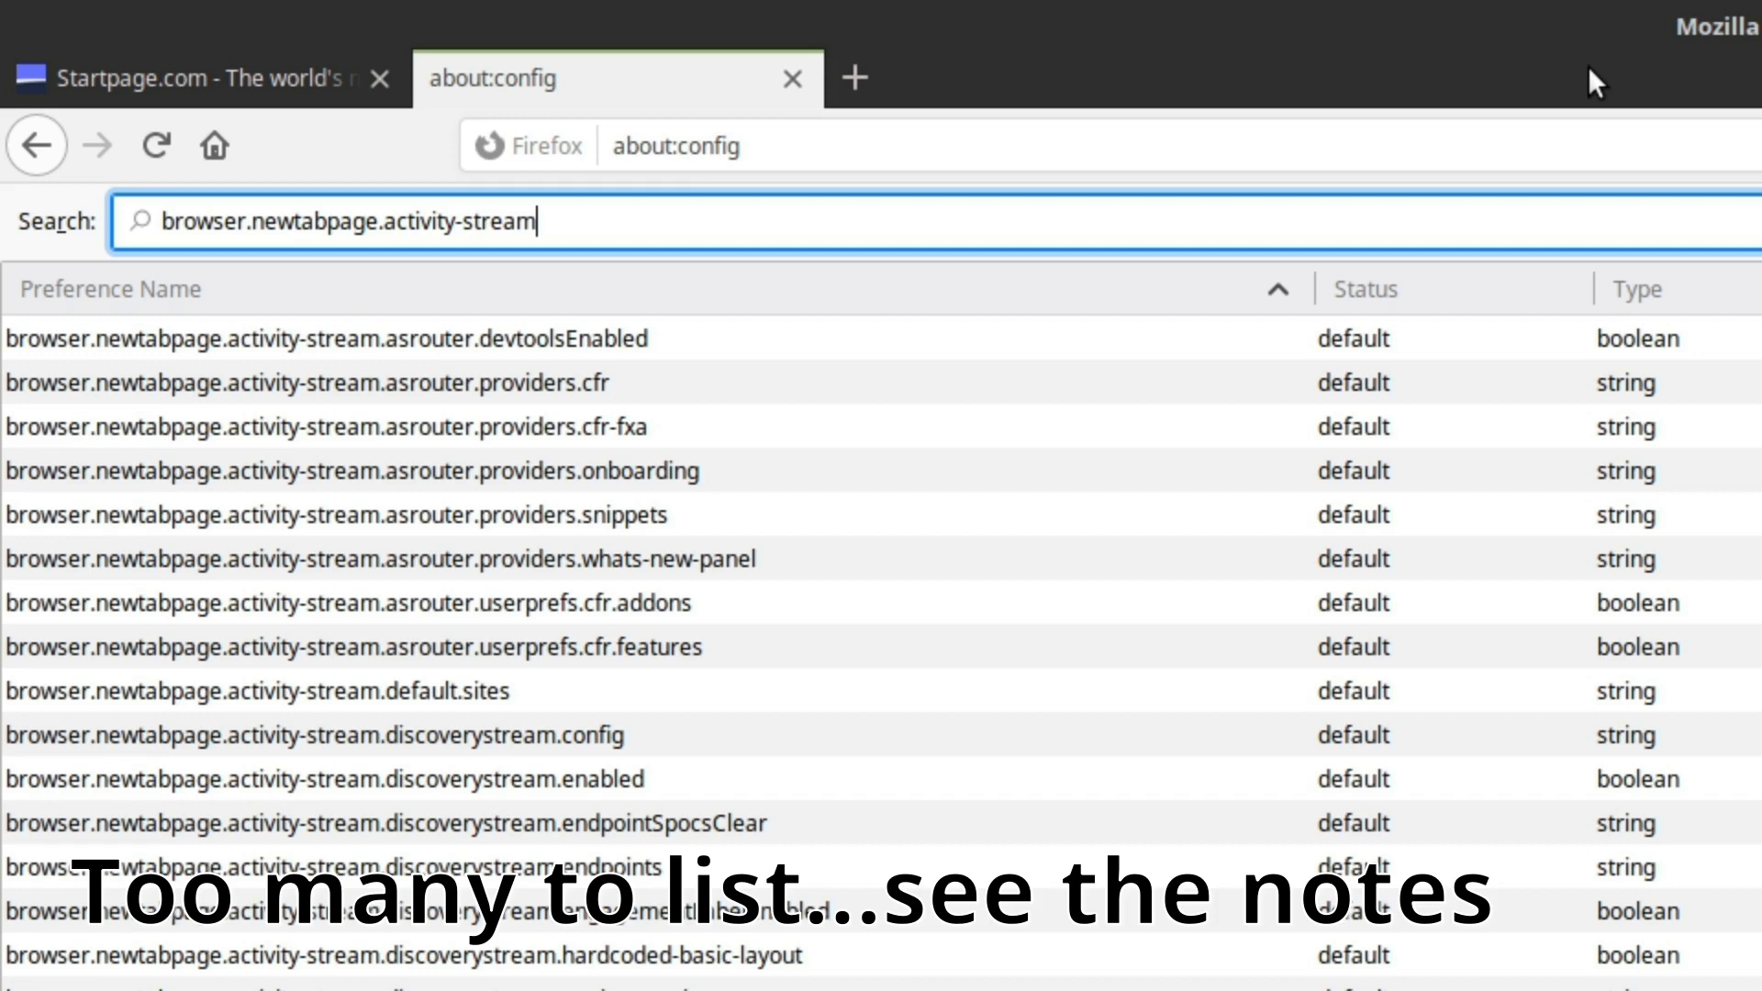
text(.feeds)
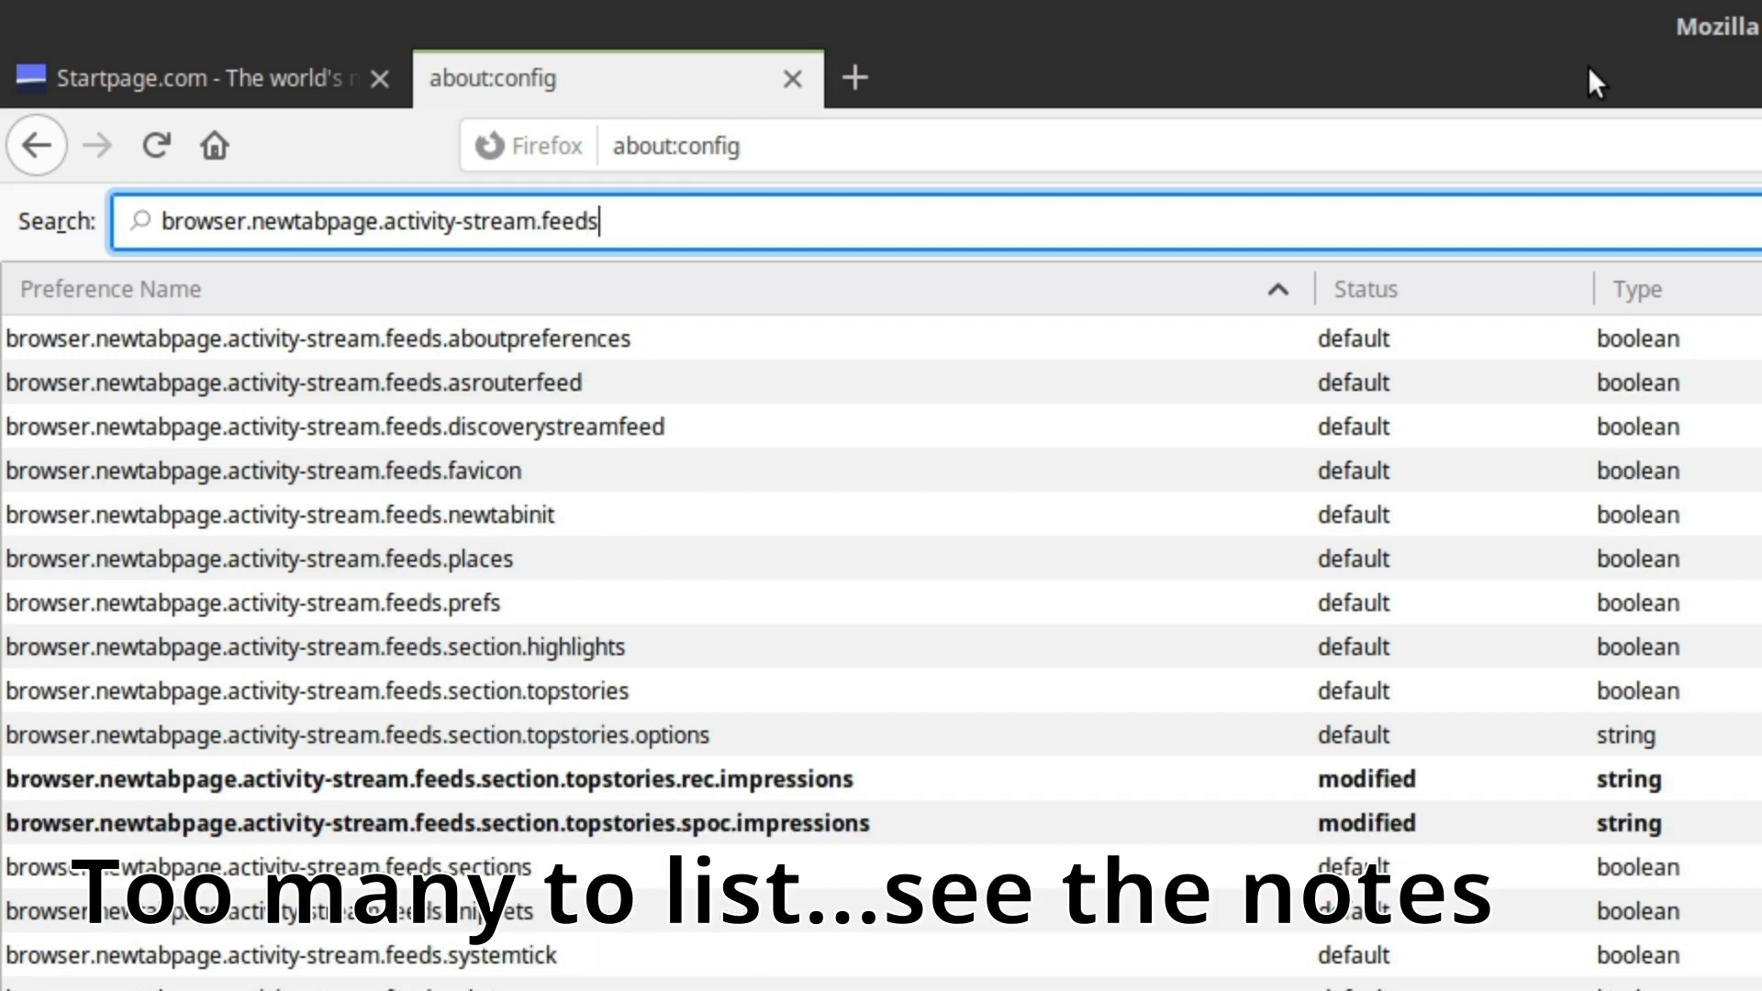
text(.tele)
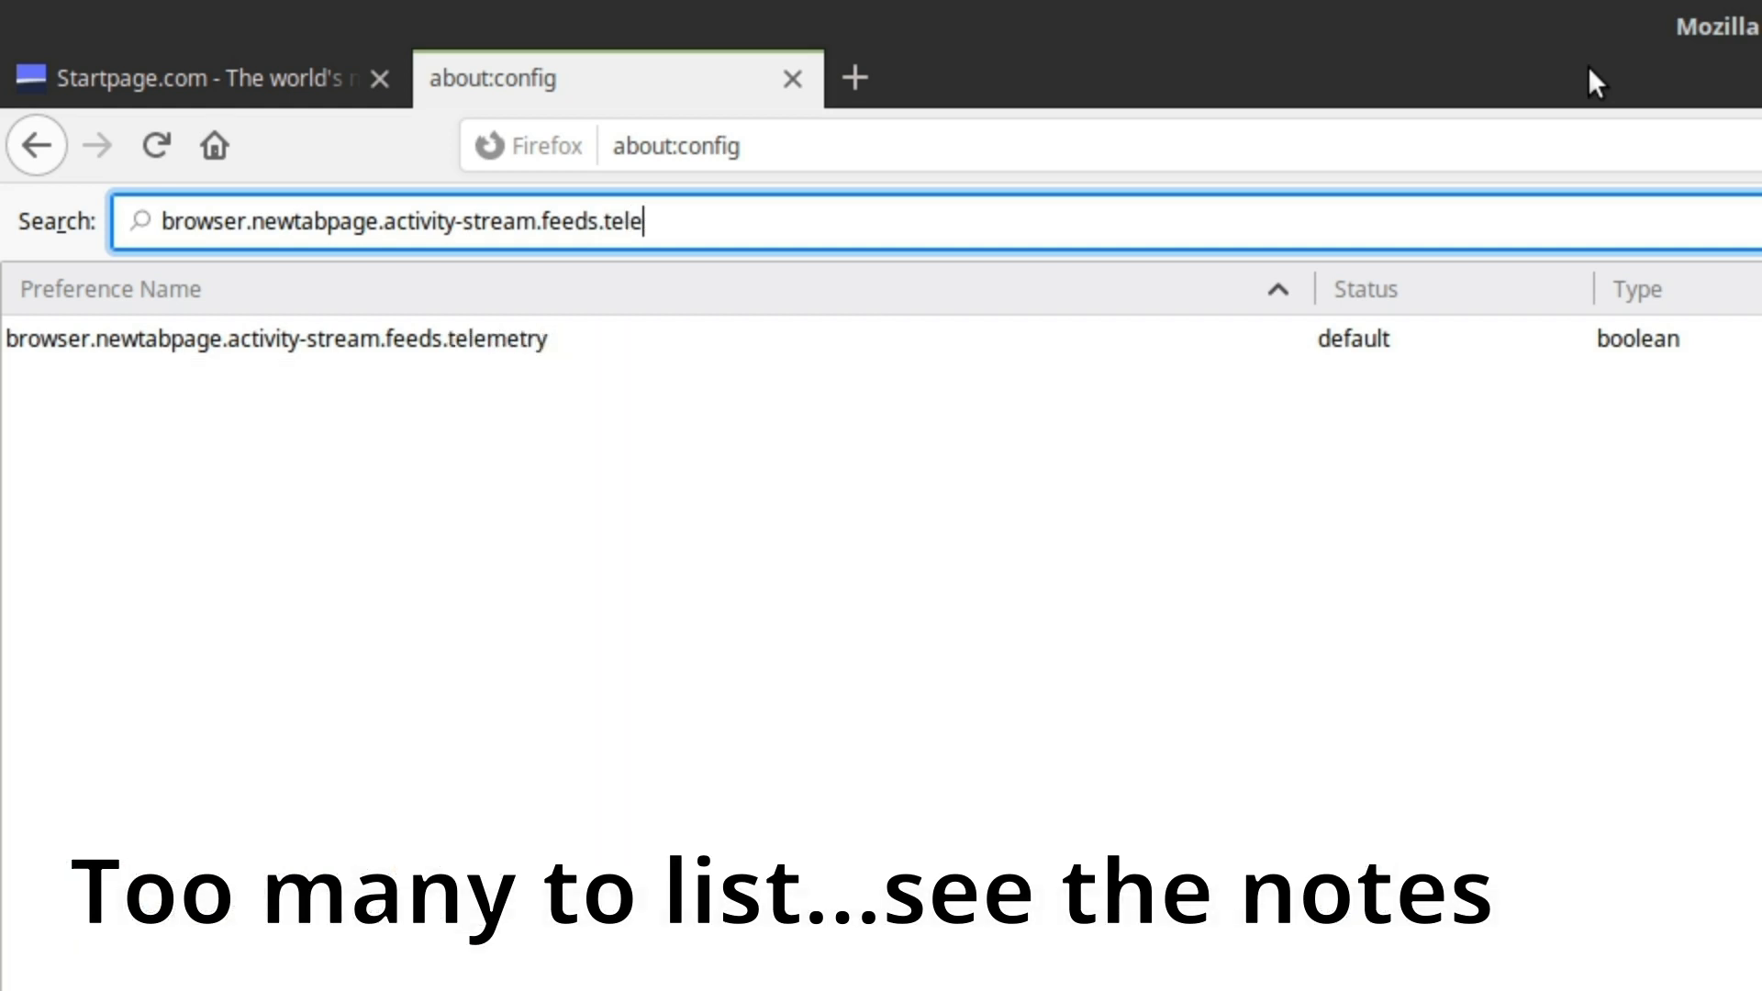
click(380, 340)
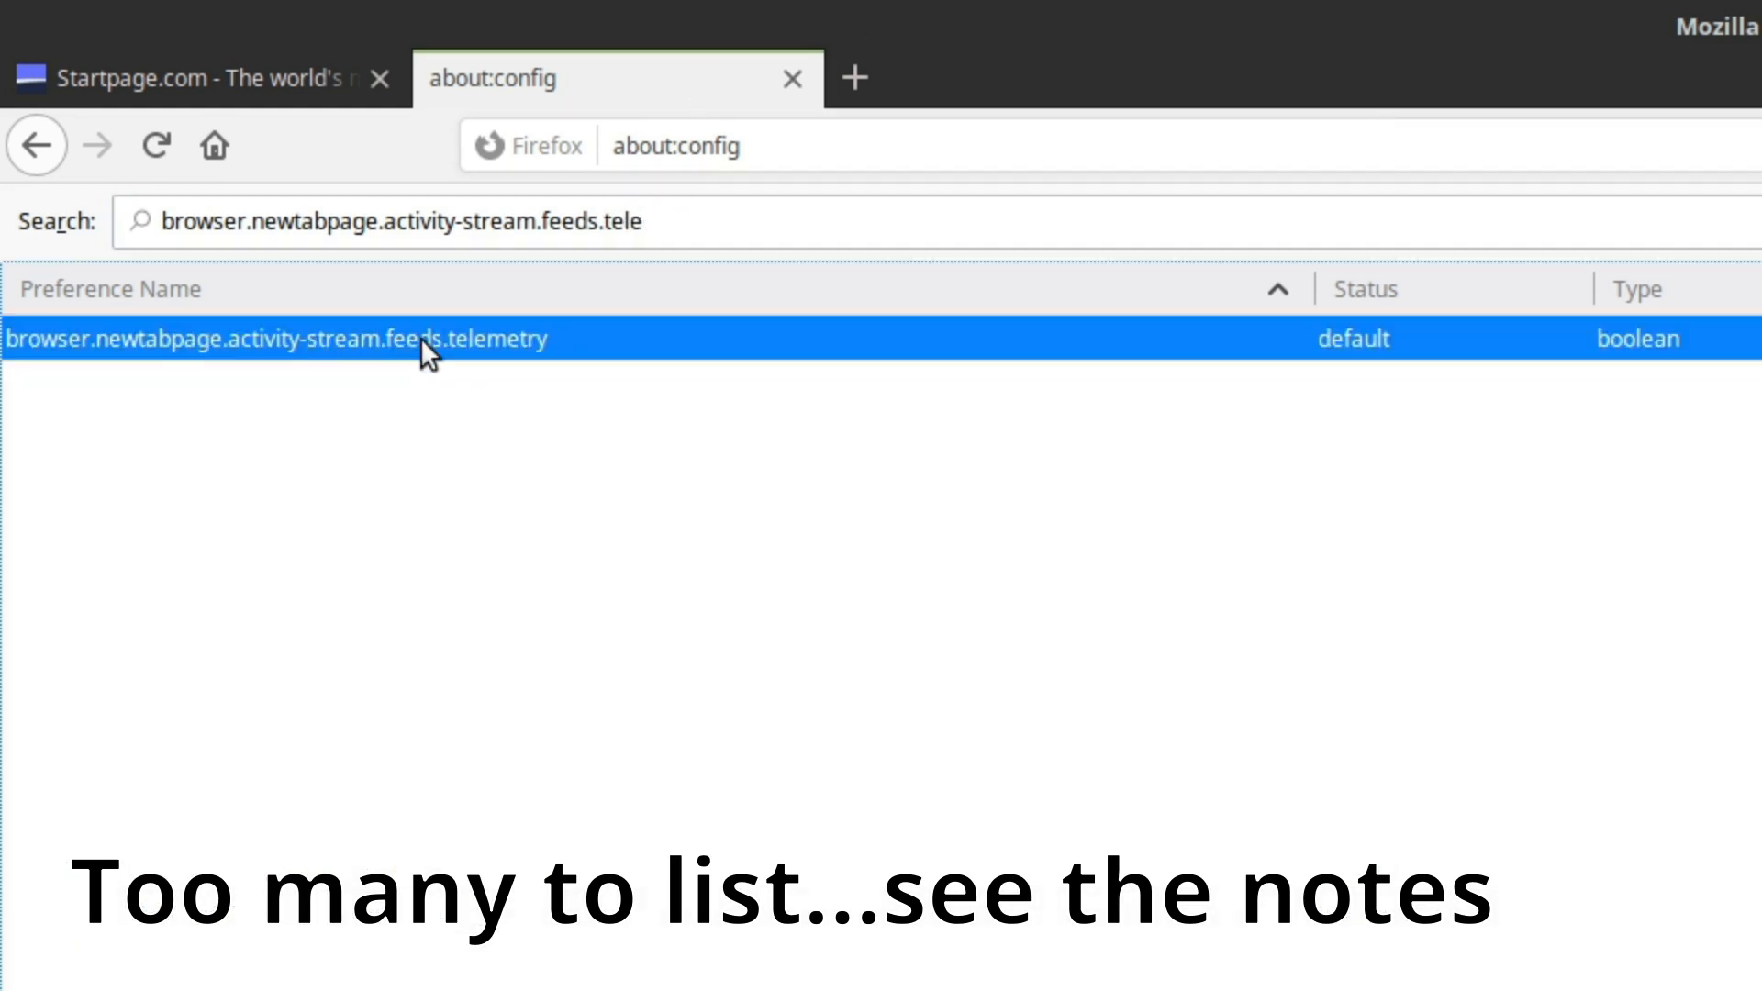
double_click(420, 338)
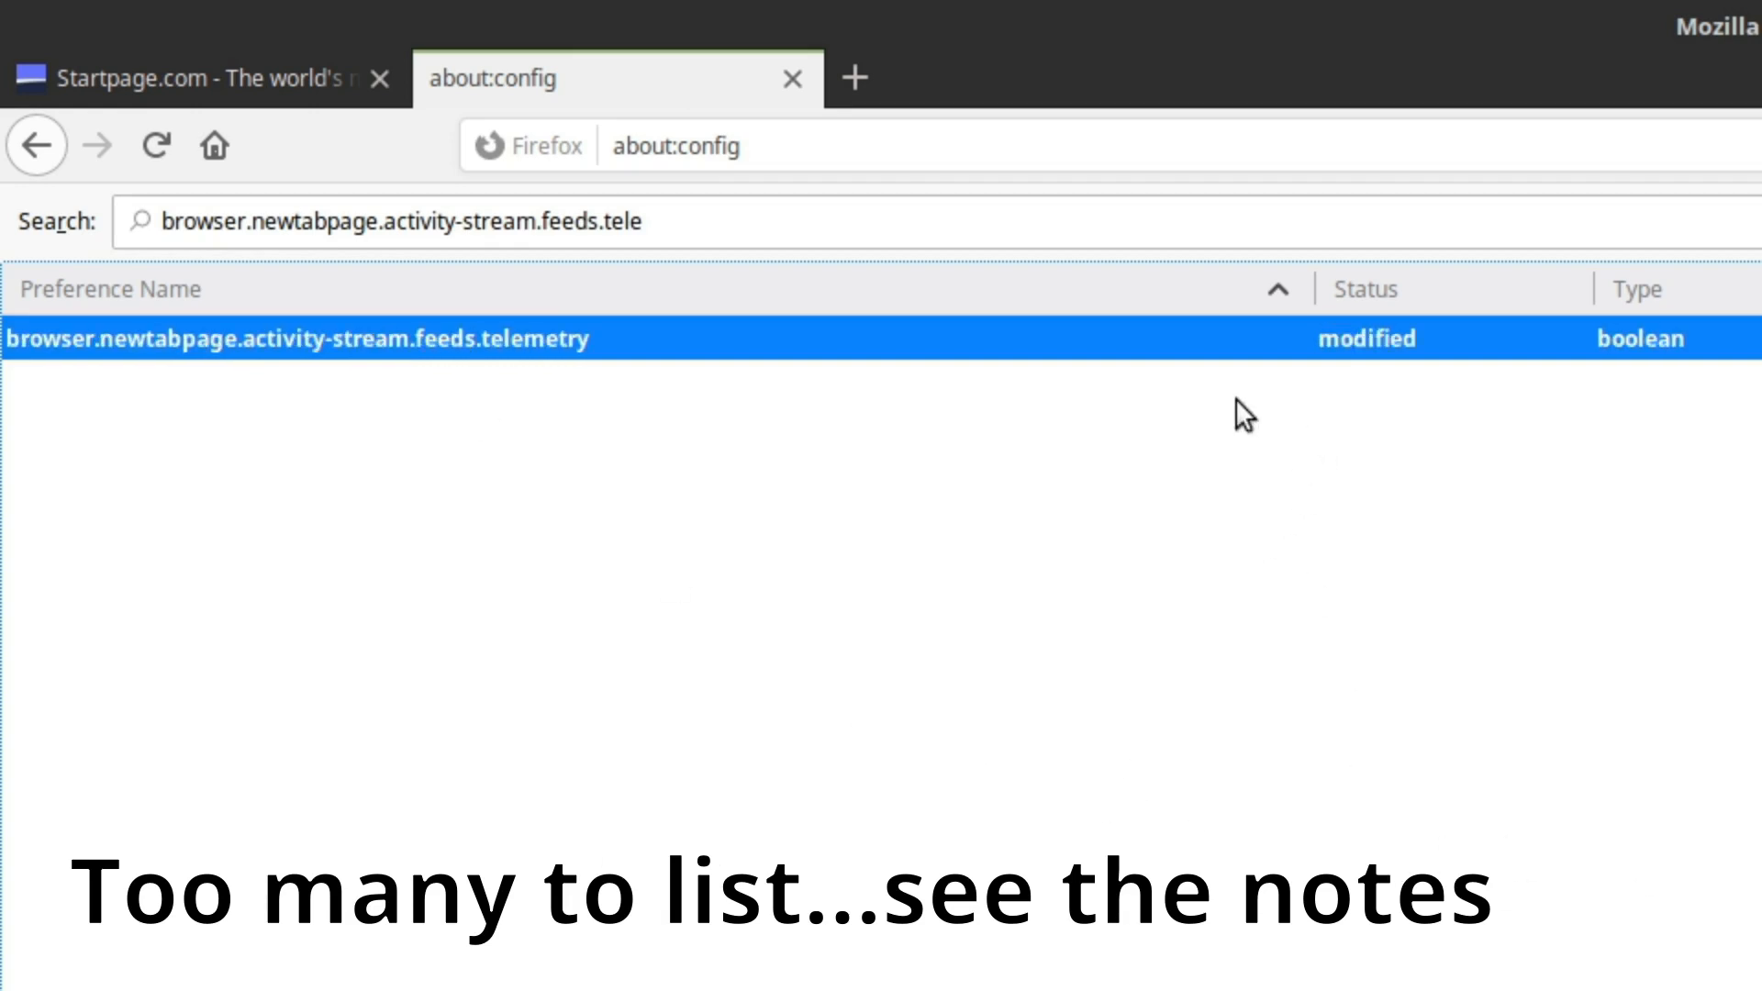
Step: Filter the preferences by browser.pin and toggle browser.ping-centre.telemetry away from its default
drag(265, 221, 877, 205)
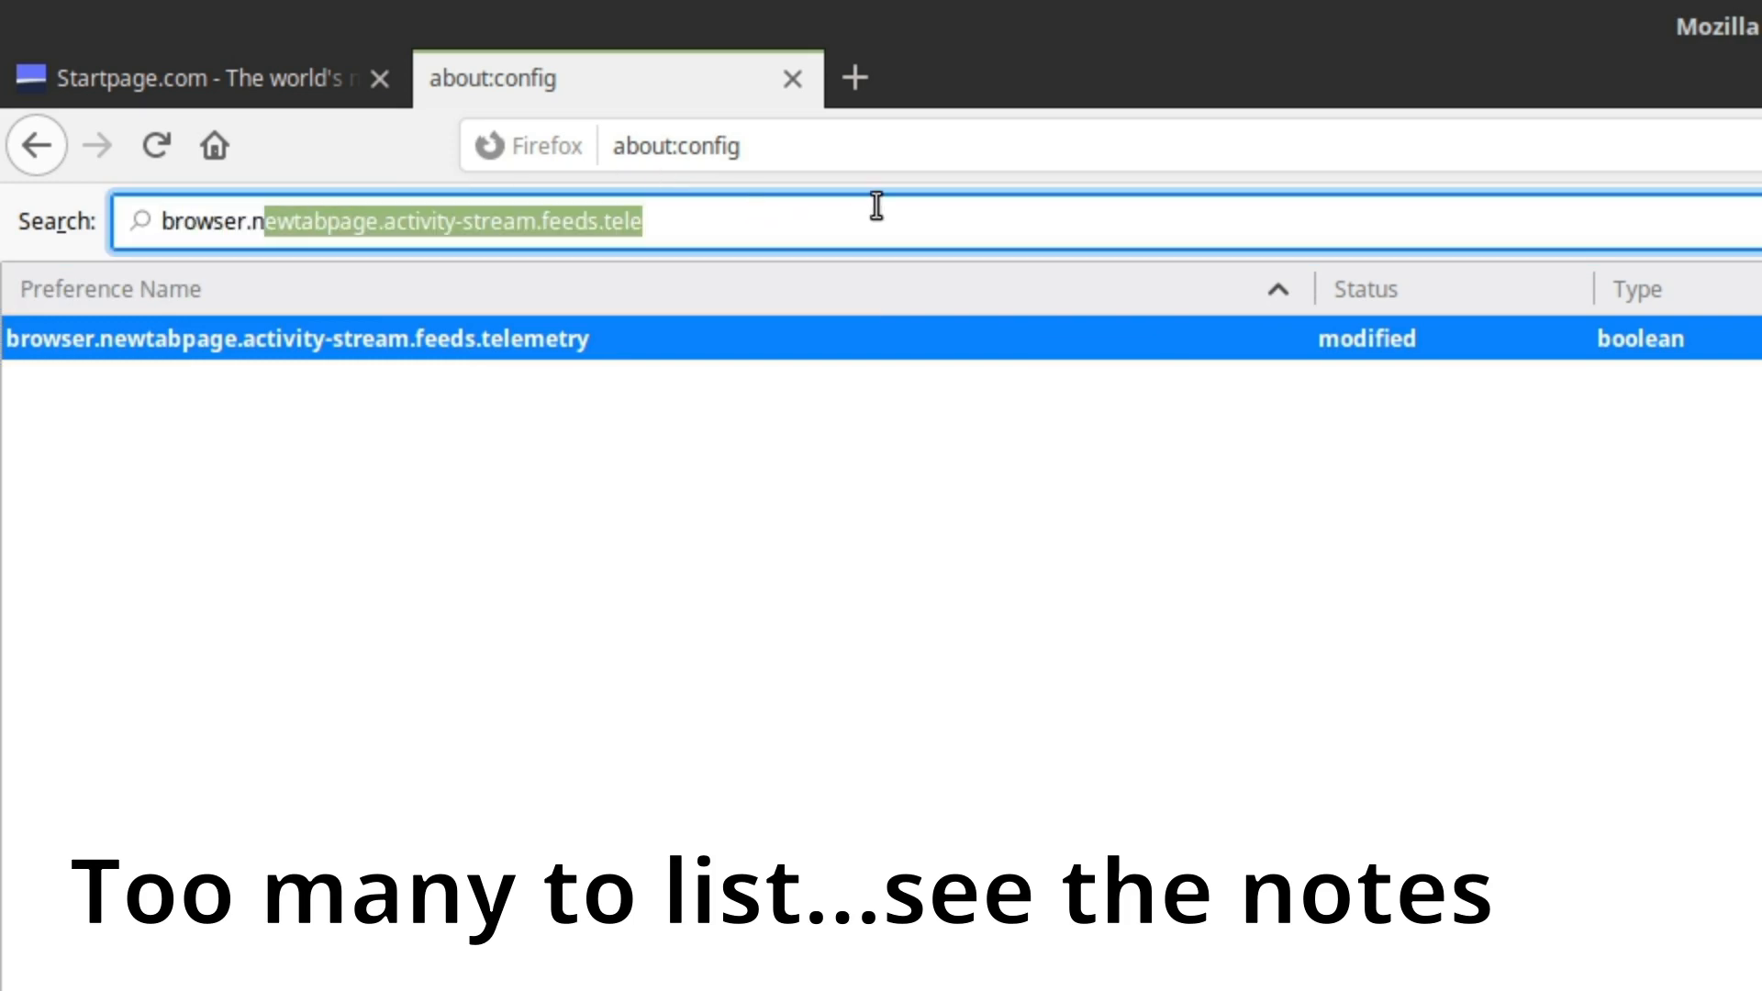
key(BackSpace)
key(BackSpace)
text(pin)
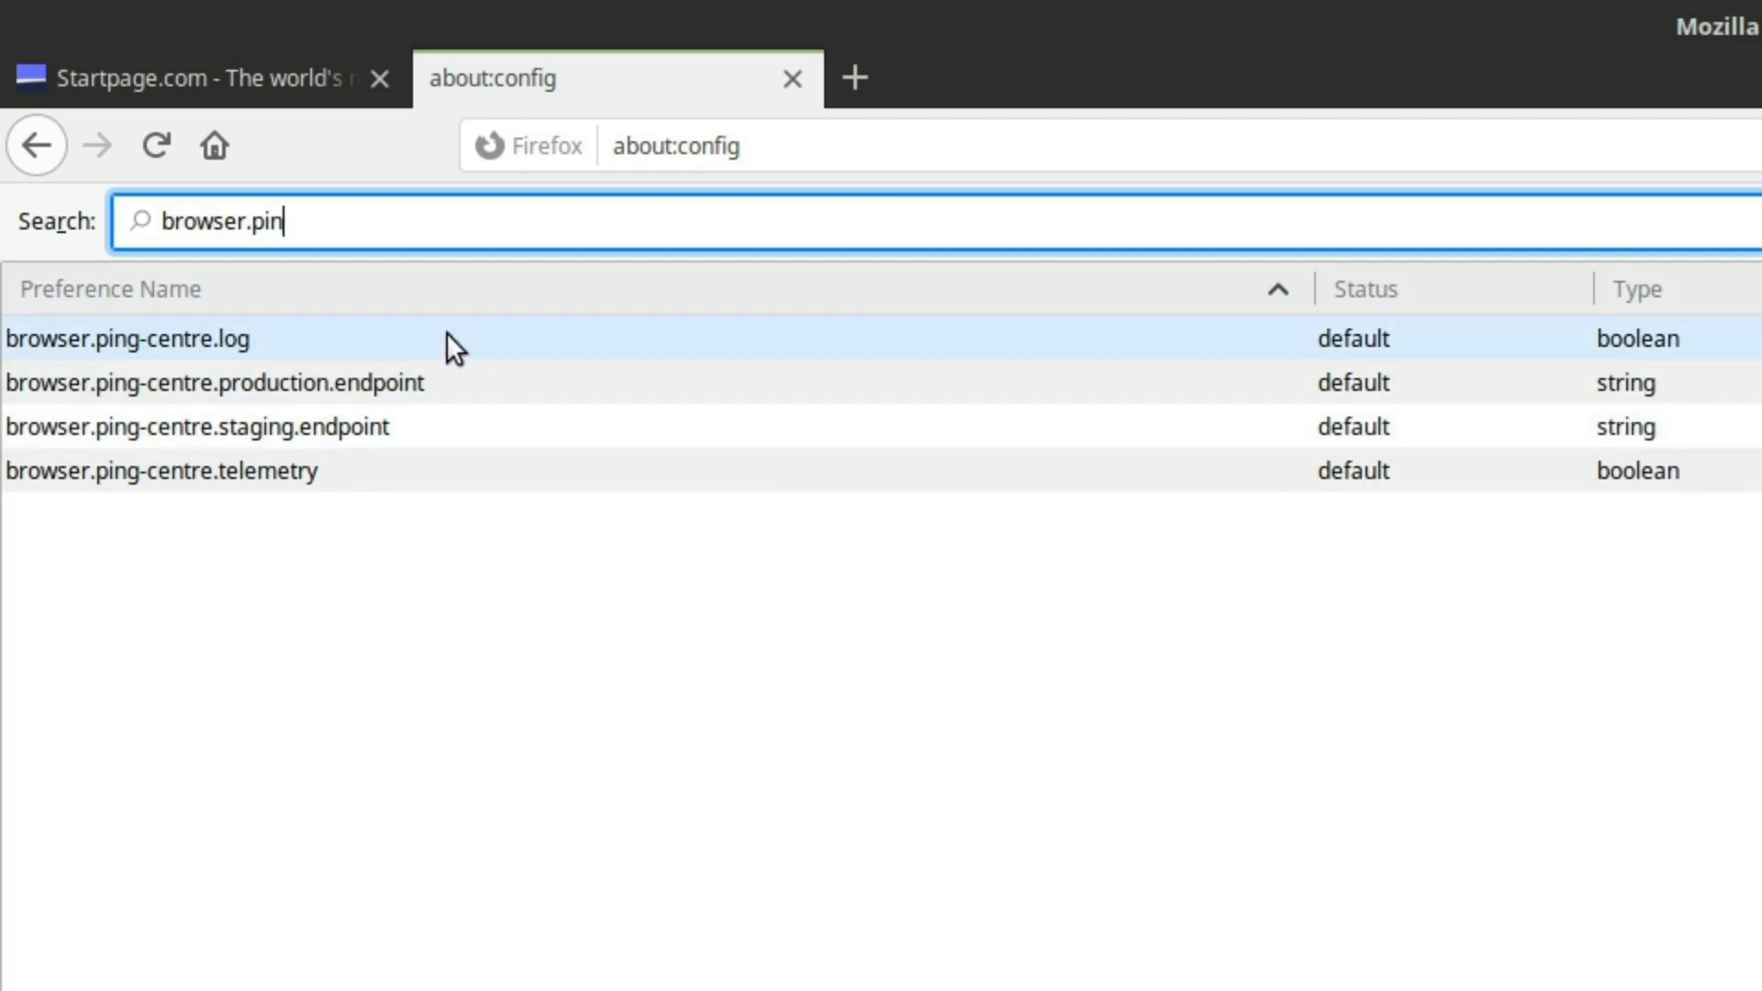
click(393, 466)
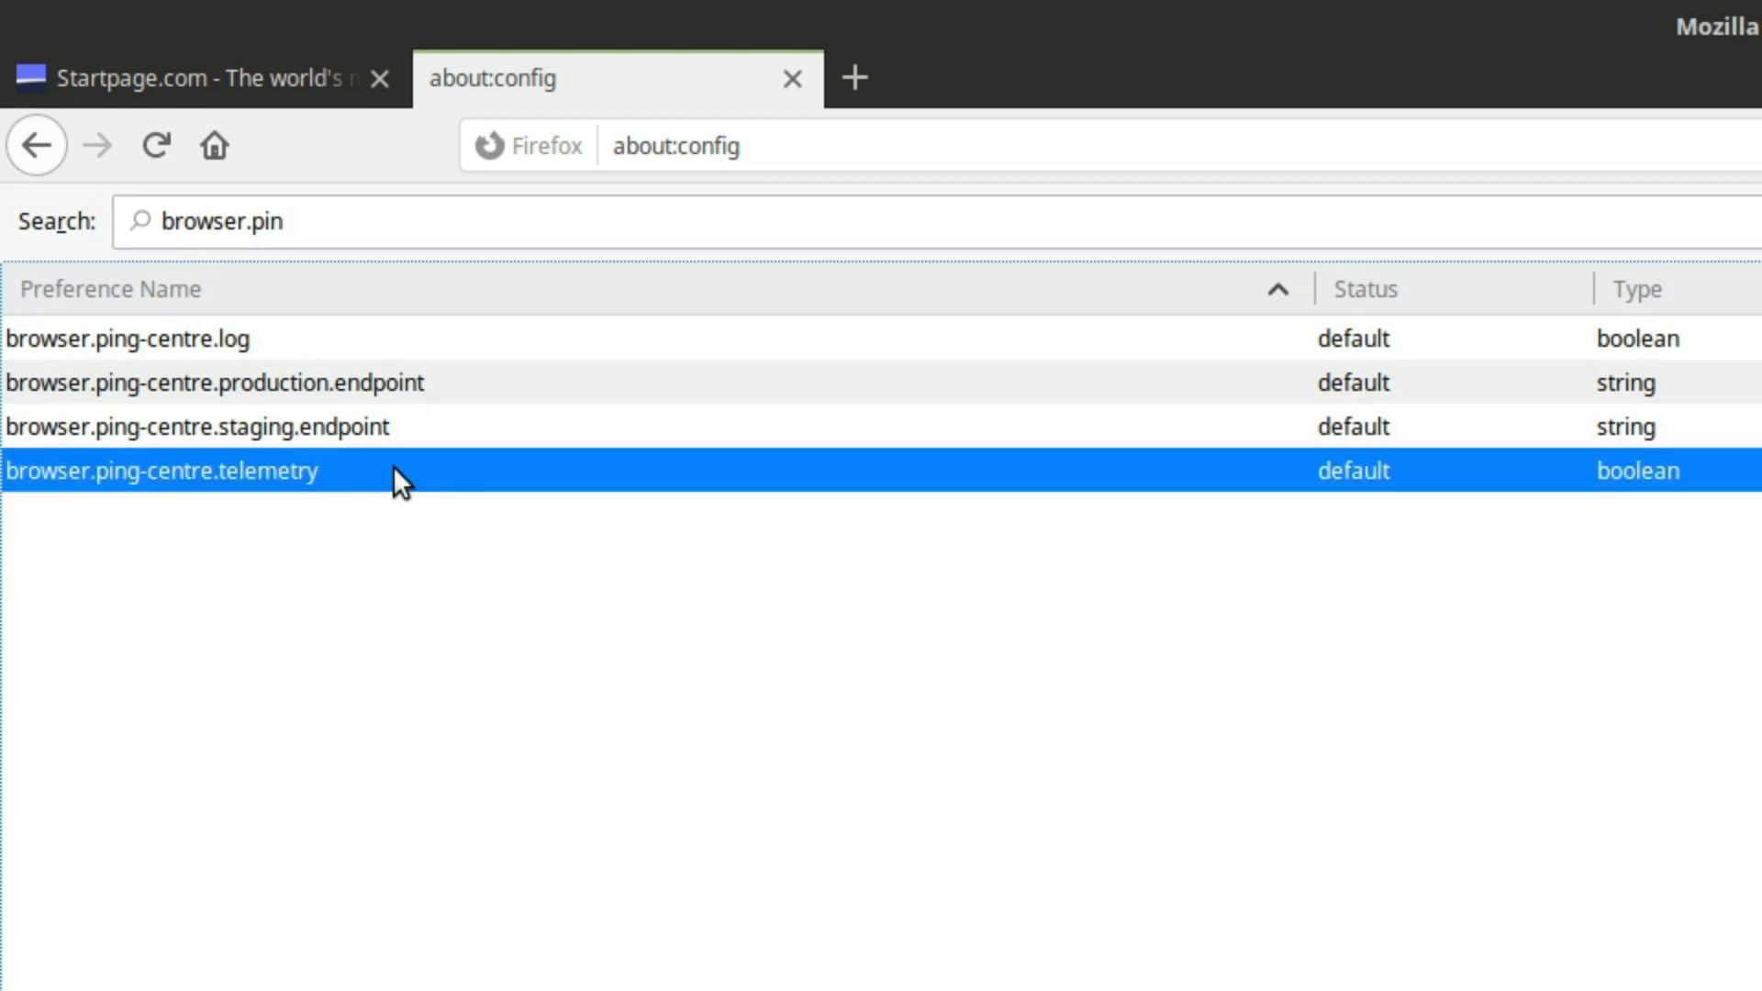
double_click(393, 465)
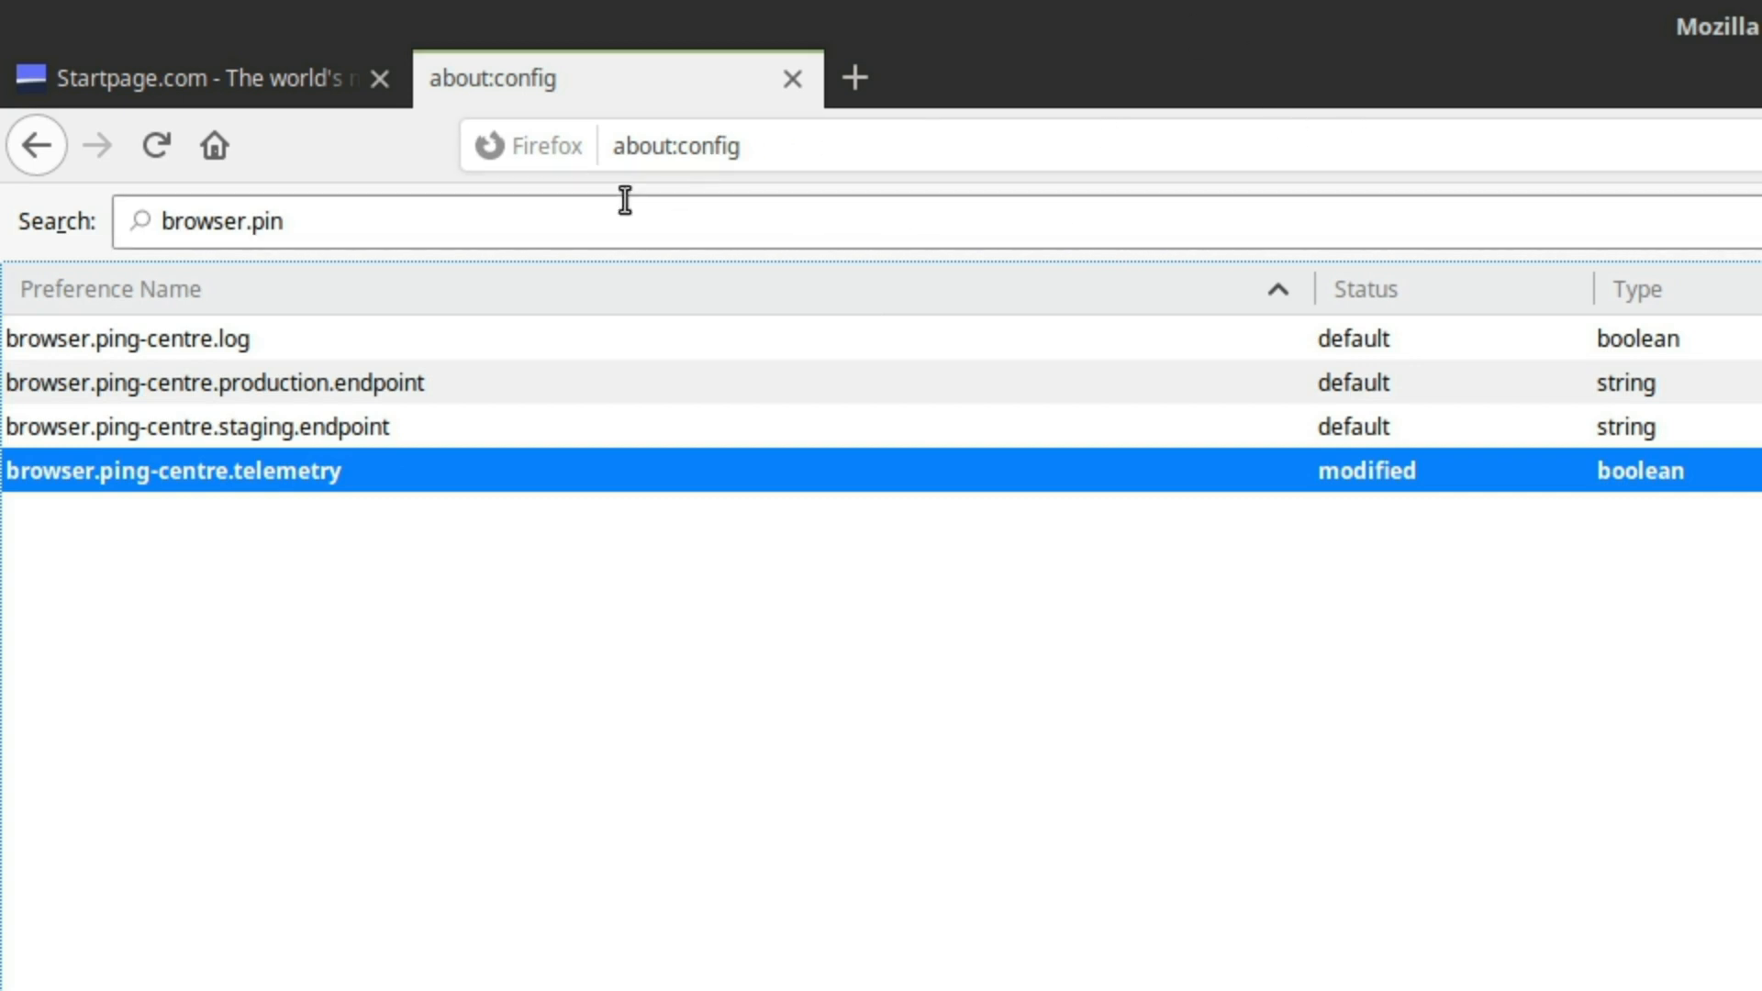
Step: Filter the preferences by devtools.onboarding and select devtools.onboarding.telemetry.logged to check its status
drag(273, 202, 96, 178)
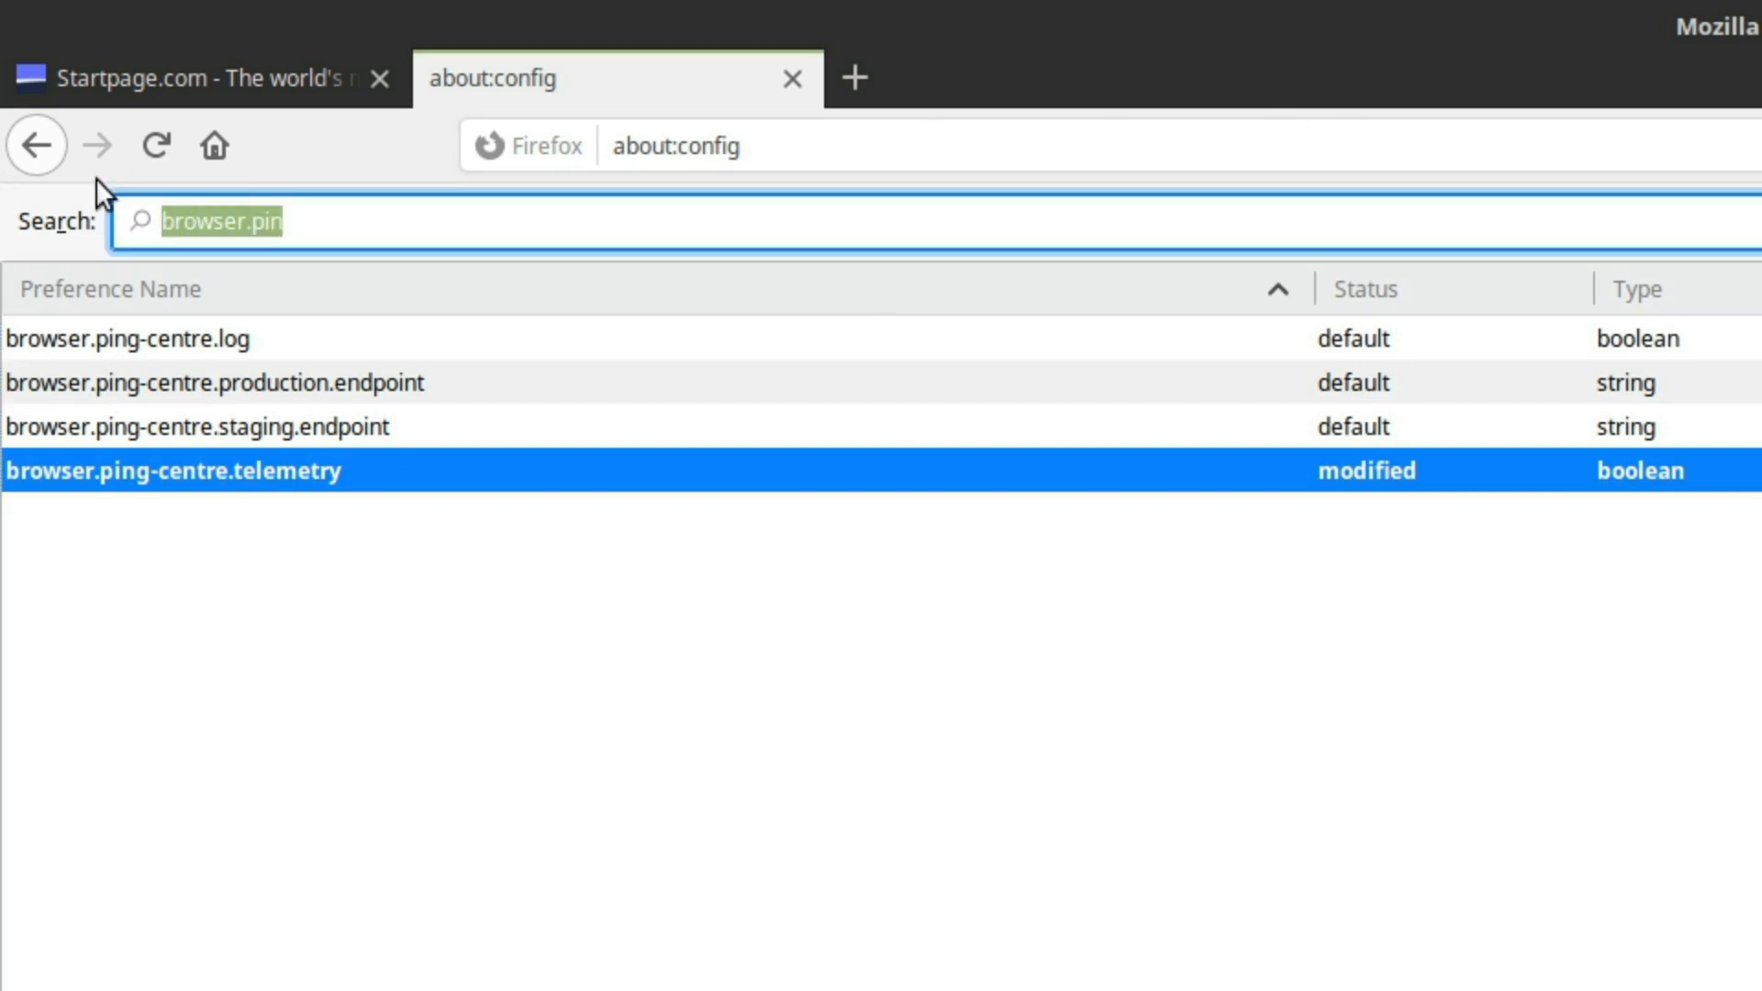
text(devtoo)
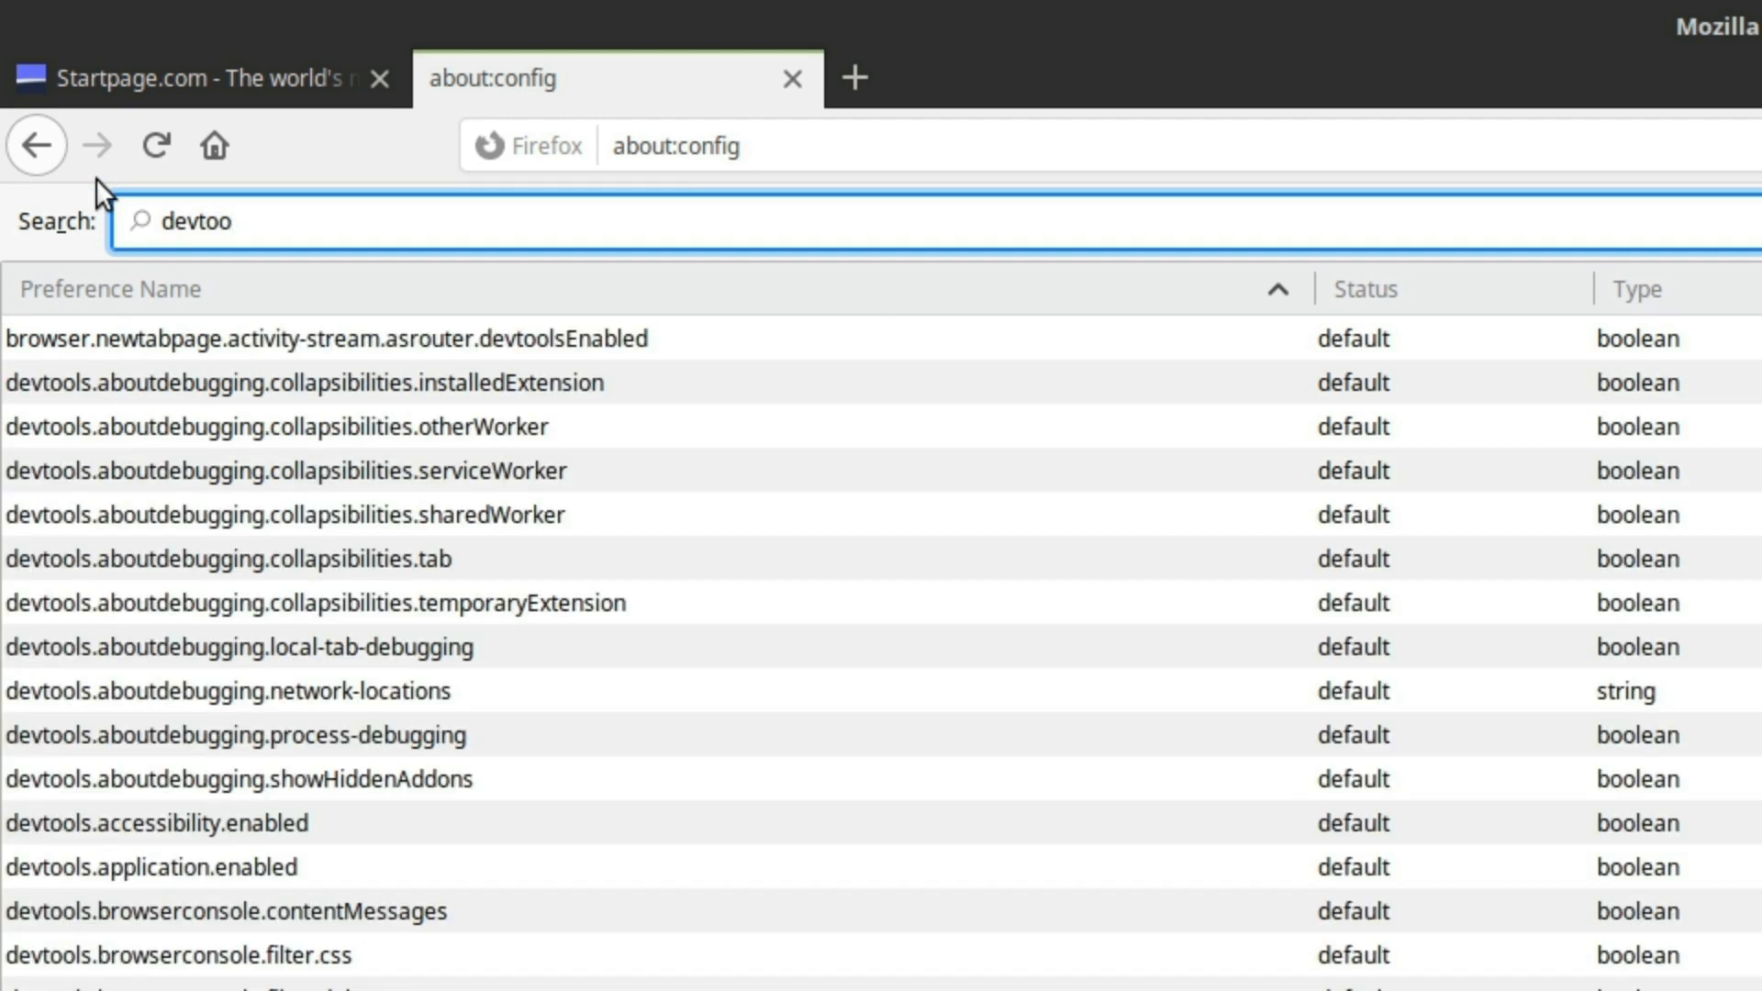
text(ls.onboarding)
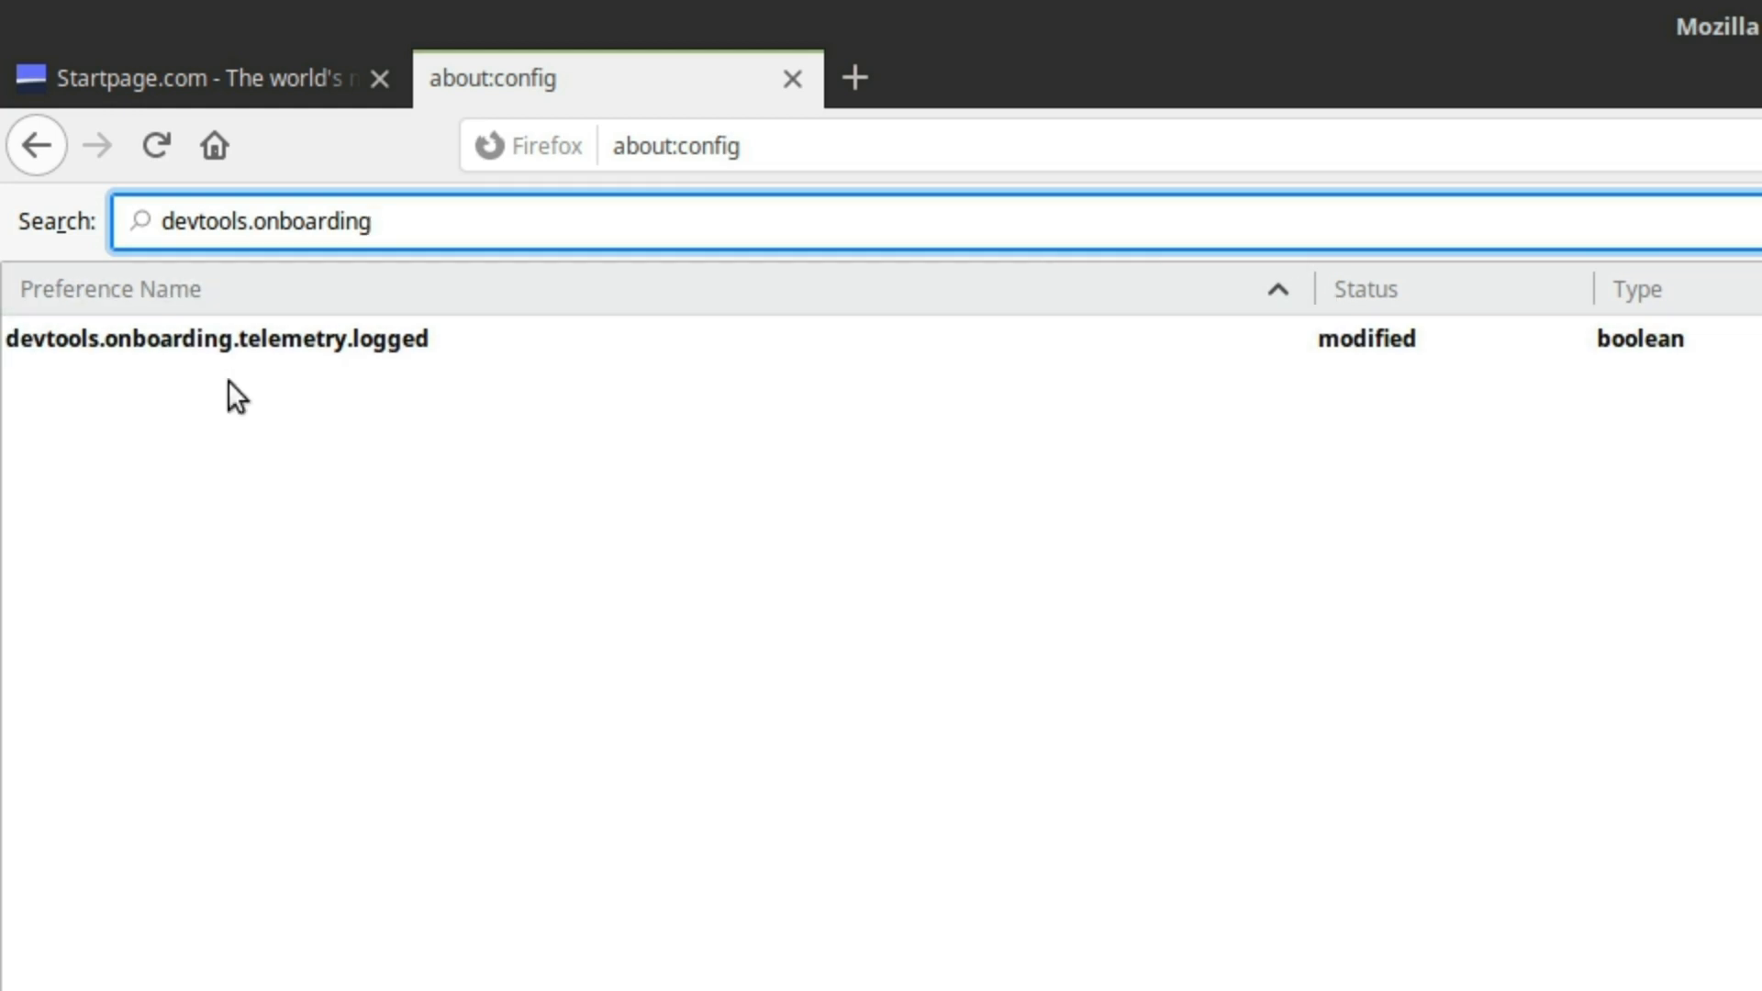
click(345, 342)
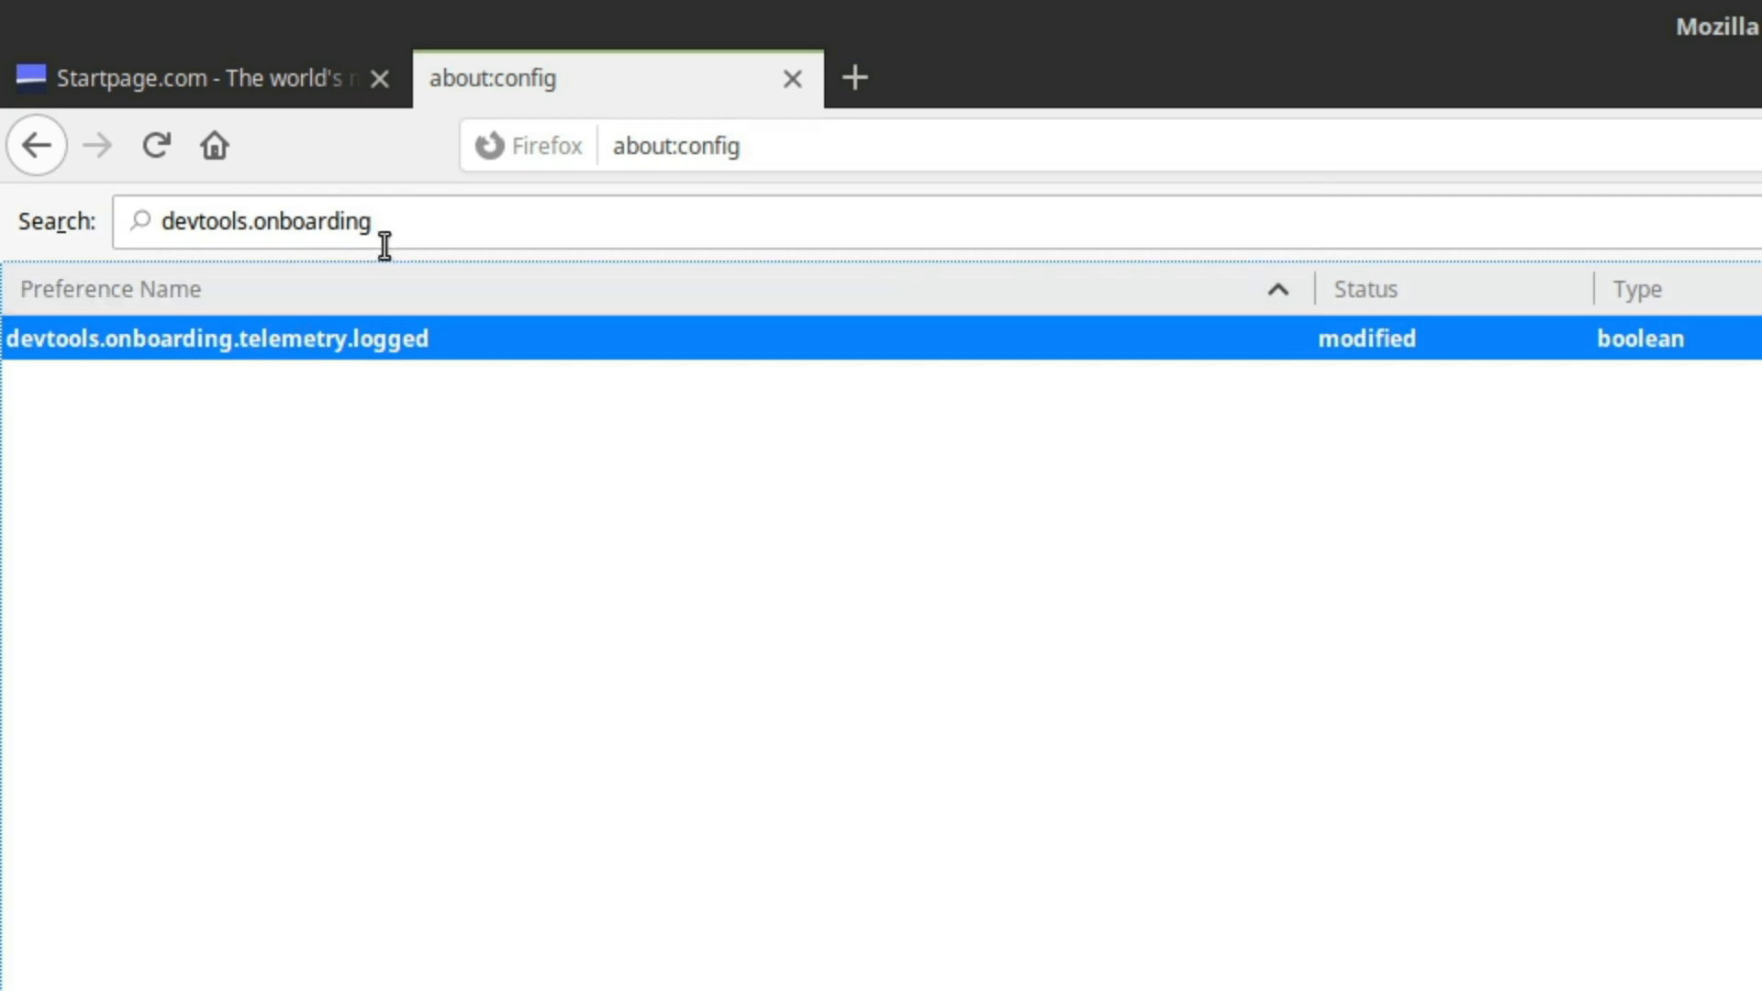
Step: Widen the preference filter to devtools. to look over the developer tools entries
click(402, 220)
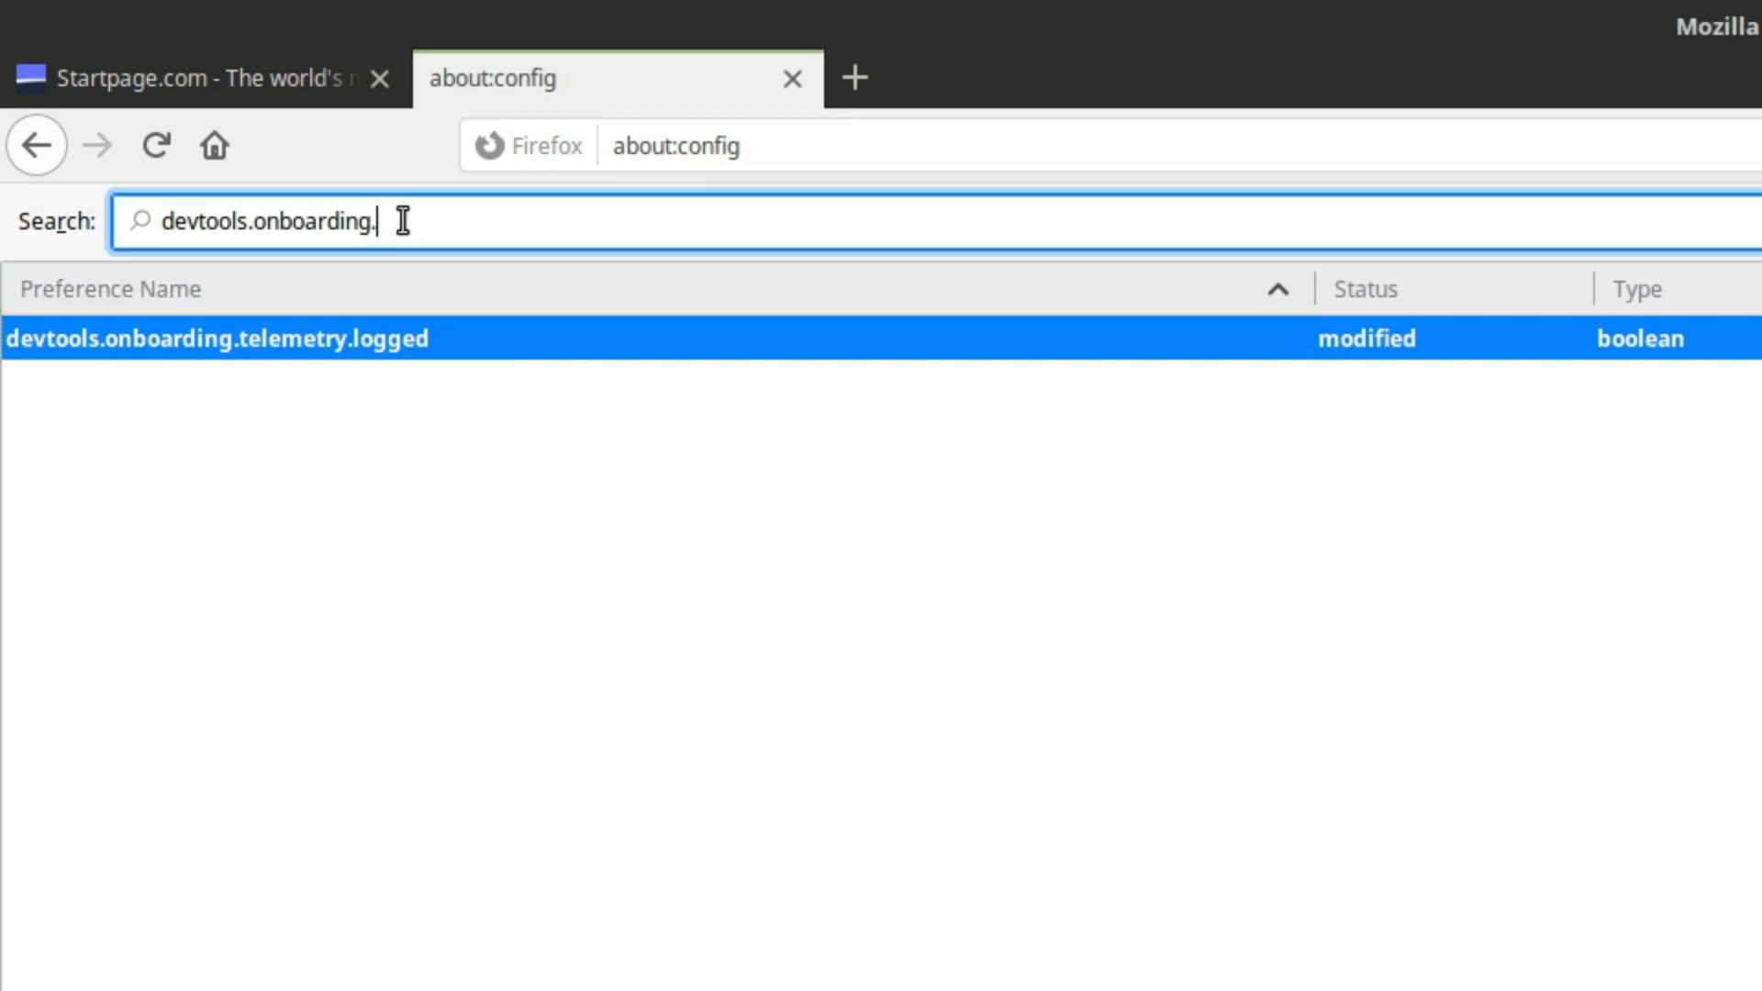
key(BackSpace)
key(BackSpace)
key(BackSpace)
key(BackSpace)
key(BackSpace)
key(BackSpace)
key(BackSpace)
key(BackSpace)
key(BackSpace)
key(BackSpace)
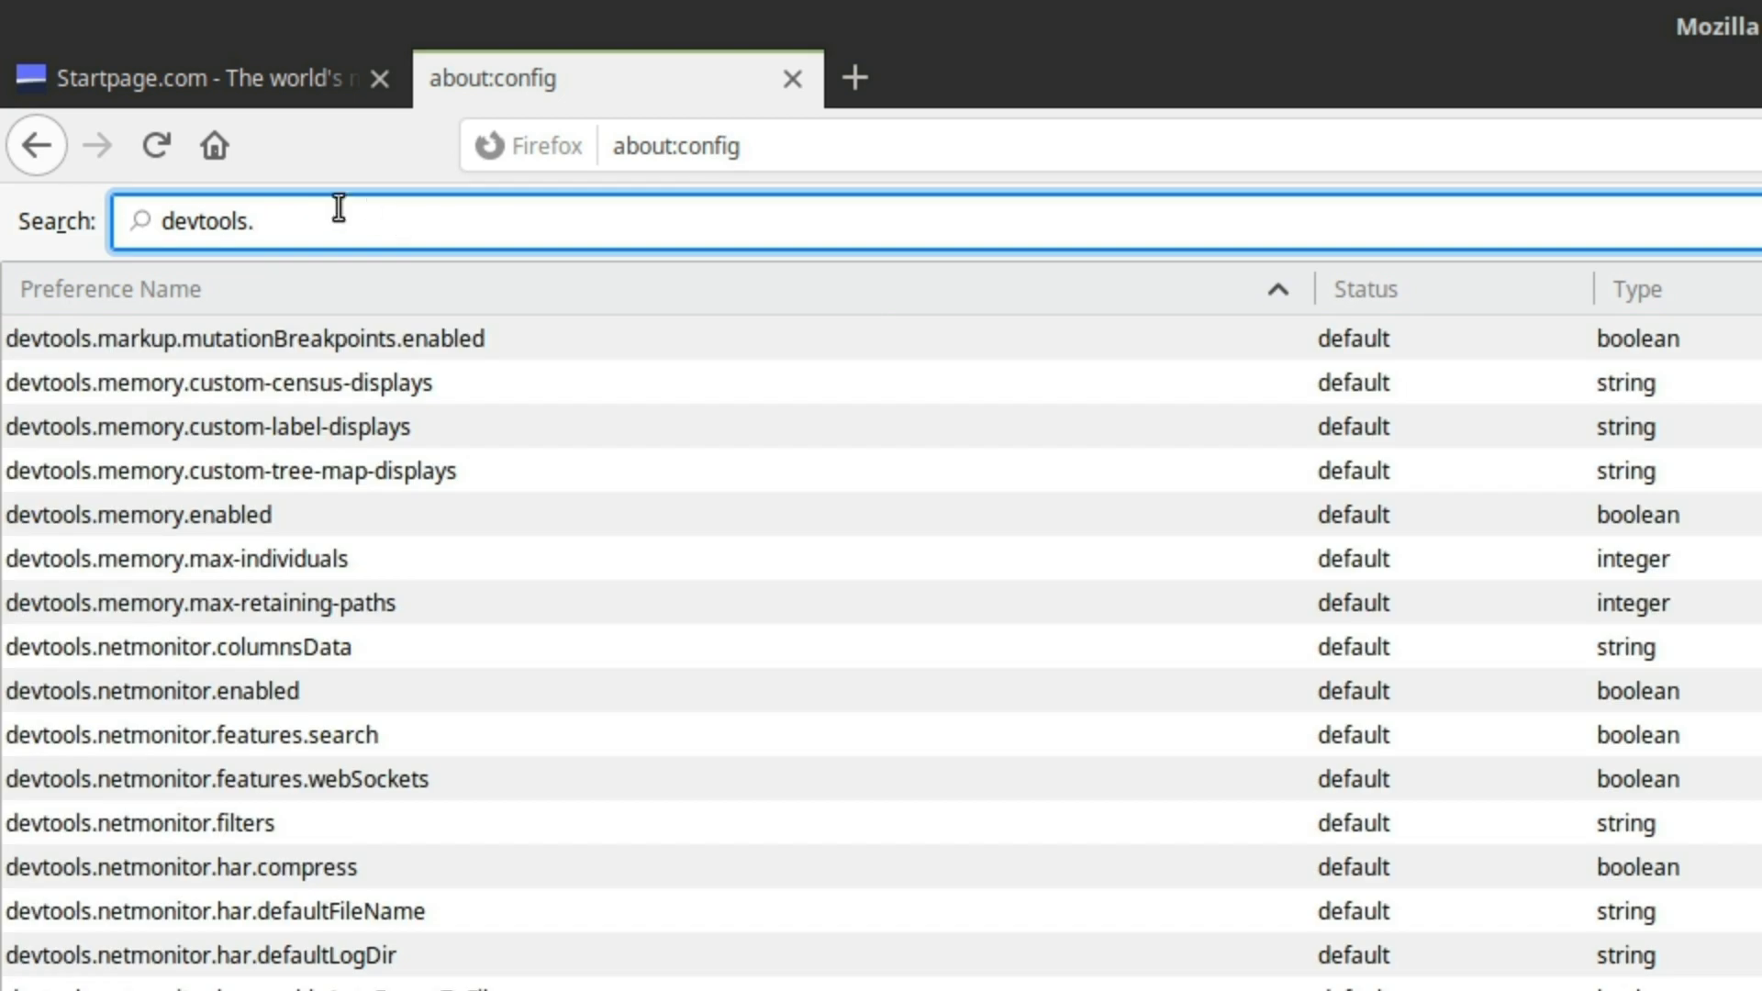
key(Tab)
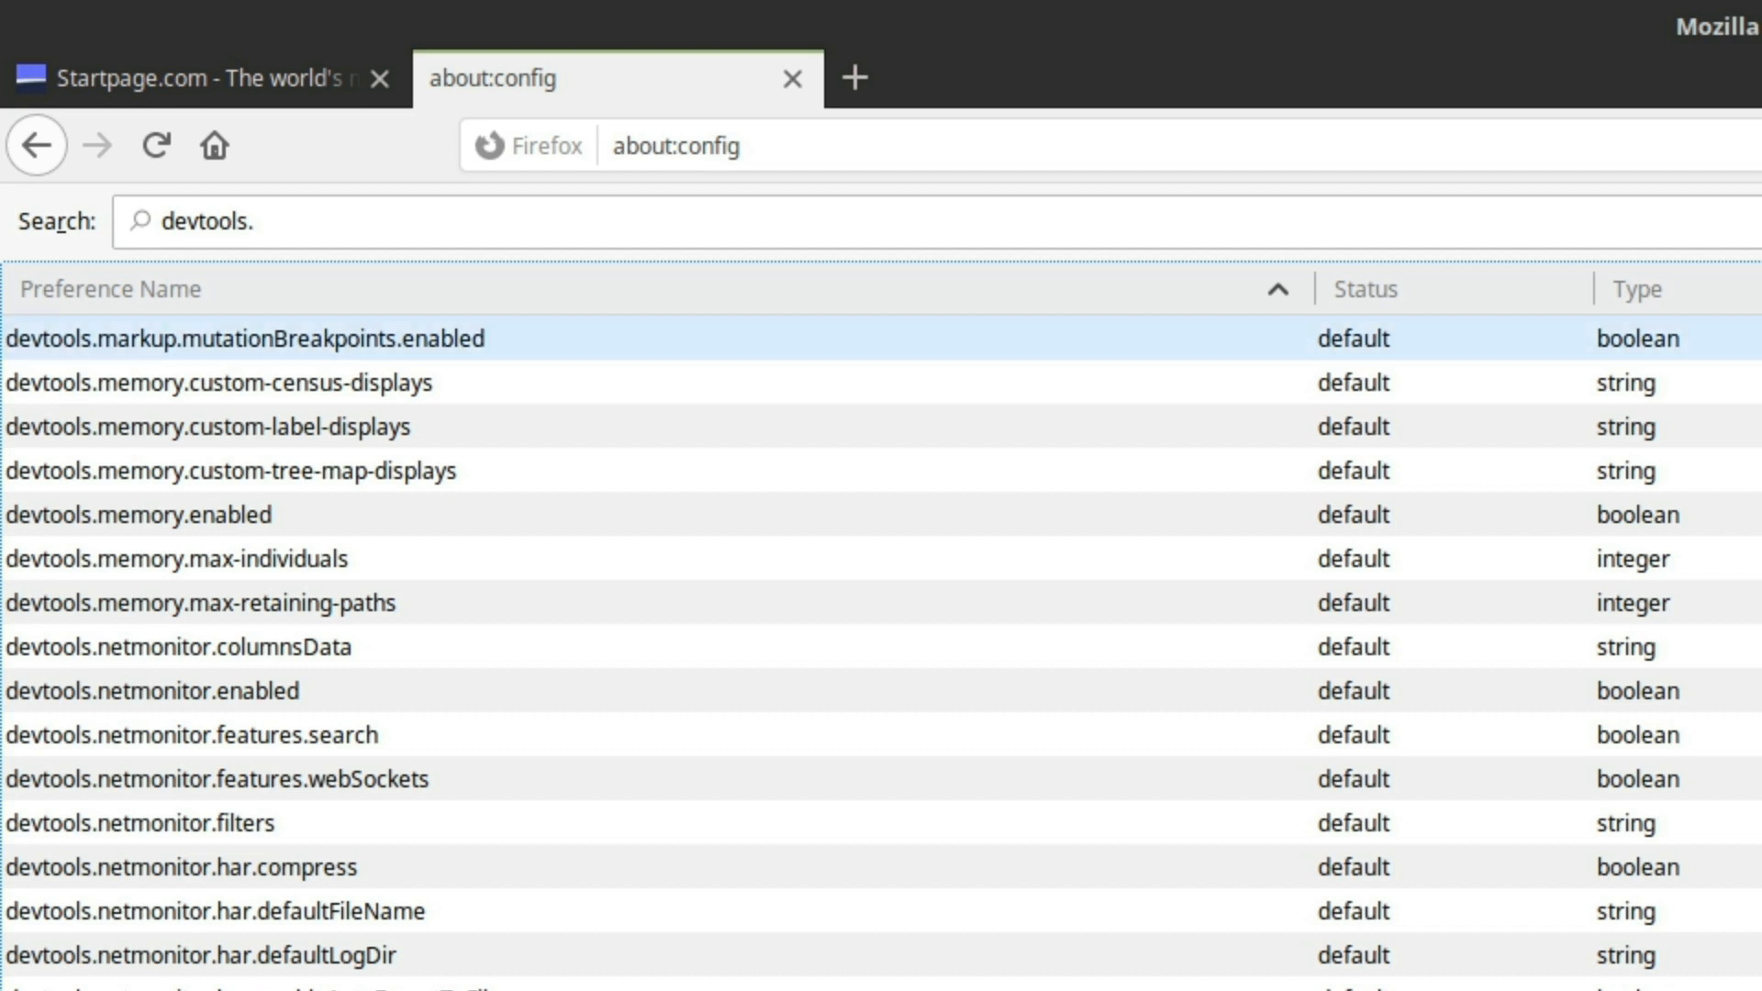
Step: Search the preferences for media.wmf, also trying the narrower filter media.wmf.deb
click(299, 237)
key(ctrl+a)
text(media.wmf)
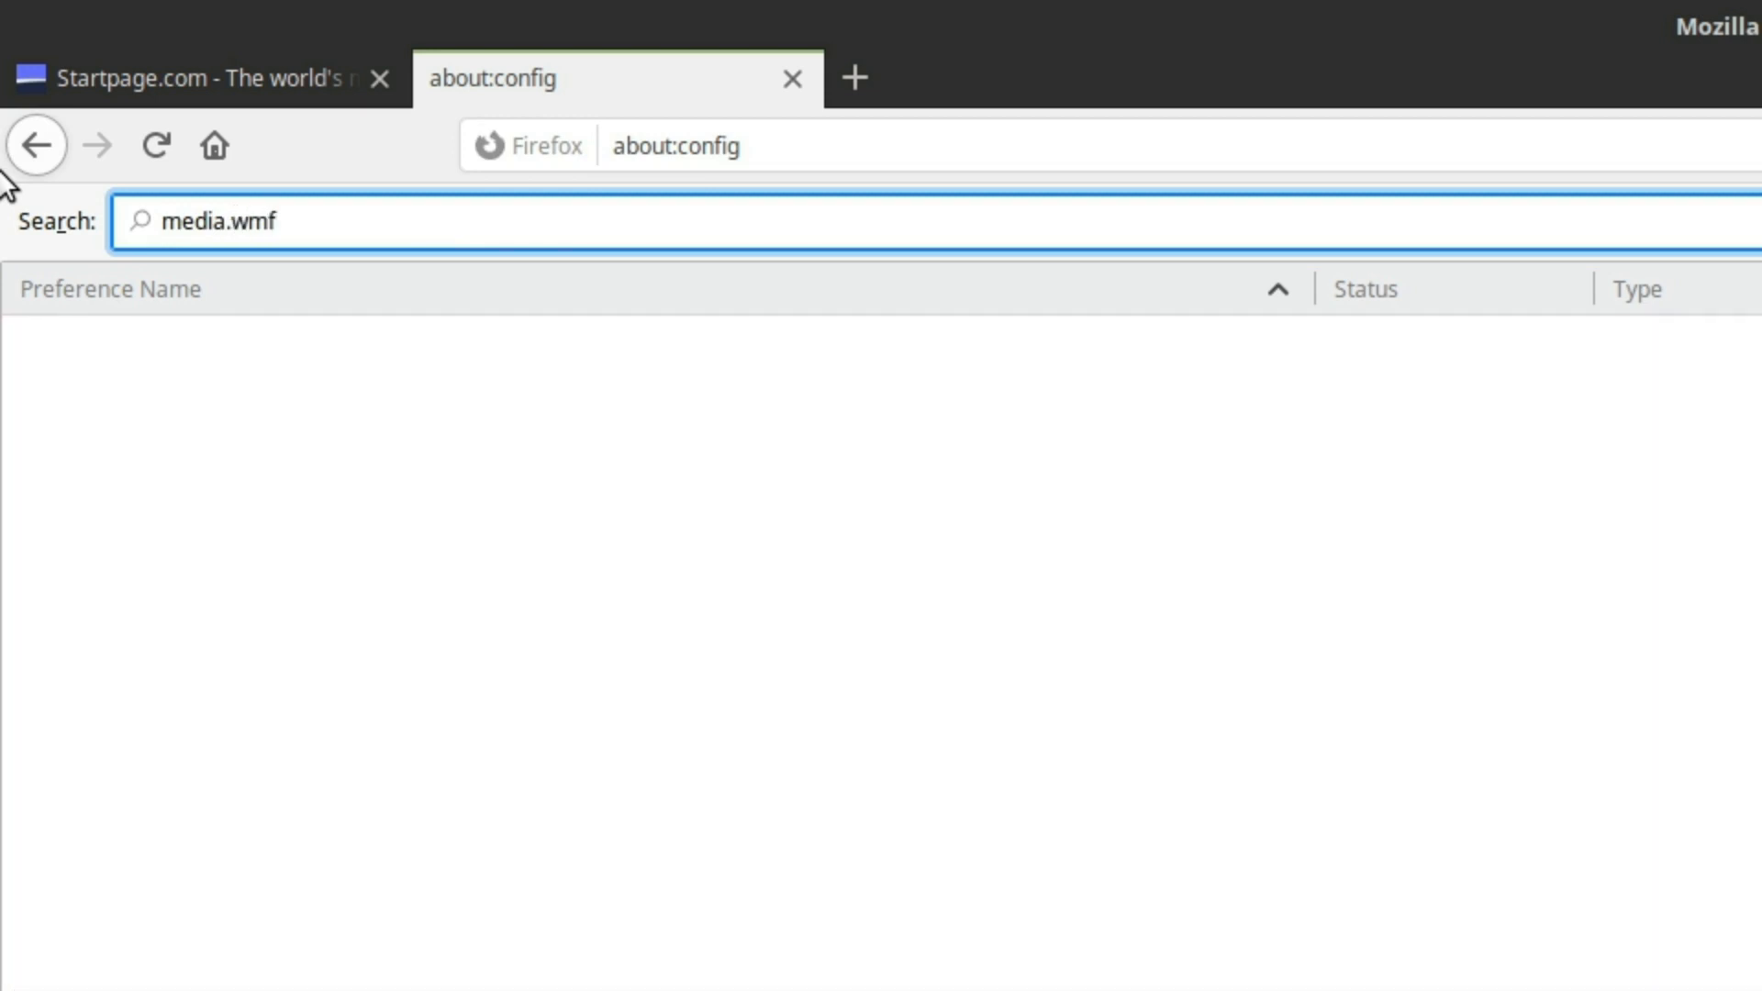
text(.deb)
key(BackSpace)
key(BackSpace)
key(BackSpace)
key(BackSpace)
key(Tab)
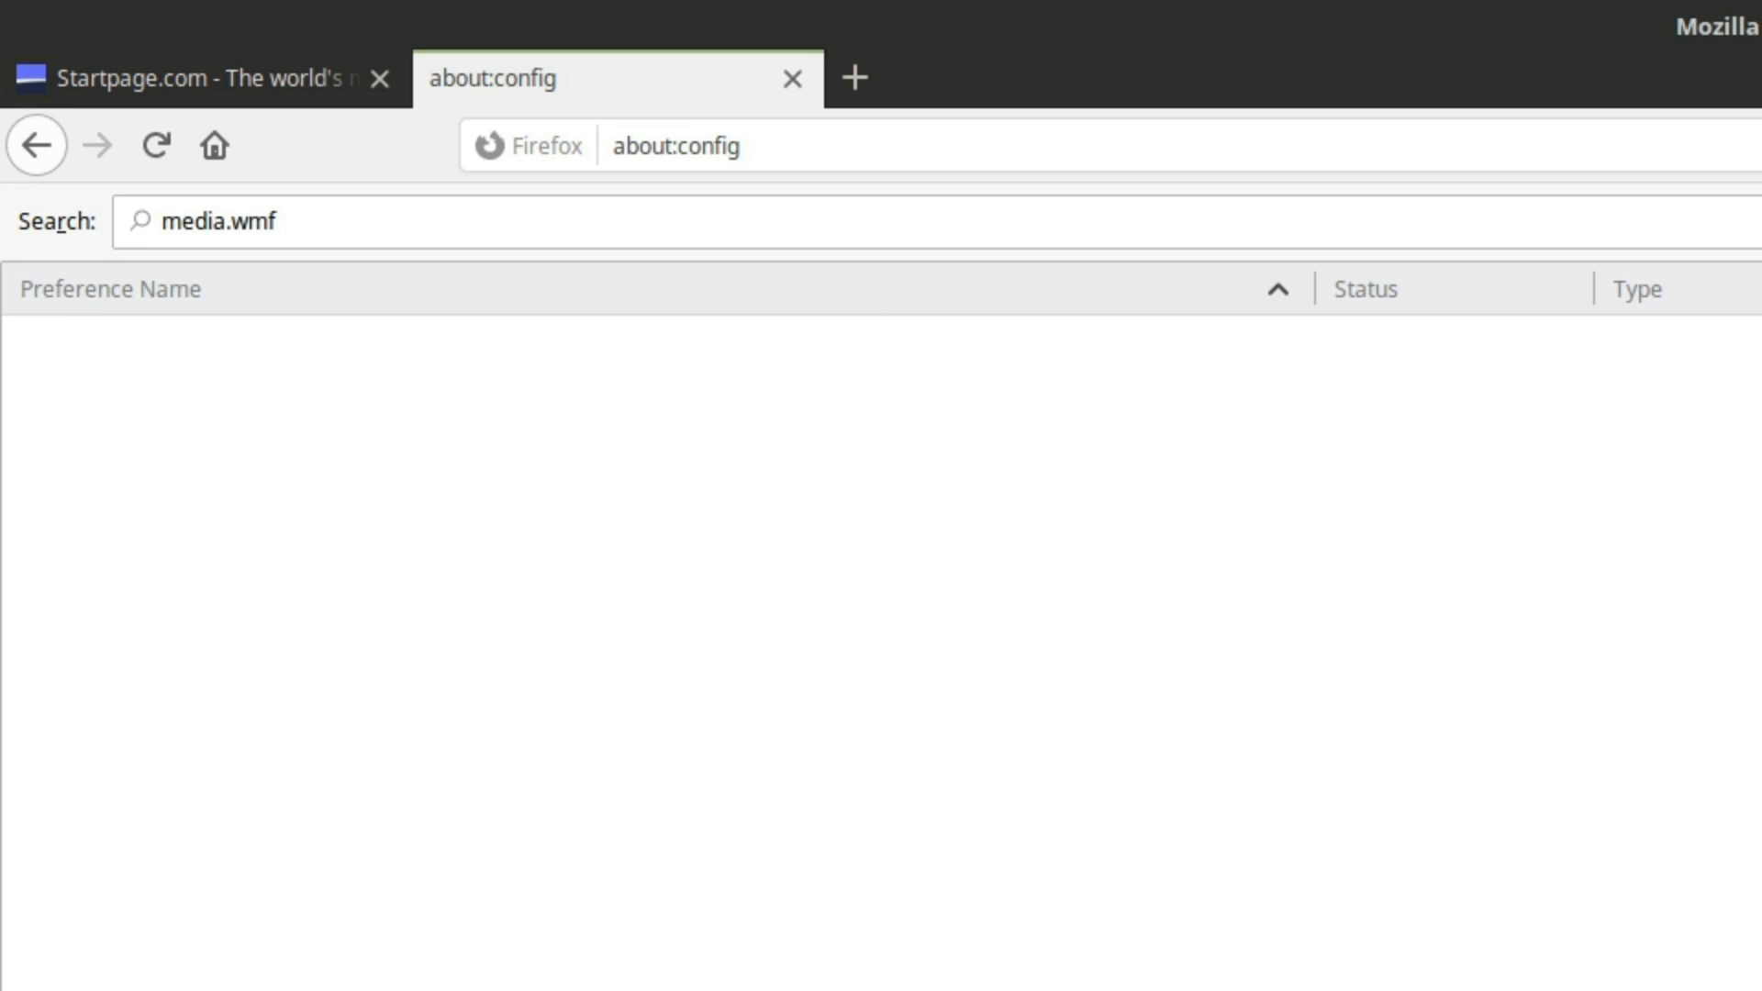
Step: Filter the preferences by toolkit.tele and toggle toolkit.telemetry.archive.enabled and toolkit.telemetry.bhrPing.enabled away from their defaults
drag(495, 220, 22, 192)
text(toolkit.tele)
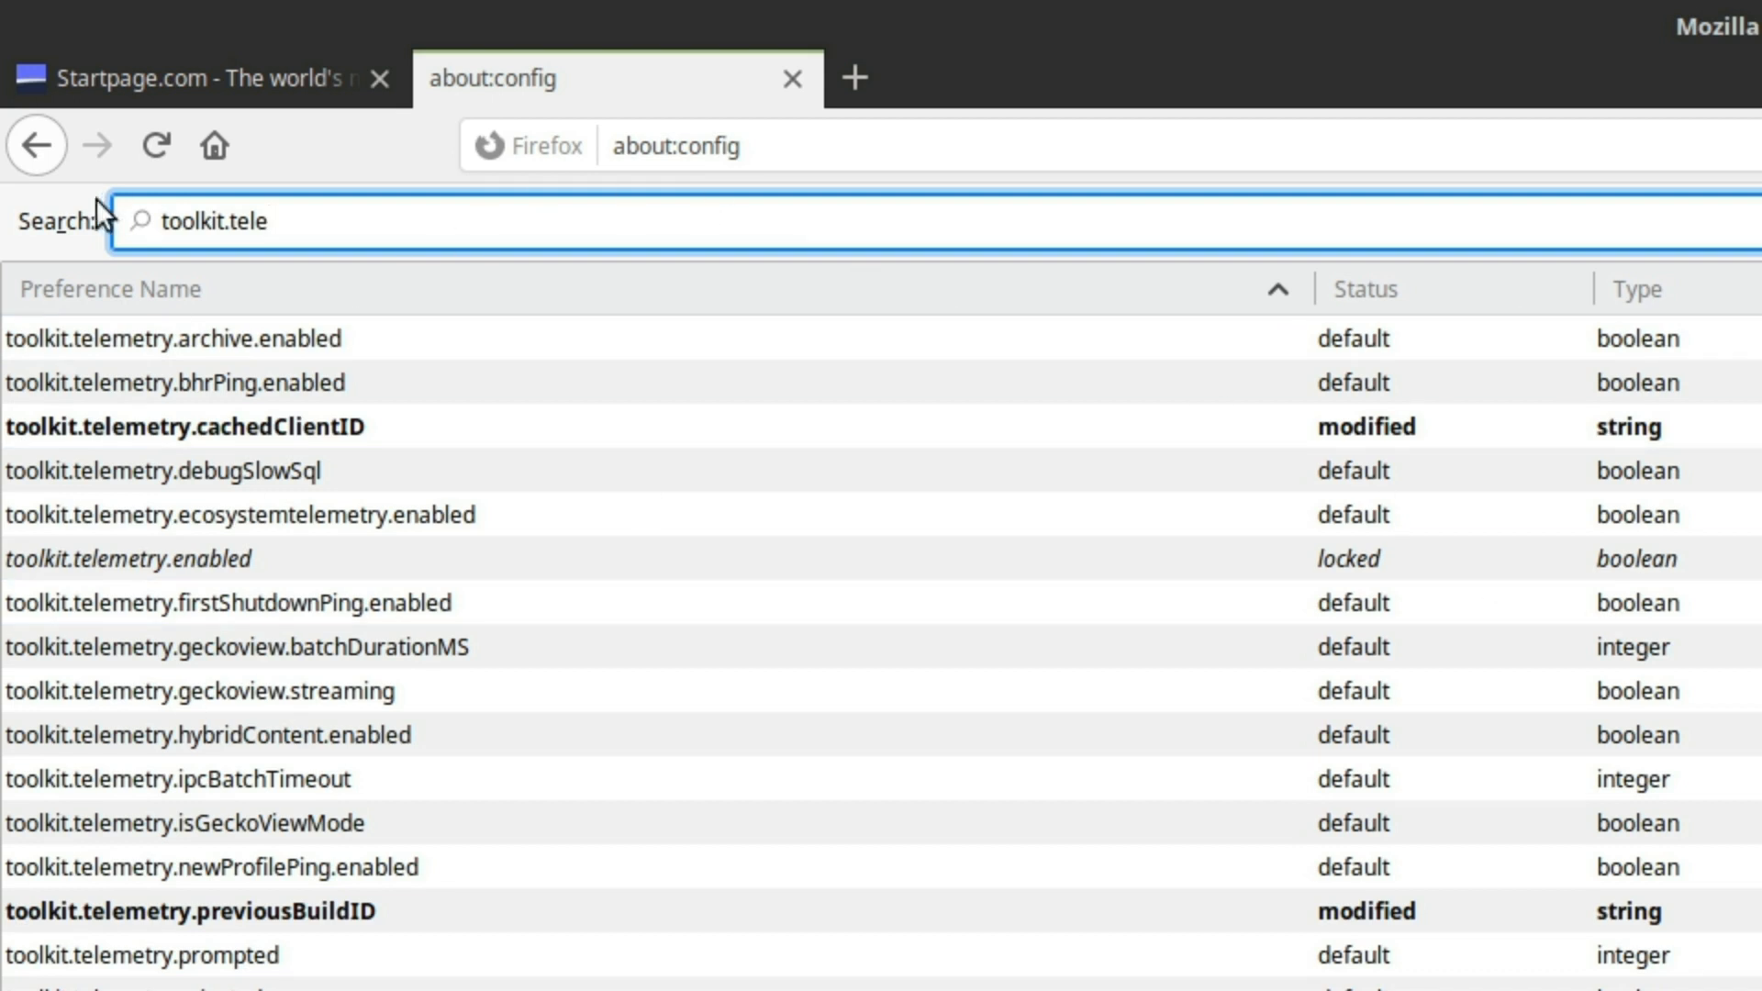
double_click(147, 333)
double_click(160, 378)
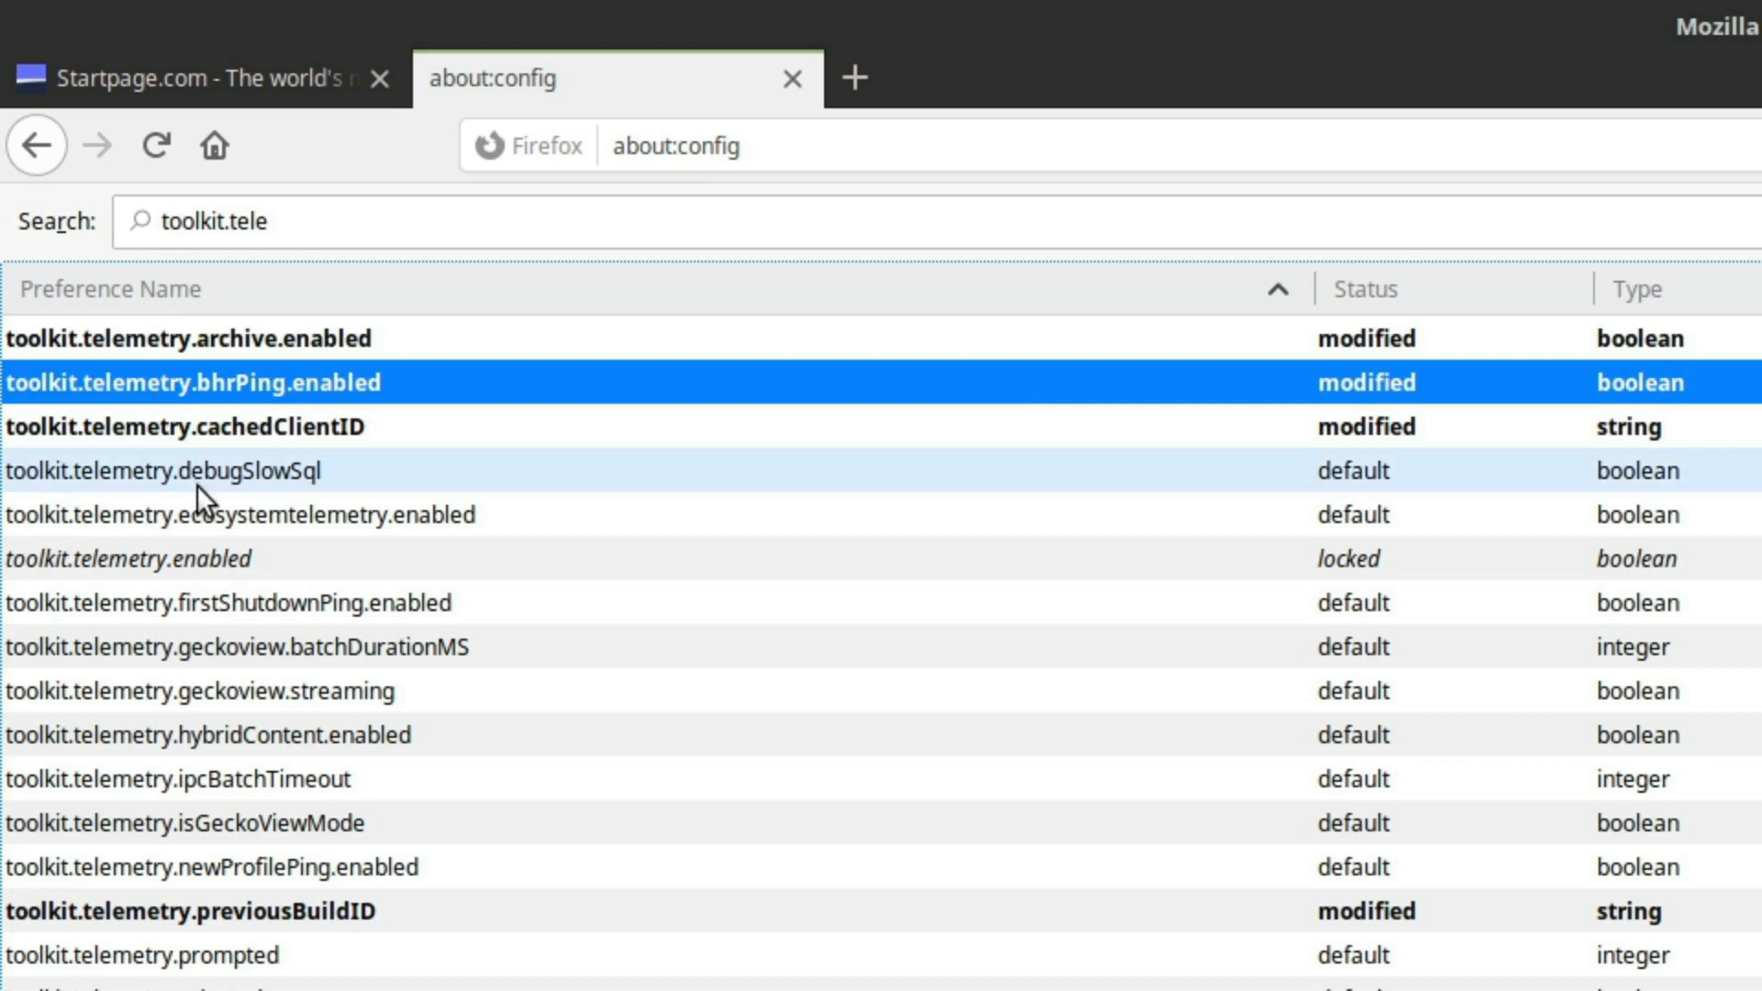
Step: Toggle toolkit.telemetry.debugSlowSql, toolkit.telemetry.ecosystemtelemetry.enabled and toolkit.telemetry.firstShutdownPing.enabled away from their defaults
click(199, 478)
double_click(198, 485)
double_click(198, 527)
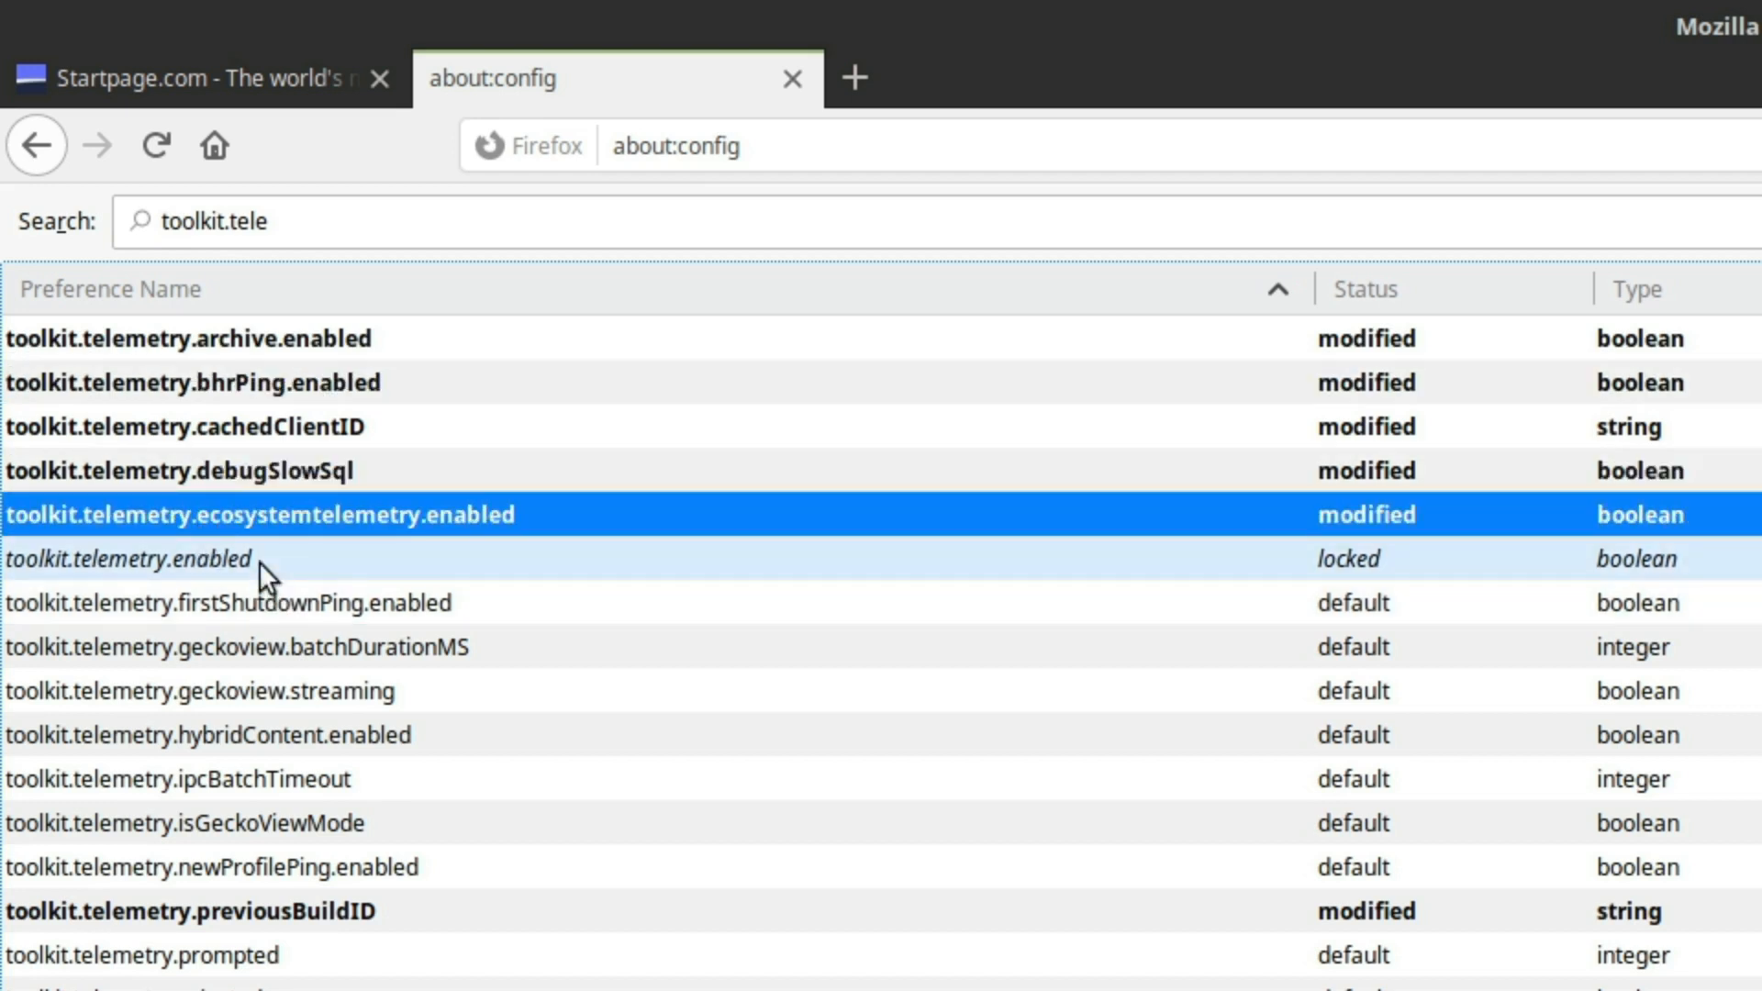
double_click(363, 604)
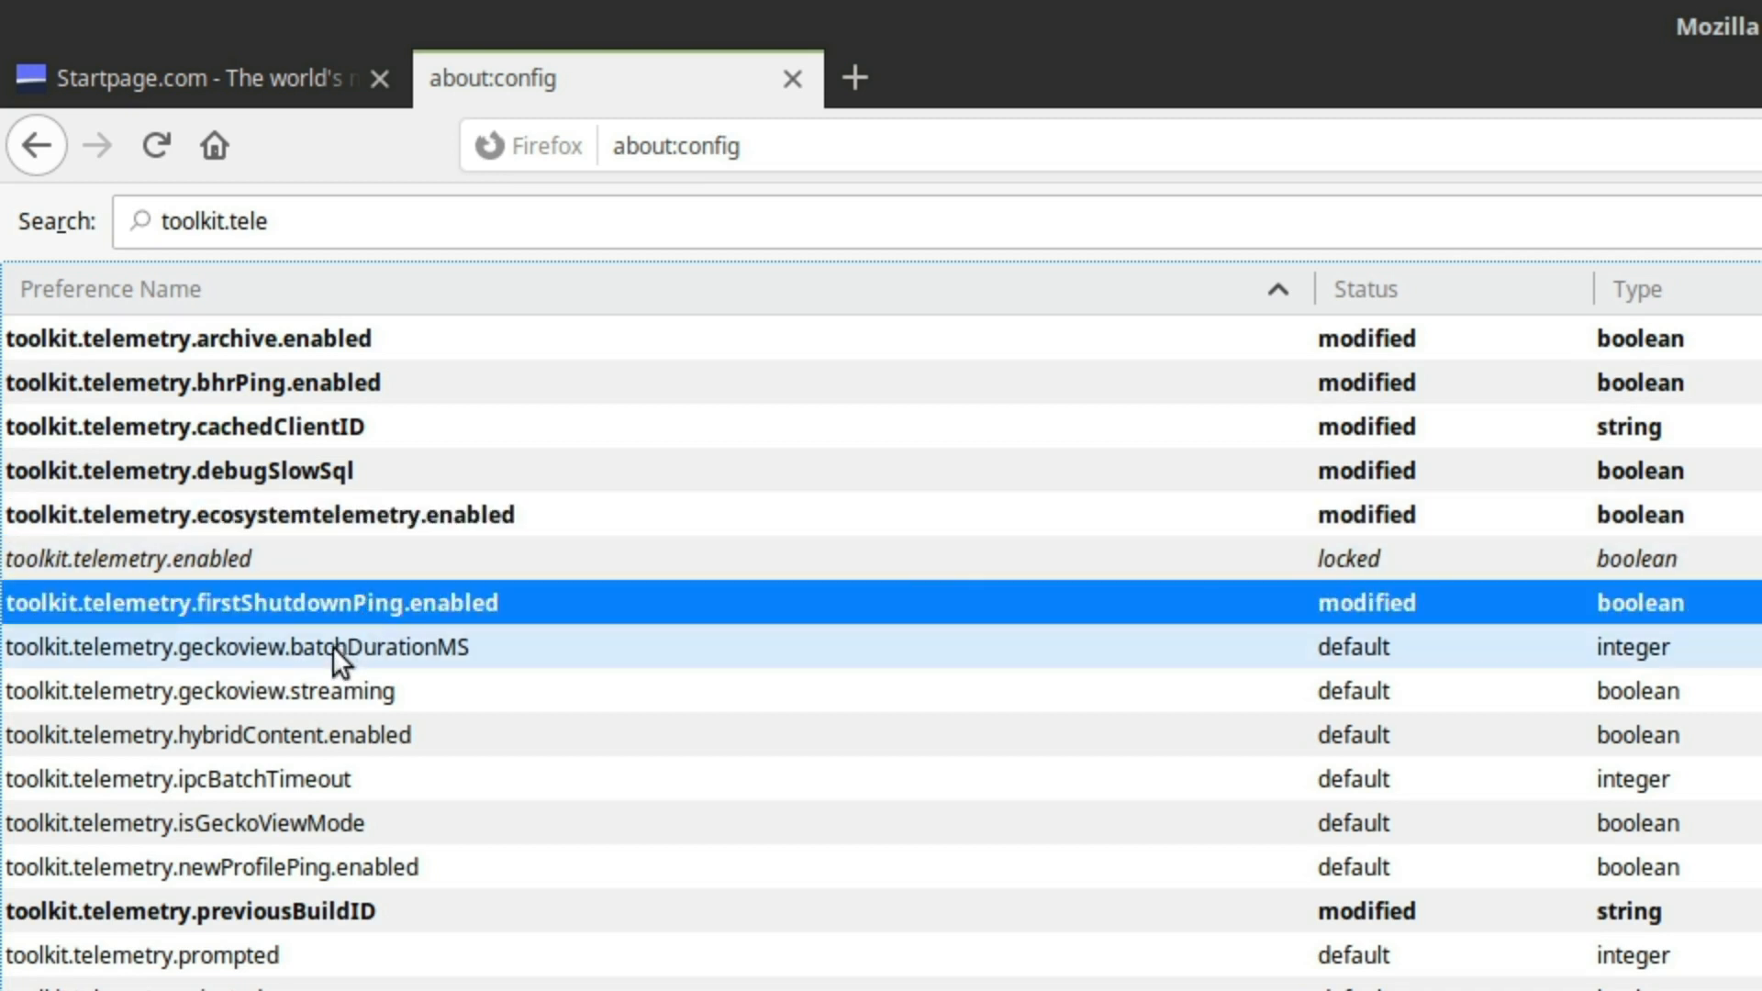
Step: Open and cancel the value of toolkit.telemetry.geckoview.batchDurationMS, and go through the toolkit.telemetry entries listed below it
double_click(332, 646)
key(Escape)
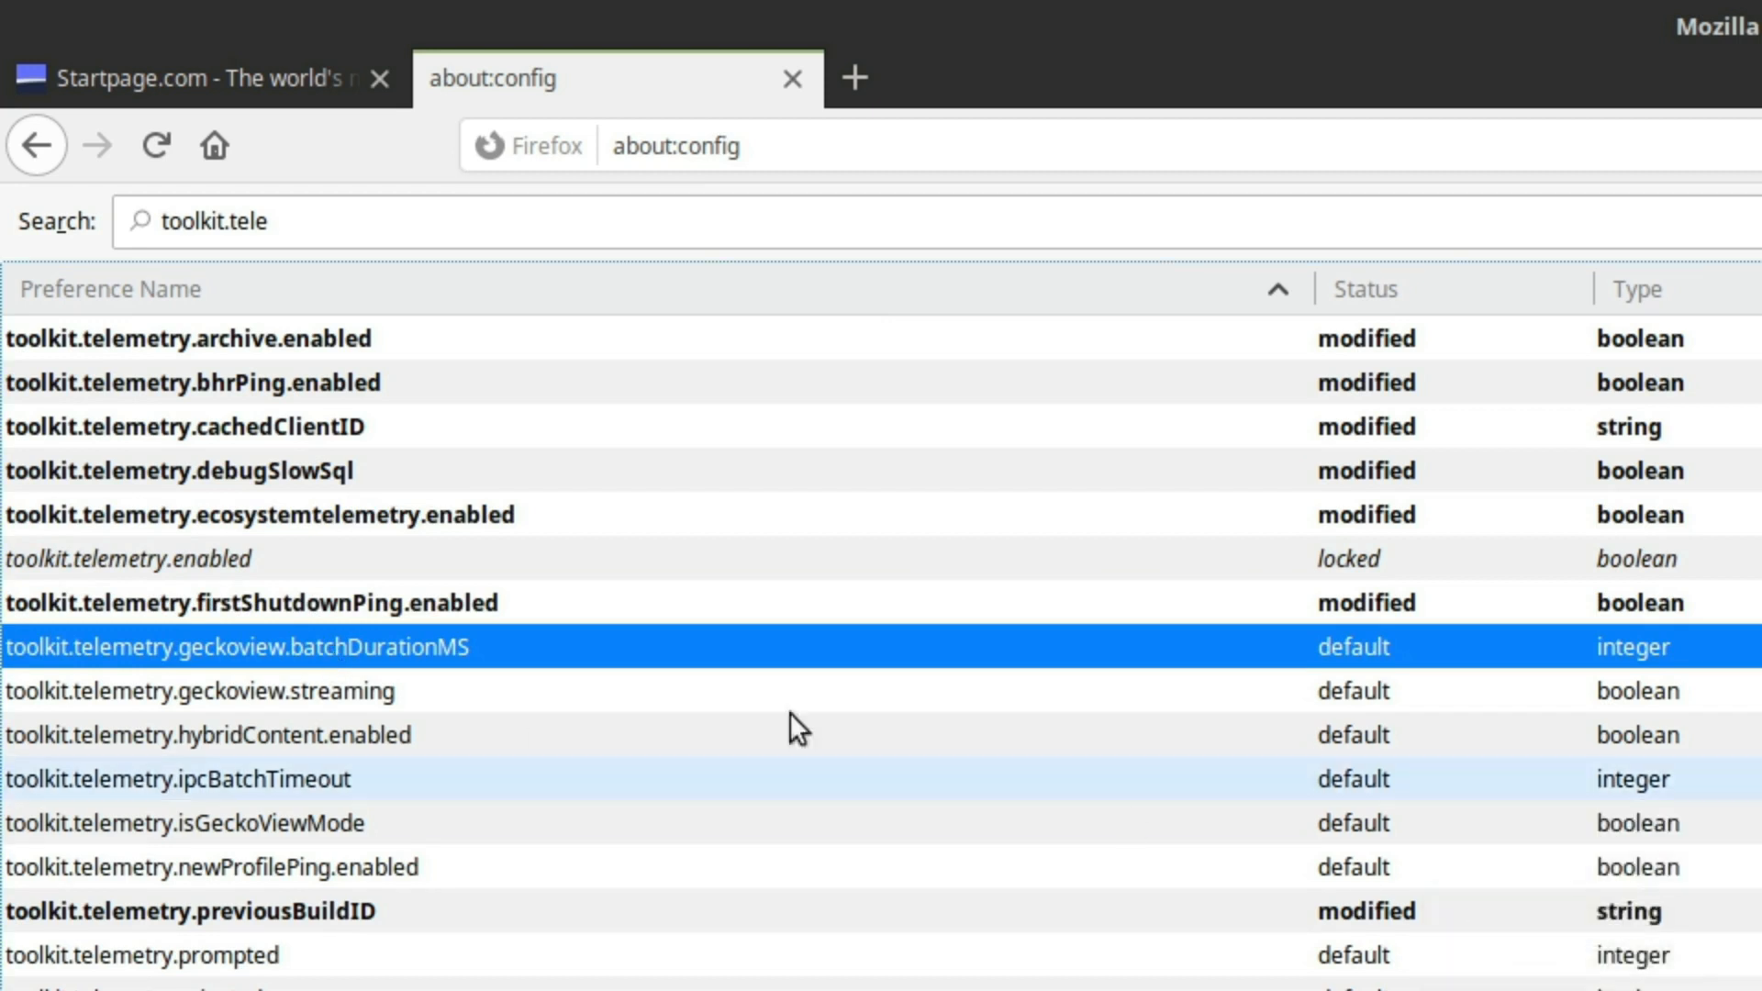
click(632, 671)
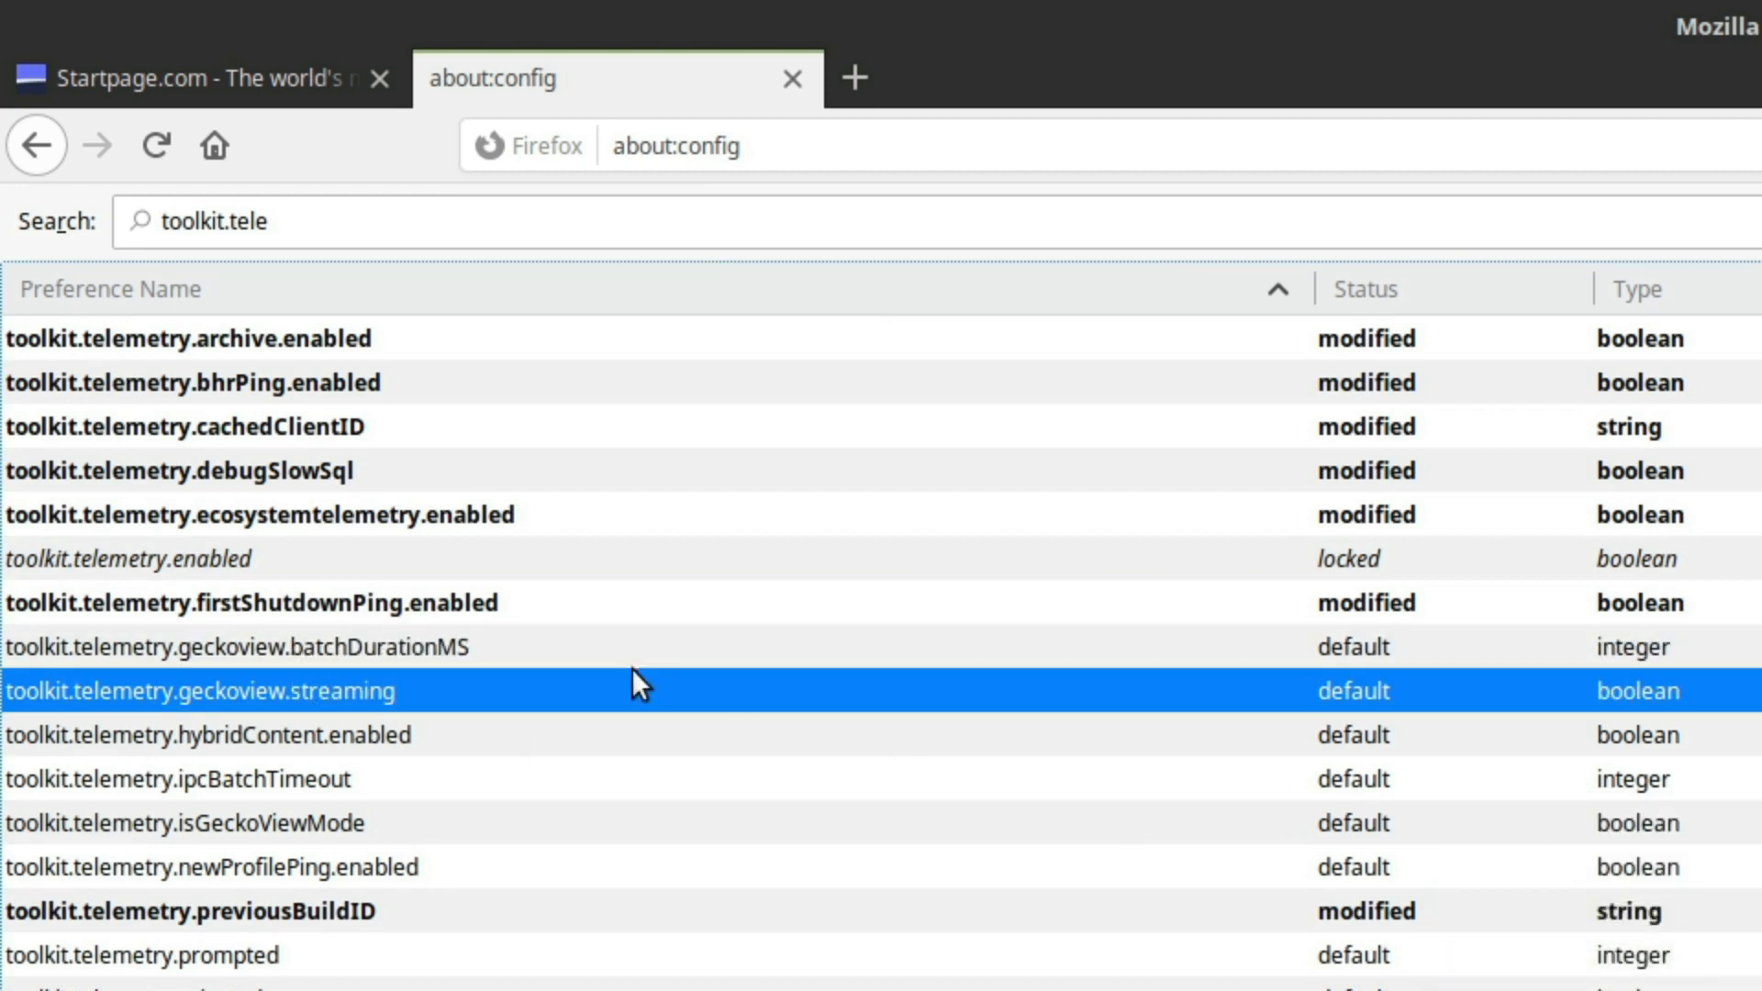
click(612, 732)
click(554, 780)
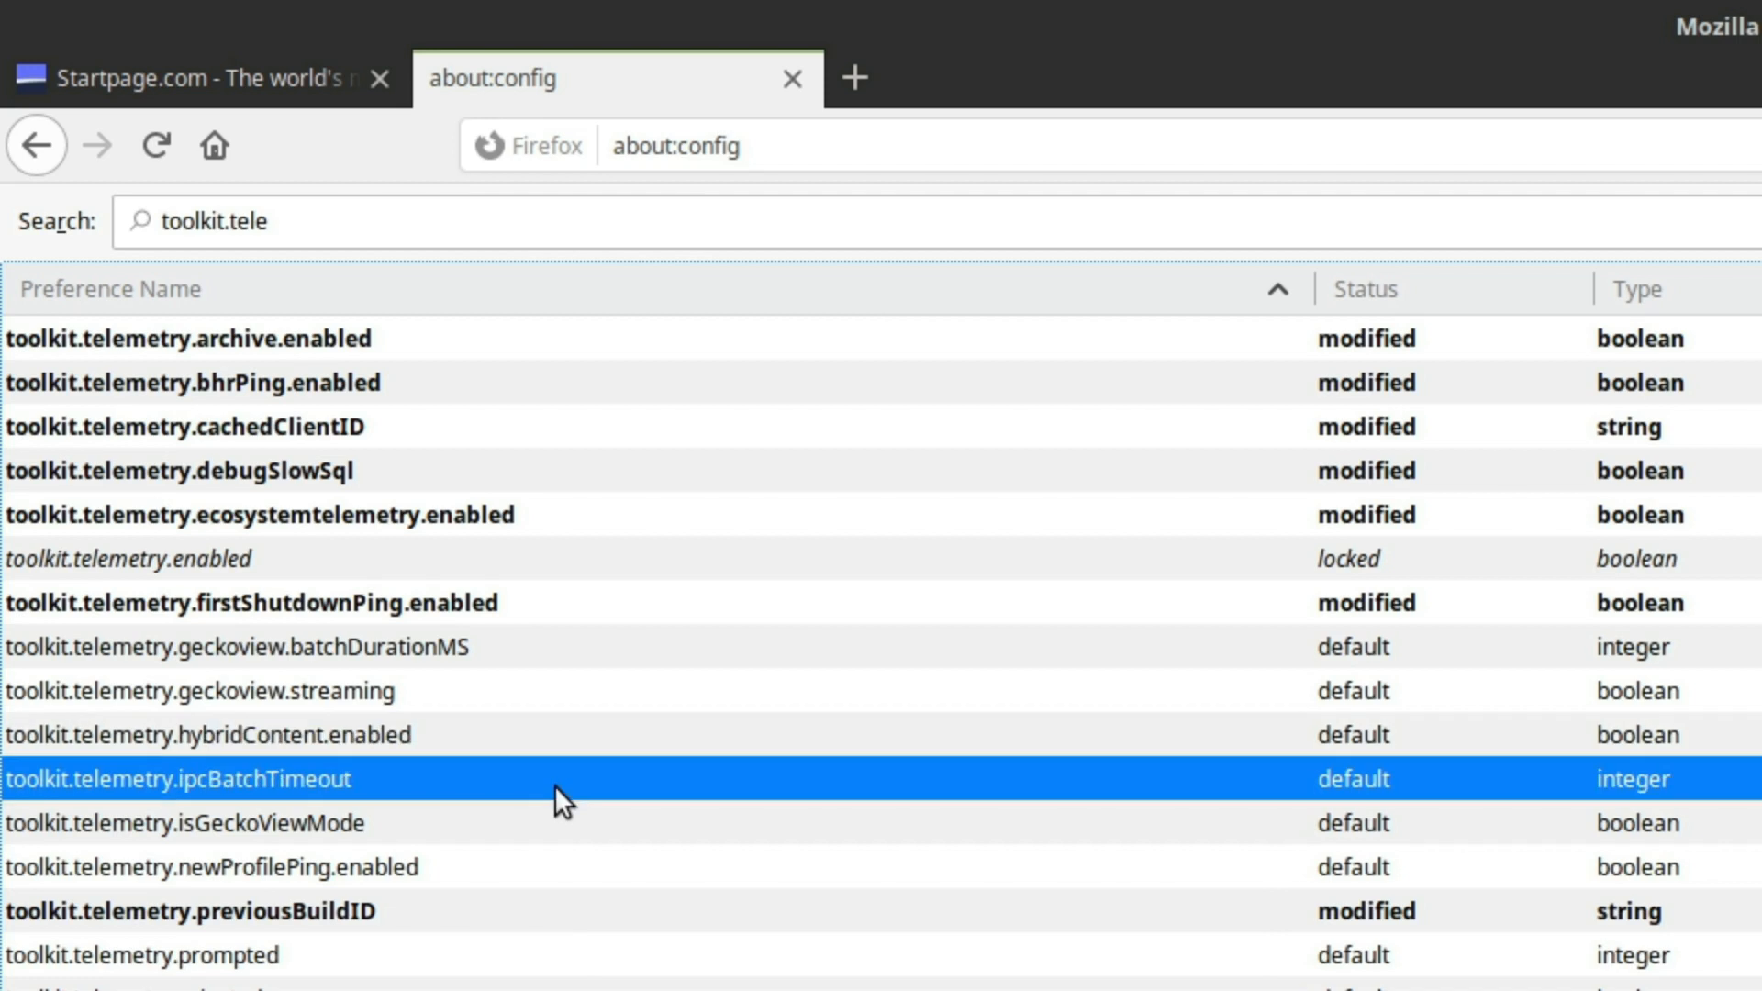
click(540, 822)
click(450, 957)
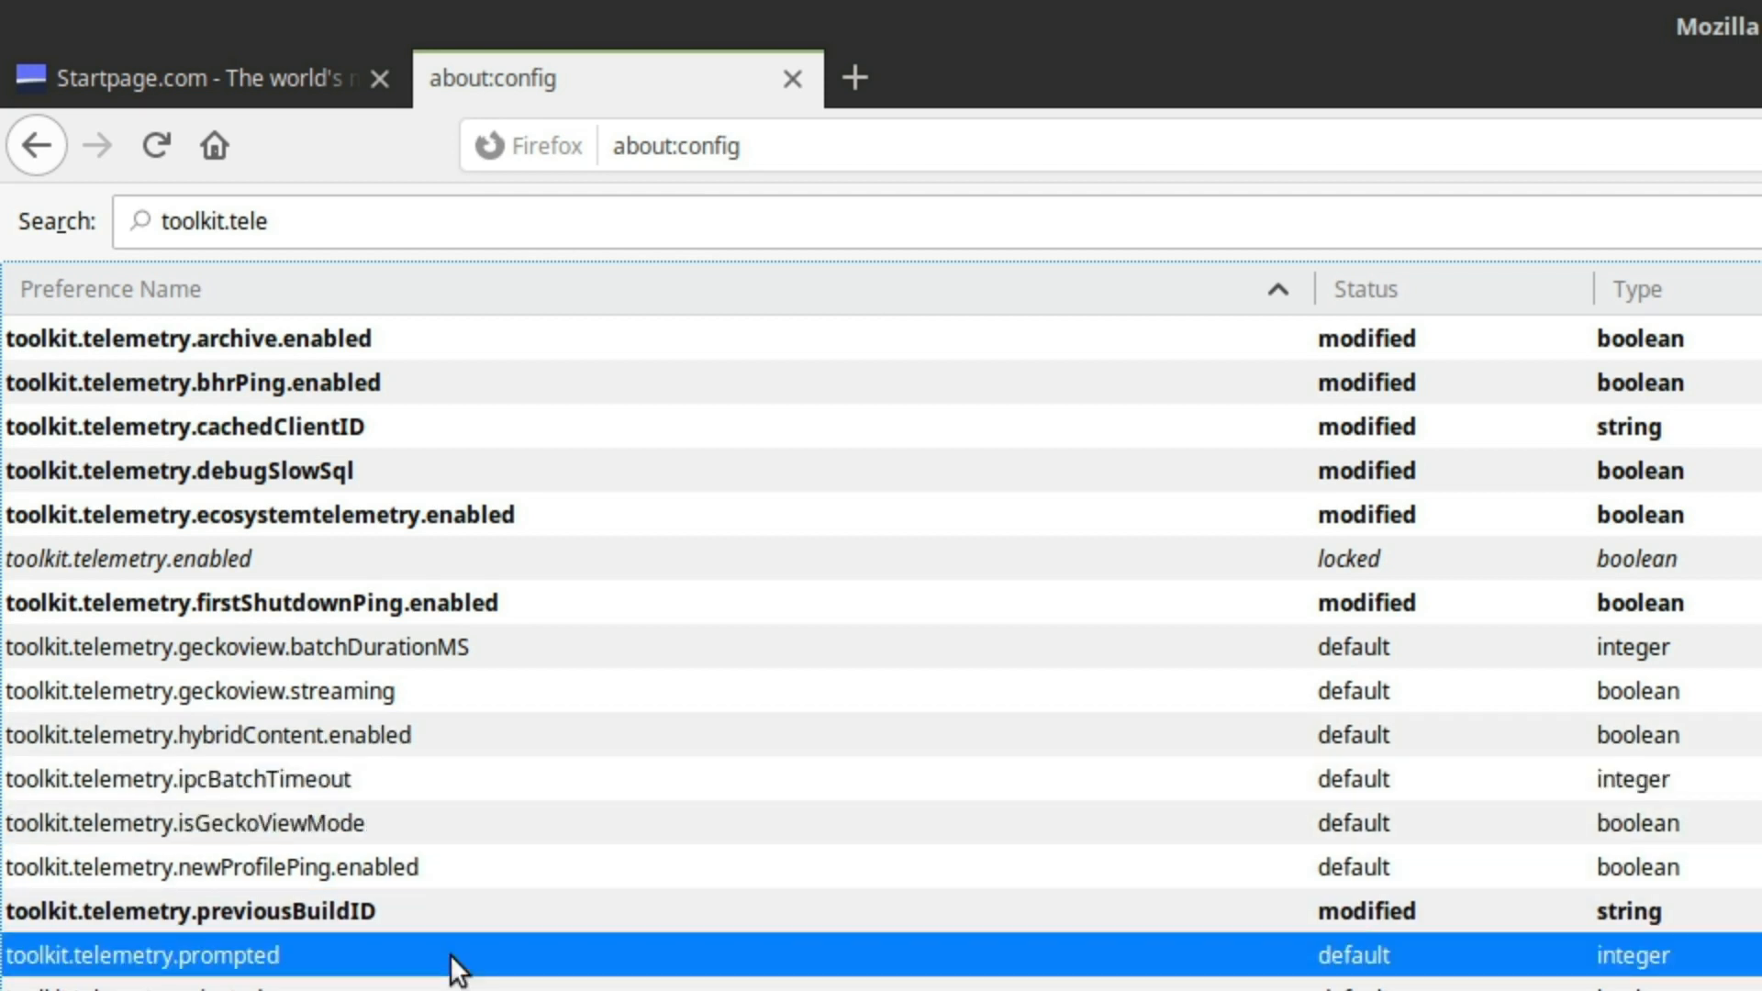
click(441, 988)
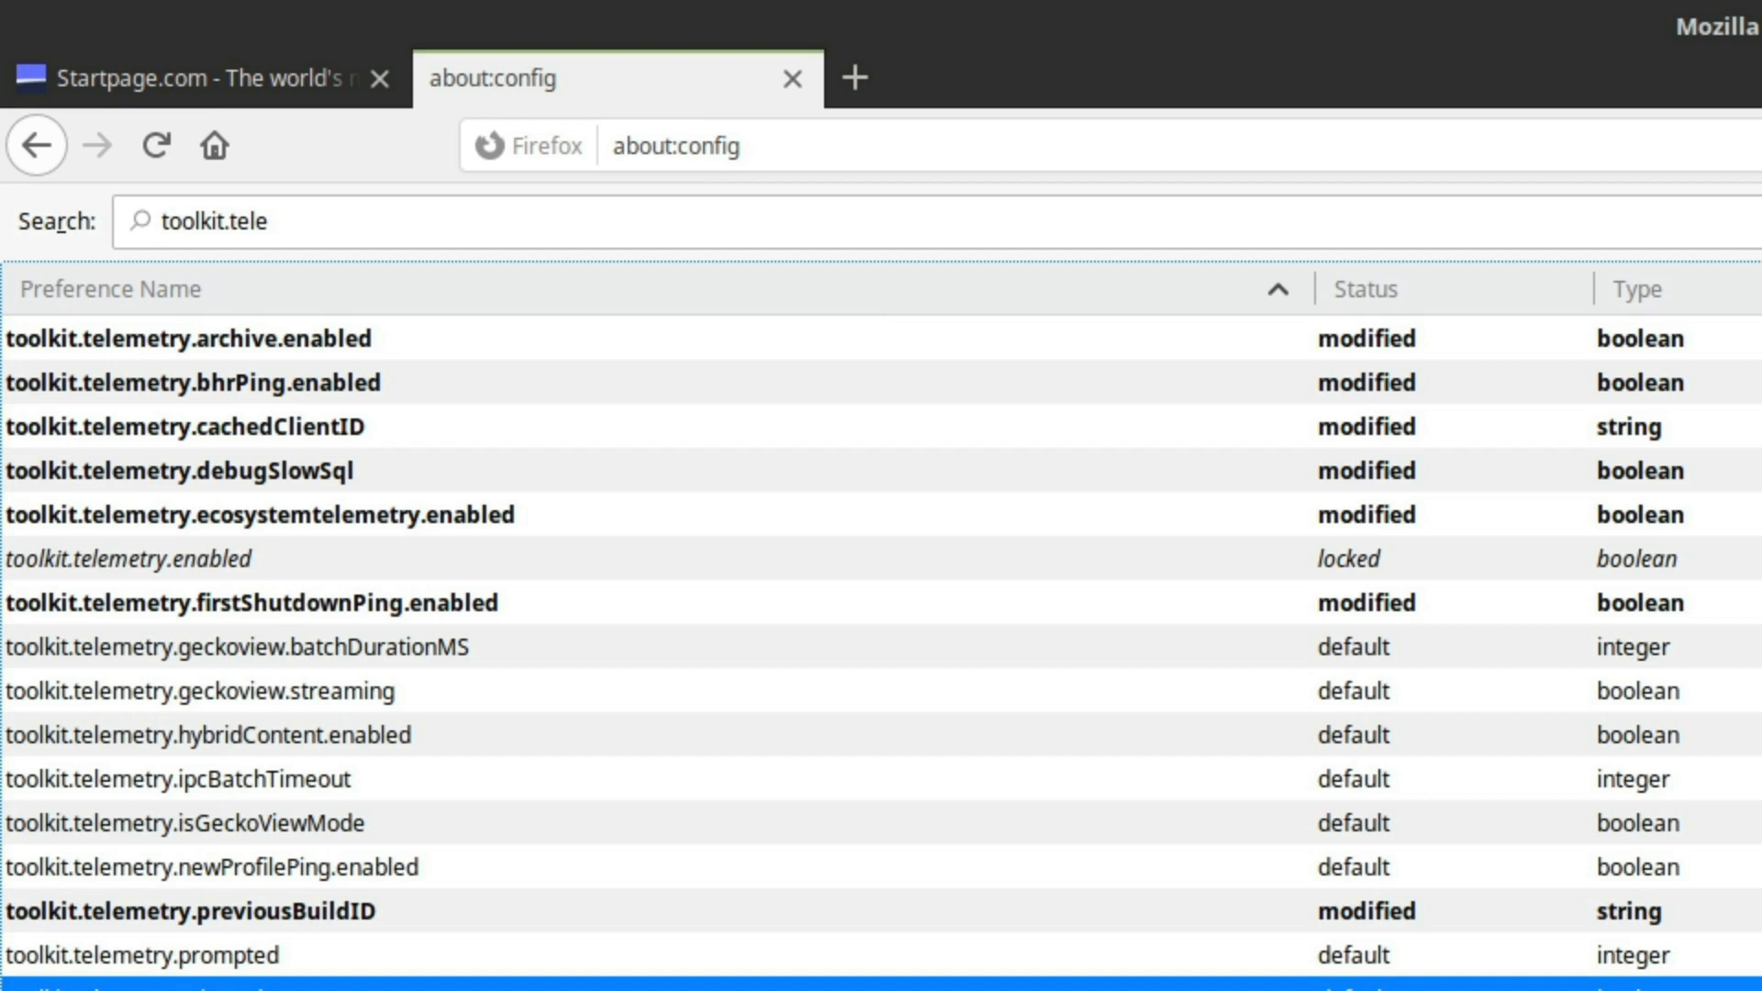
Step: Clear the value of a toolkit.telemetry preference further down the list
key(Return)
key(BackSpace)
key(Return)
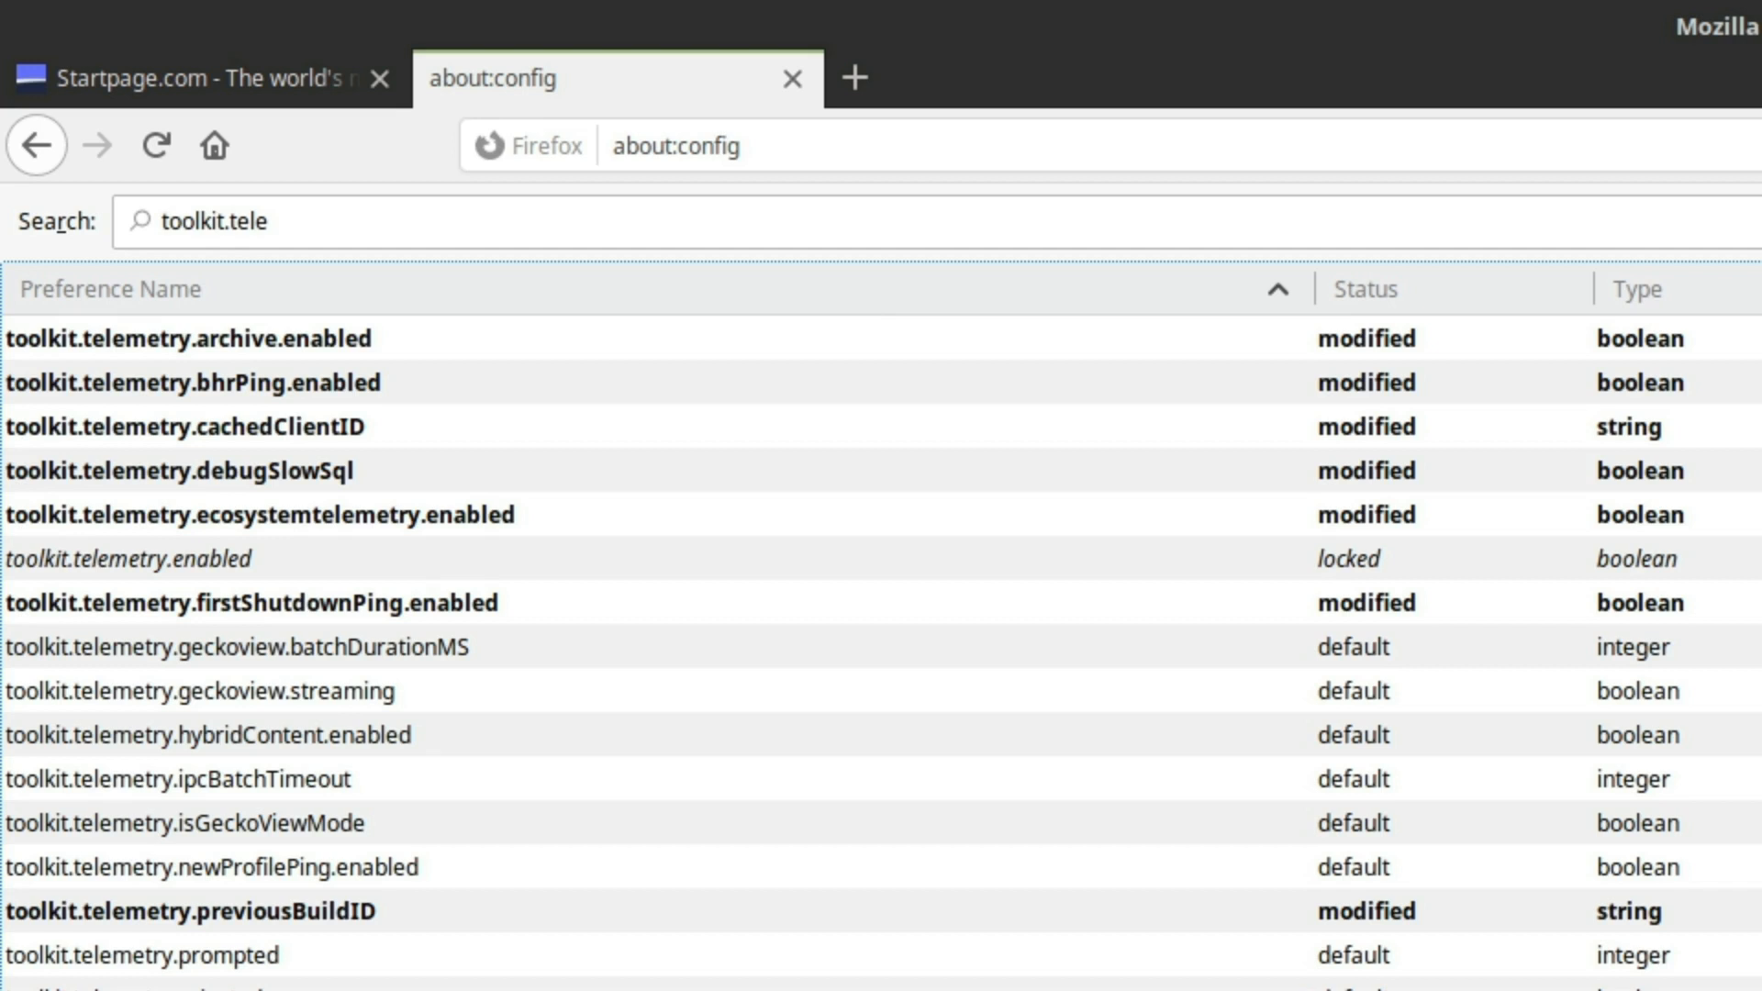
Step: Filter the preferences by network.dns.dis to check the status of network.dns.disablePrefetch
click(318, 206)
key(ctrl+a)
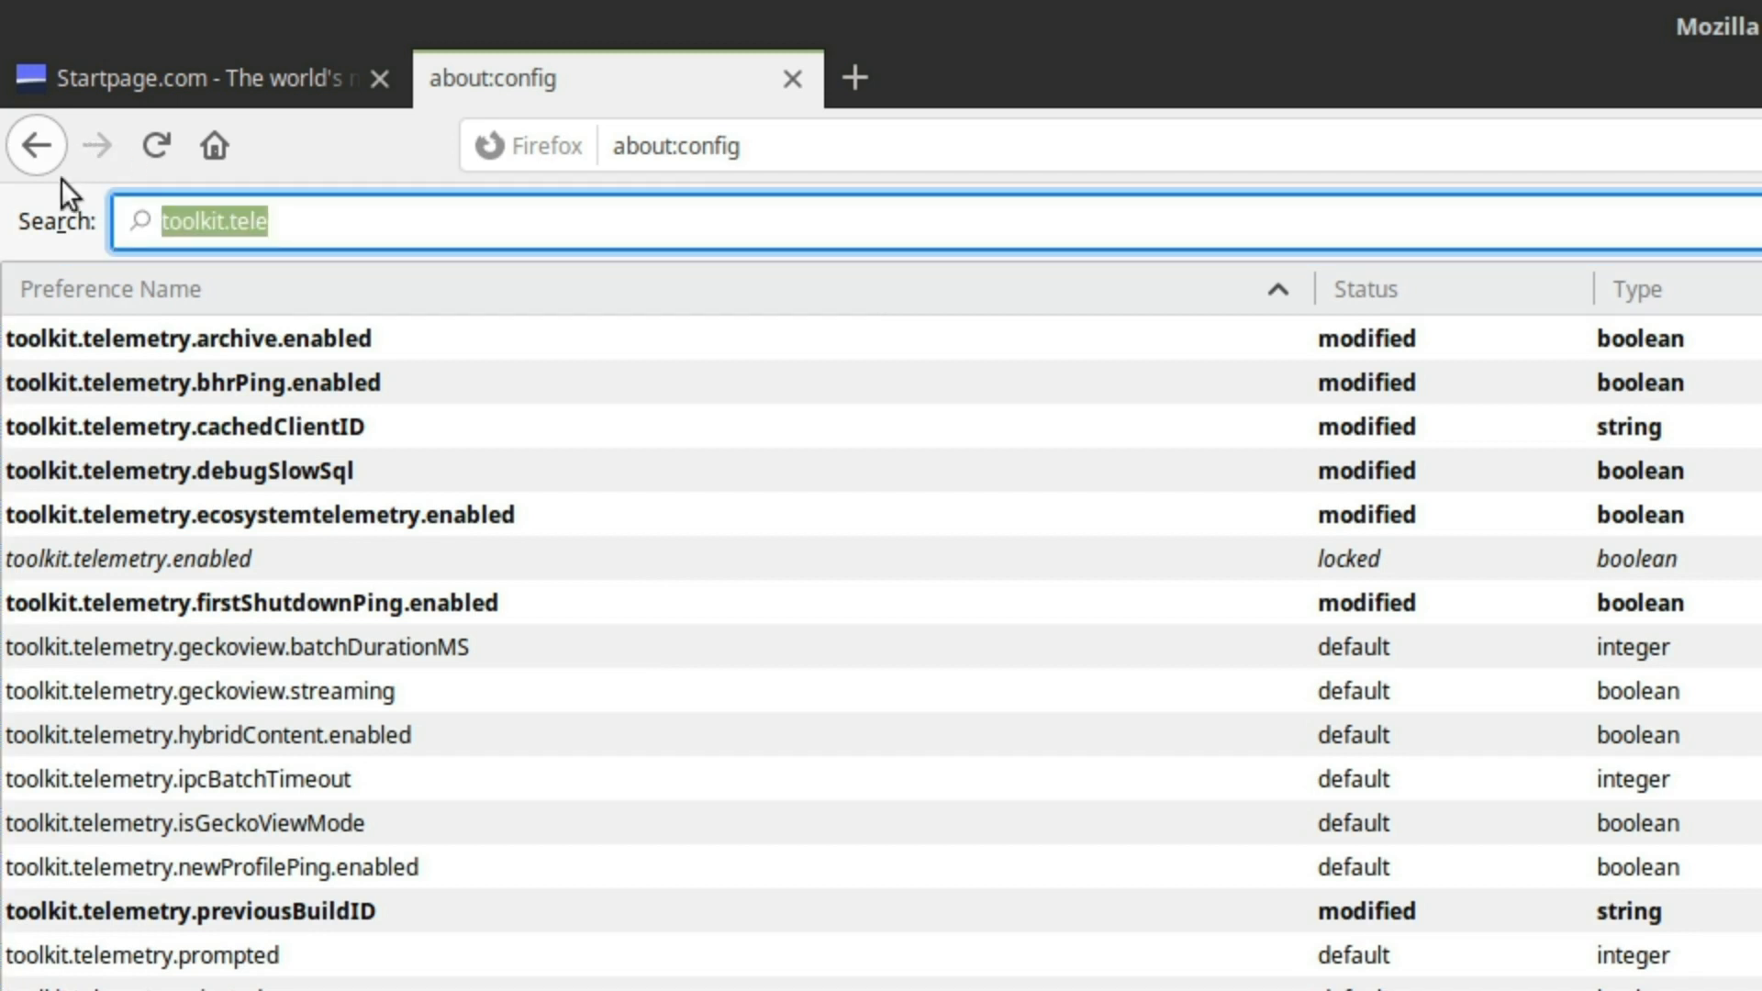
text(netw)
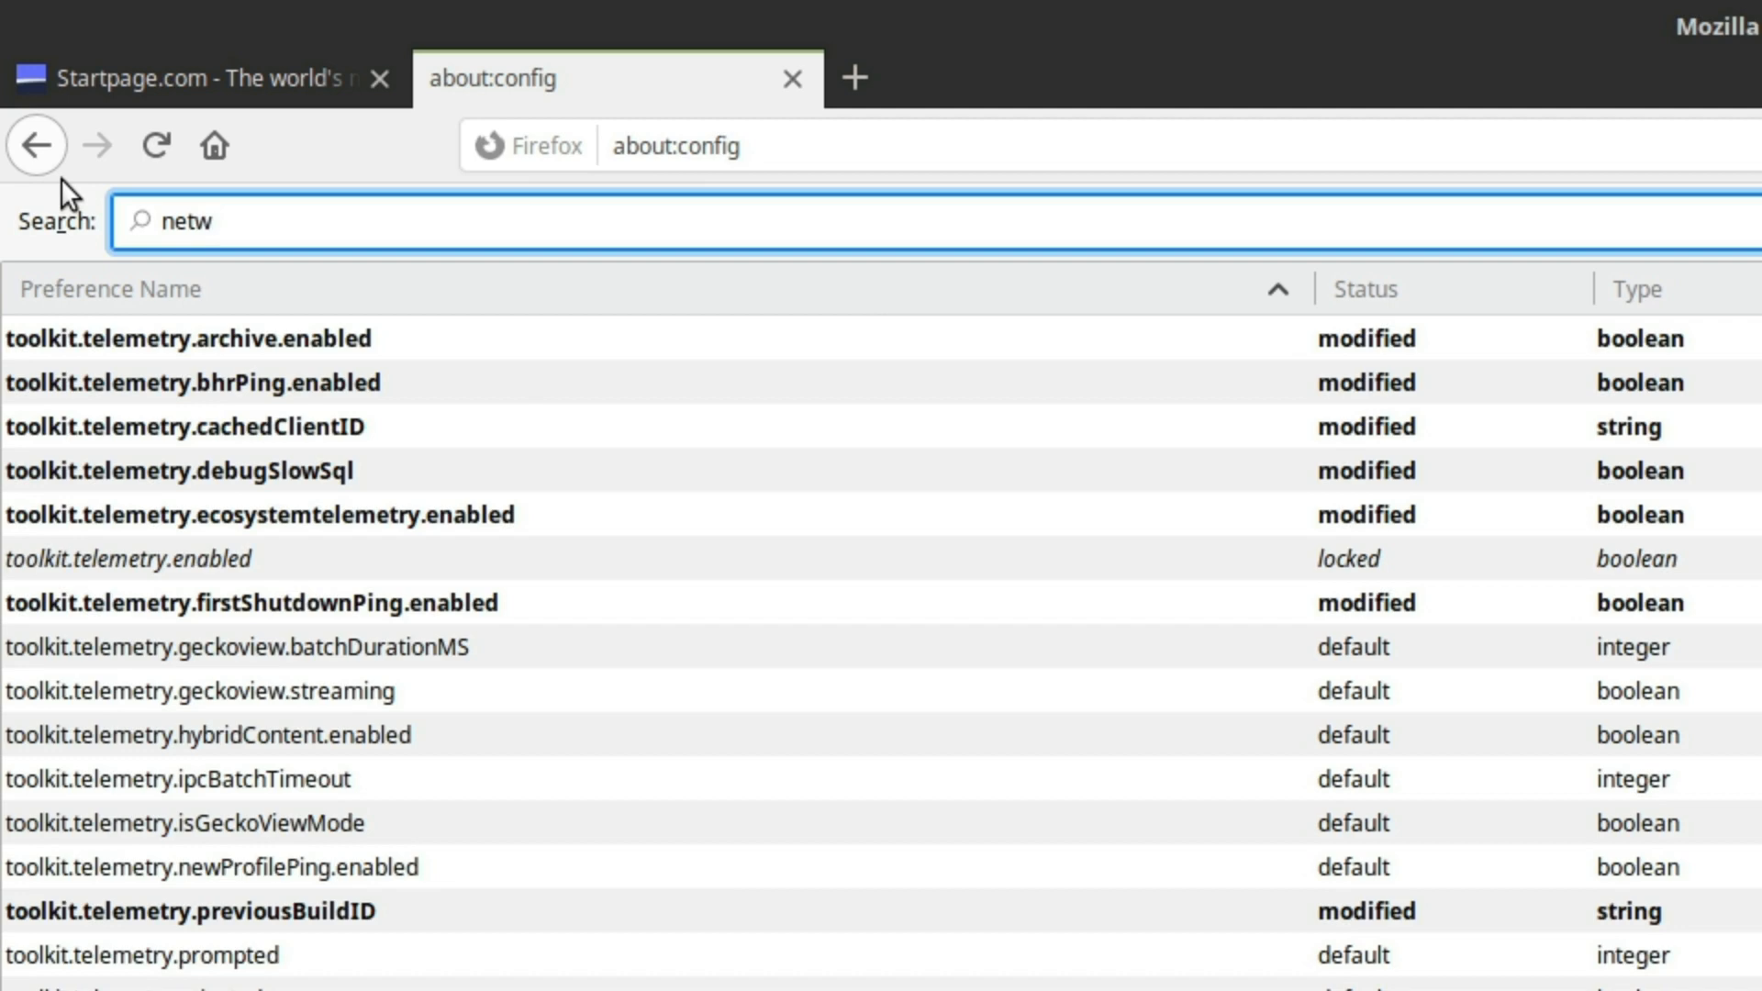
text(ork)
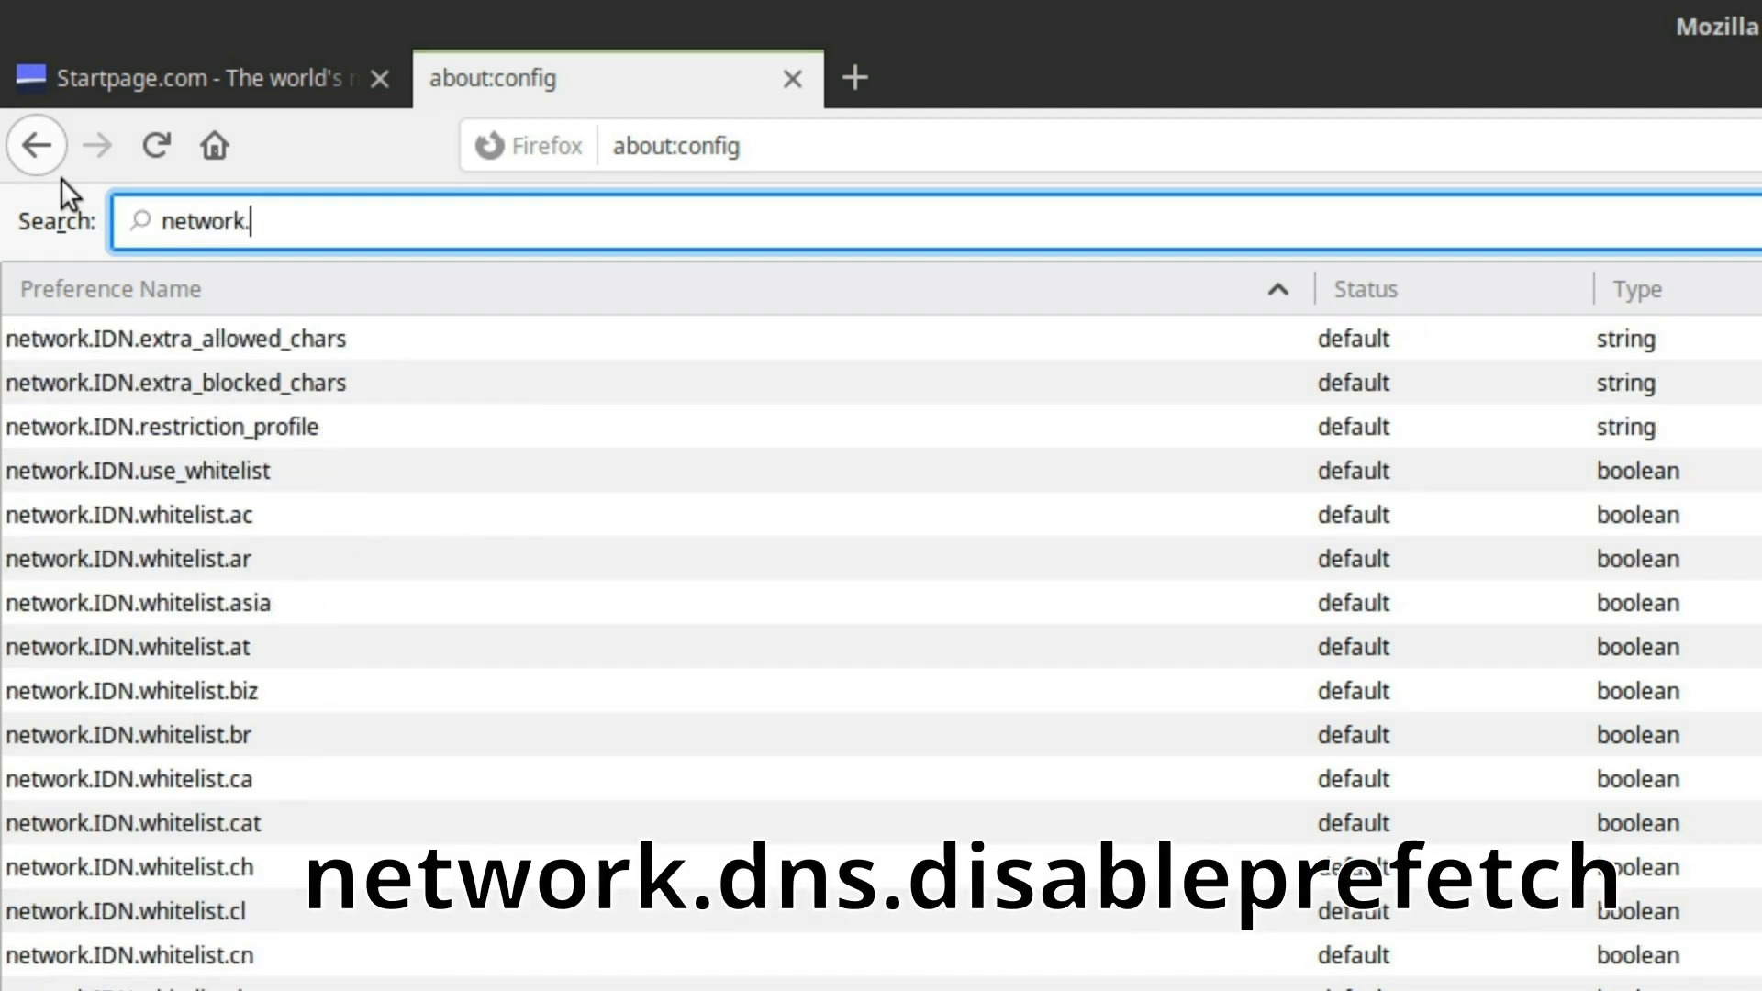
text(.dns.)
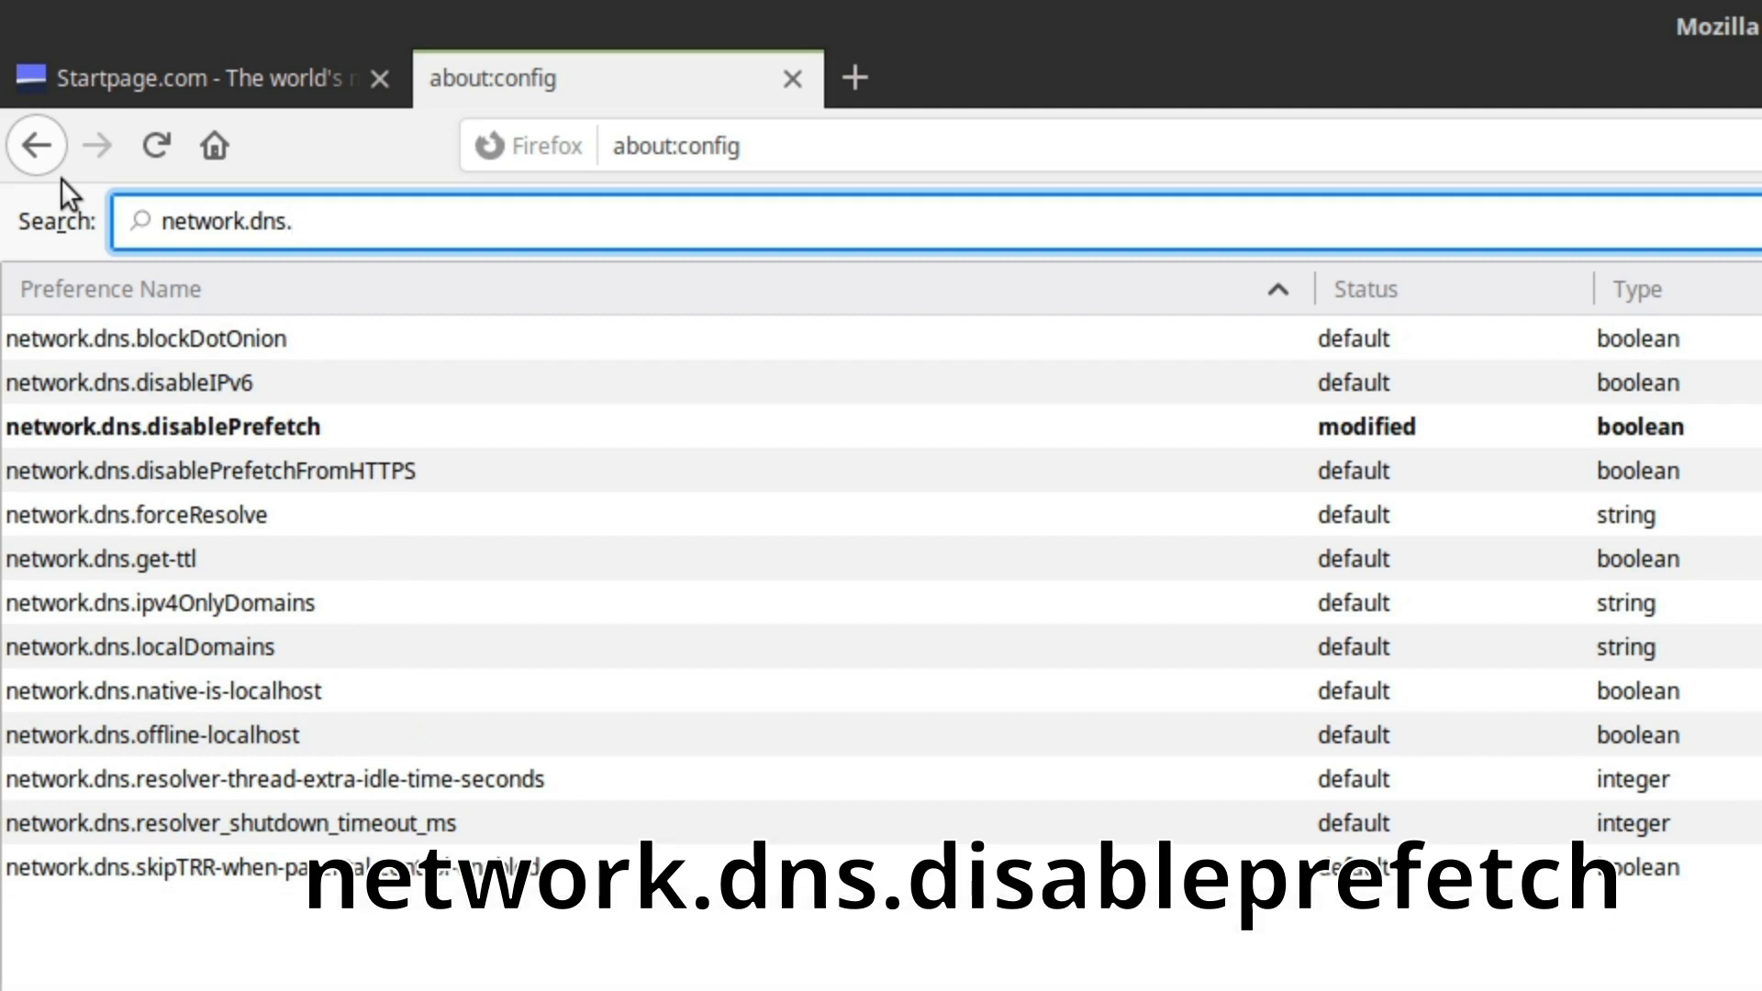
text(dis)
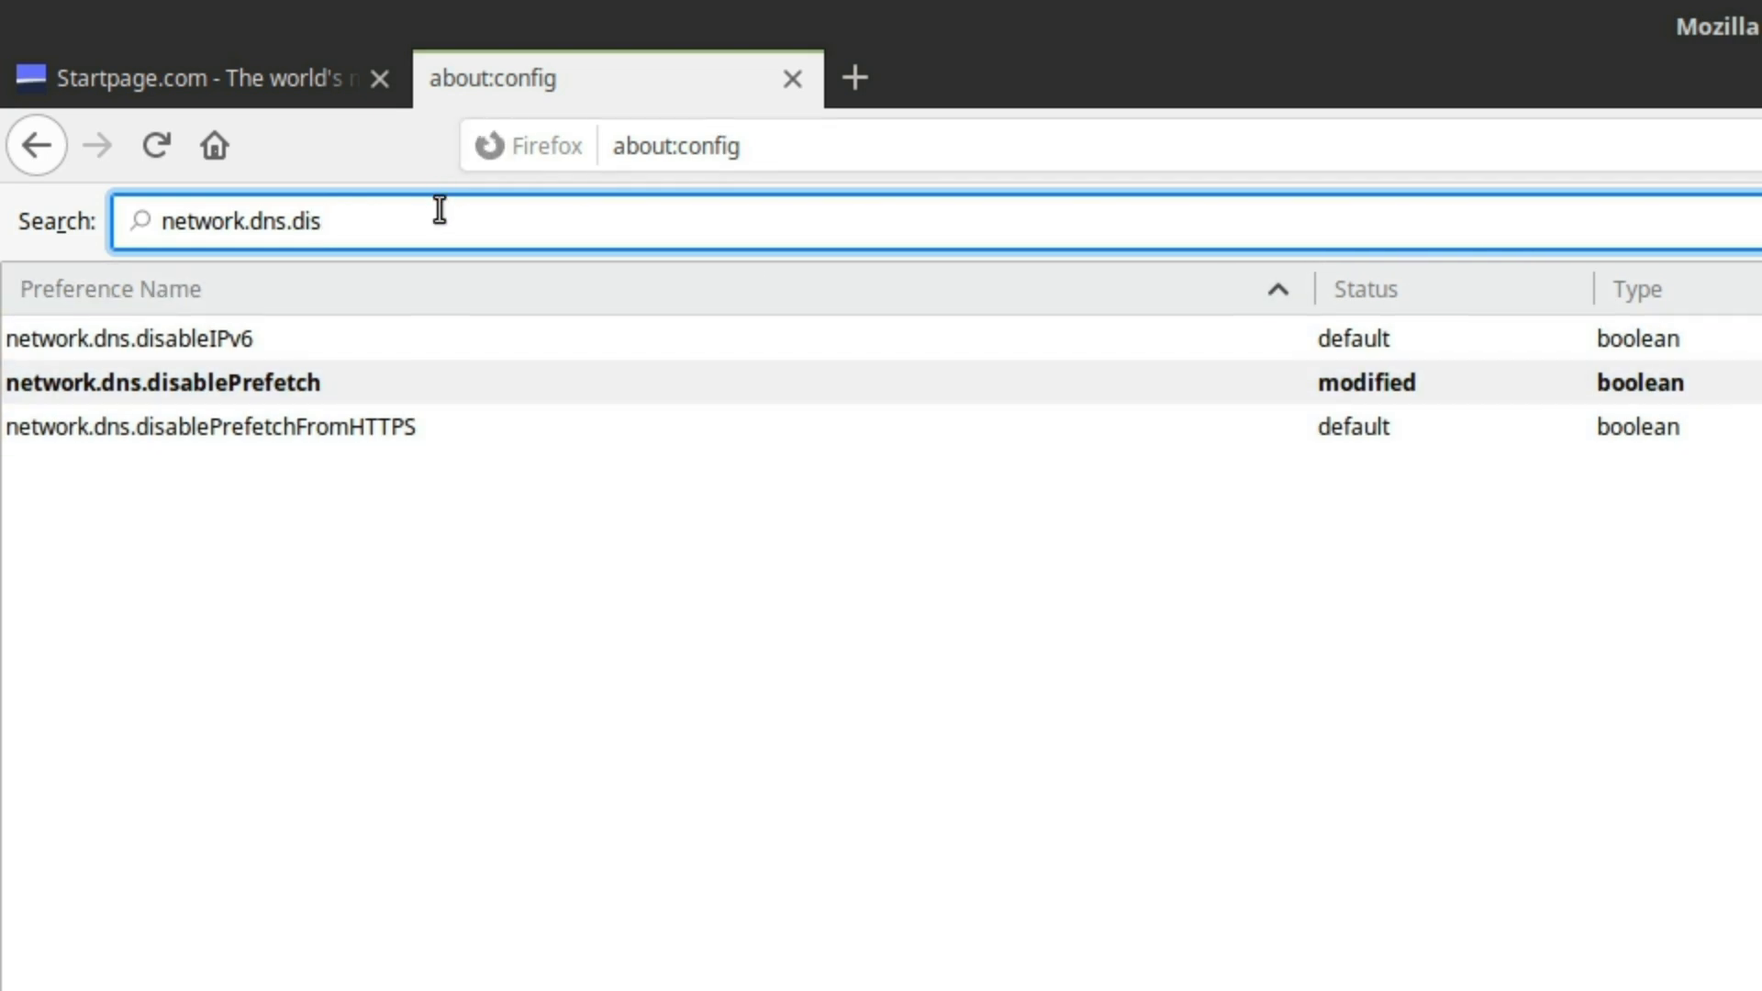
Step: Filter the preferences by network.pref to check the status of network.prefetch-next
key(BackSpace)
key(BackSpace)
key(BackSpace)
key(BackSpace)
key(BackSpace)
key(BackSpace)
key(BackSpace)
key(BackSpace)
text(.pref)
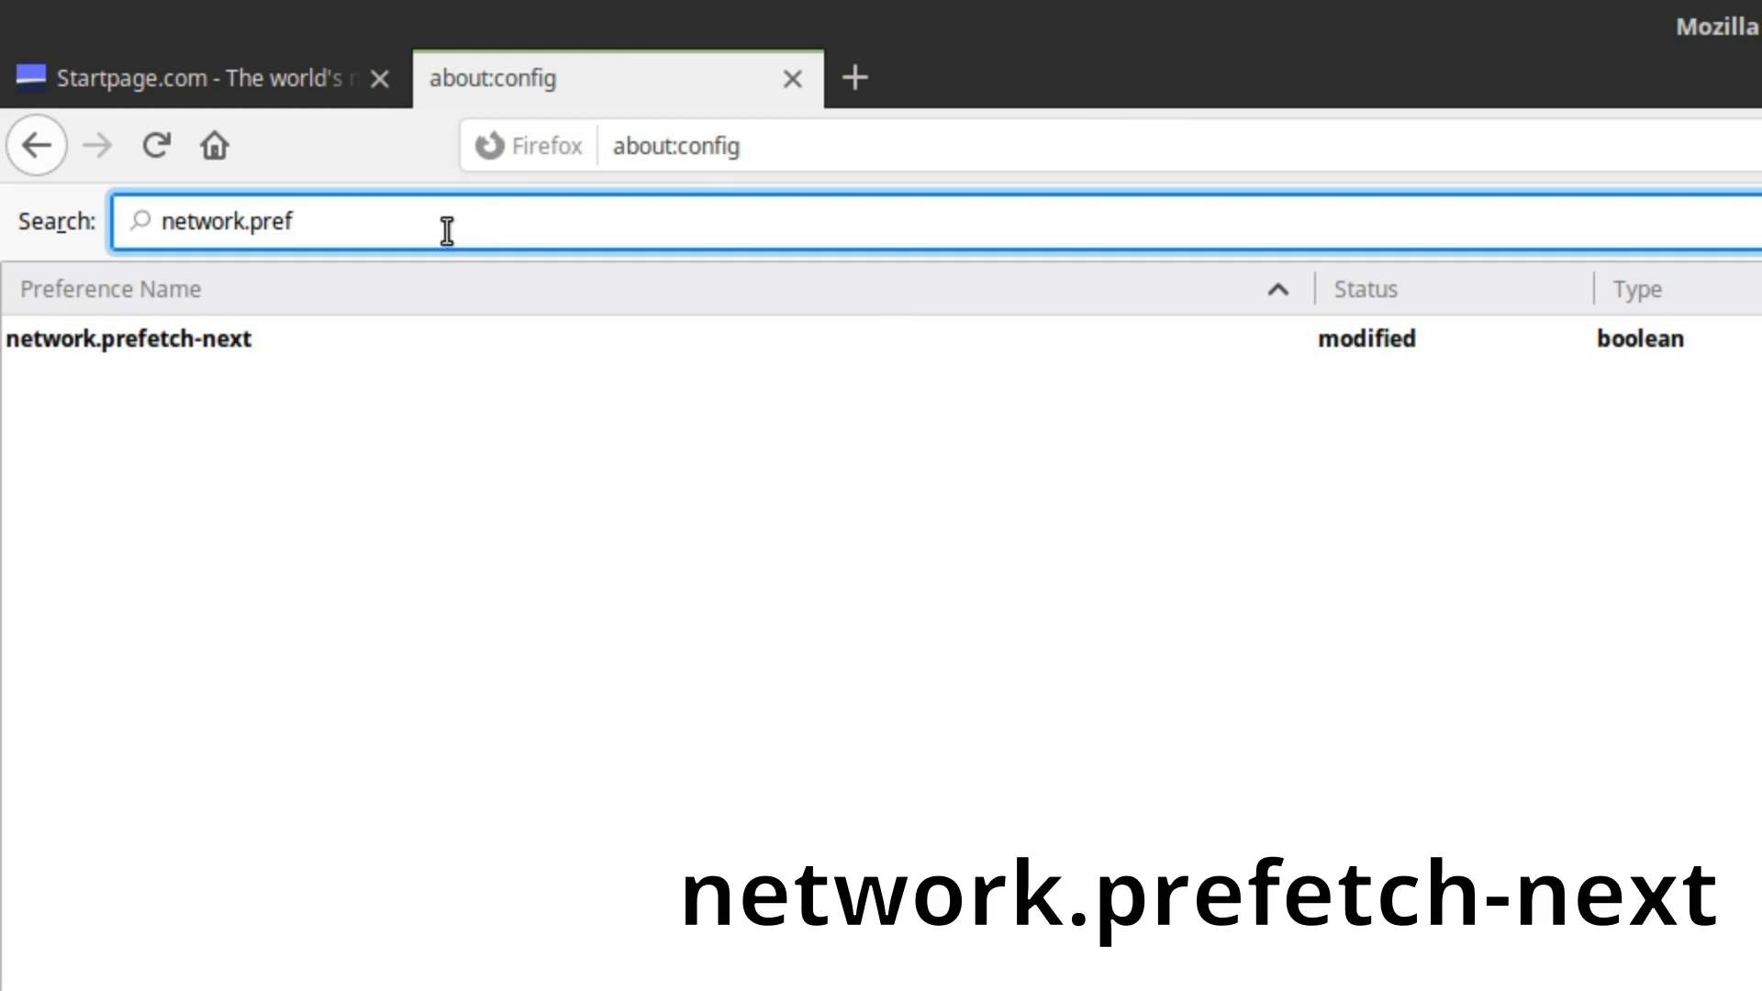
Step: Filter the preferences by network.http.send and set network.http.sendRefererHeader to 0
key(BackSpace)
key(BackSpace)
key(BackSpace)
key(BackSpace)
text(http.send)
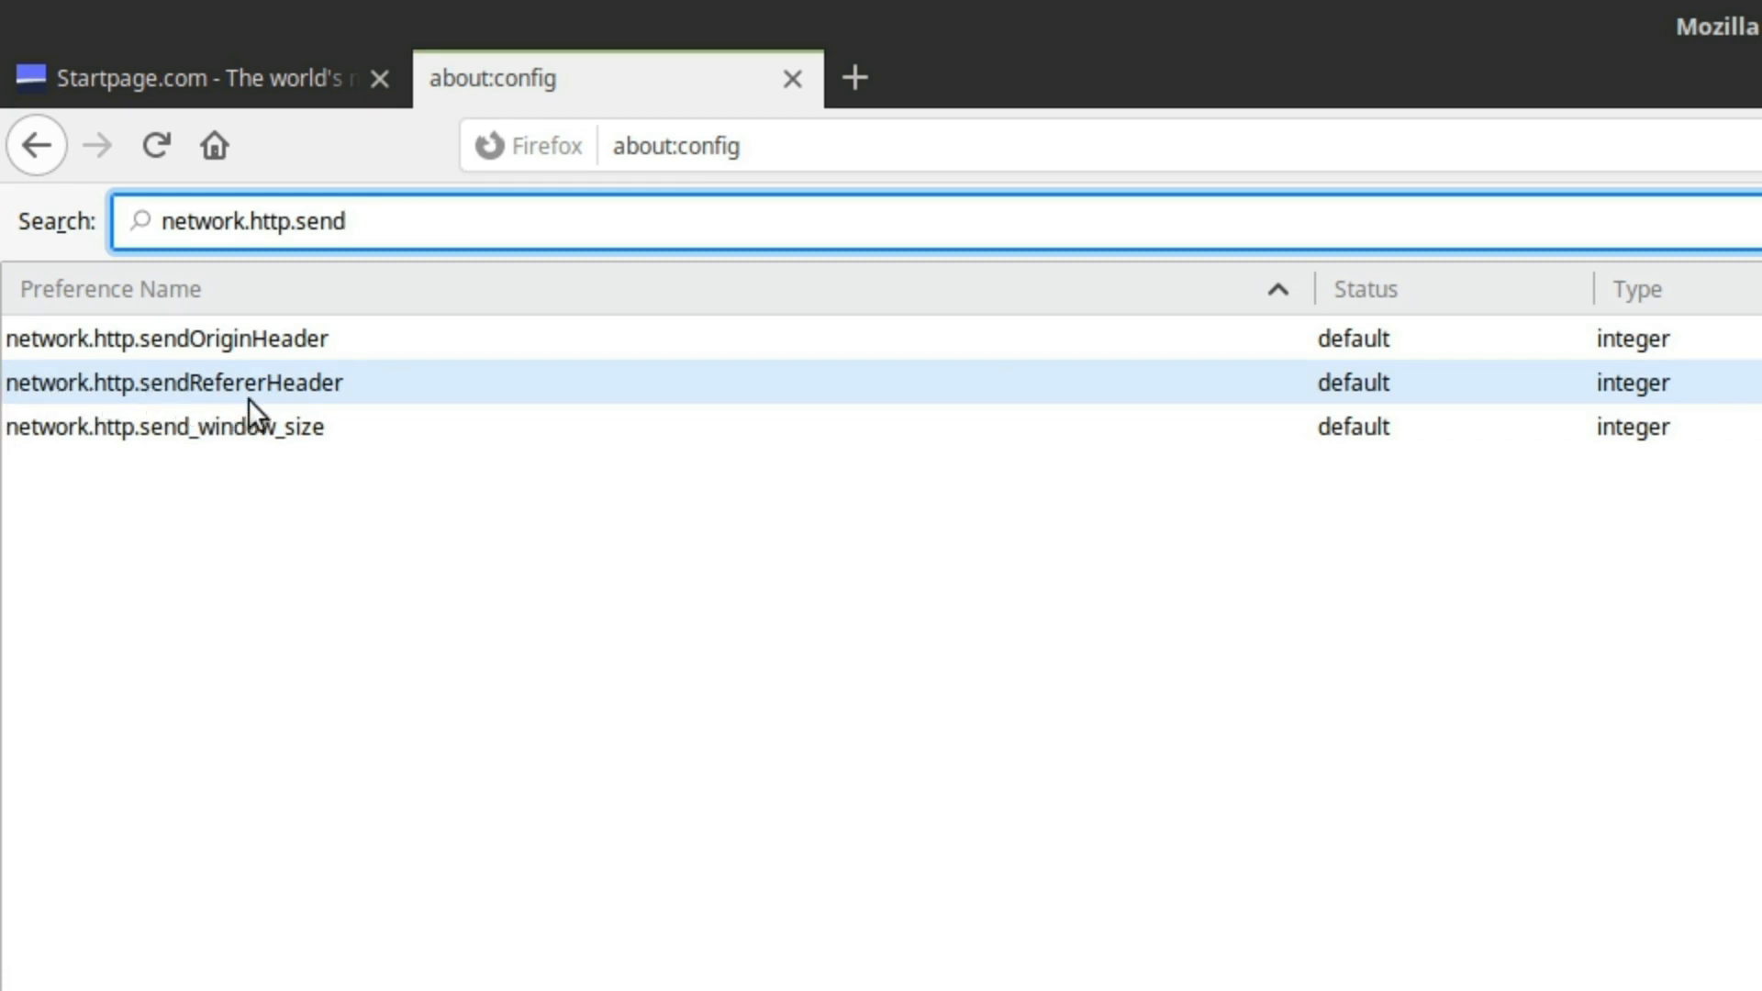
click(362, 389)
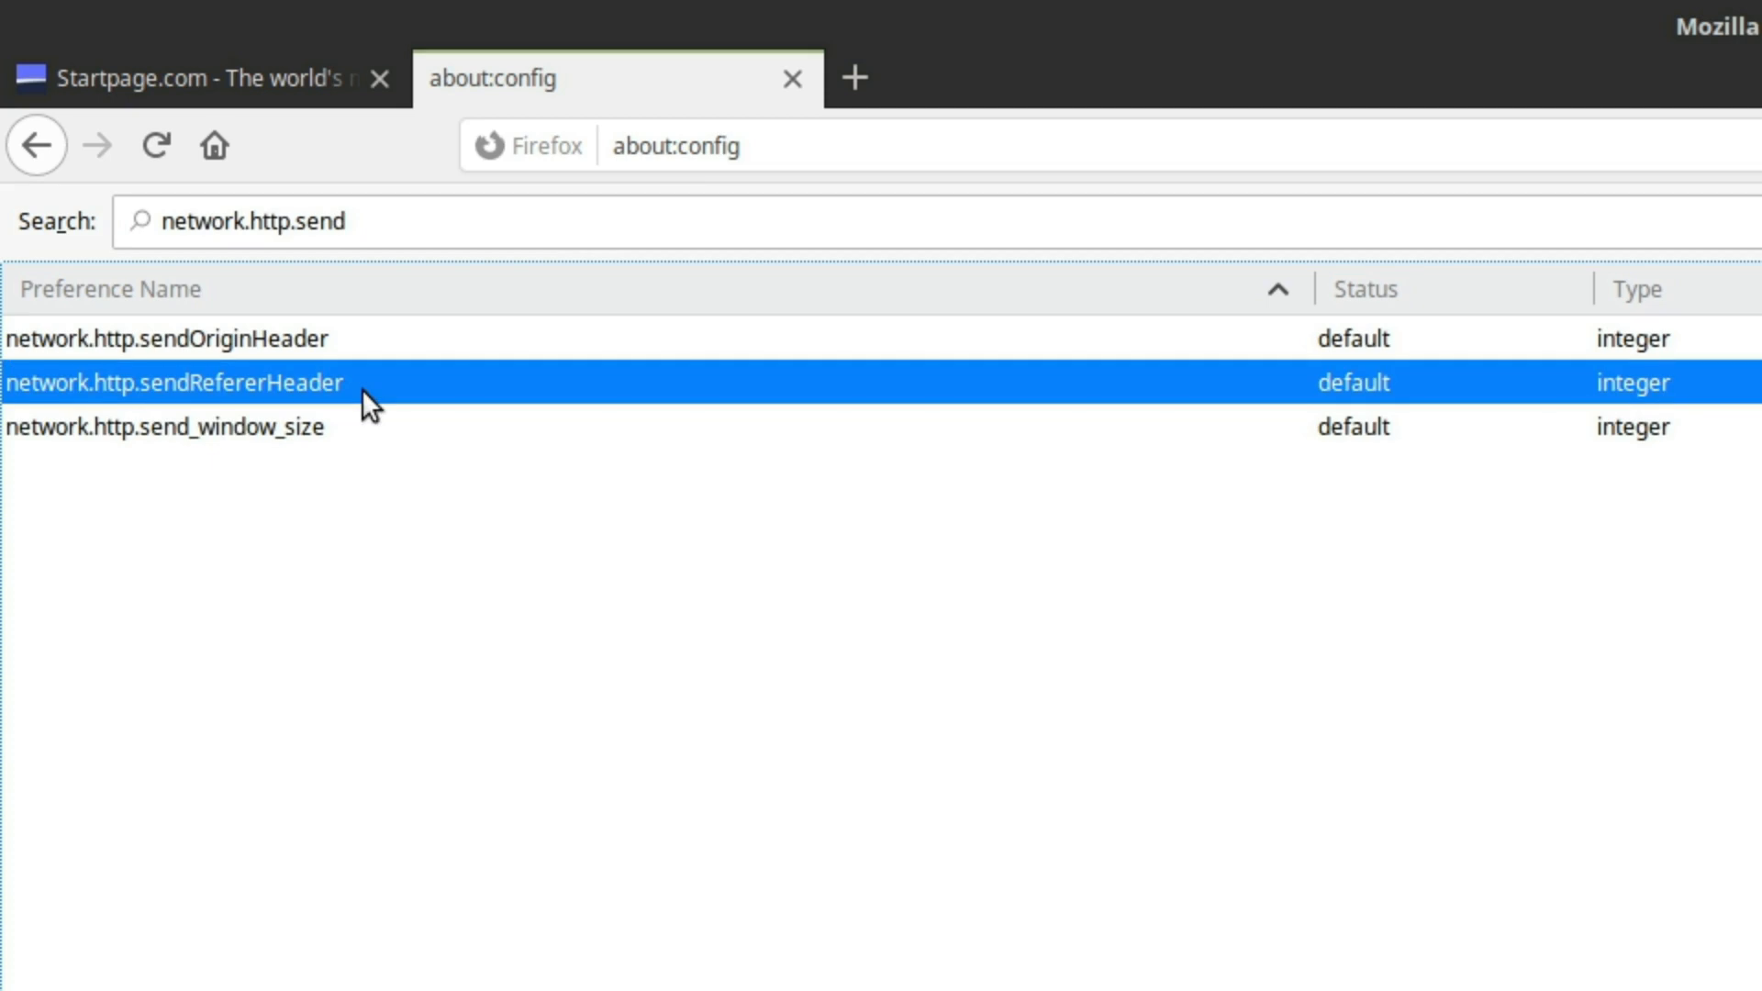
double_click(380, 380)
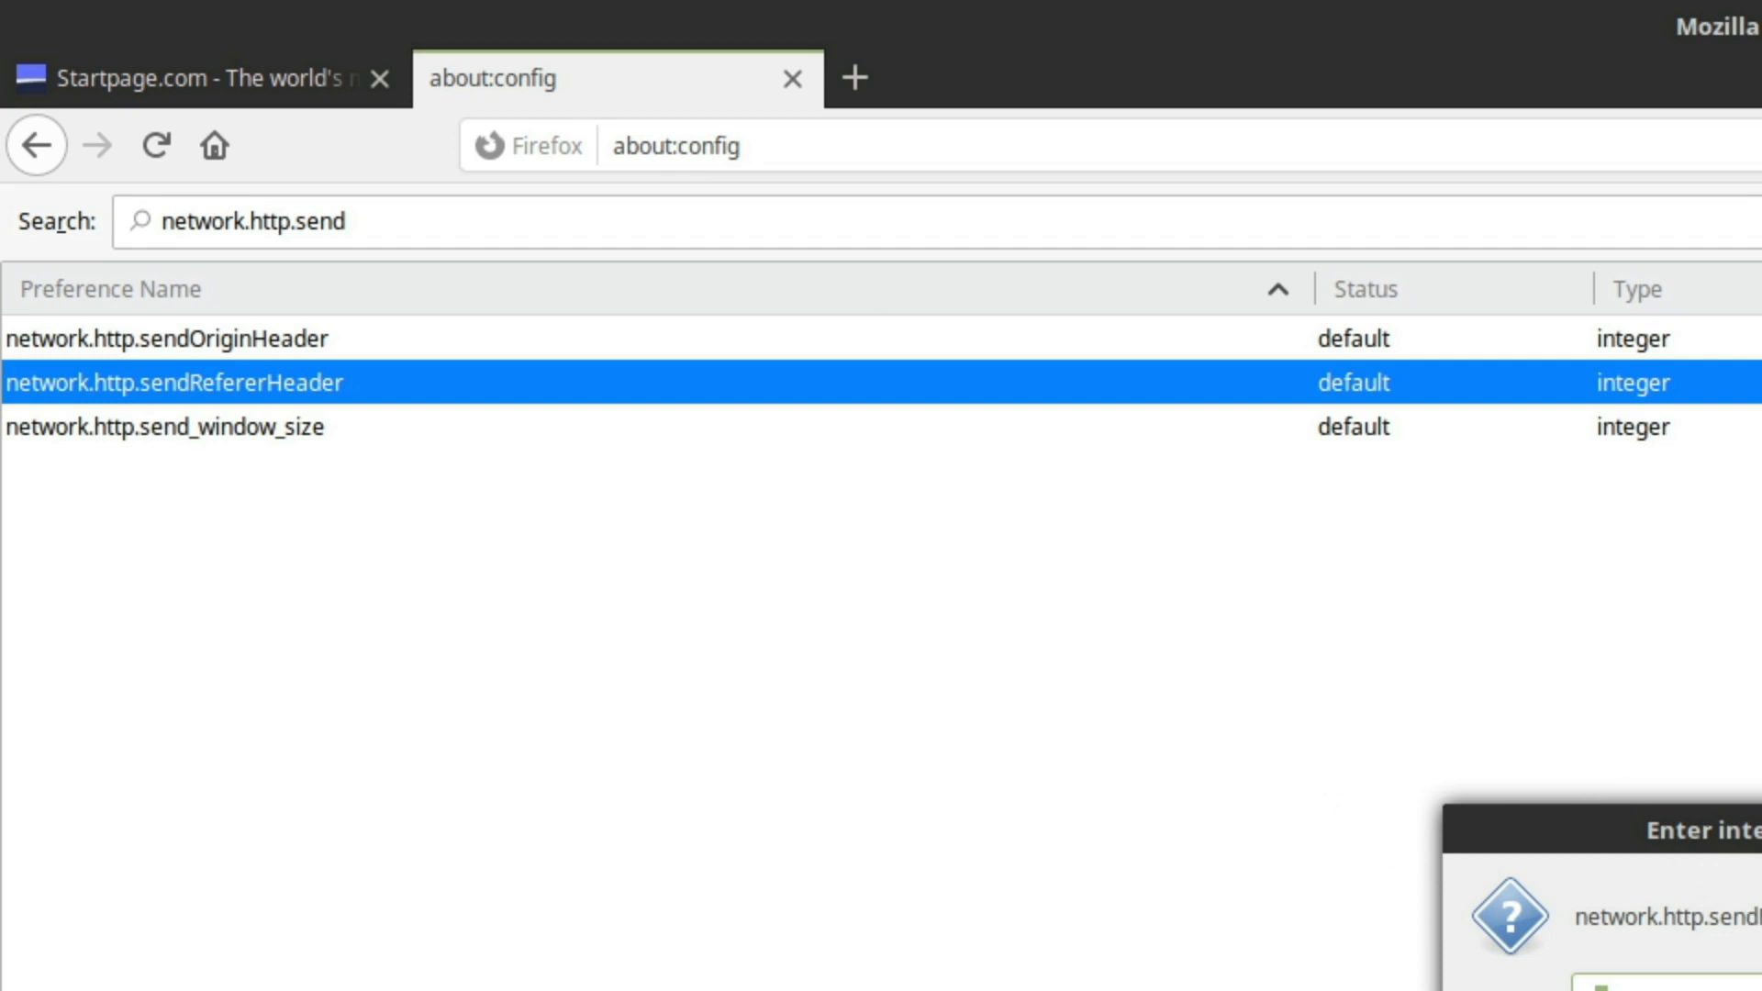
text(0)
key(Return)
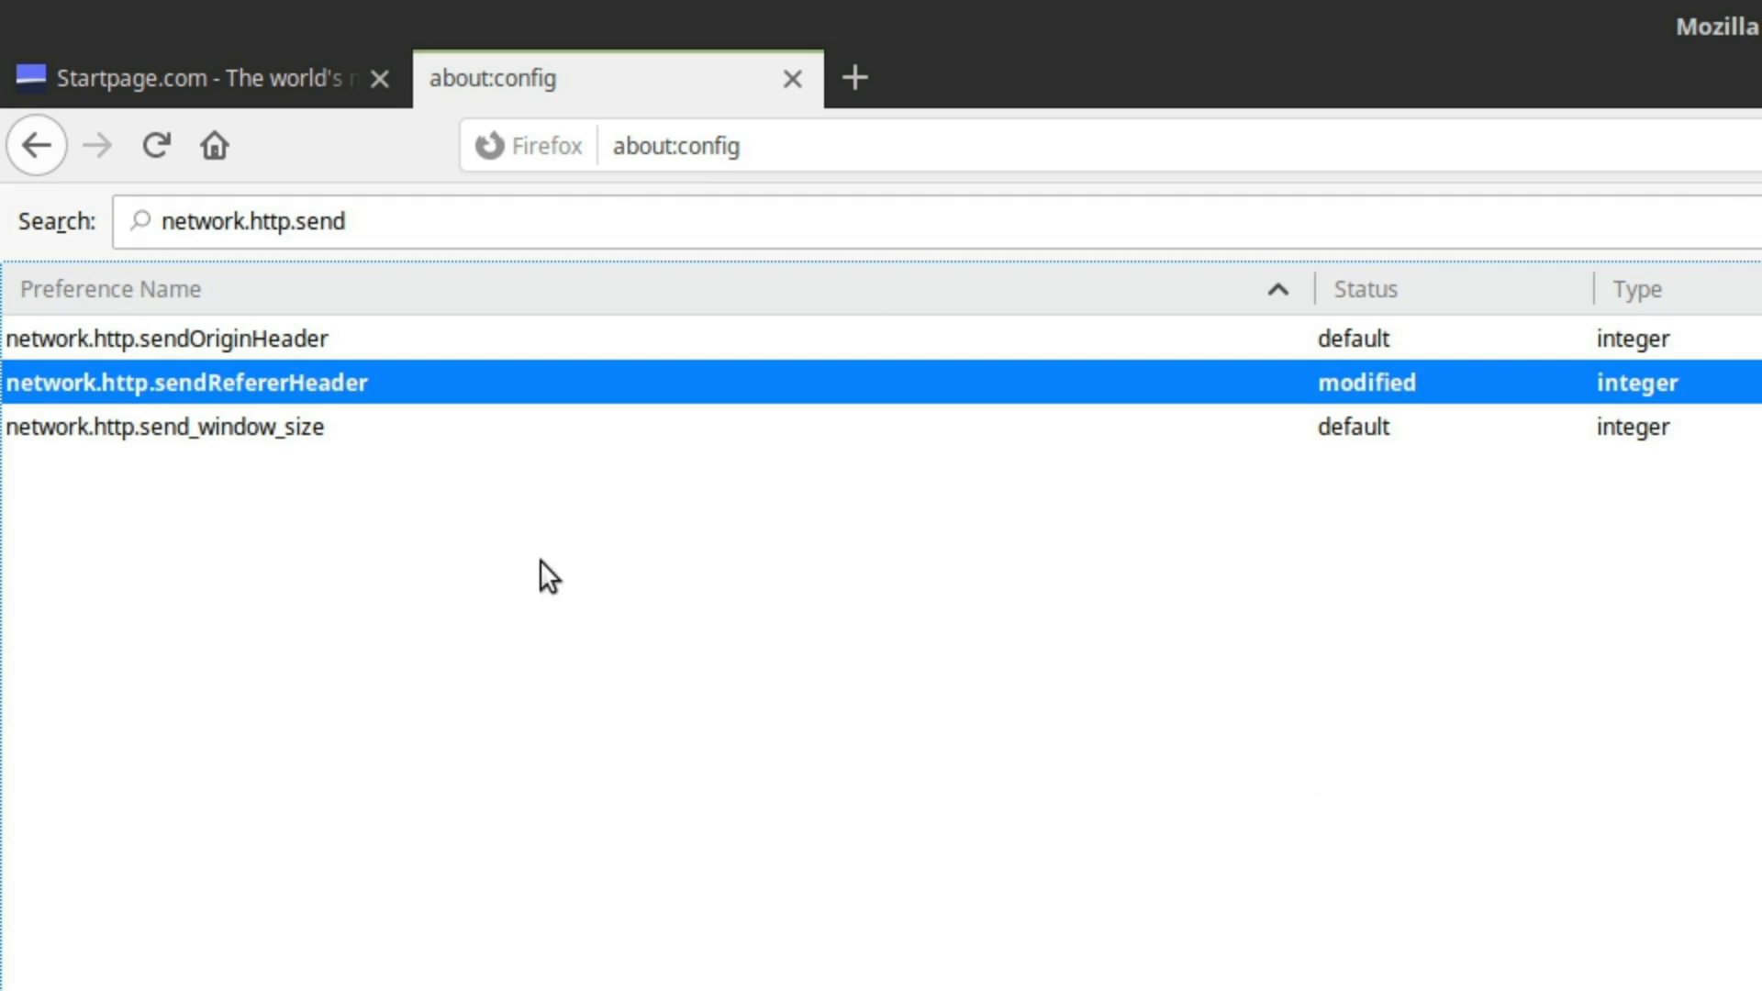
Step: Reset network.http.sendRefererHeader to its default value
click(327, 438)
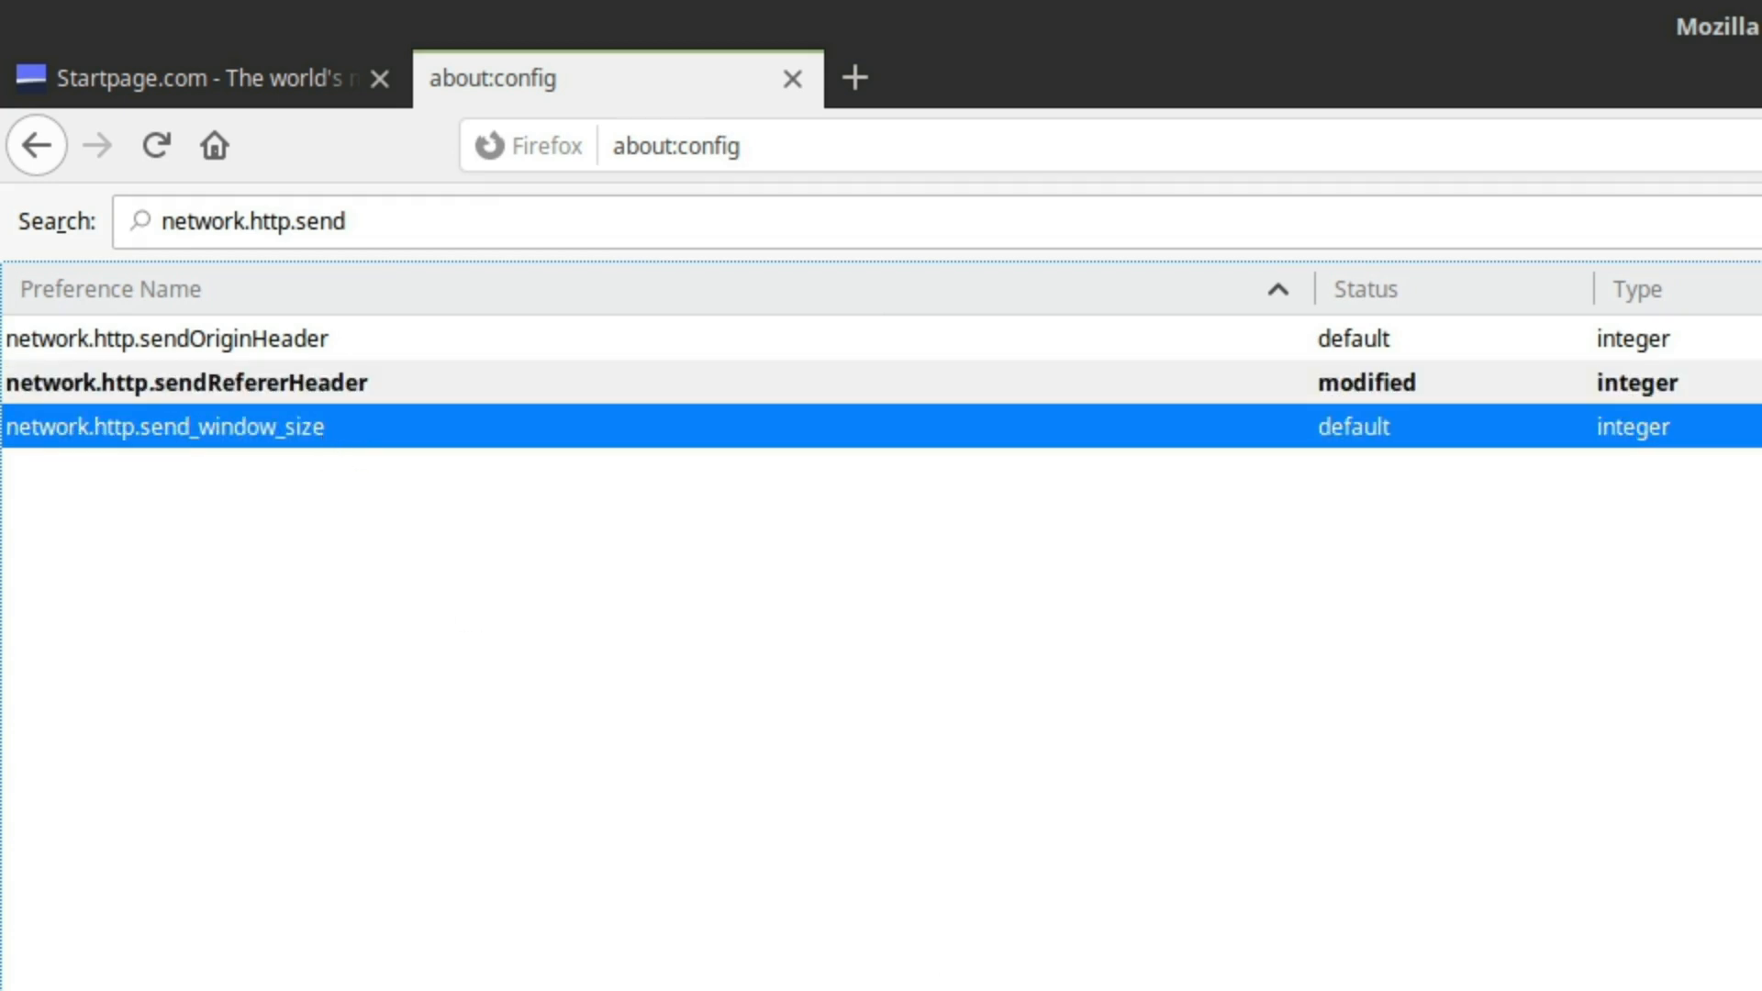
right_click(171, 375)
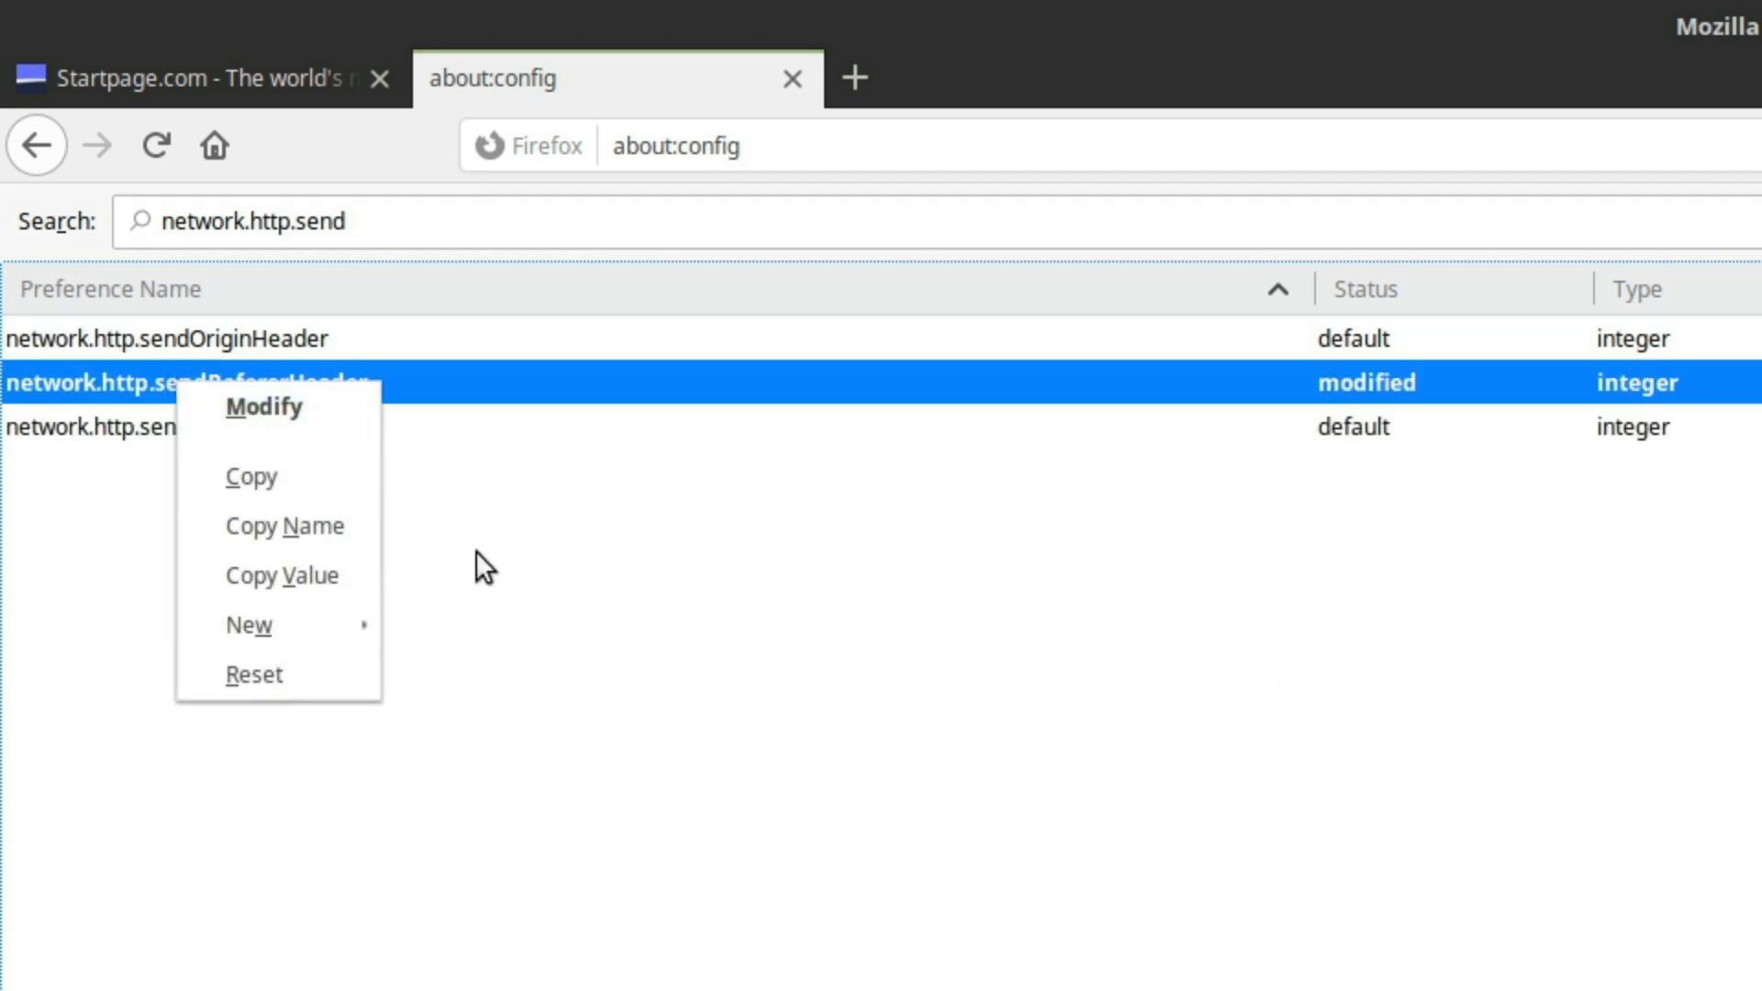
click(275, 672)
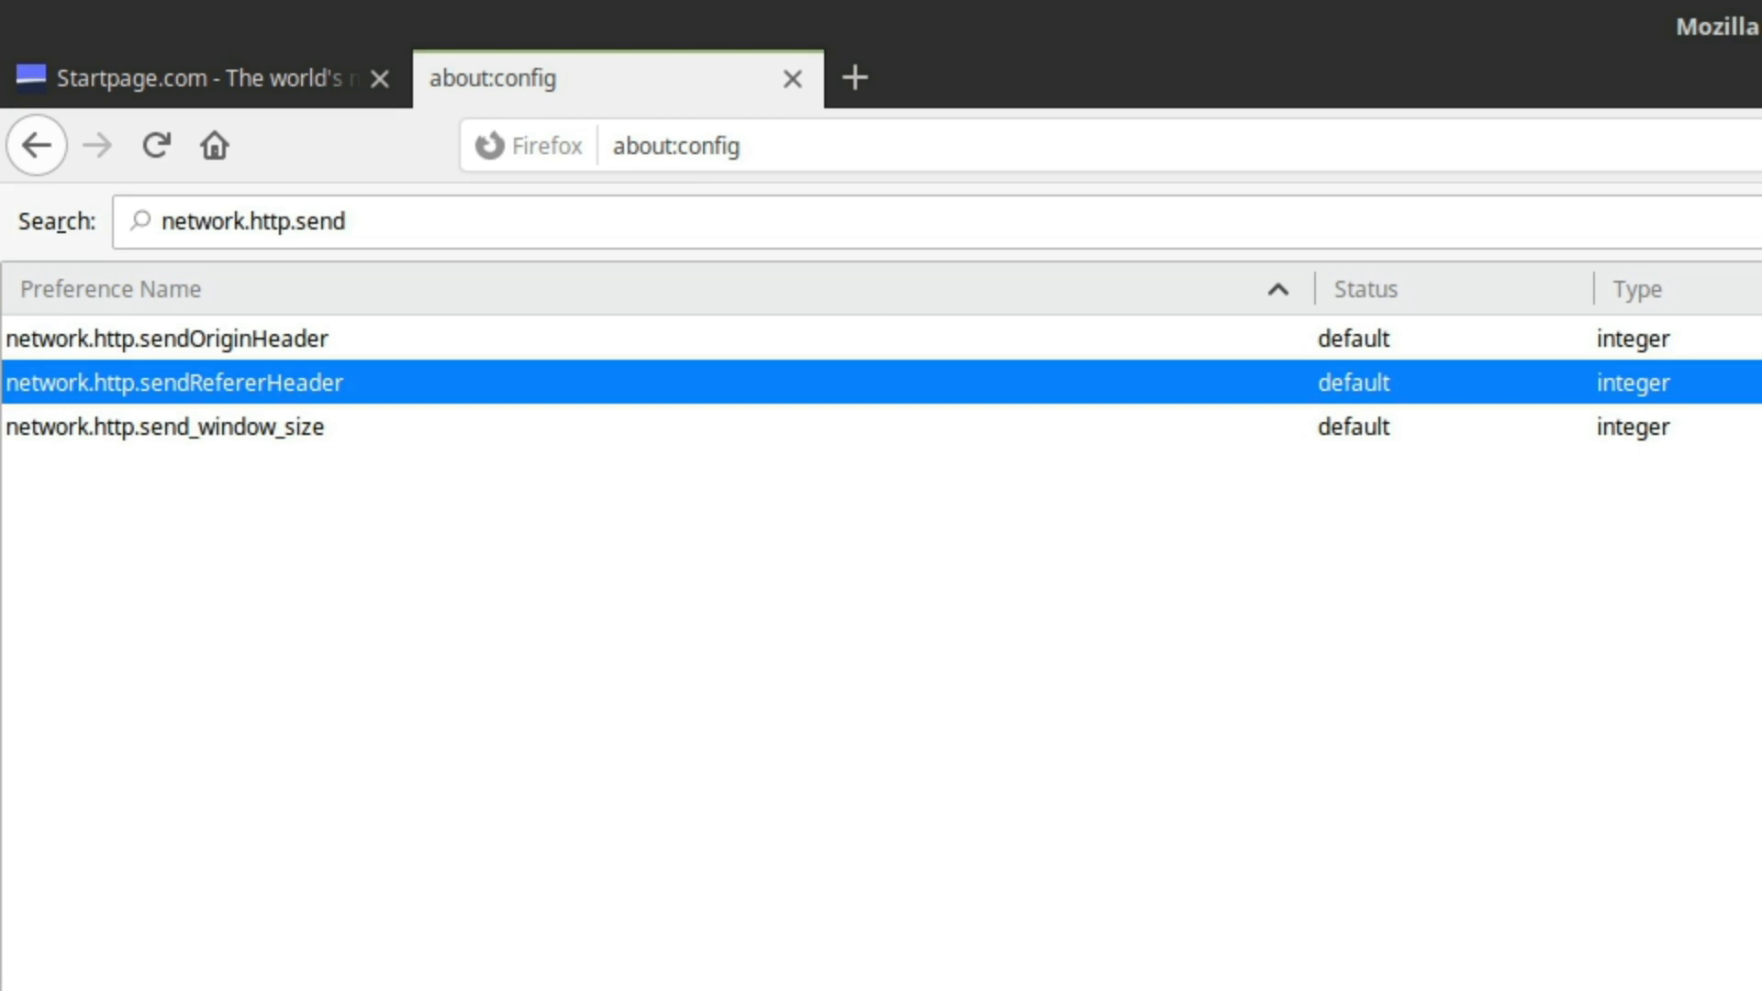
Step: Filter the preferences by dom.webnoti and toggle dom.webnotifications.enabled away from its default
drag(467, 223, 136, 145)
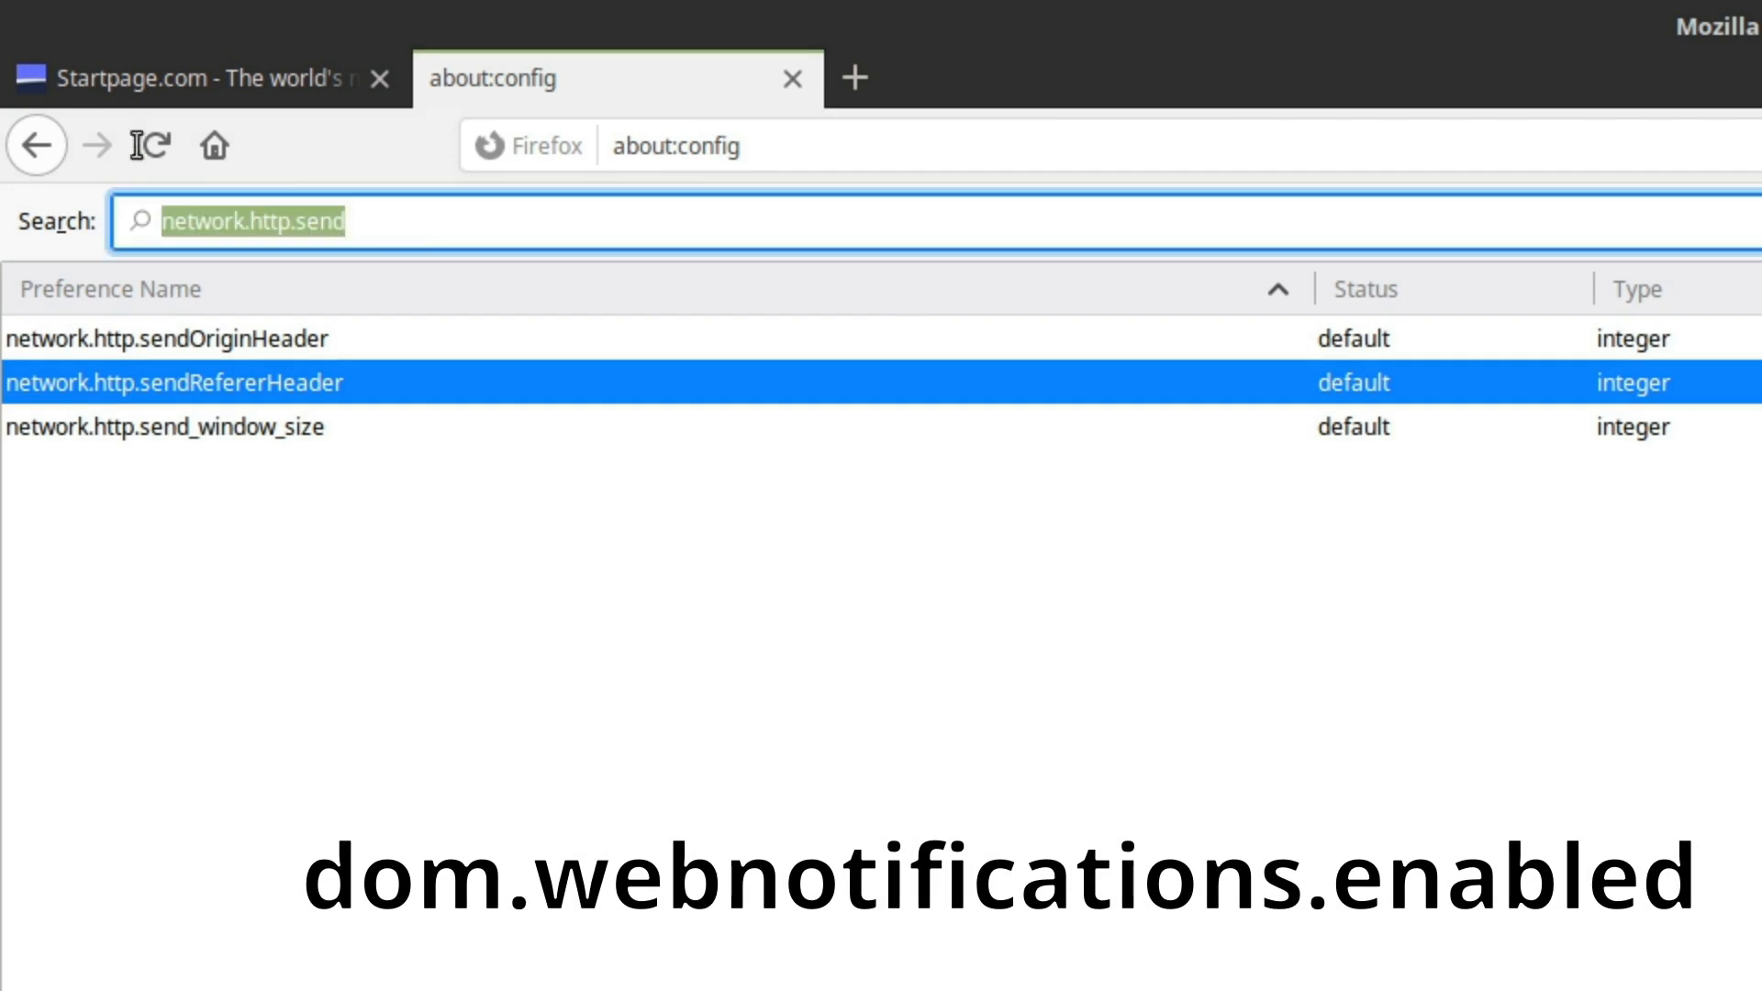
text(dom.)
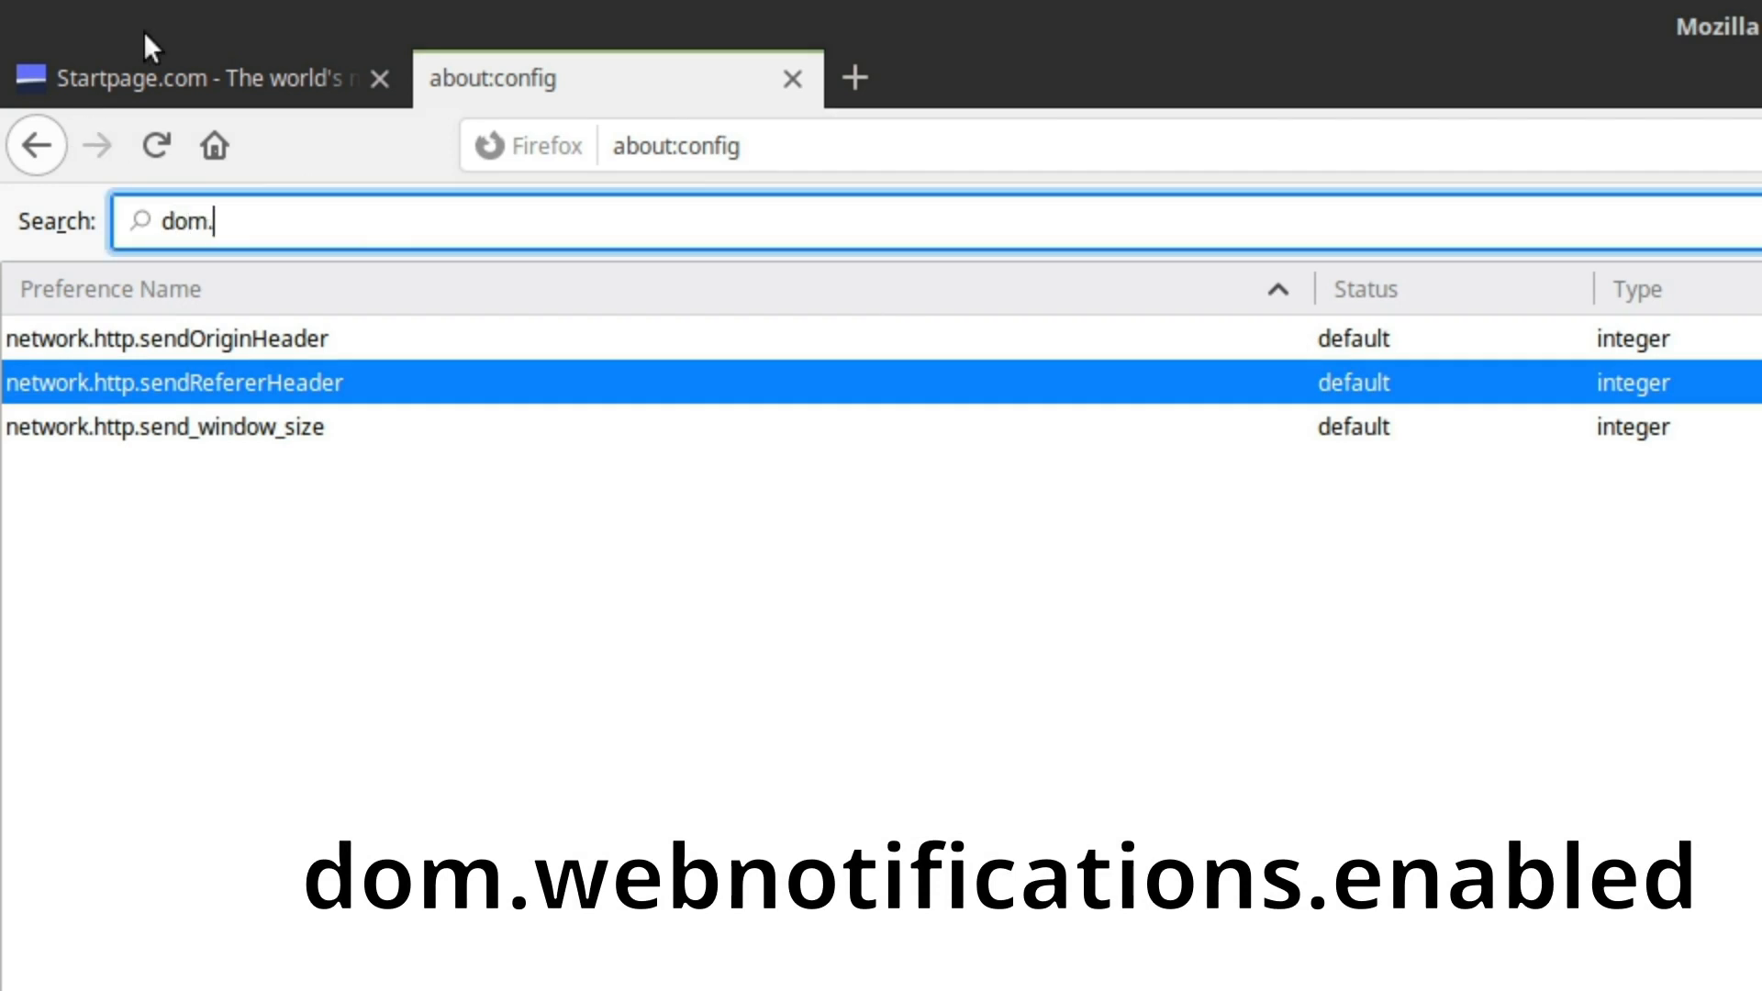
text(web)
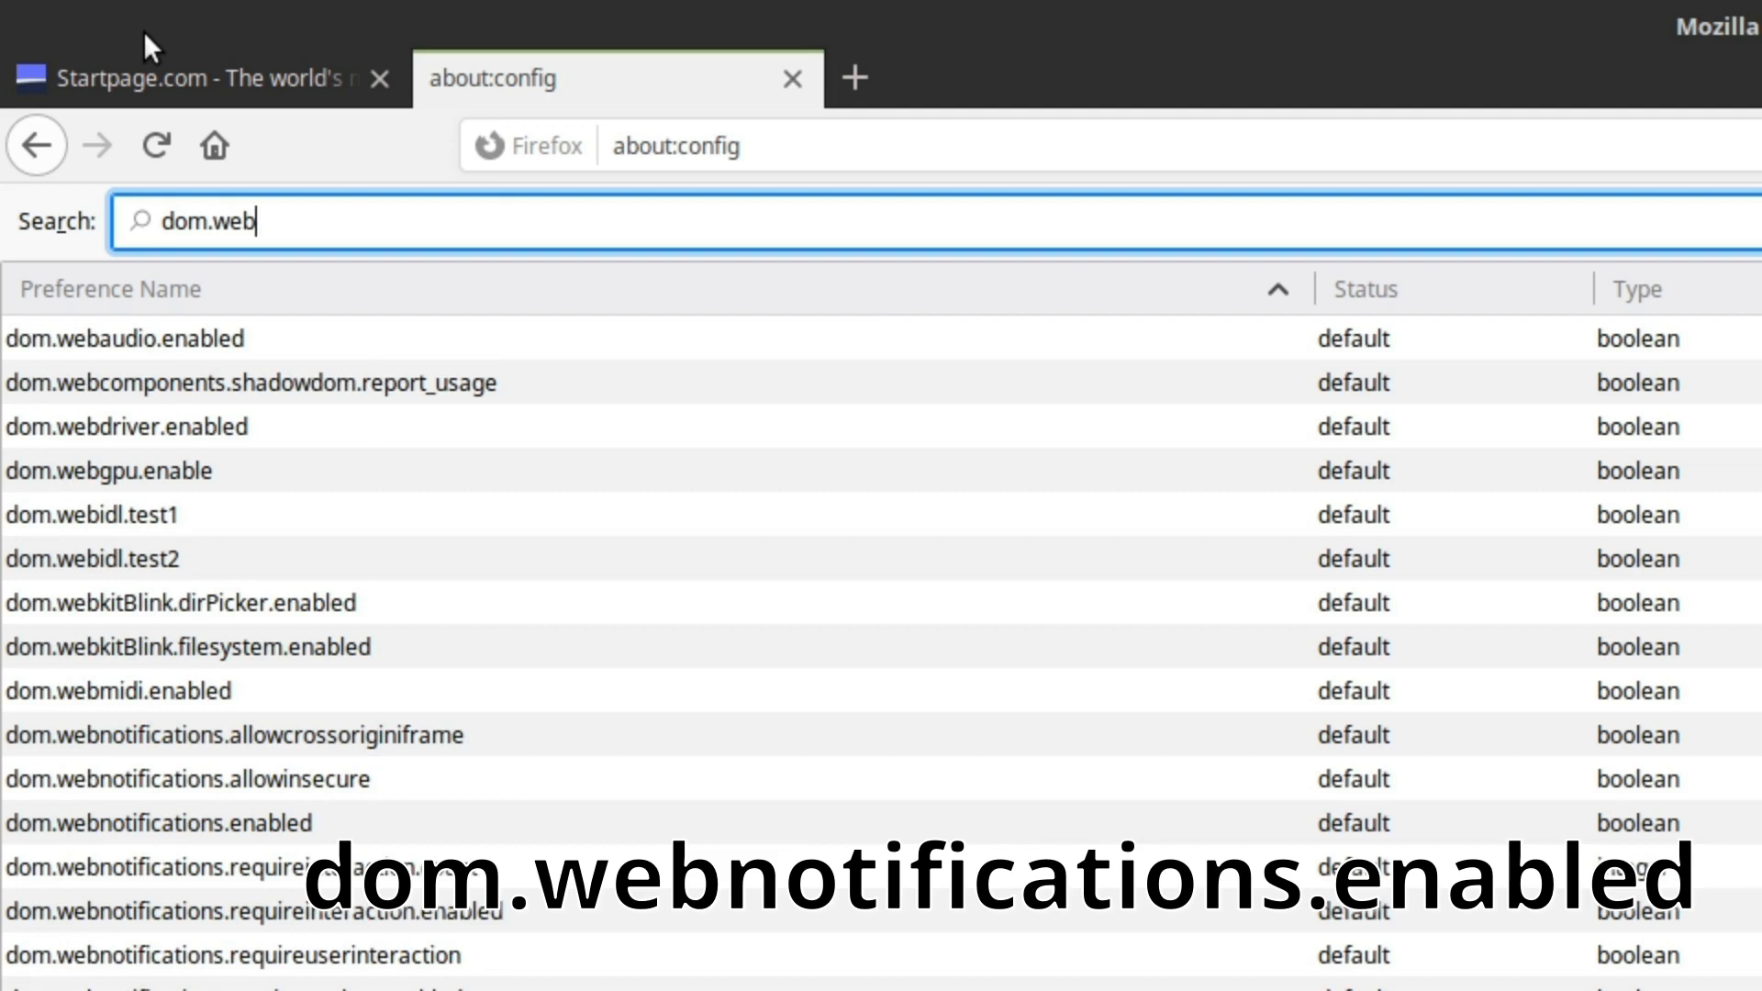
text(noti)
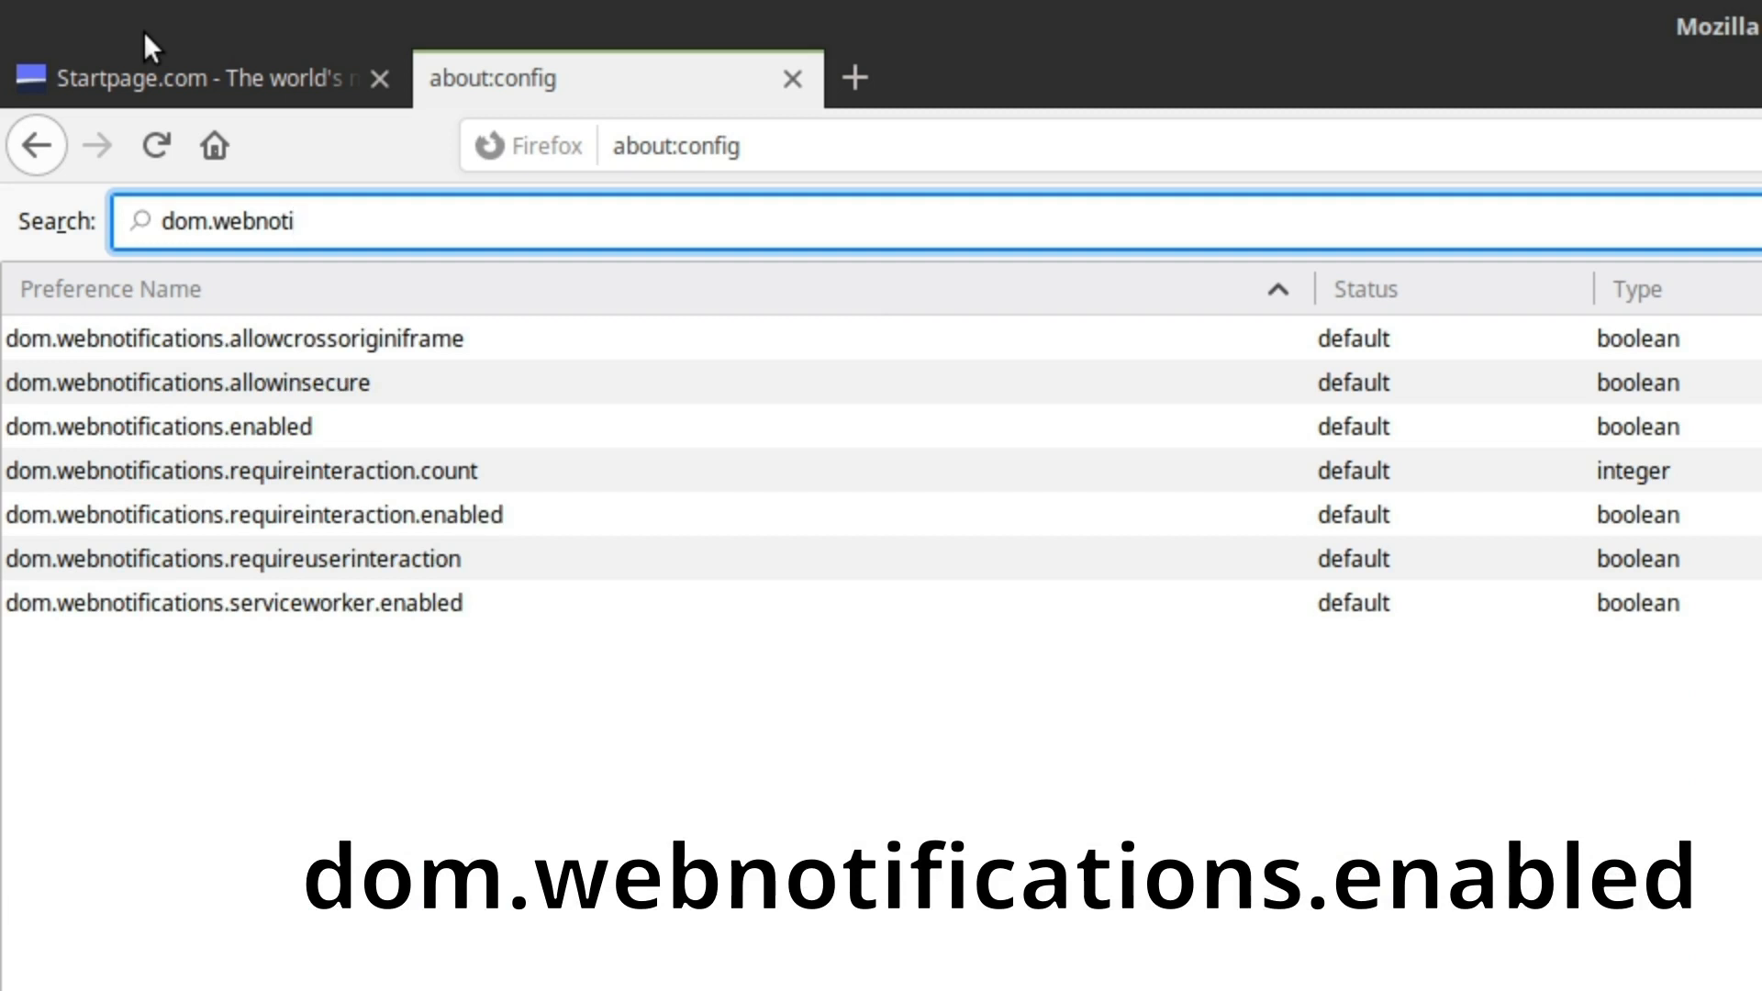
click(169, 442)
key(Return)
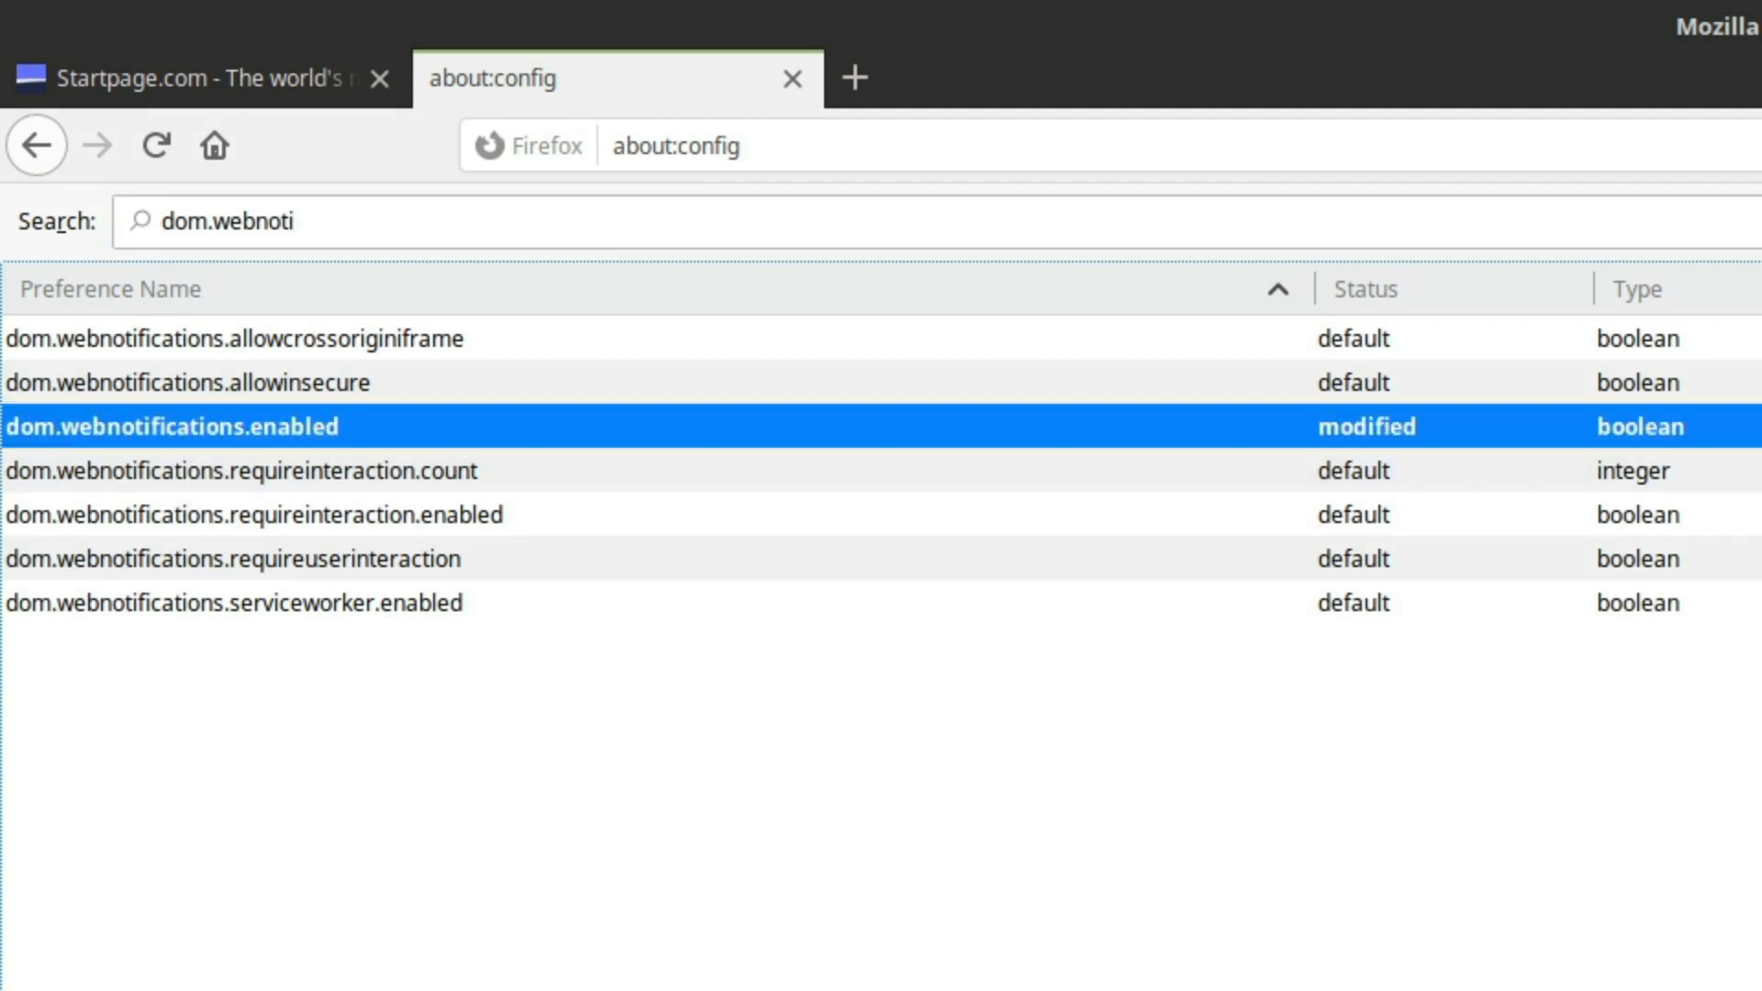